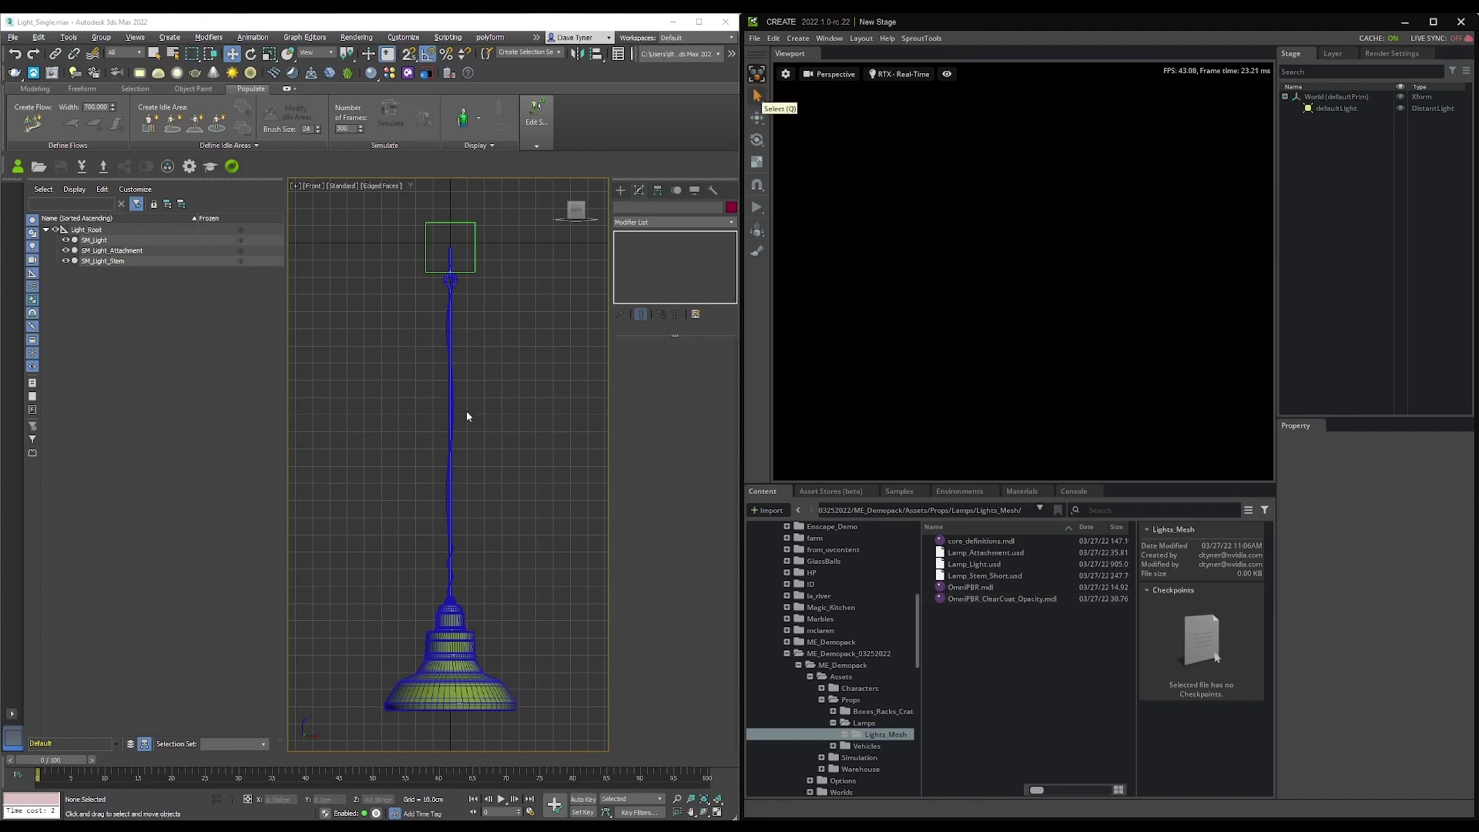
Export only the selected lamp stem mesh to the Omniverse Lights_Mesh folder as Lamp_Stem_Long.usd
{"action": "left_click", "coordinate": [448, 420]}
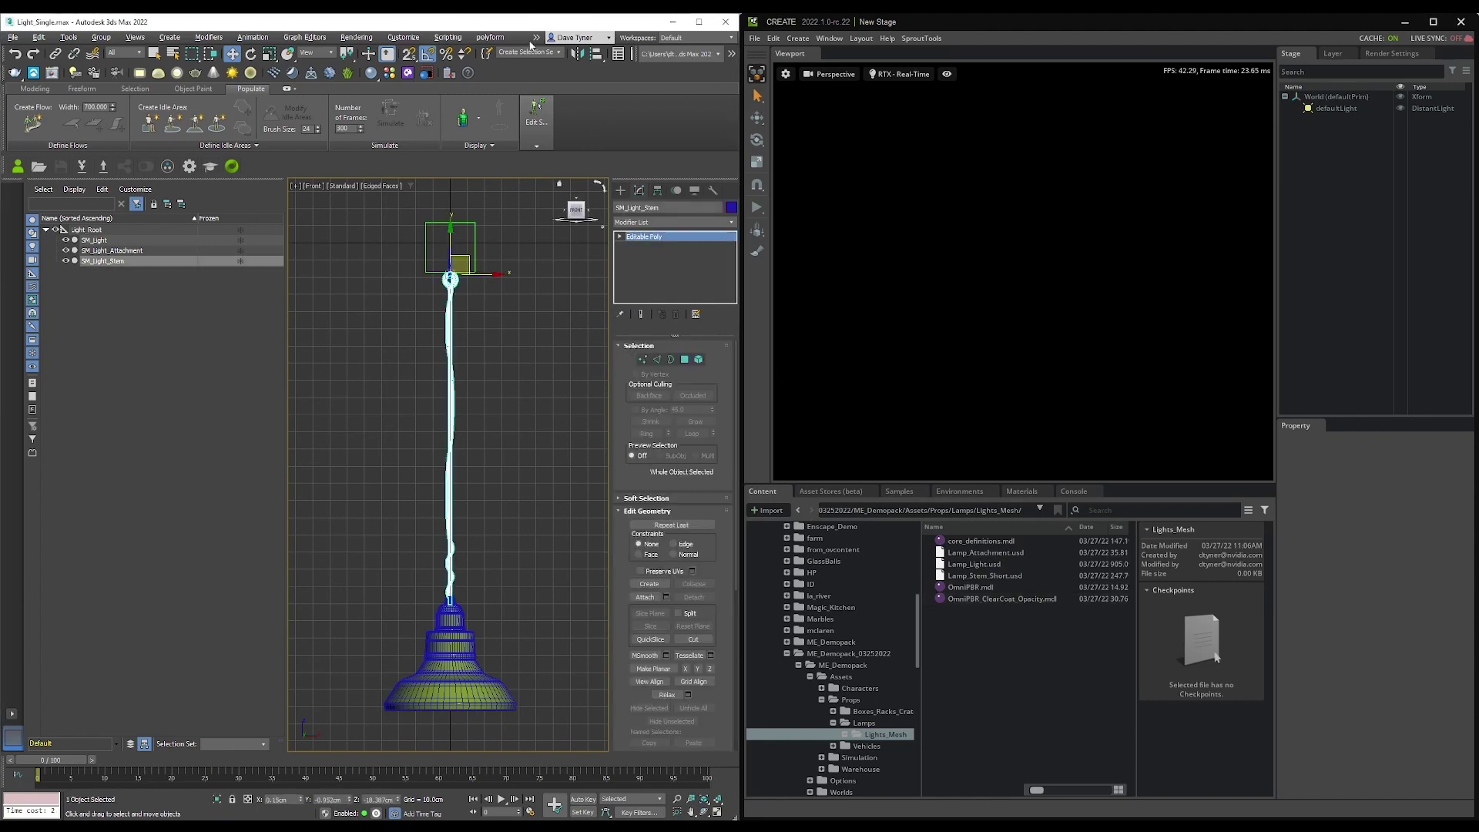
{"action": "left_click", "coordinate": [536, 37]}
{"action": "mouse_move", "coordinate": [565, 91]}
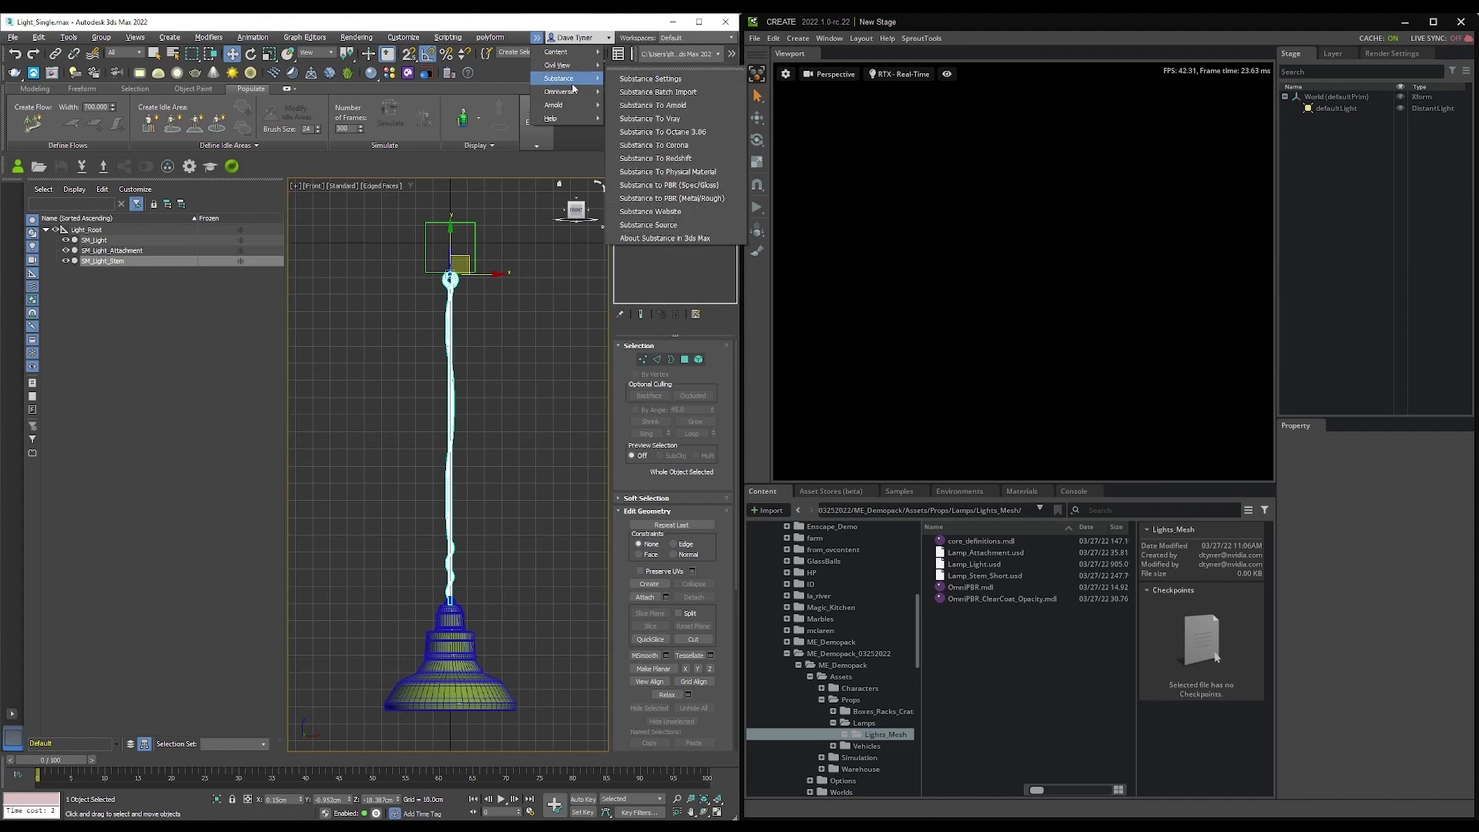
{"action": "left_click", "coordinate": [643, 164]}
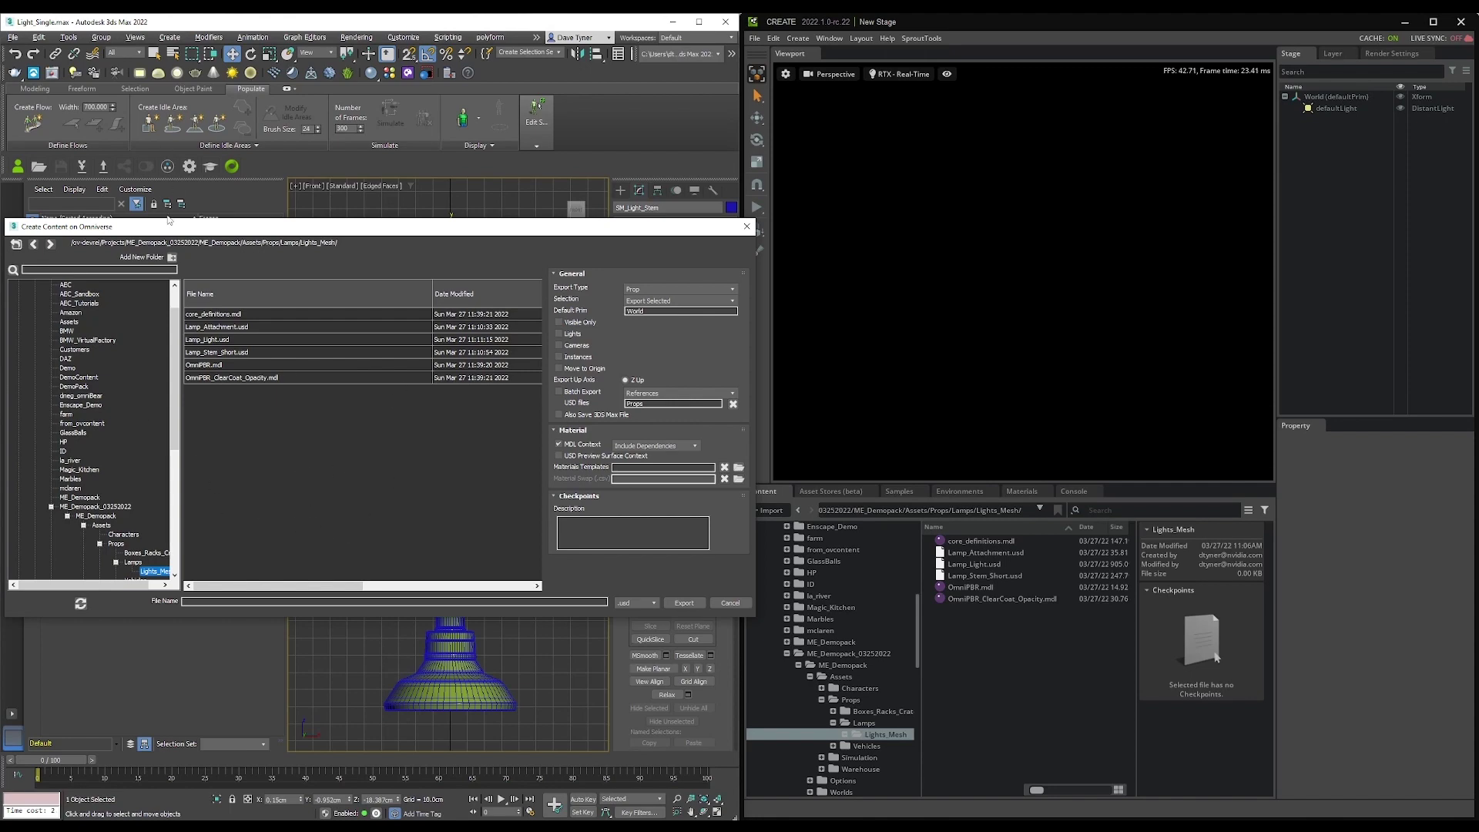
{"action": "left_click", "coordinate": [234, 357]}
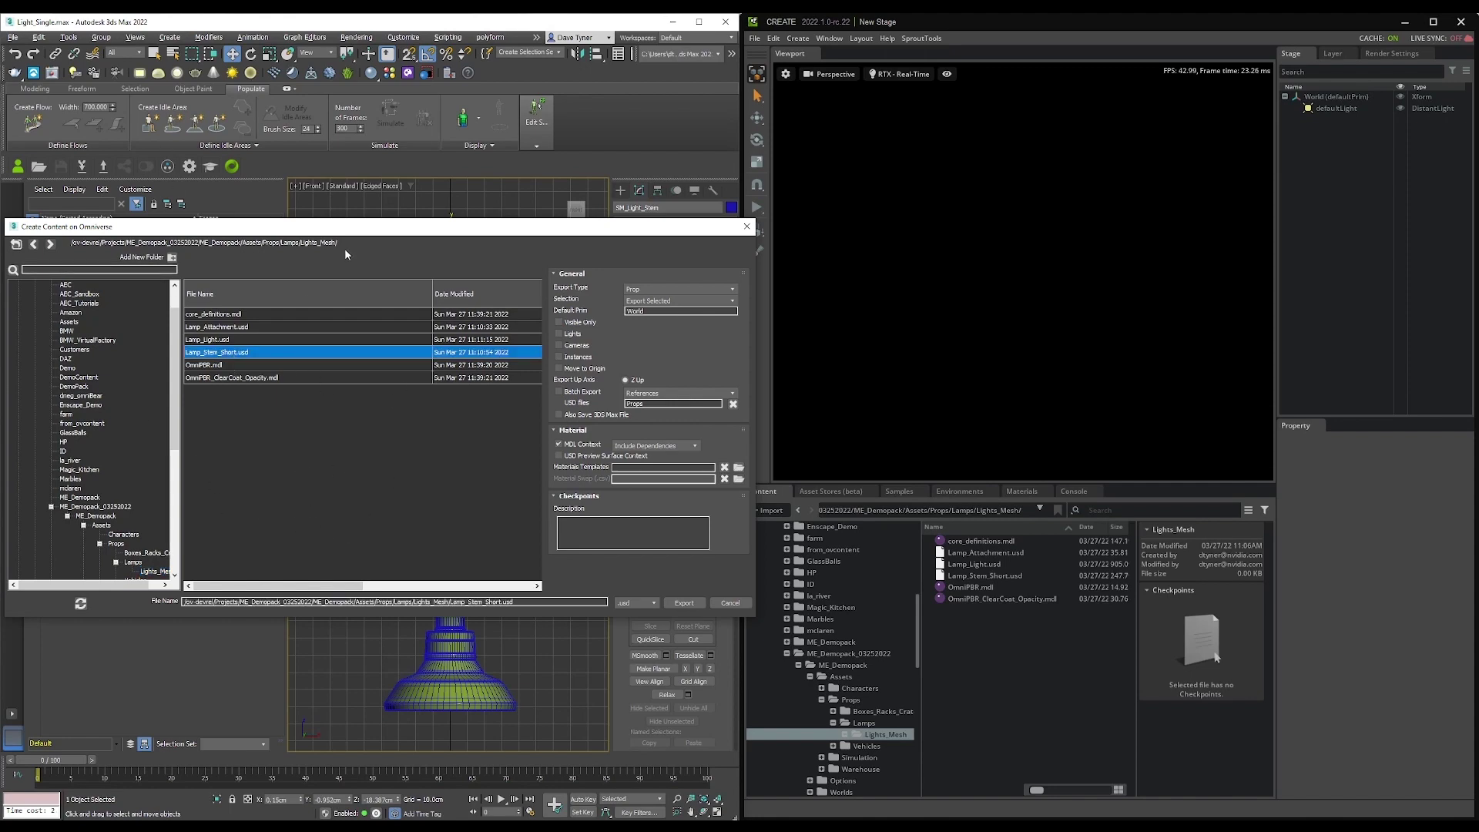
{"action": "left_click_drag", "start_coordinate": [327, 231], "coordinate": [433, 264]}
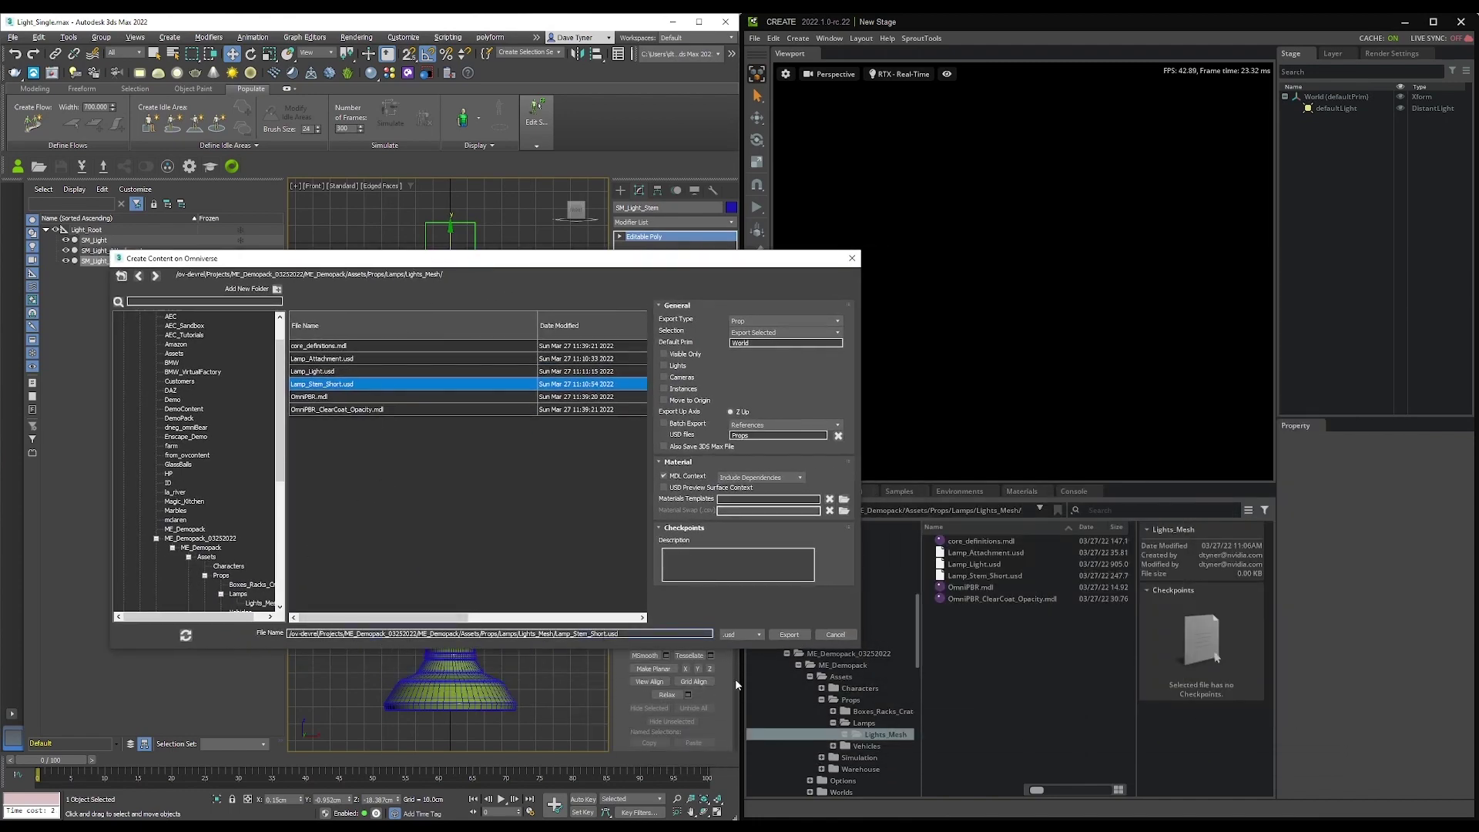
{"action": "key", "text": "shift+Left"}
{"action": "key", "text": "shift+Left"}
{"action": "key", "text": "shift+Left"}
{"action": "key", "text": "shift+Left"}
{"action": "key", "text": "shift+Left"}
{"action": "type", "text": "Long"}
{"action": "left_click", "coordinate": [777, 634]}
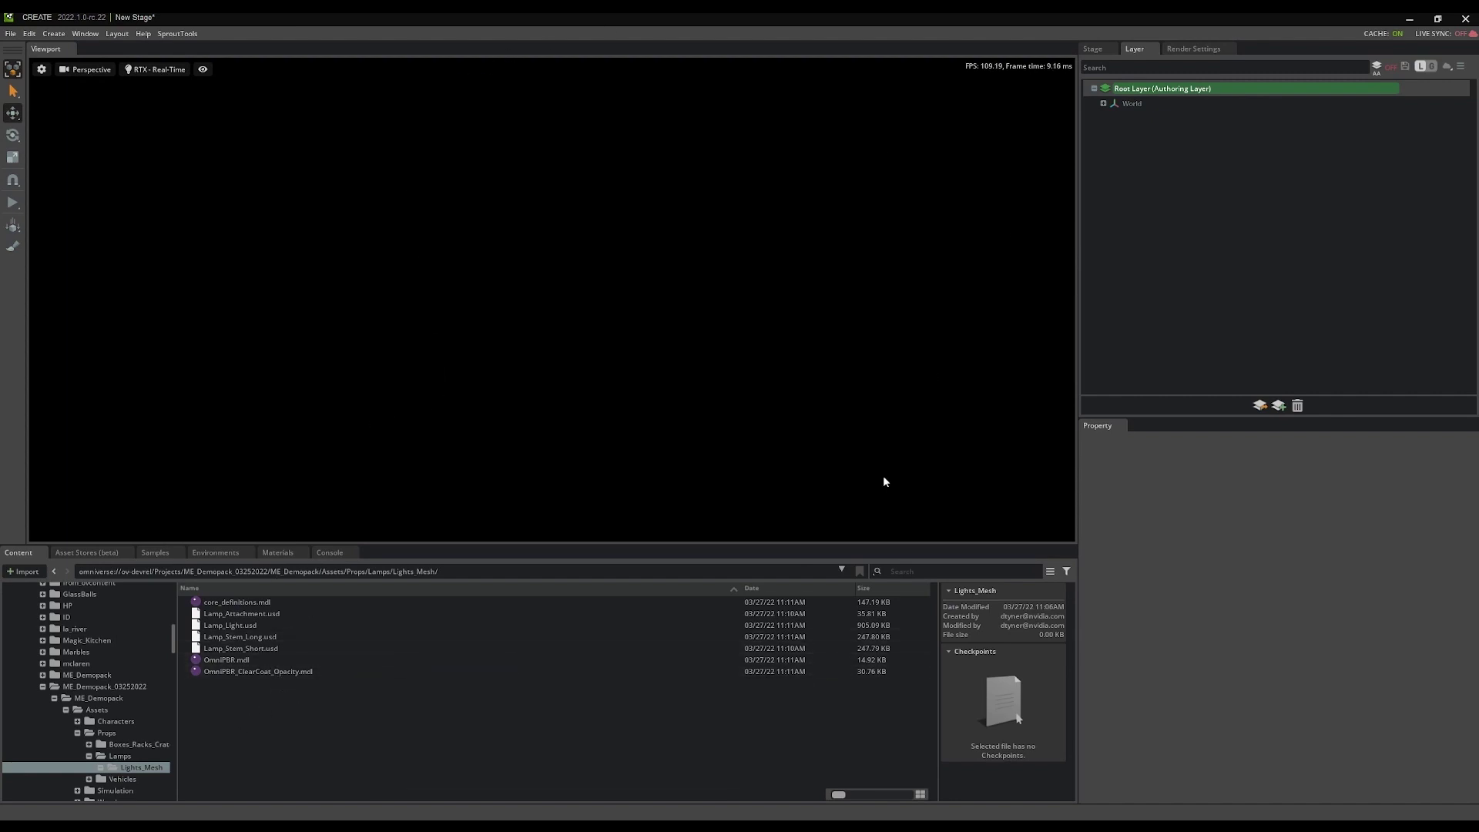
In Omniverse Create, dock the Layer window beside the Stage window and widen both
{"action": "left_click_drag", "start_coordinate": [1135, 49], "coordinate": [1318, 231]}
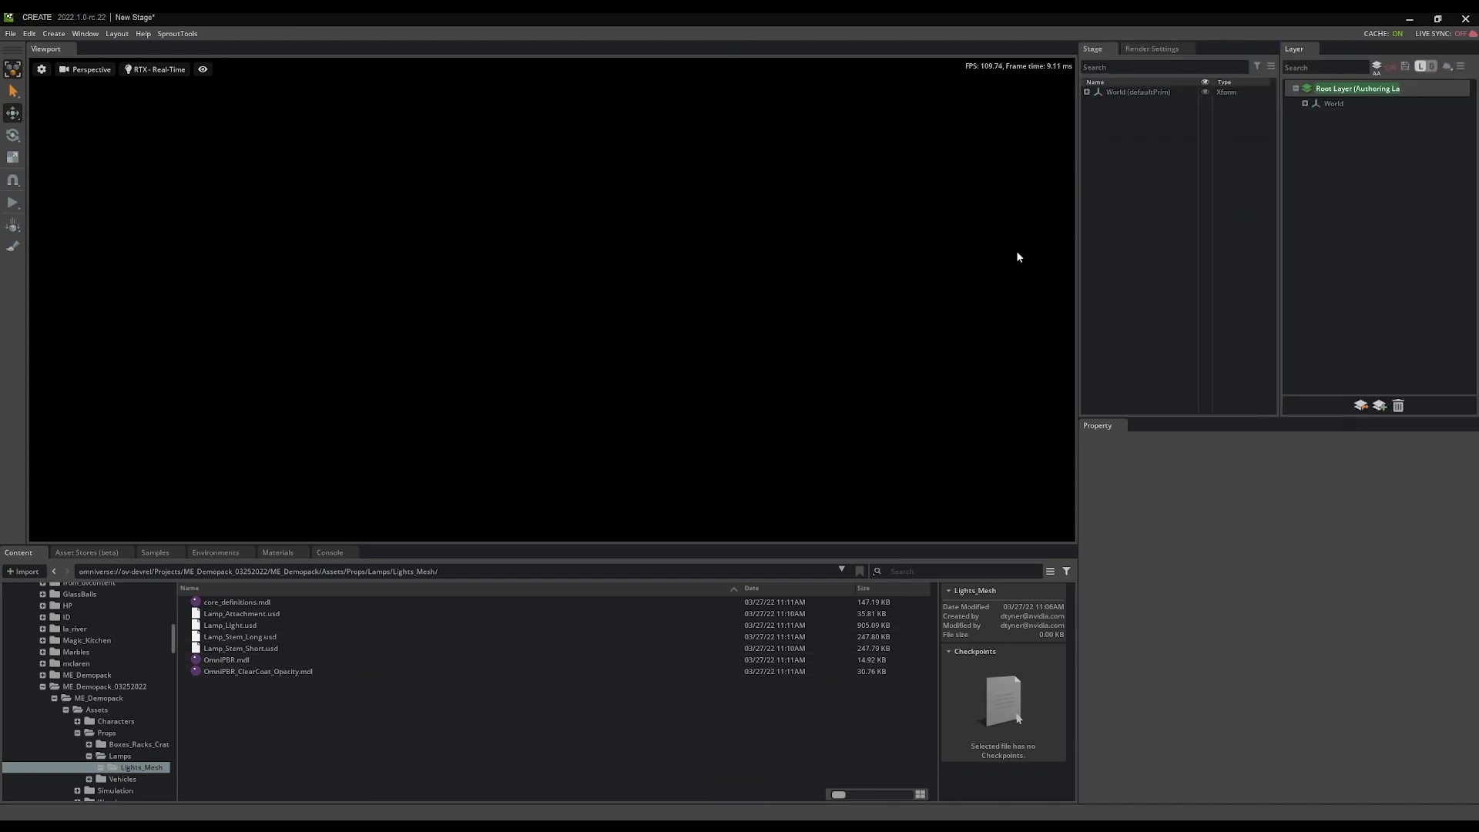
{"action": "left_click_drag", "start_coordinate": [1076, 281], "coordinate": [976, 277]}
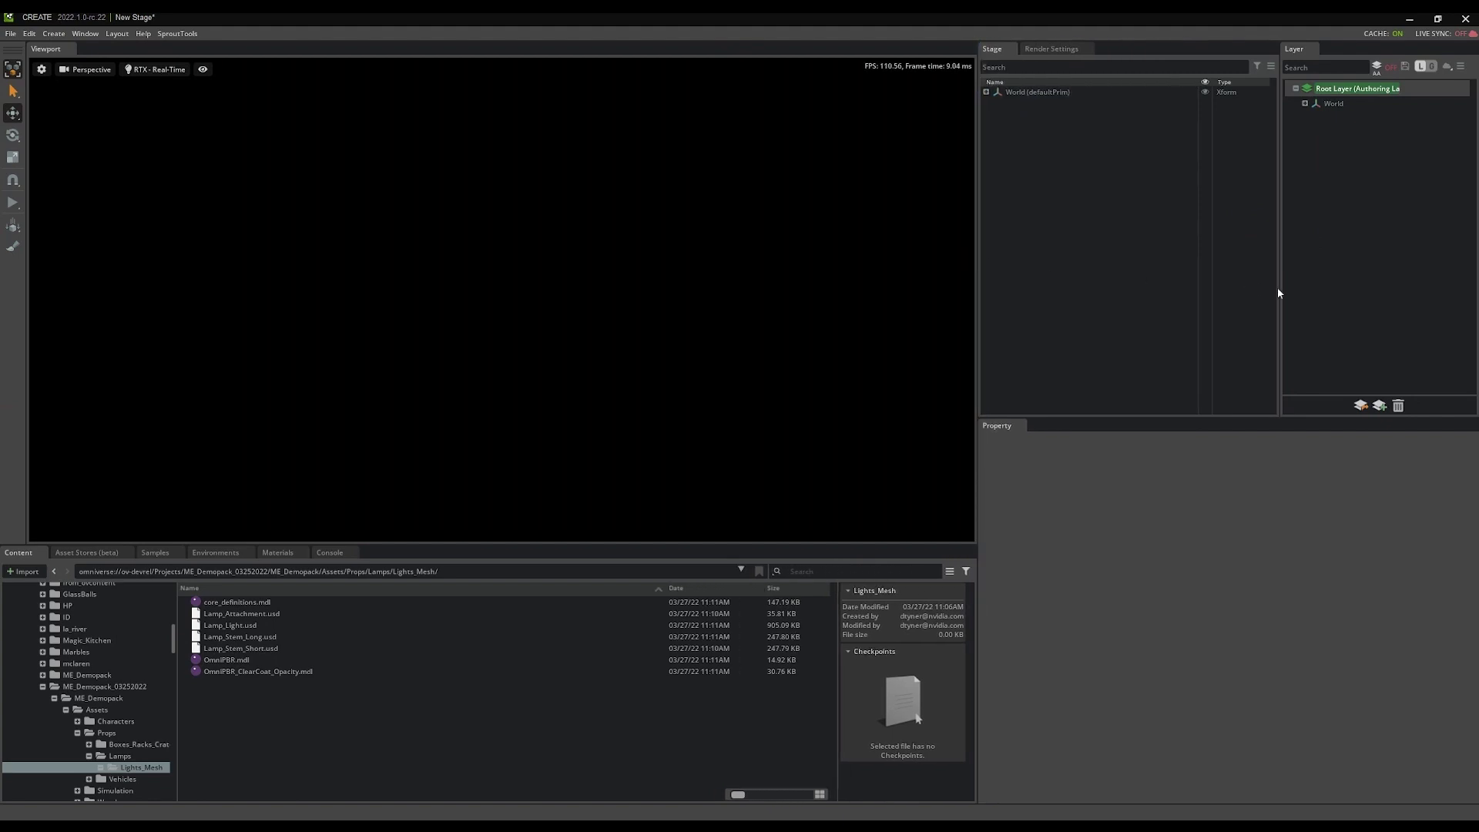
{"action": "left_click_drag", "start_coordinate": [1278, 293], "coordinate": [1223, 291]}
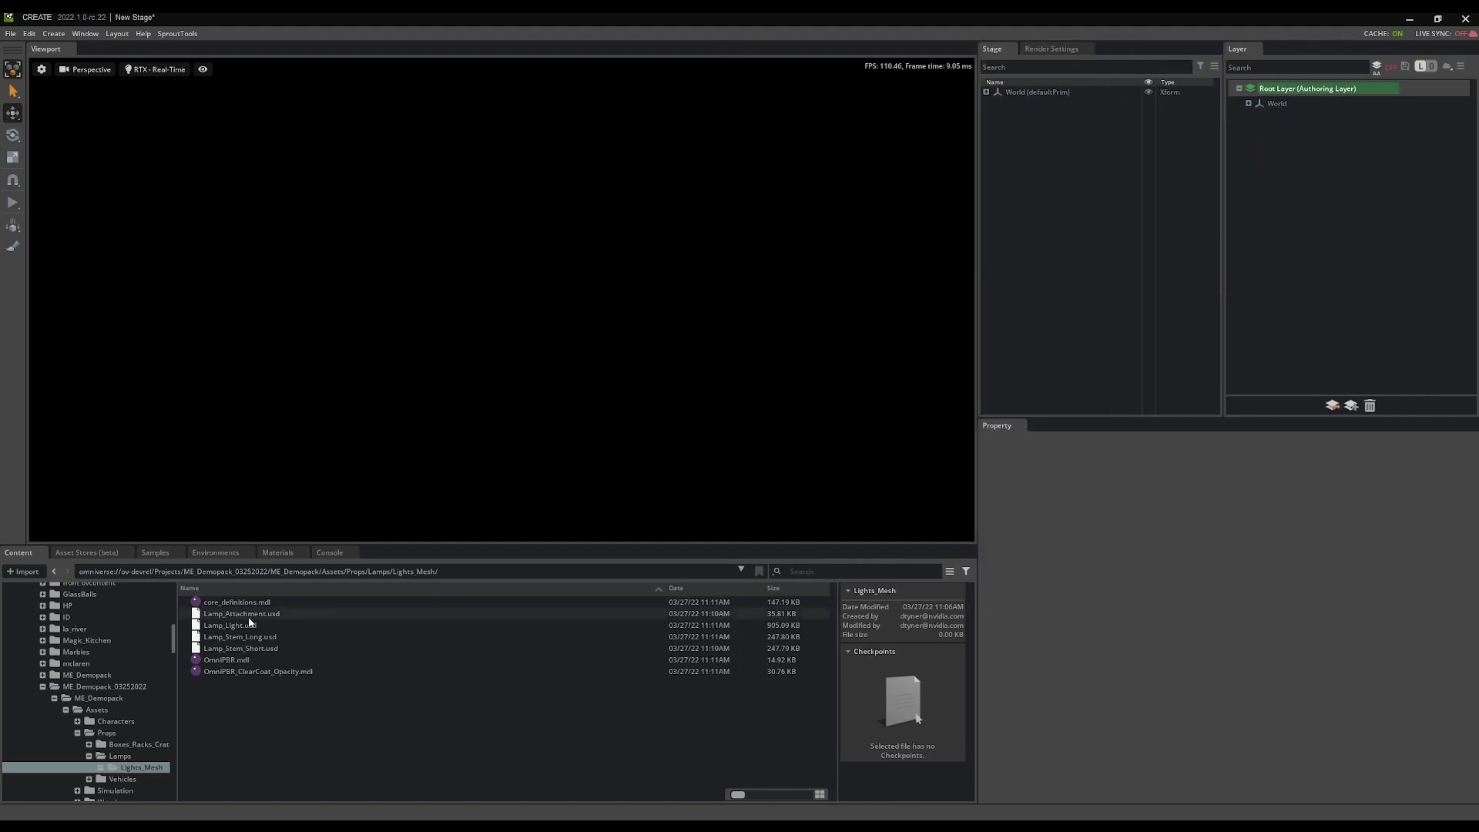
Add Lamp_Attachment.usd, Lamp_Light.usd and Lamp_Stem_Short.usd from Lights_Mesh as sublayers of the root layer
{"action": "left_click_drag", "start_coordinate": [247, 614], "coordinate": [1313, 279]}
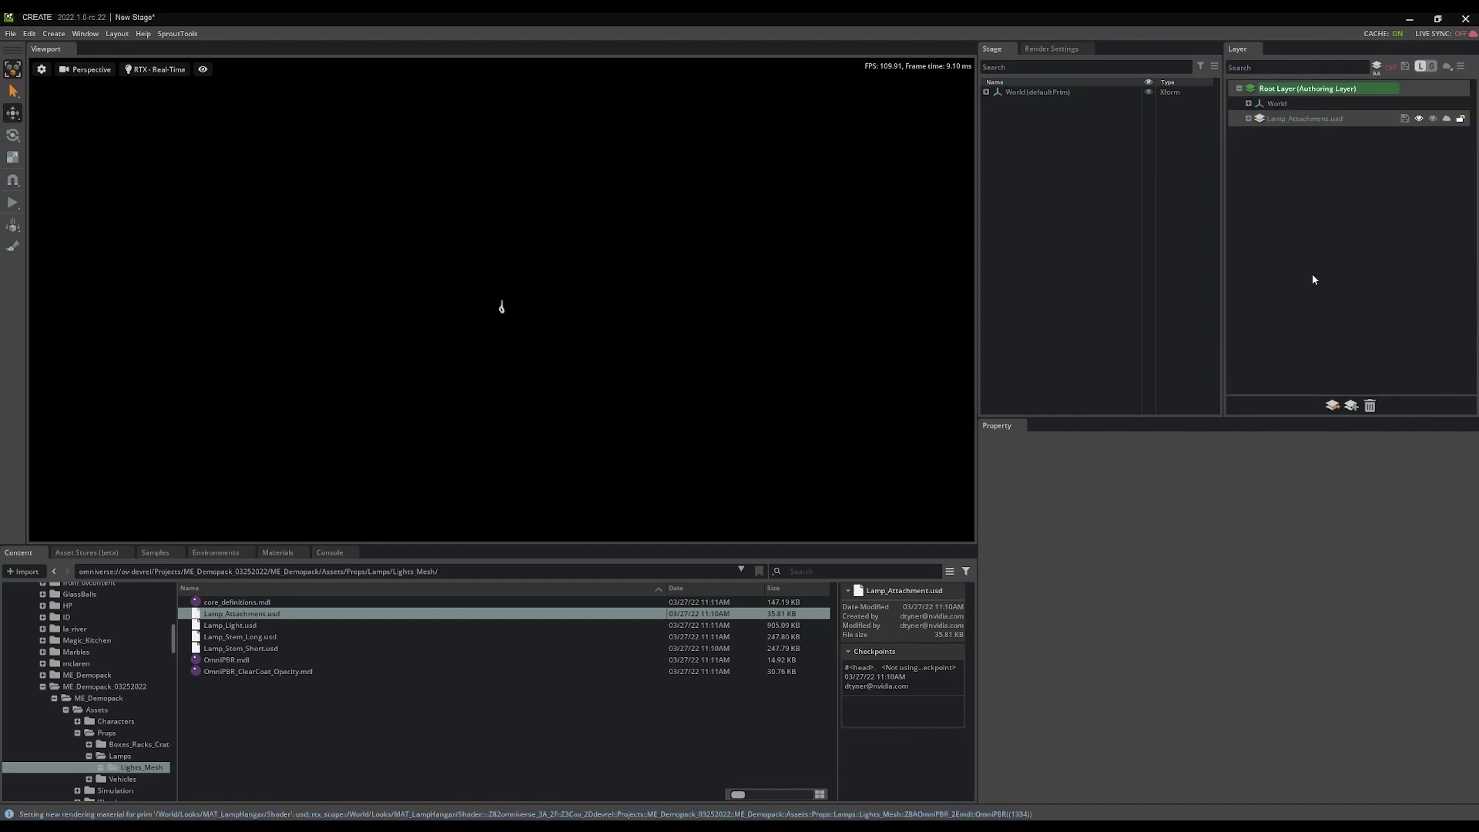
{"action": "left_click_drag", "start_coordinate": [251, 624], "coordinate": [1320, 302]}
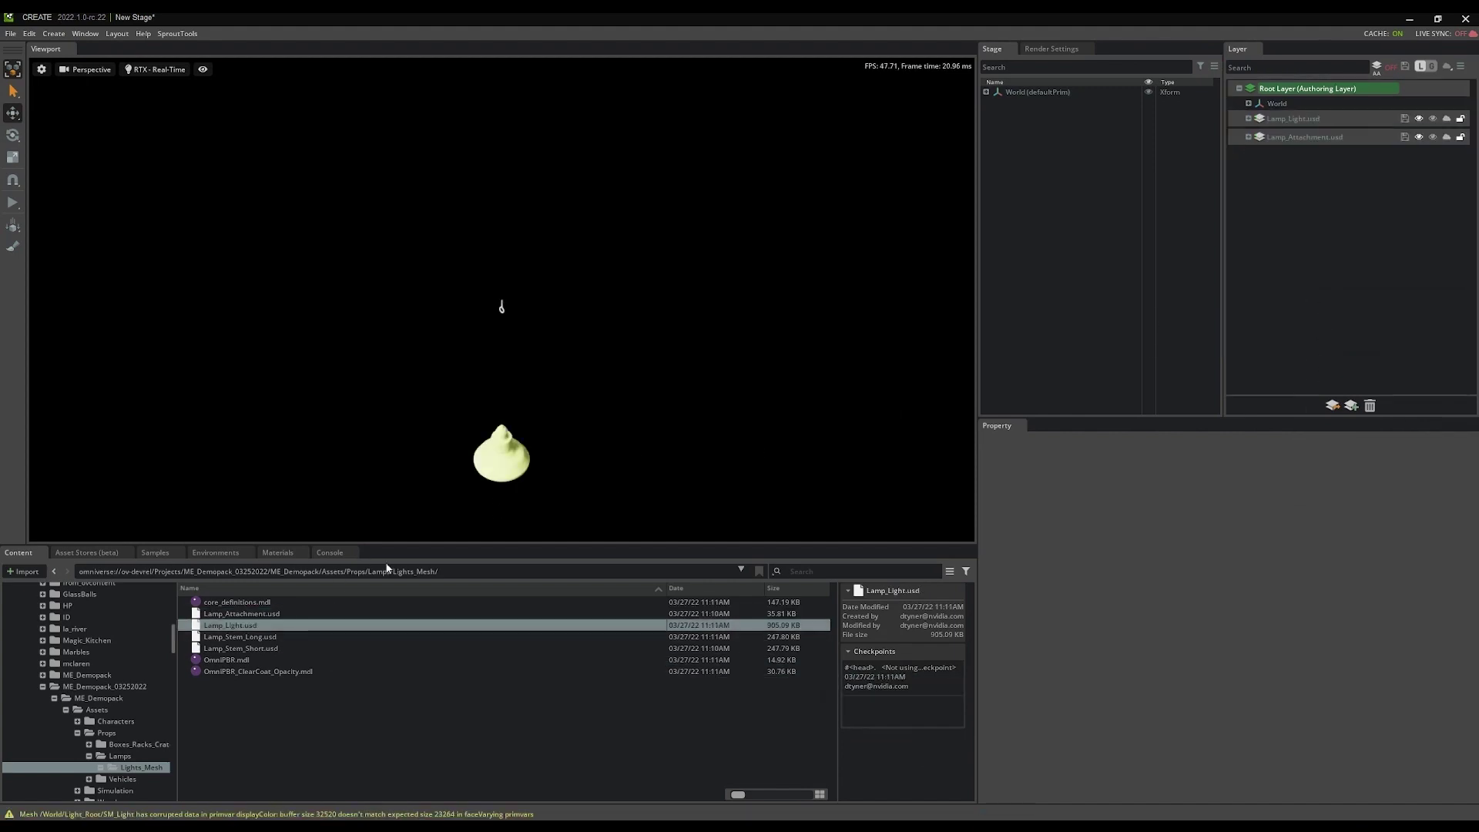
{"action": "left_click", "coordinate": [250, 648]}
{"action": "left_click_drag", "start_coordinate": [248, 649], "coordinate": [1348, 278]}
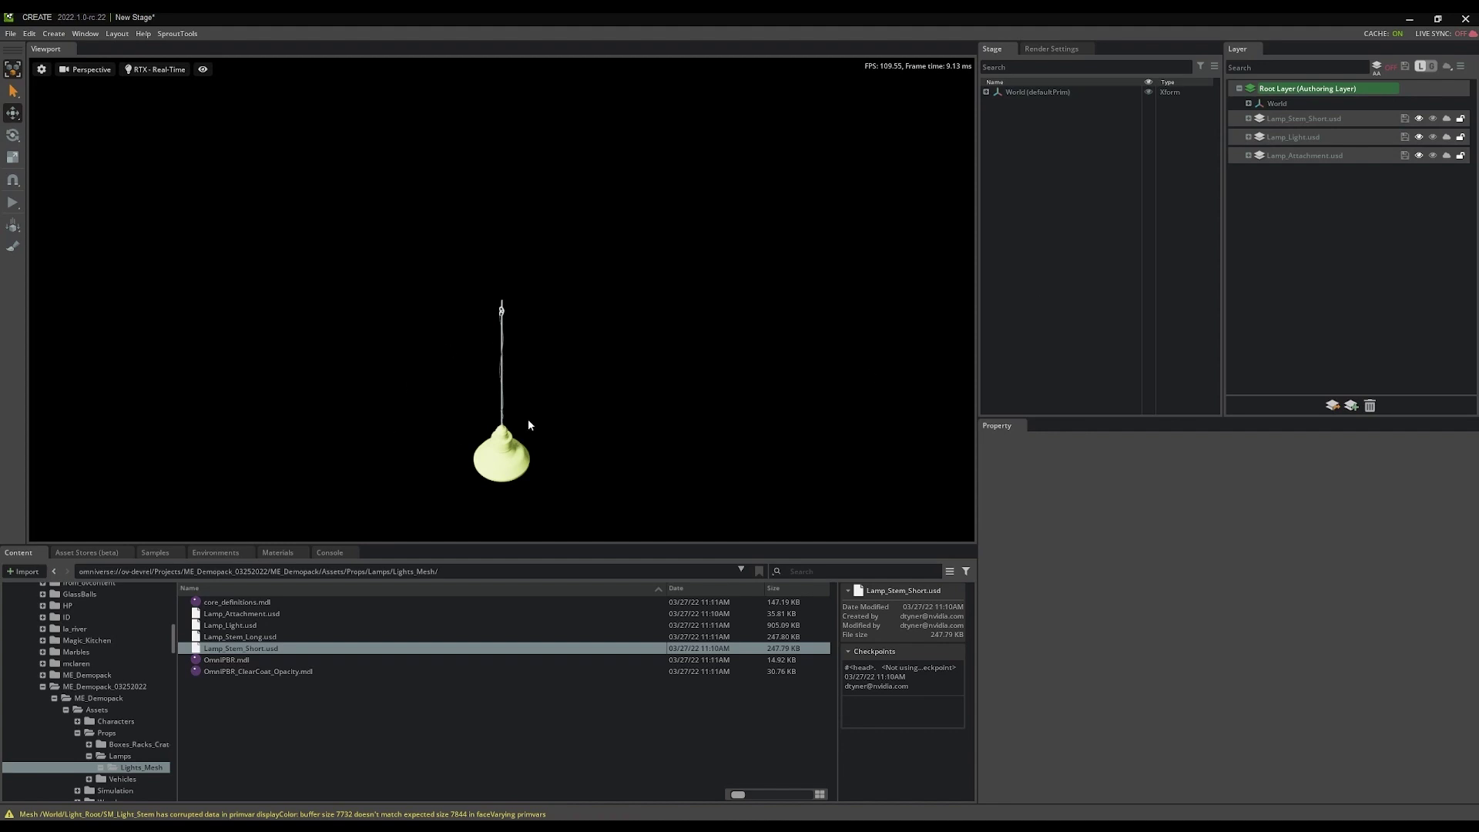
{"action": "scroll", "coordinate": [523, 427], "scroll_direction": "up", "scroll_amount": 5}
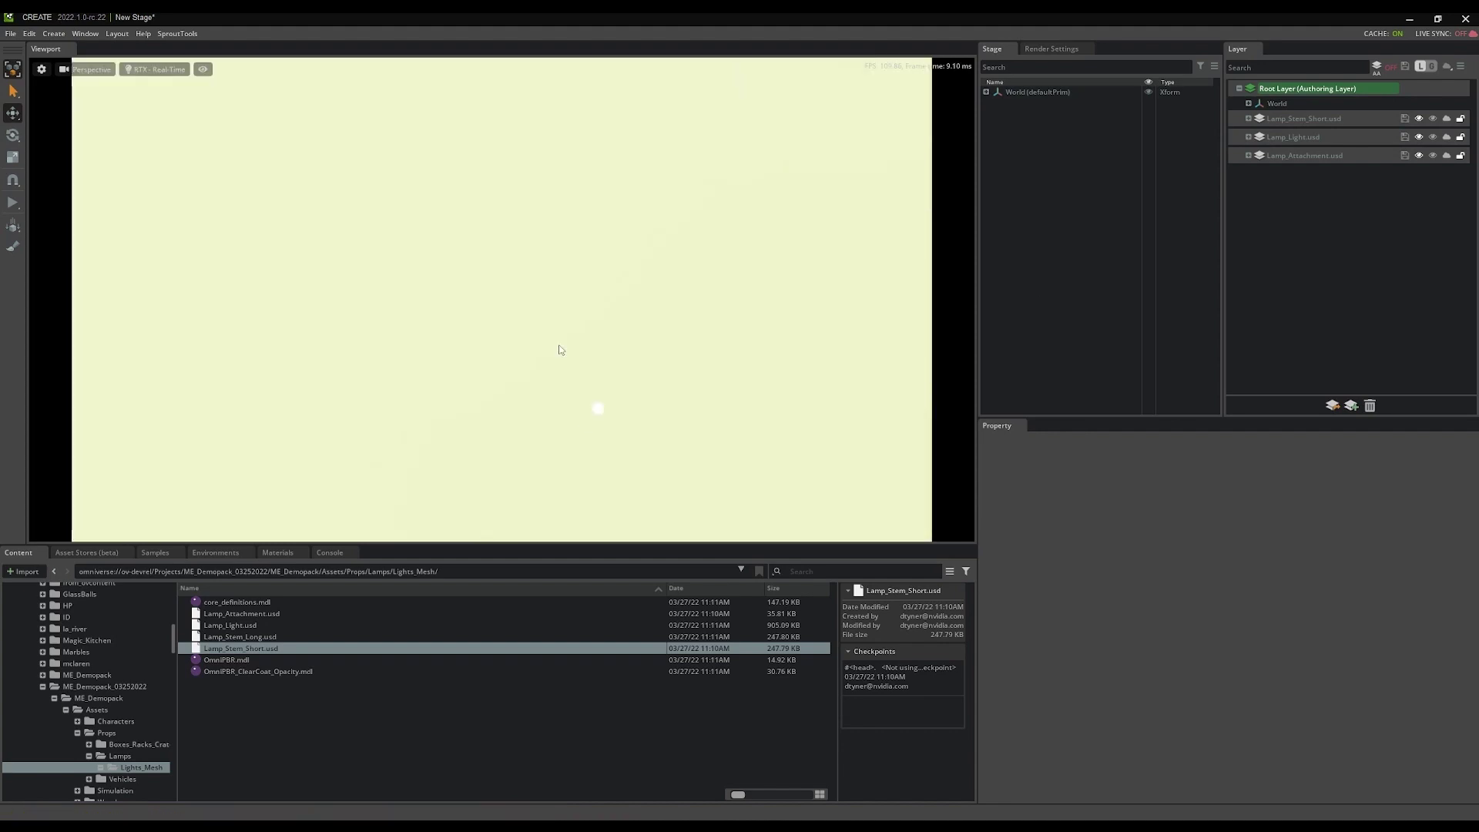
{"action": "scroll", "coordinate": [558, 344], "scroll_direction": "down", "scroll_amount": 2}
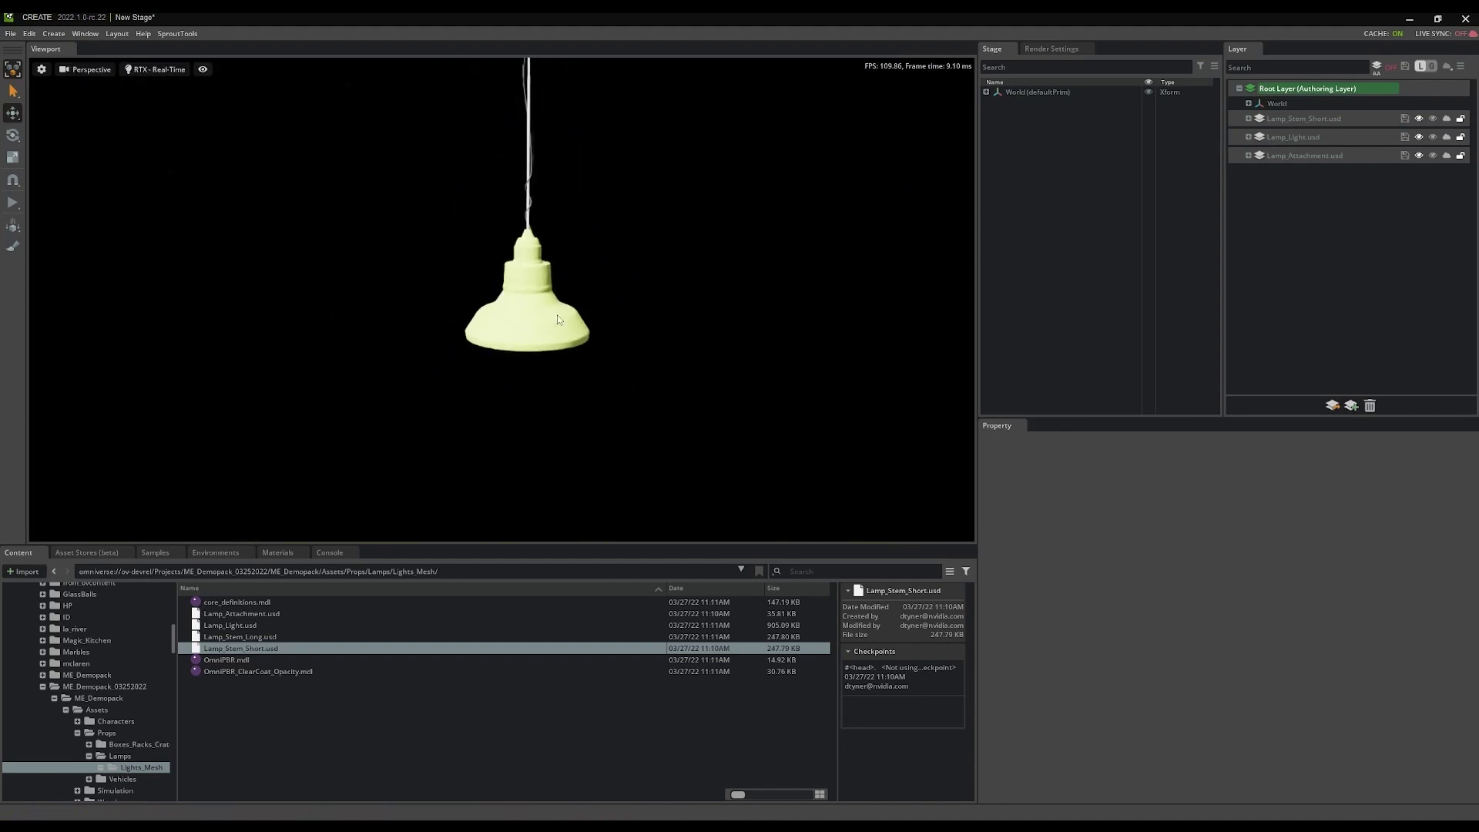
{"action": "scroll", "coordinate": [558, 319], "scroll_direction": "down", "scroll_amount": 3}
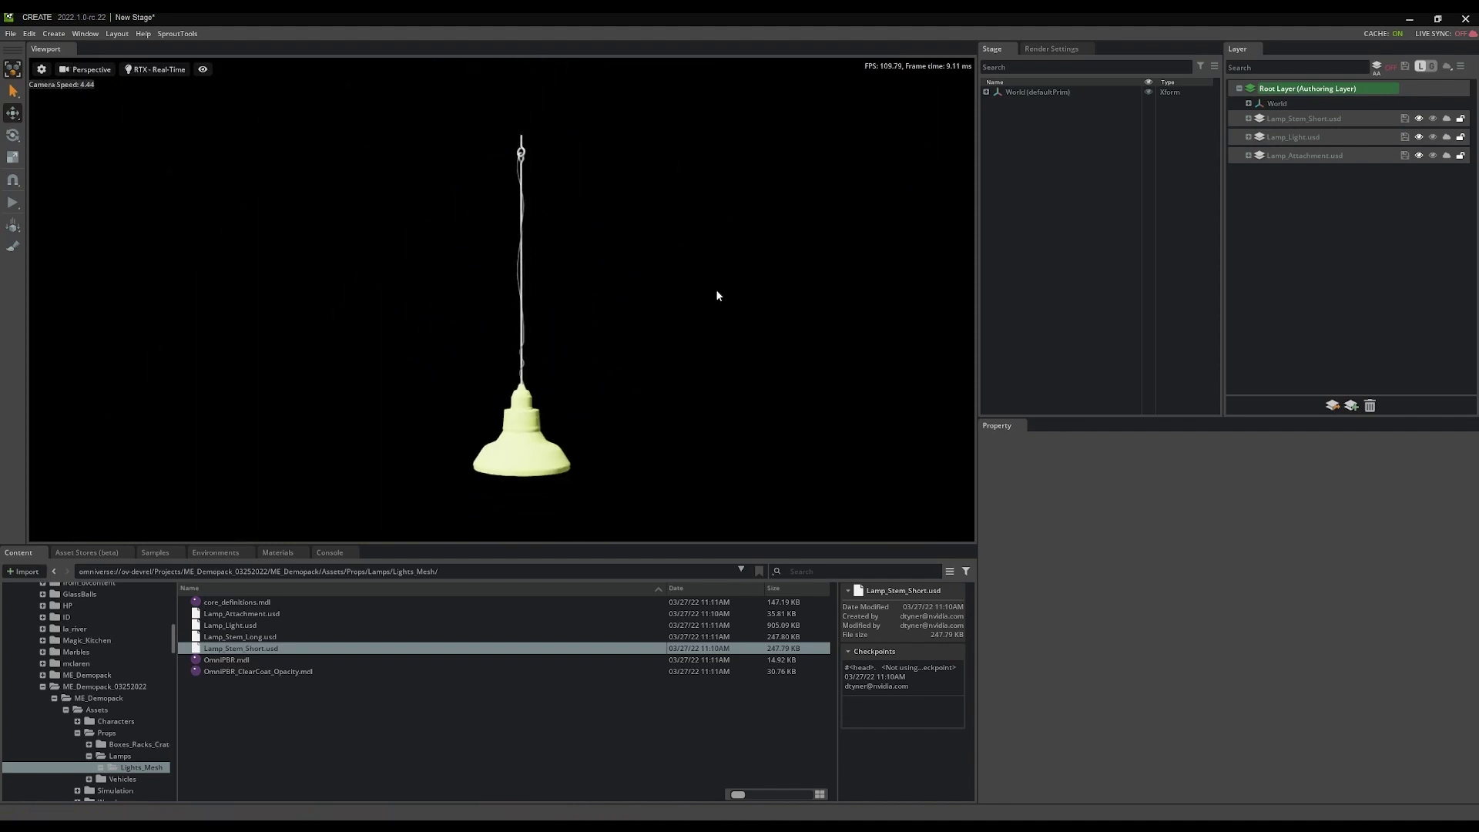
Assign the library material Aluminum_Cast to SM_Light_Attachment, SM_Light's MAT_Lamp subset and SM_Light_Stem's MAT_LampHangar subset
{"action": "left_click", "coordinate": [281, 554]}
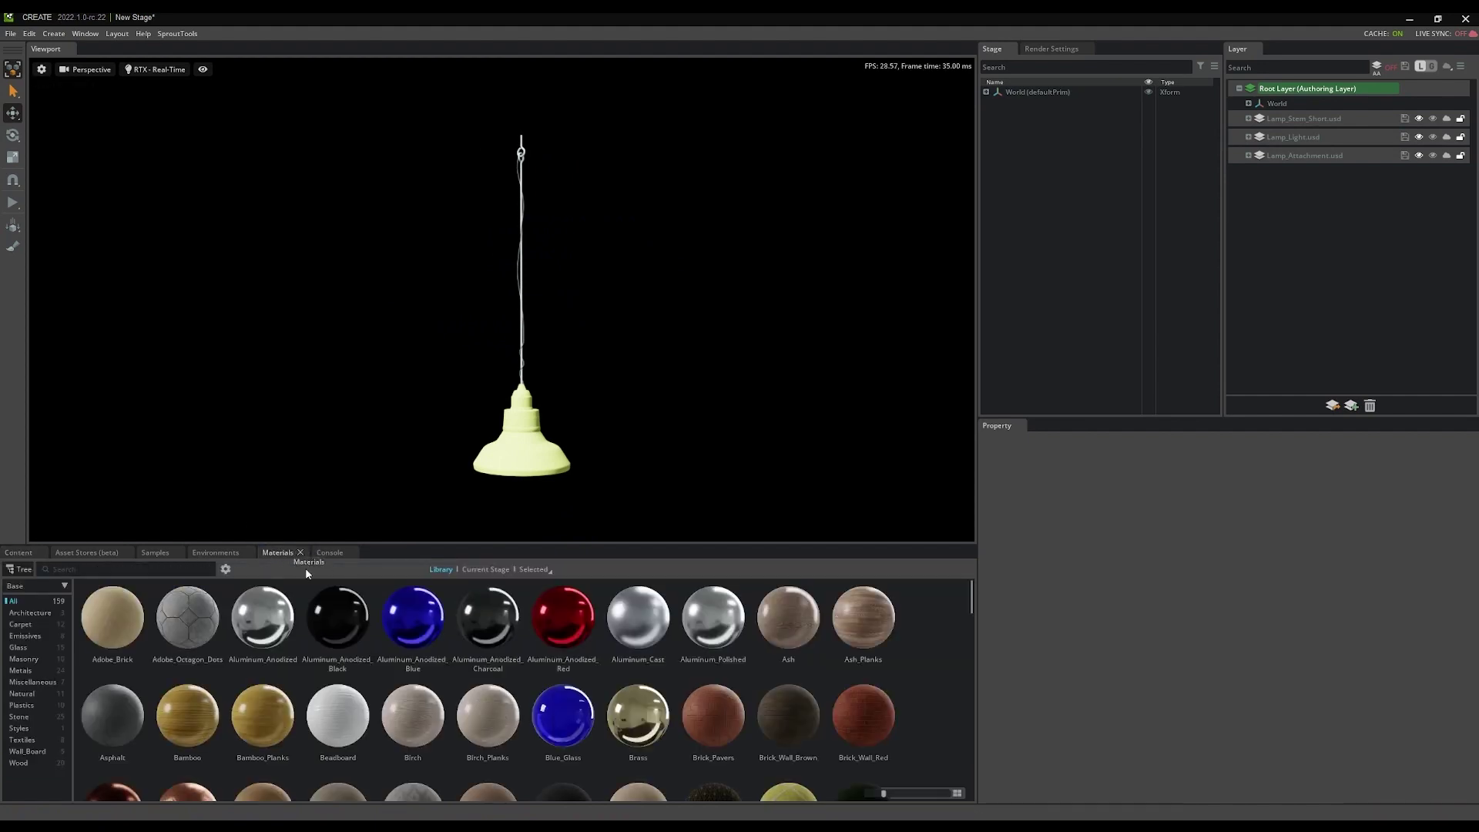
{"action": "left_click", "coordinate": [986, 91]}
{"action": "left_click", "coordinate": [997, 115]}
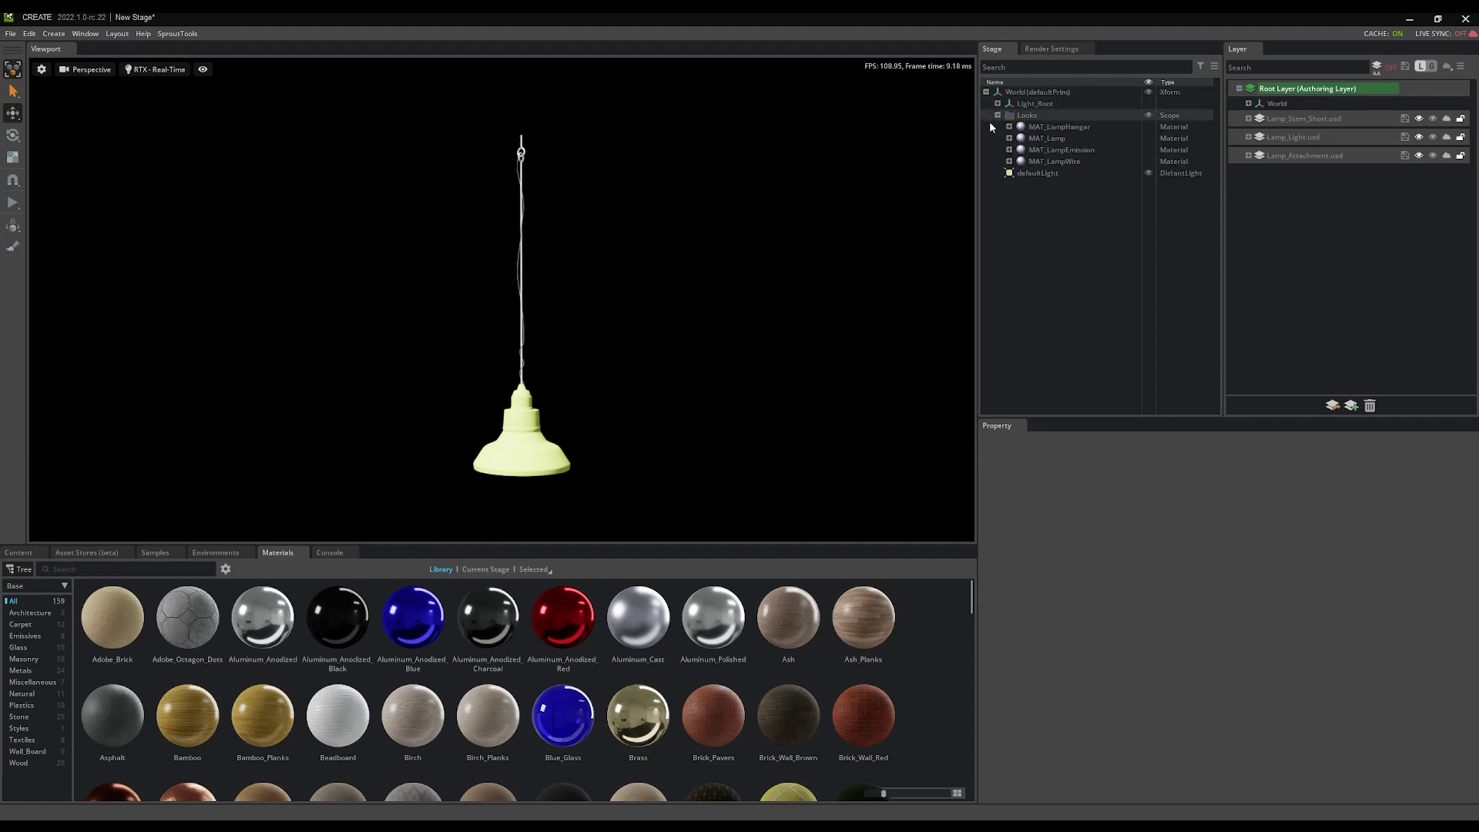
{"action": "left_click", "coordinate": [998, 115]}
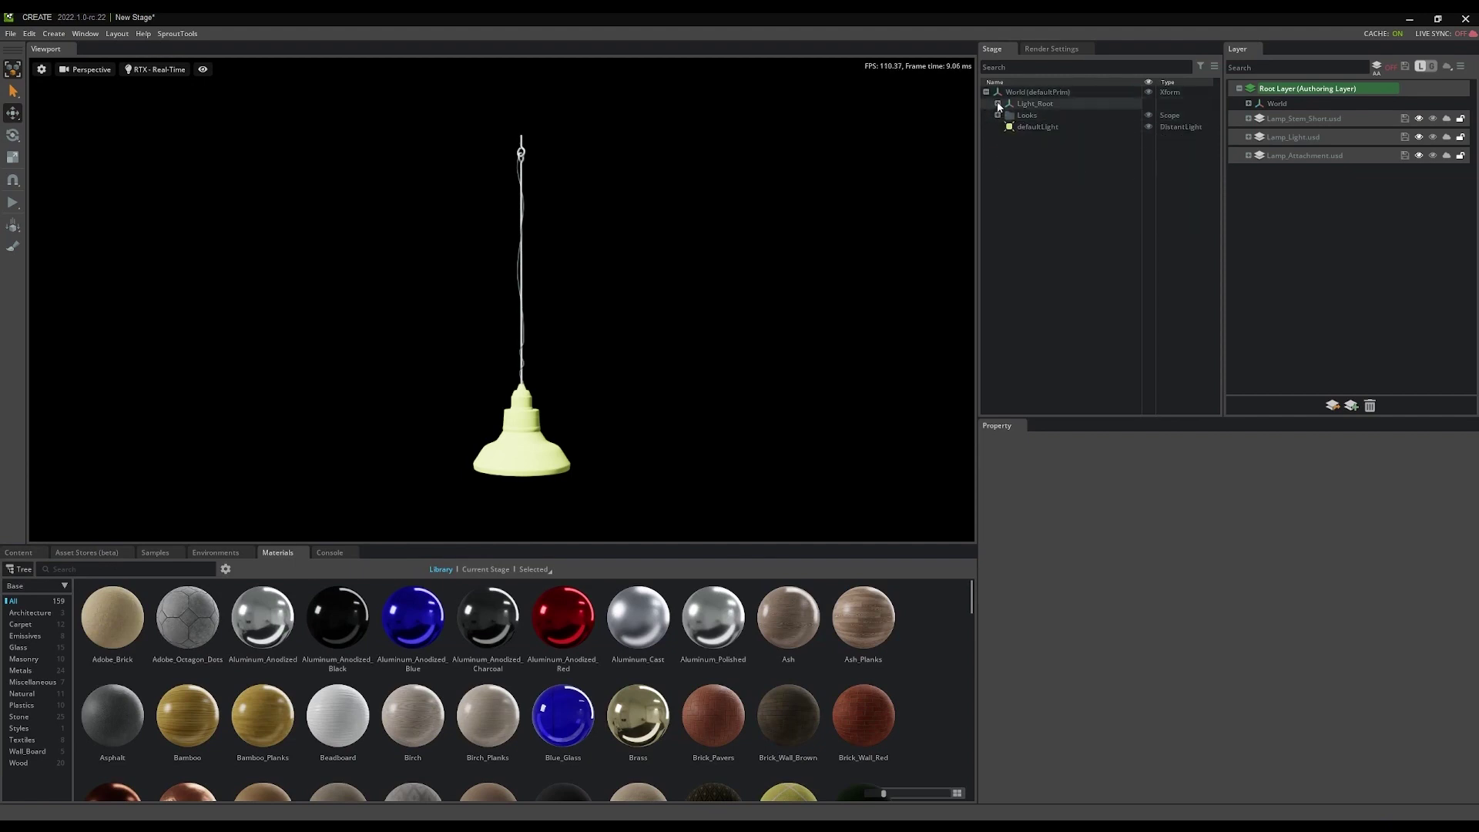
{"action": "left_click", "coordinate": [997, 104]}
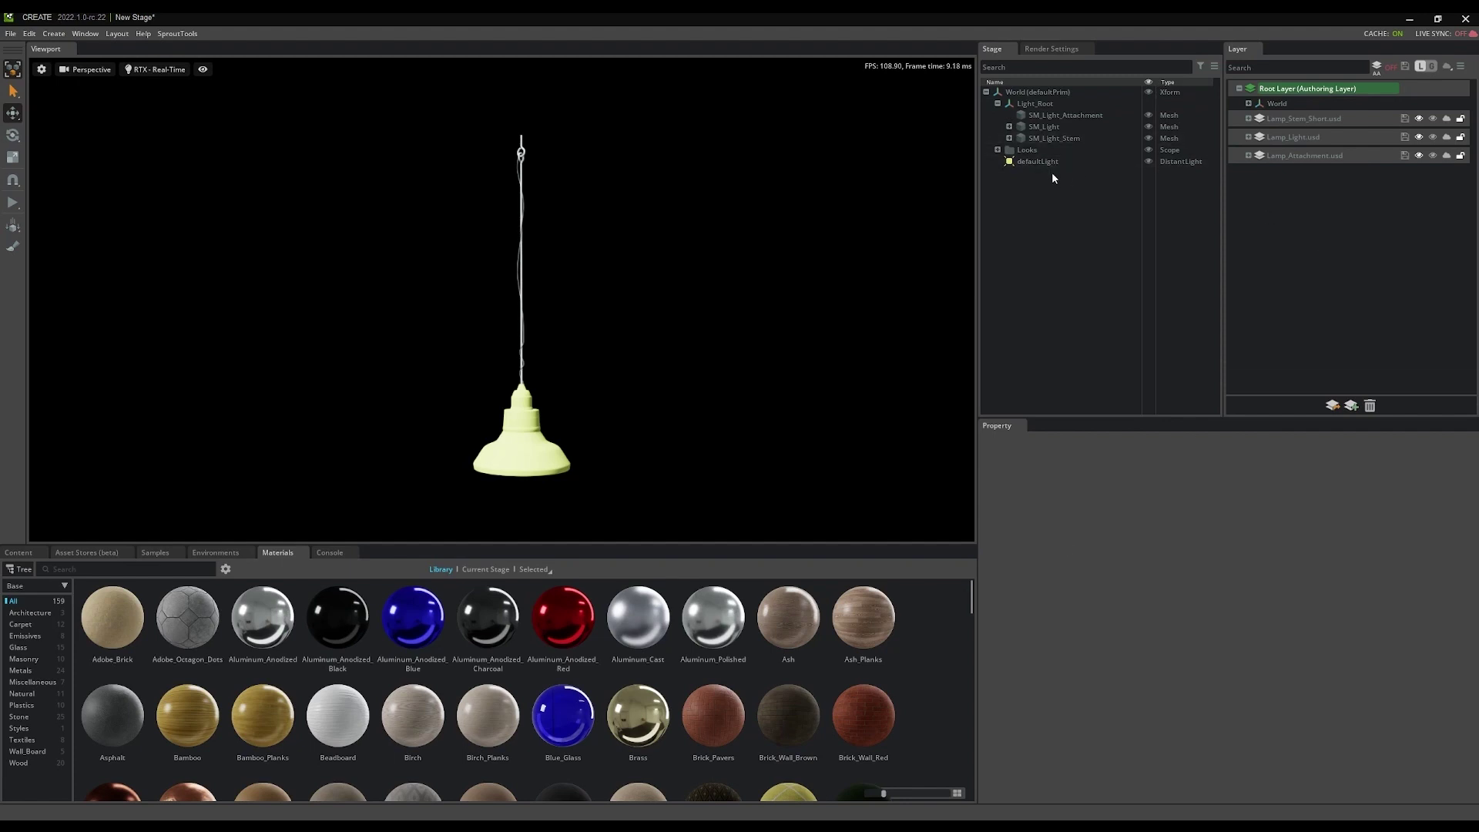
{"action": "left_click", "coordinate": [1007, 126]}
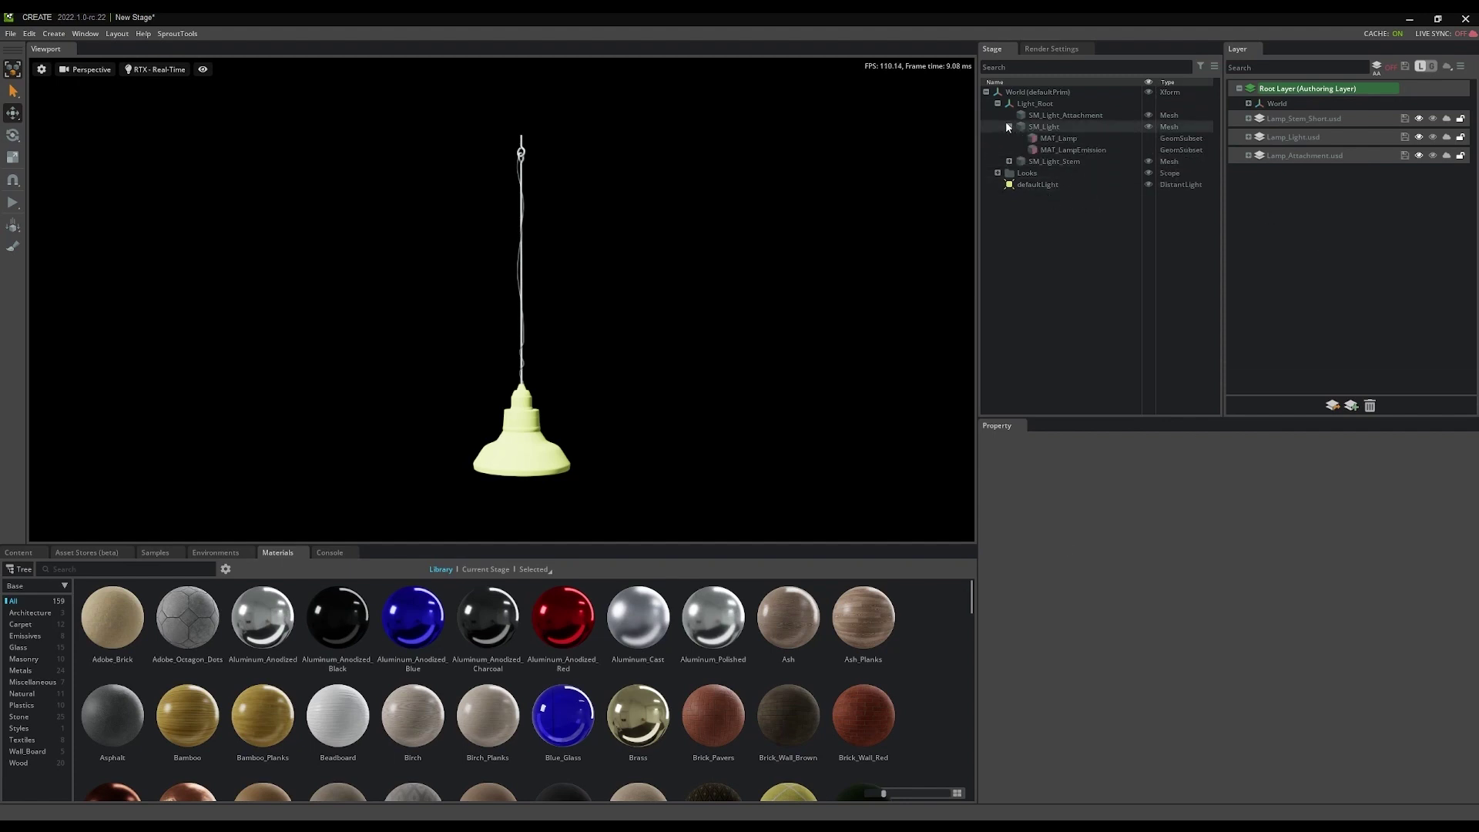
{"action": "left_click", "coordinate": [1057, 140]}
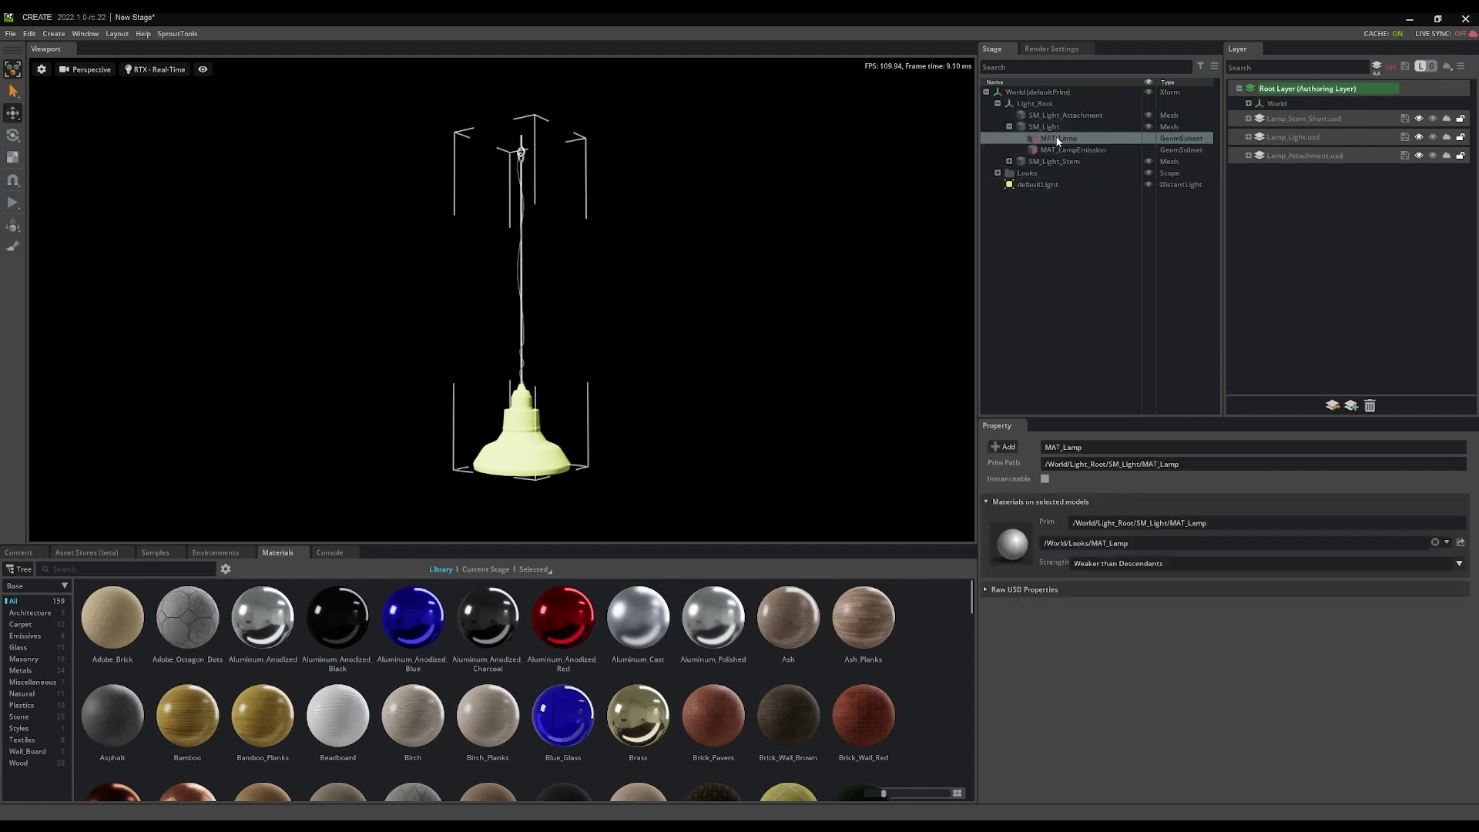
{"action": "left_click", "coordinate": [1070, 115], "text": "ctrl"}
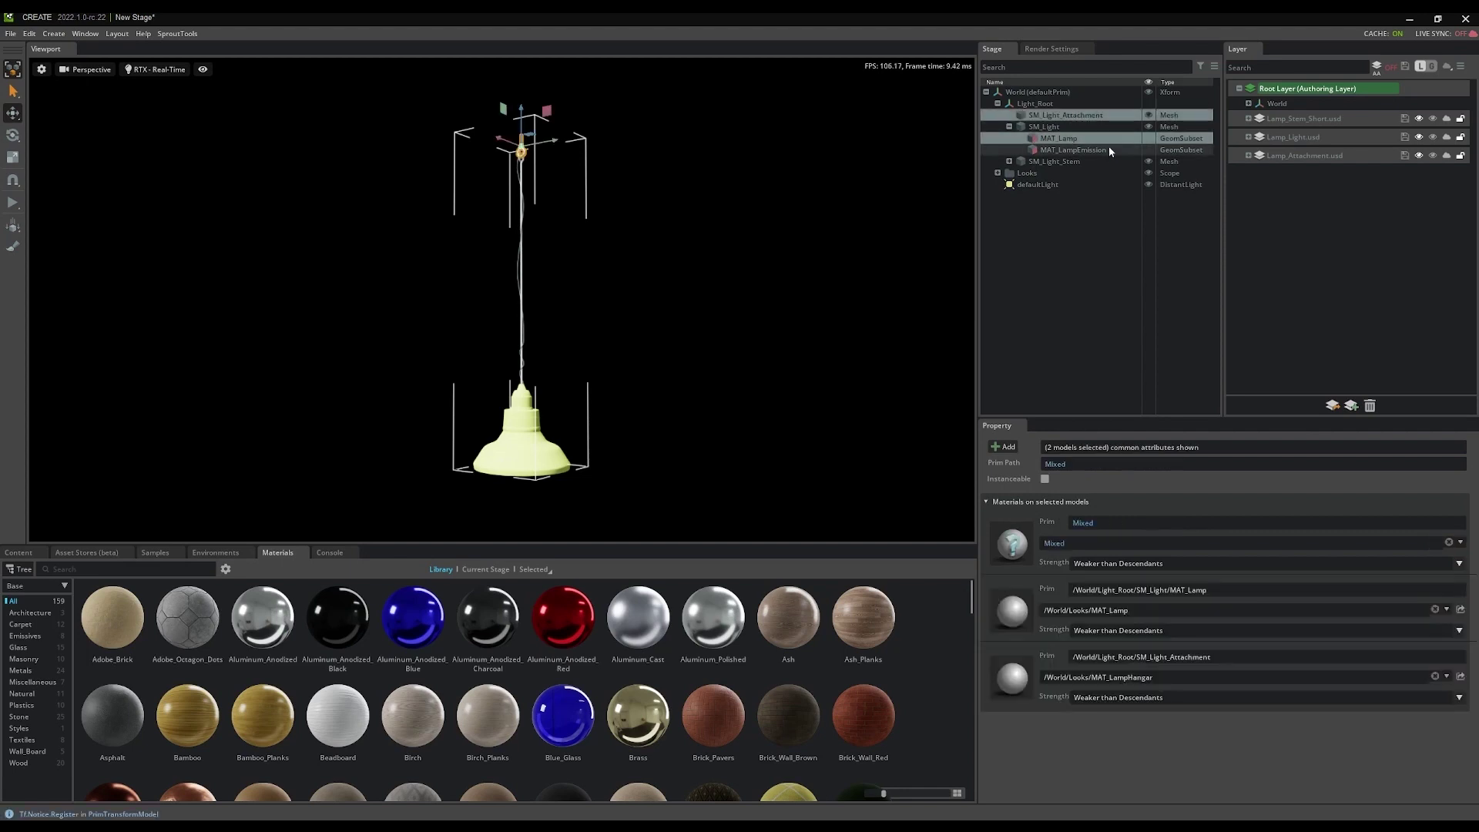
{"action": "left_click", "coordinate": [1009, 162]}
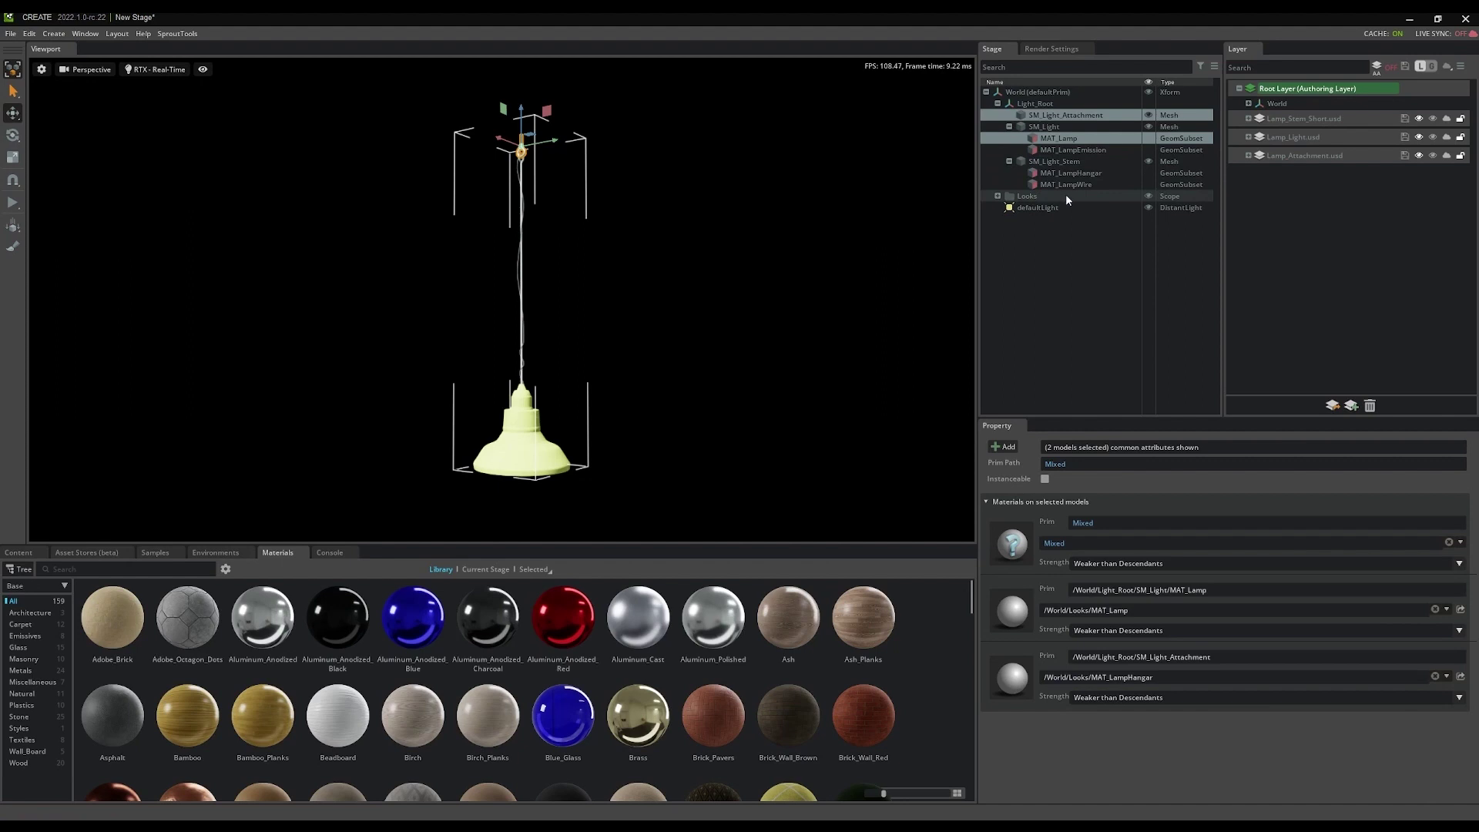
{"action": "left_click", "coordinate": [1071, 174], "text": "ctrl"}
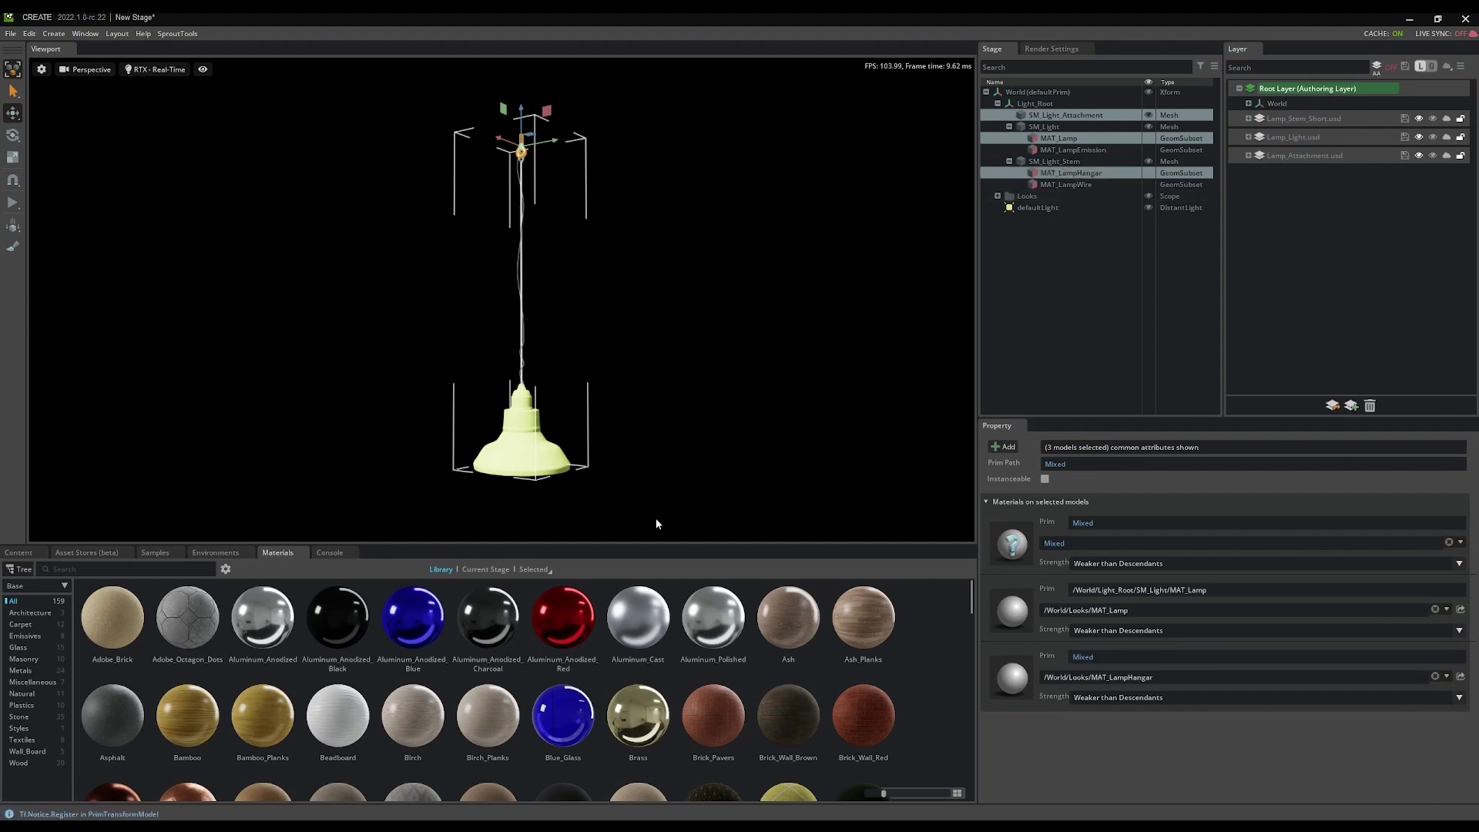
{"action": "double_click", "coordinate": [638, 626]}
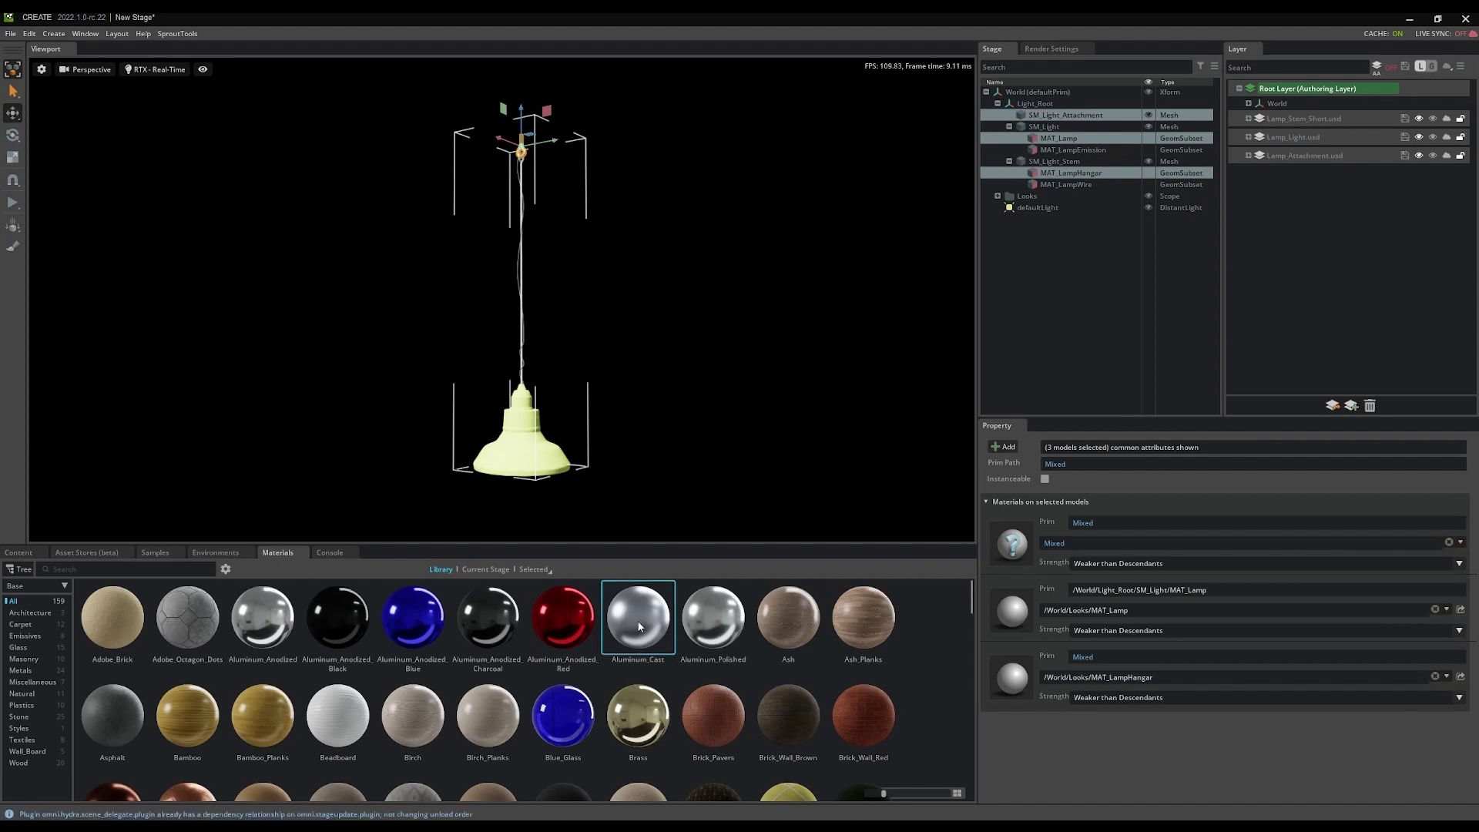
Find the rubber materials in the library and assign Rubber_Smooth to the stem's MAT_LampWire subset
{"action": "left_click", "coordinate": [1084, 186]}
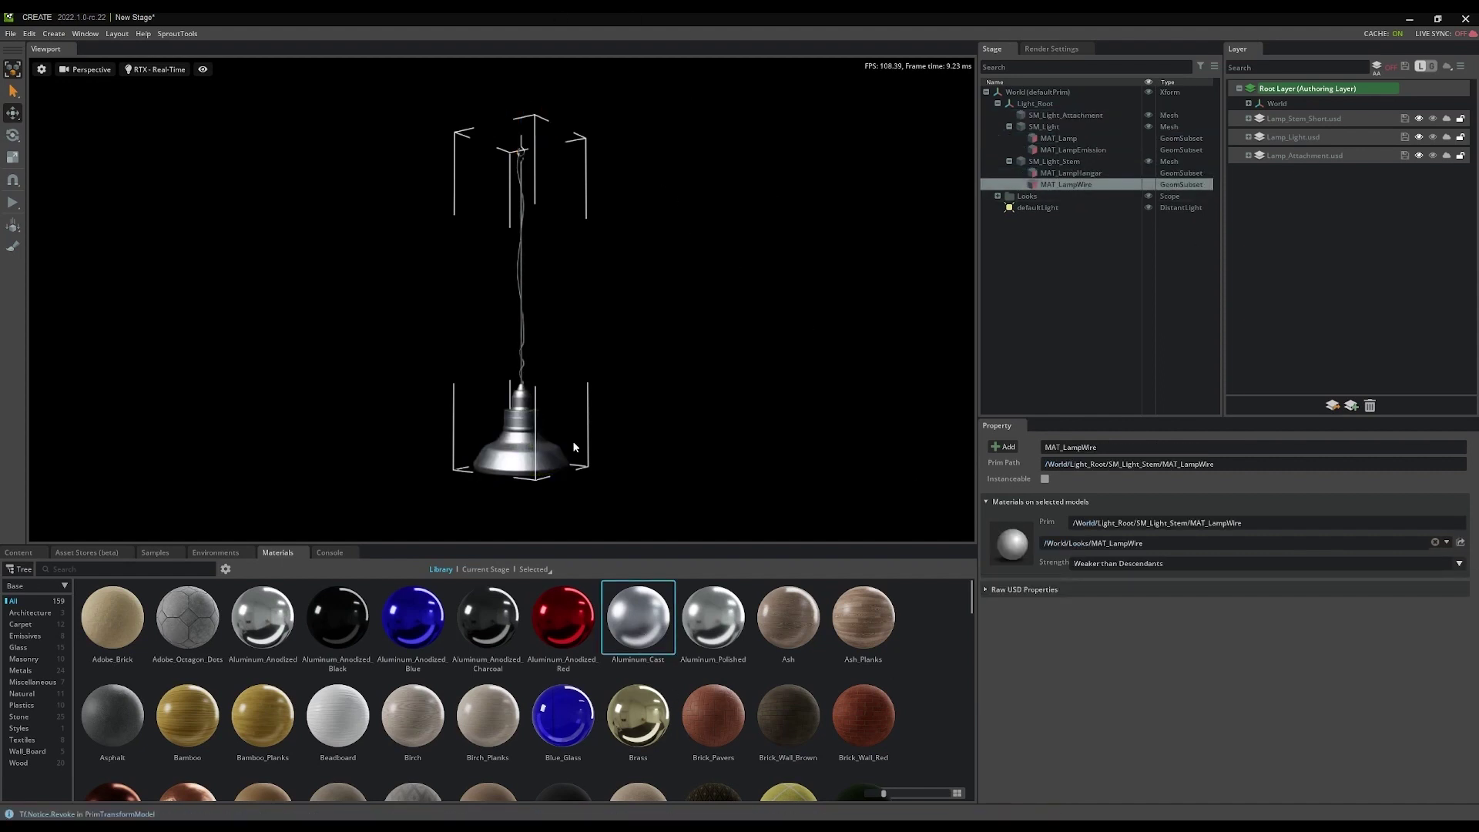
{"action": "left_click", "coordinate": [142, 573]}
{"action": "type", "text": "rubber"}
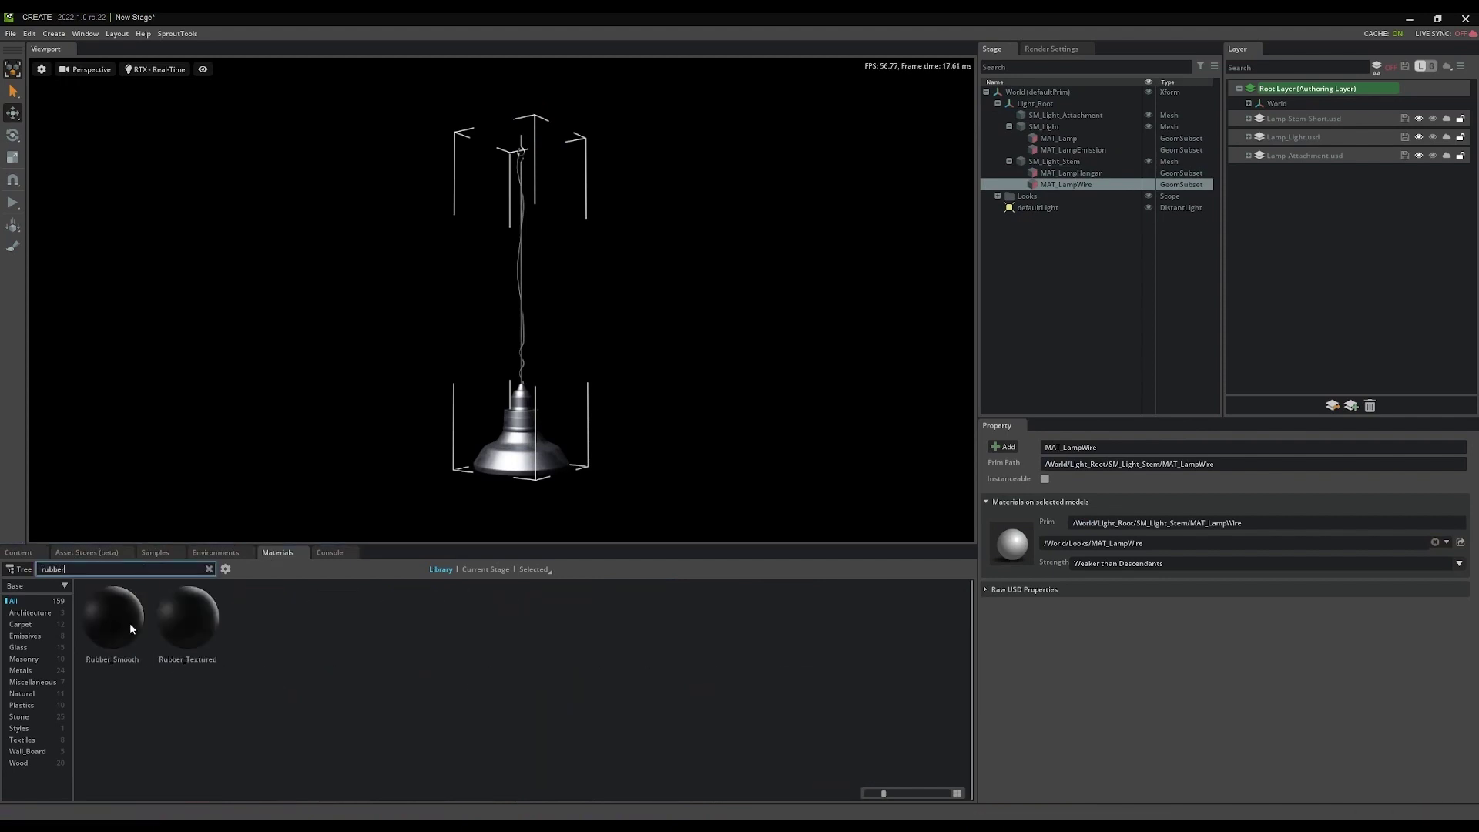
{"action": "double_click", "coordinate": [112, 631]}
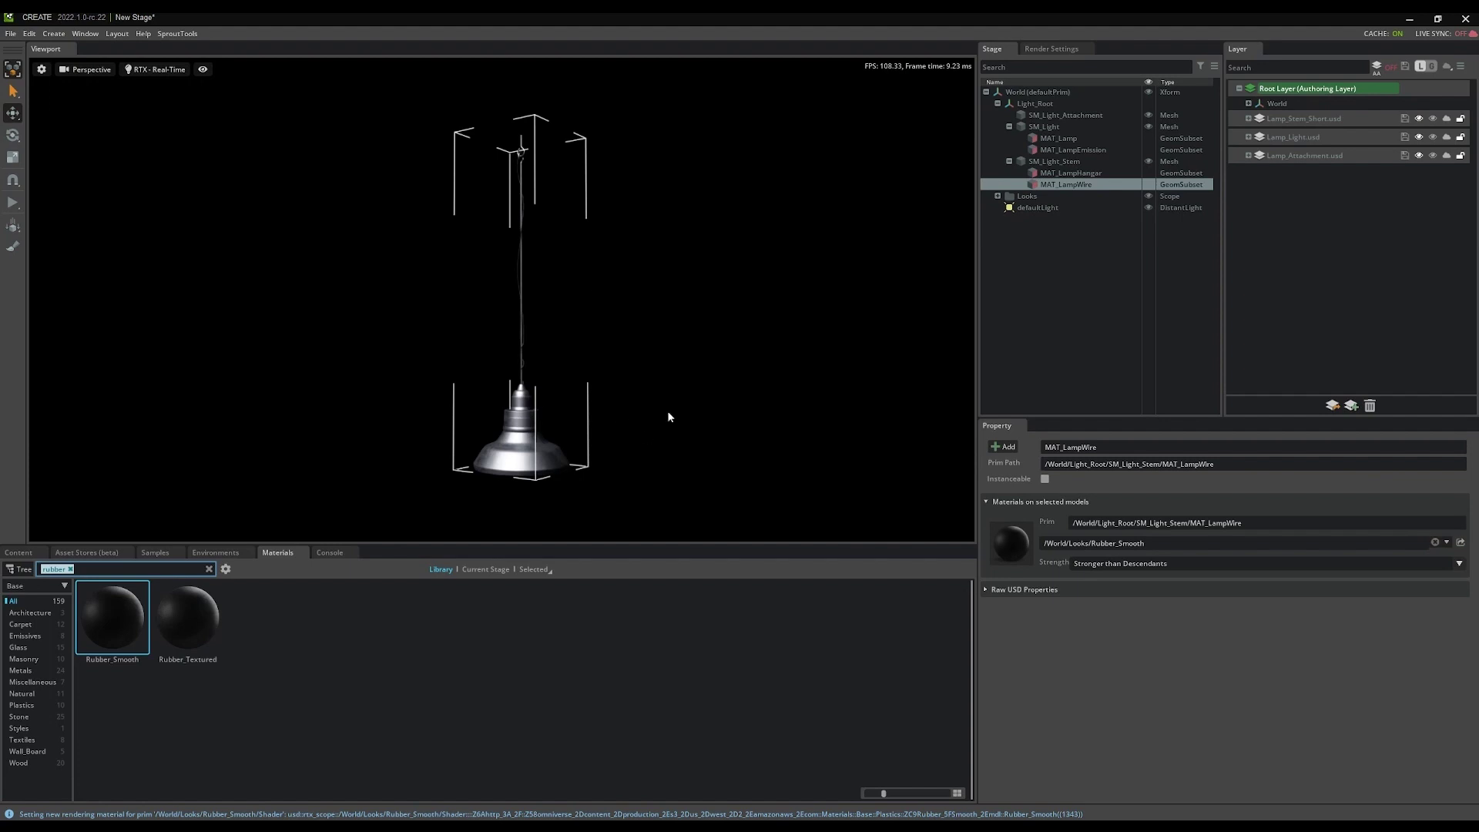
Assign the emissive library material Light_12000K to the bulb's MAT_LampEmission subset inside the lamp shade
{"action": "key", "text": "w"}
{"action": "right_click_drag", "start_coordinate": [667, 412], "coordinate": [662, 260]}
{"action": "key", "text": "s"}
{"action": "scroll", "coordinate": [666, 462], "scroll_direction": "down", "scroll_amount": 1}
{"action": "key", "text": "s"}
{"action": "key", "text": "s"}
{"action": "scroll", "coordinate": [666, 388], "scroll_direction": "down", "scroll_amount": 1}
{"action": "key", "text": "w"}
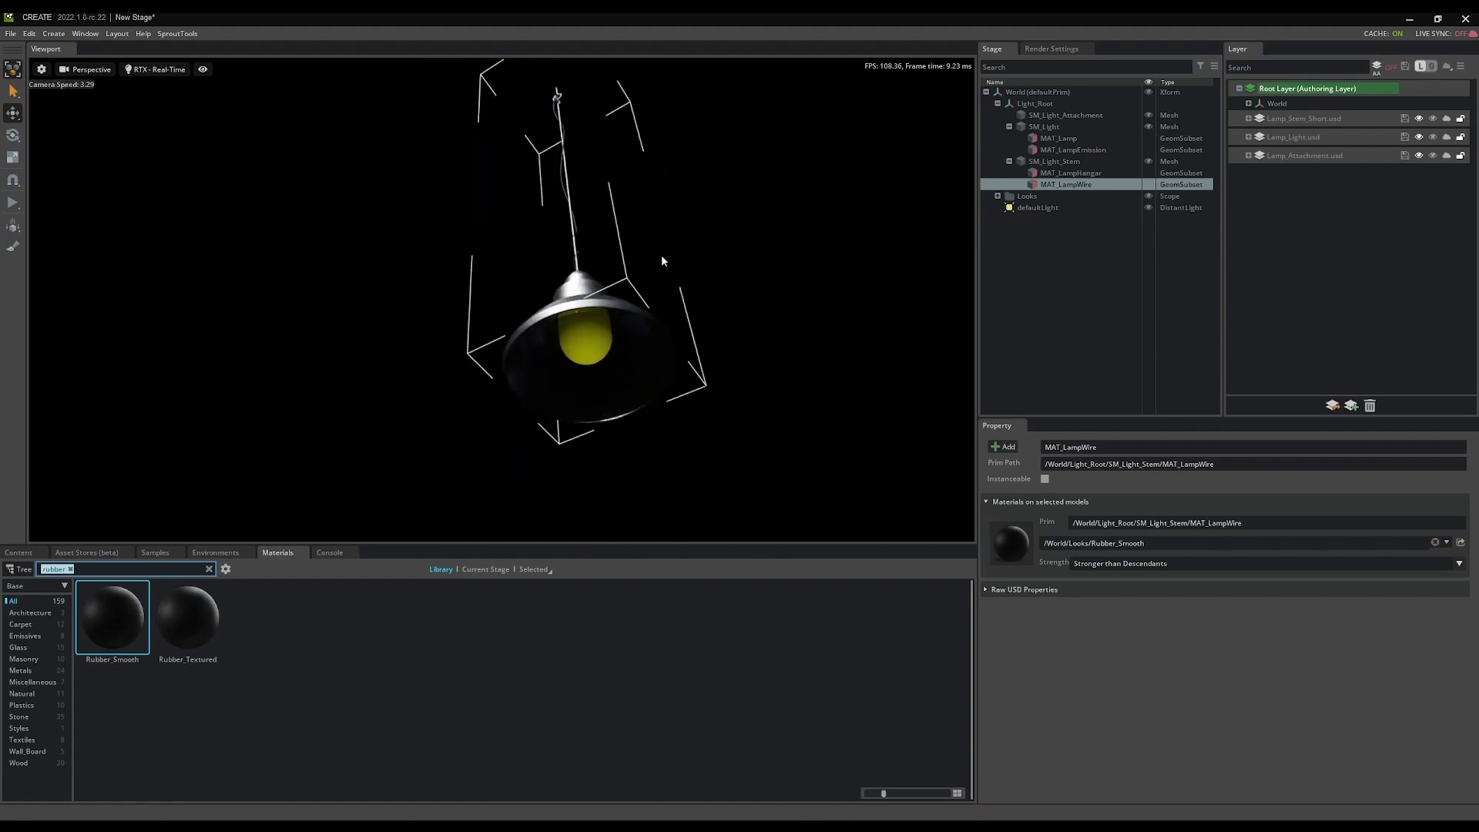
{"action": "left_click", "coordinate": [1070, 152]}
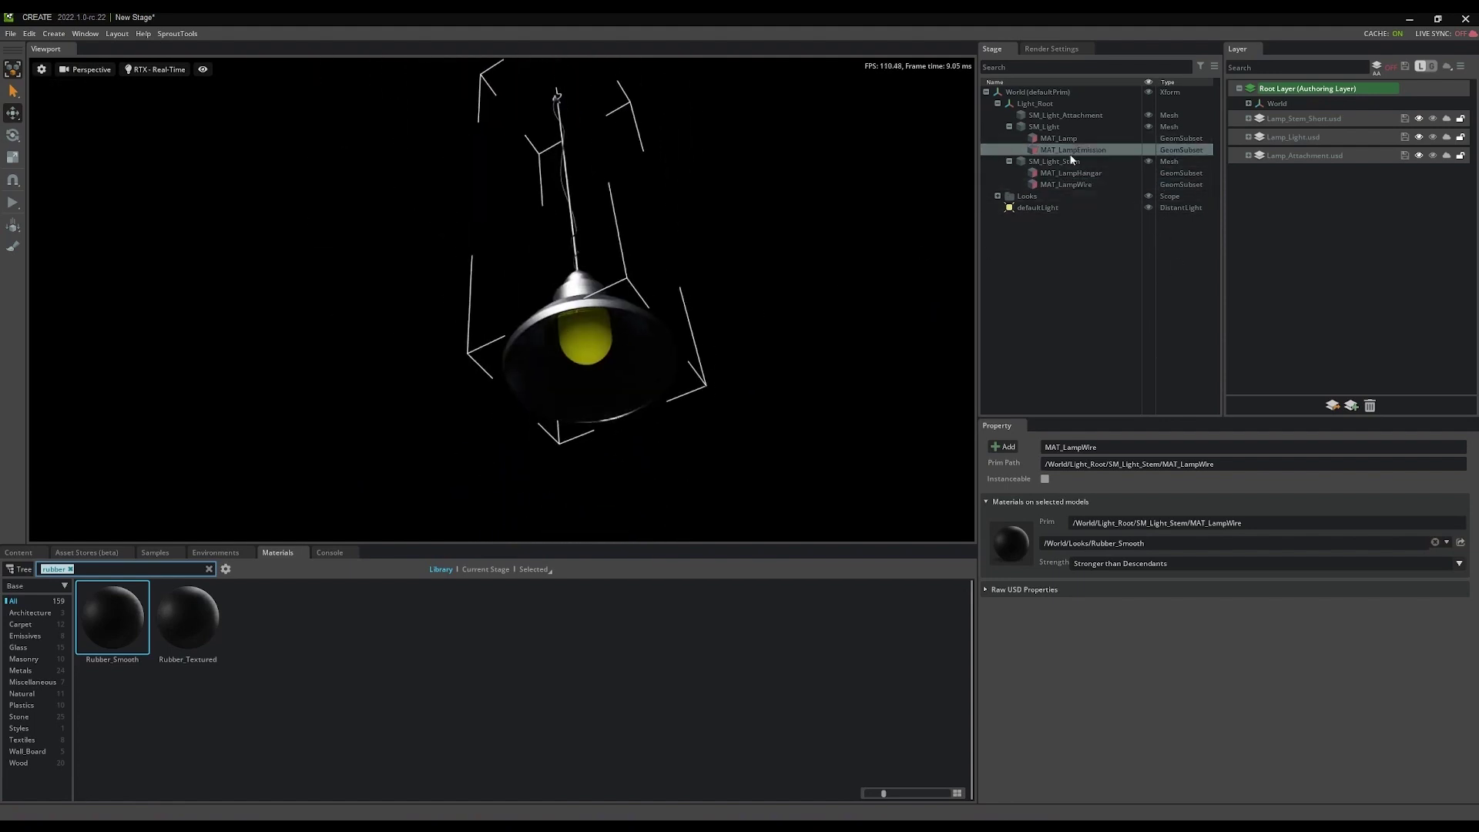
{"action": "left_click", "coordinate": [28, 638]}
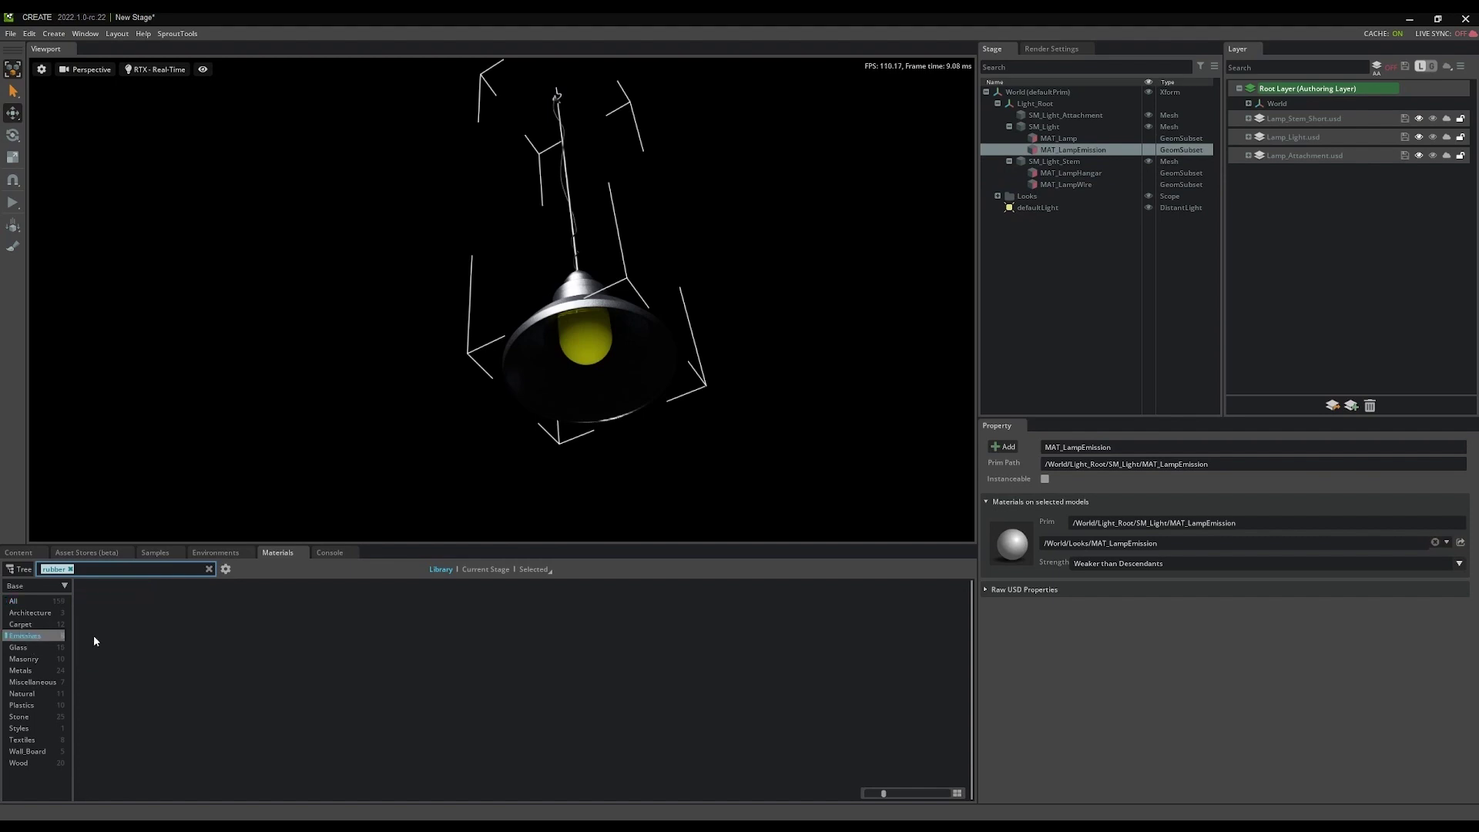
{"action": "left_click", "coordinate": [209, 568]}
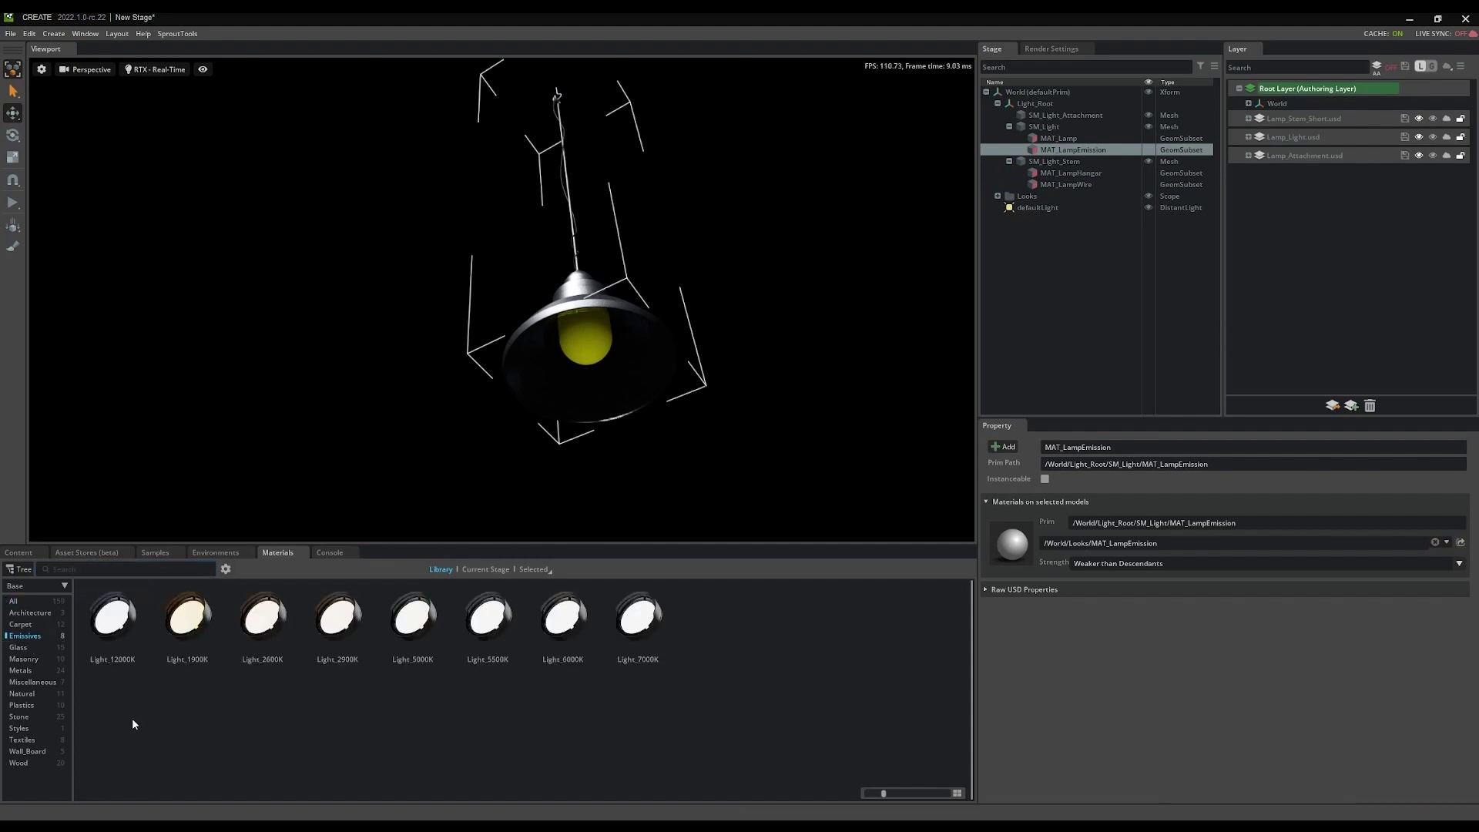
{"action": "double_click", "coordinate": [127, 621]}
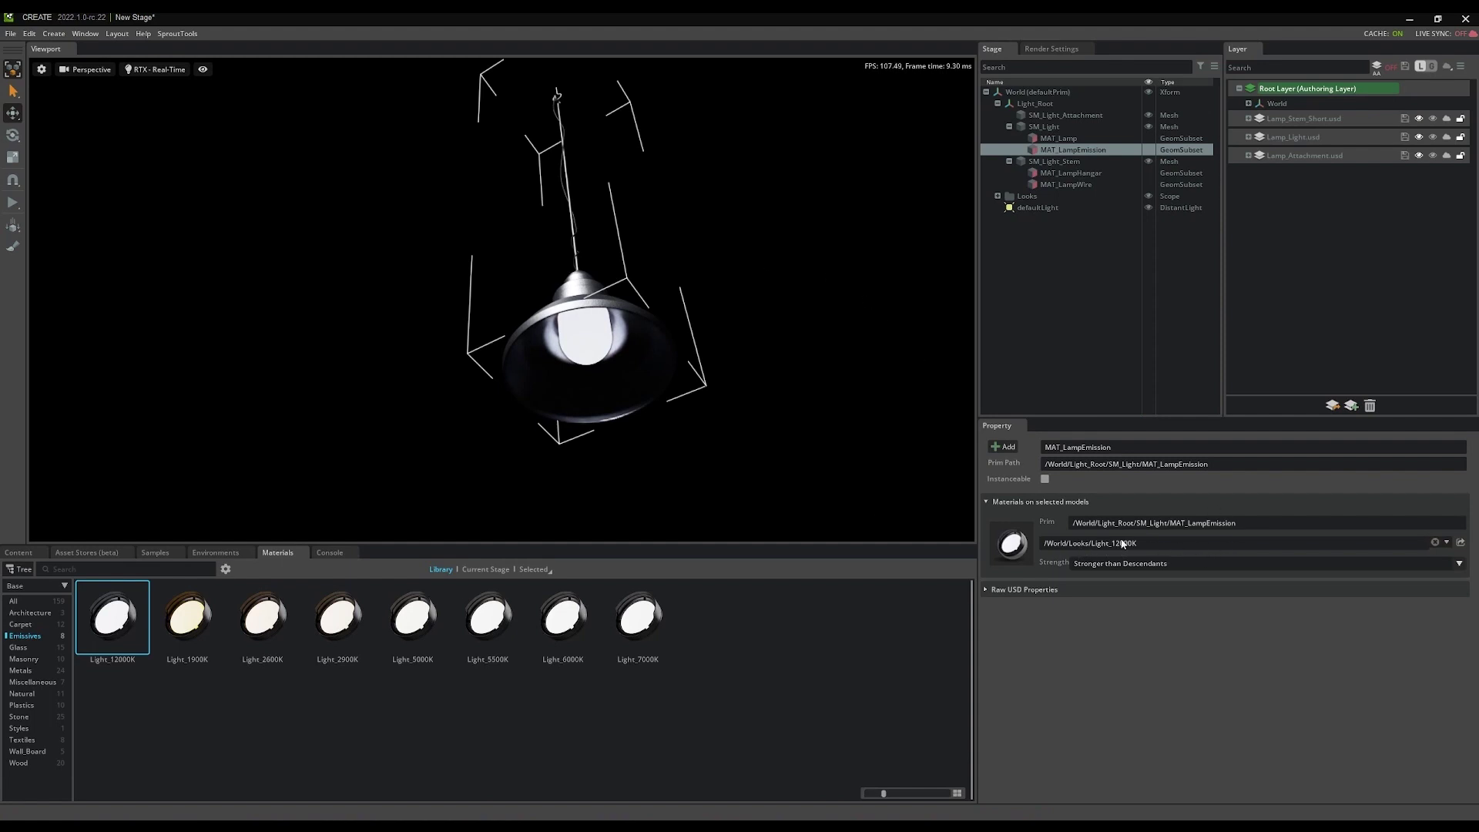
Set the Emissive Intensity of the Light_12000K material to 25000
{"action": "left_click", "coordinate": [1460, 544]}
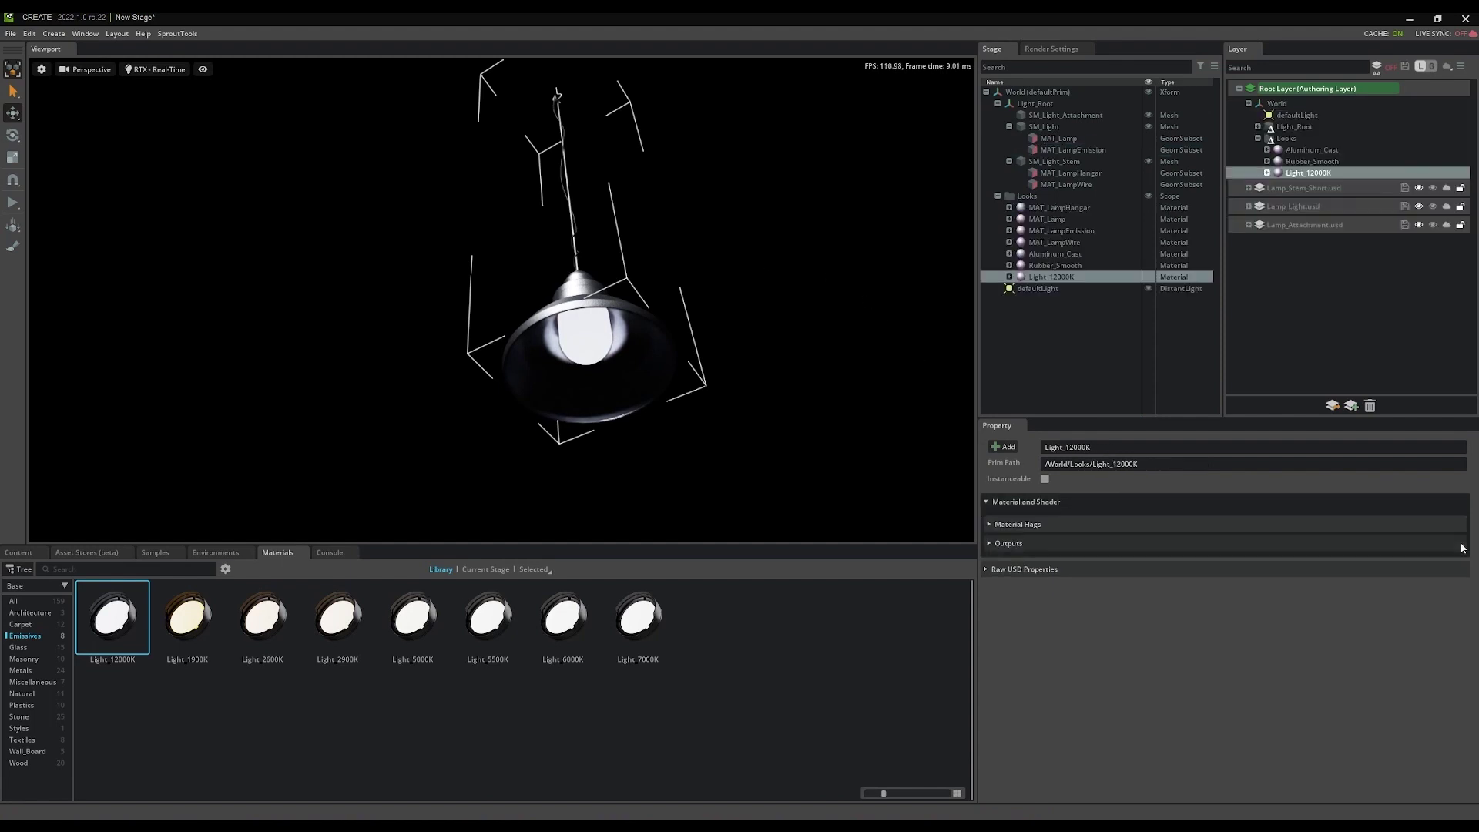
{"action": "scroll", "coordinate": [1232, 629], "scroll_direction": "down", "scroll_amount": 5}
{"action": "scroll", "coordinate": [1228, 668], "scroll_direction": "down", "scroll_amount": 5}
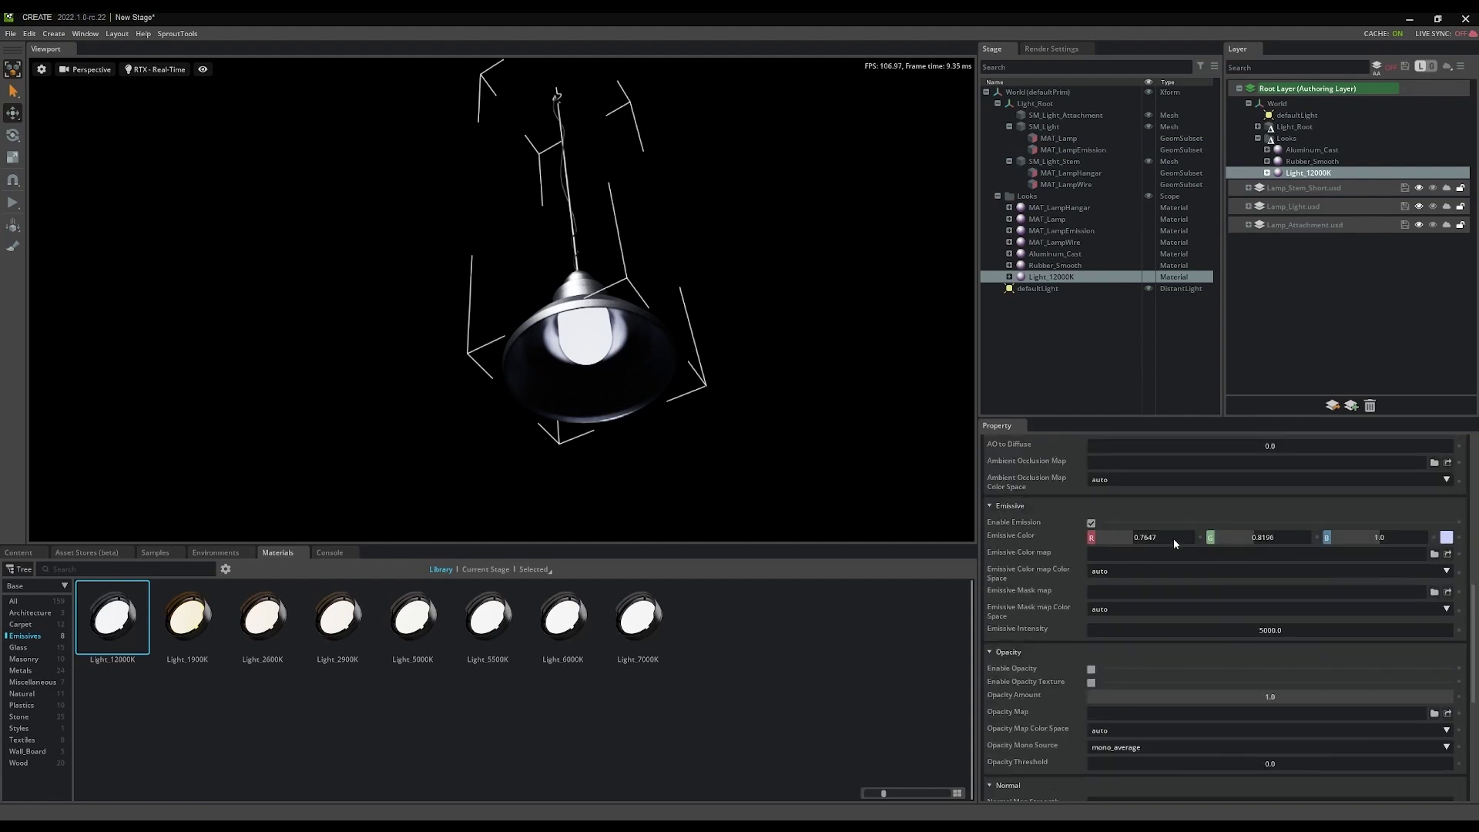
{"action": "double_click", "coordinate": [1281, 630]}
{"action": "type", "text": "25000"}
{"action": "key", "text": "Return"}
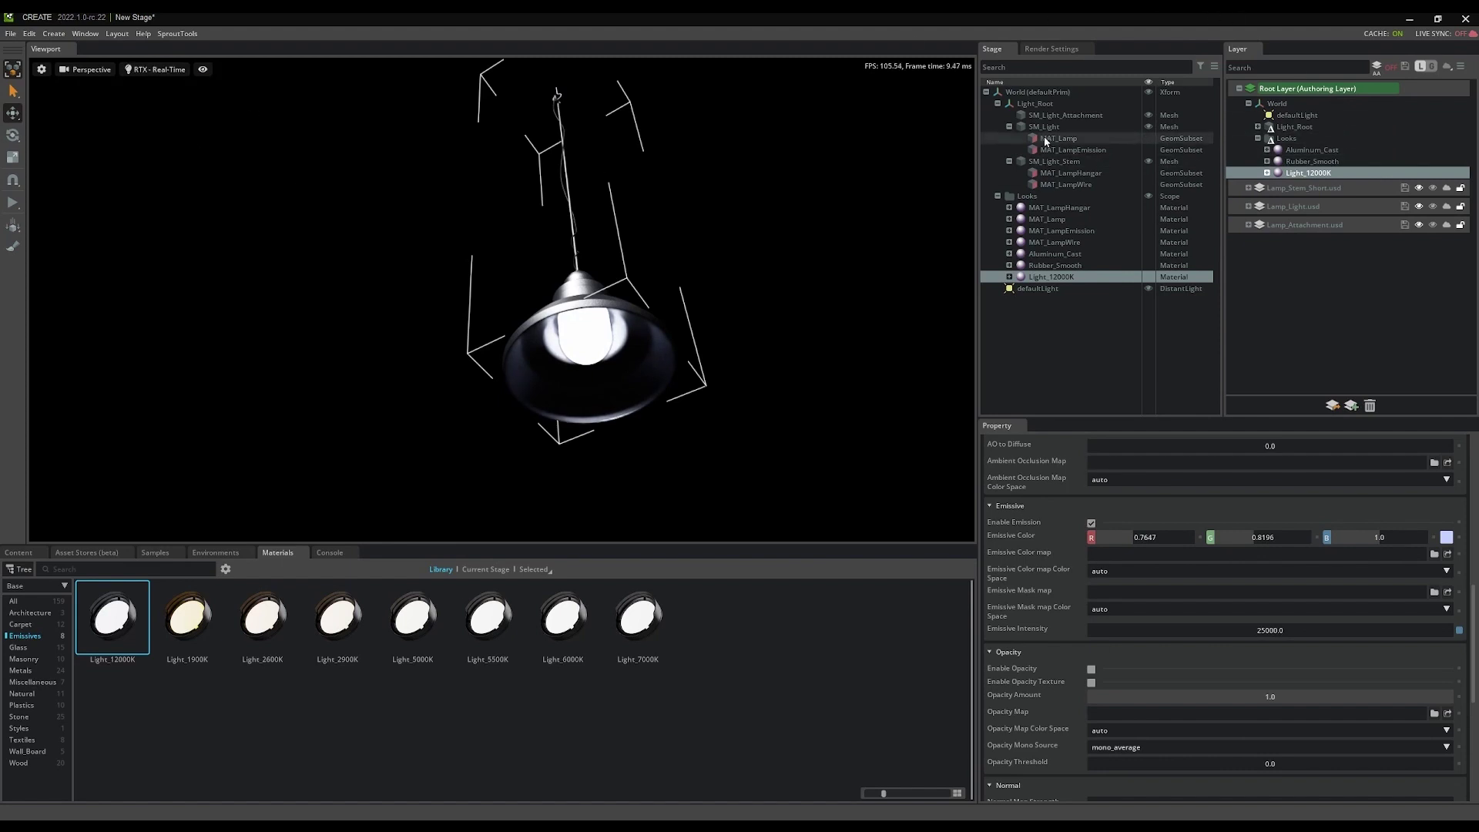
Save the stage as Lamp_Short_Physics.usd in the project's Assets/Props/Lamps folder
{"action": "left_click", "coordinate": [10, 34]}
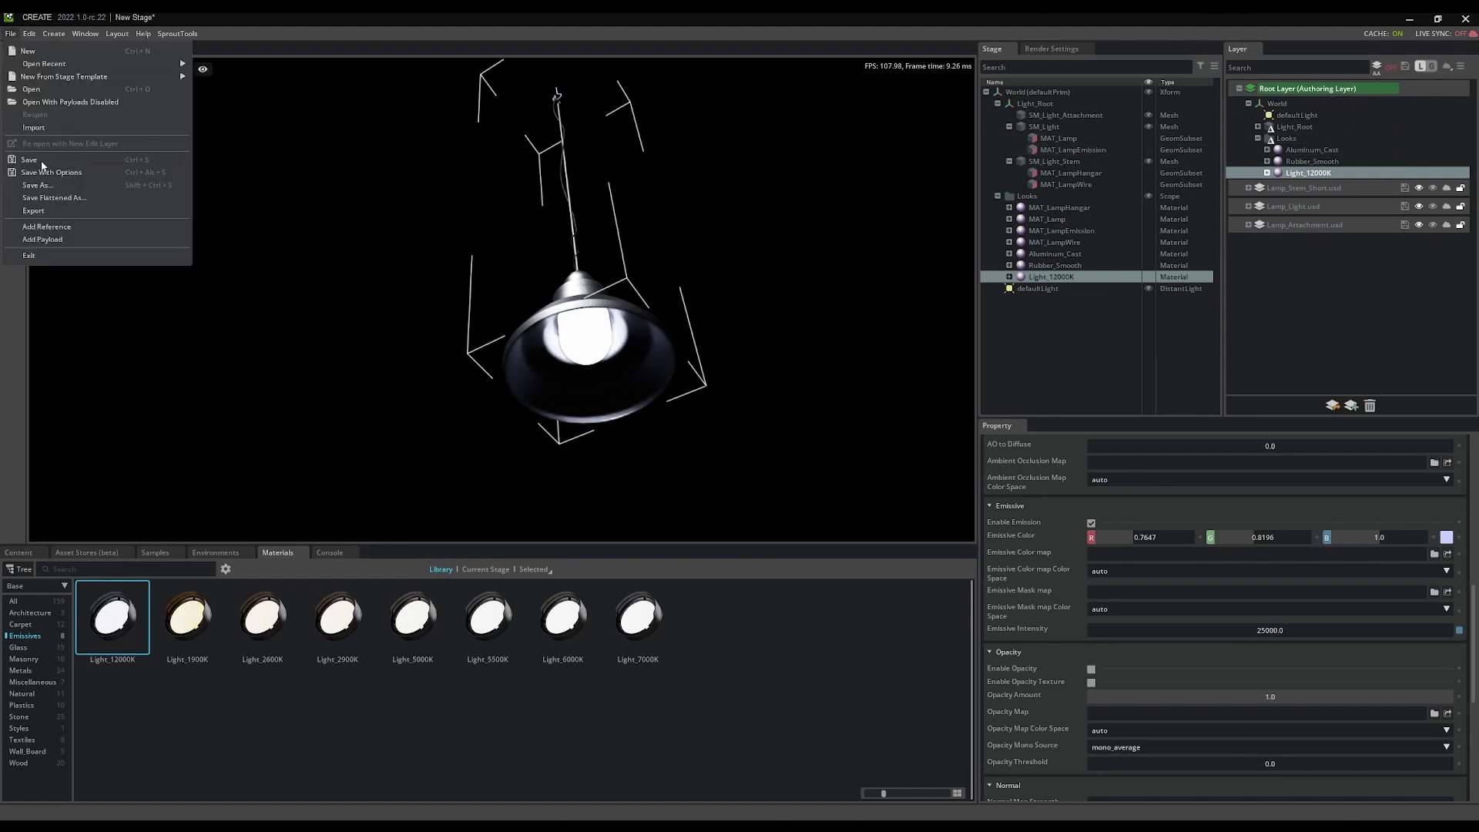
{"action": "left_click", "coordinate": [44, 186]}
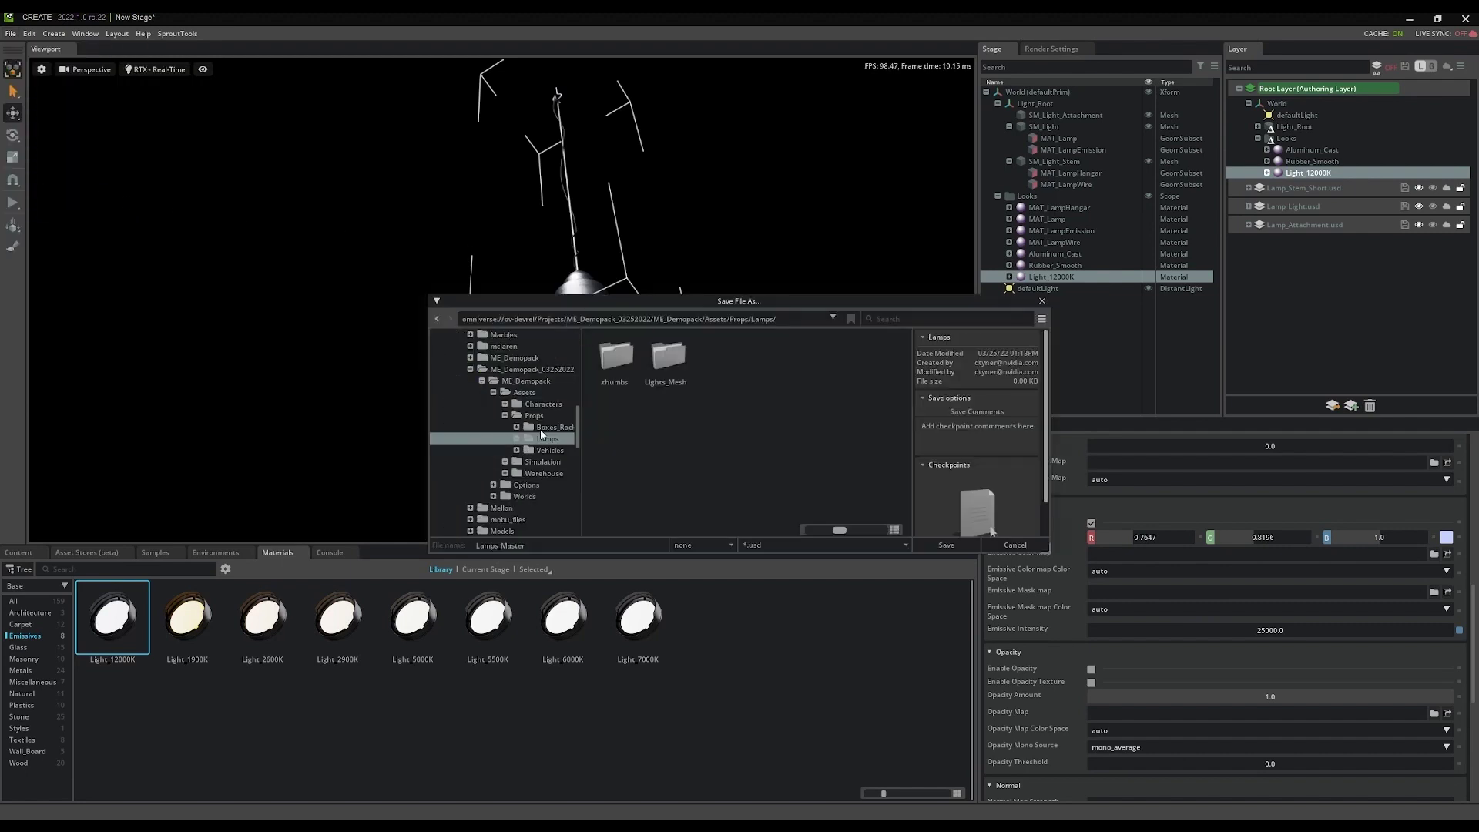
{"action": "double_click", "coordinate": [673, 362]}
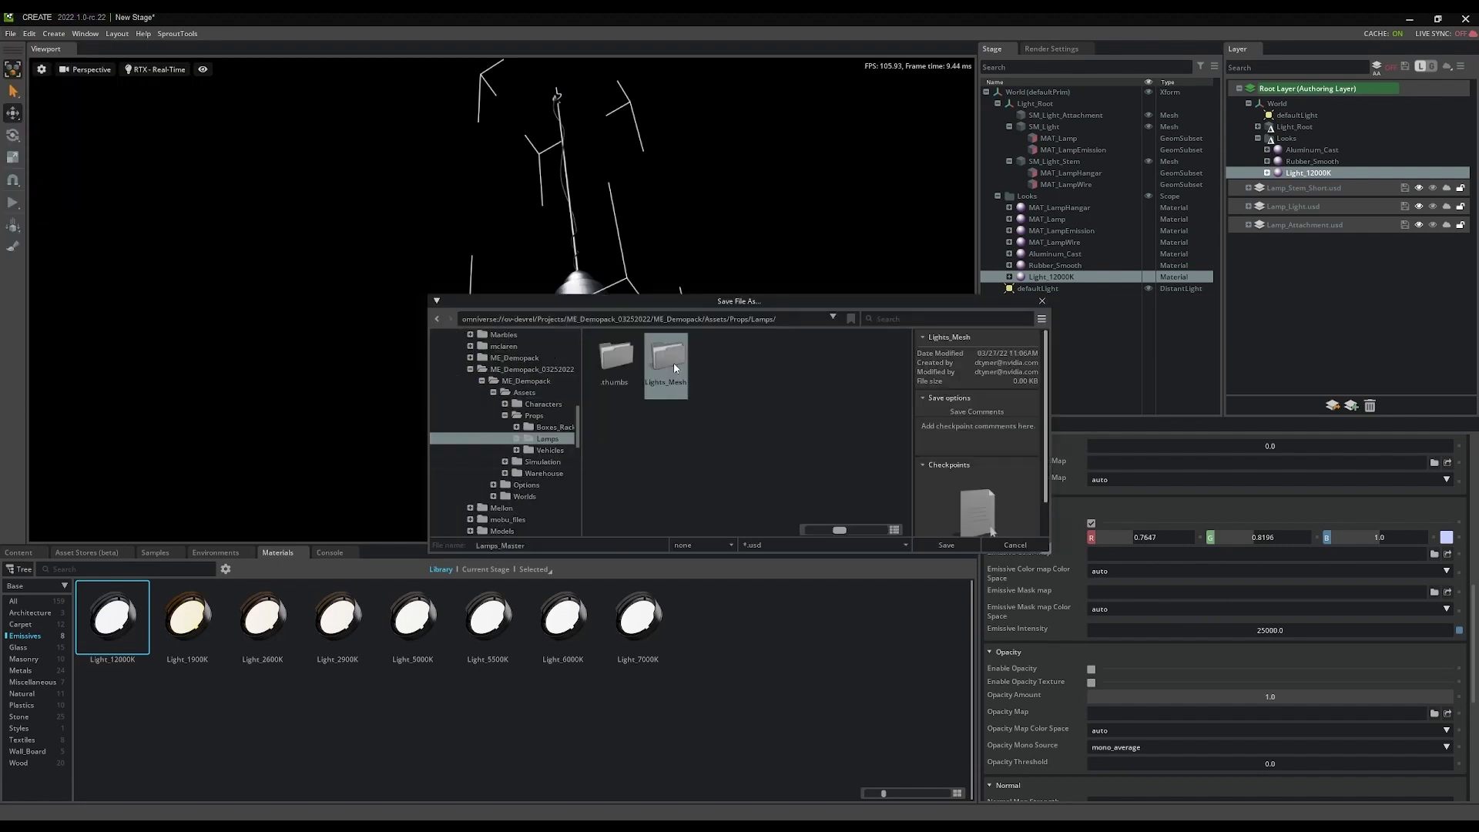
{"action": "left_click", "coordinate": [755, 318]}
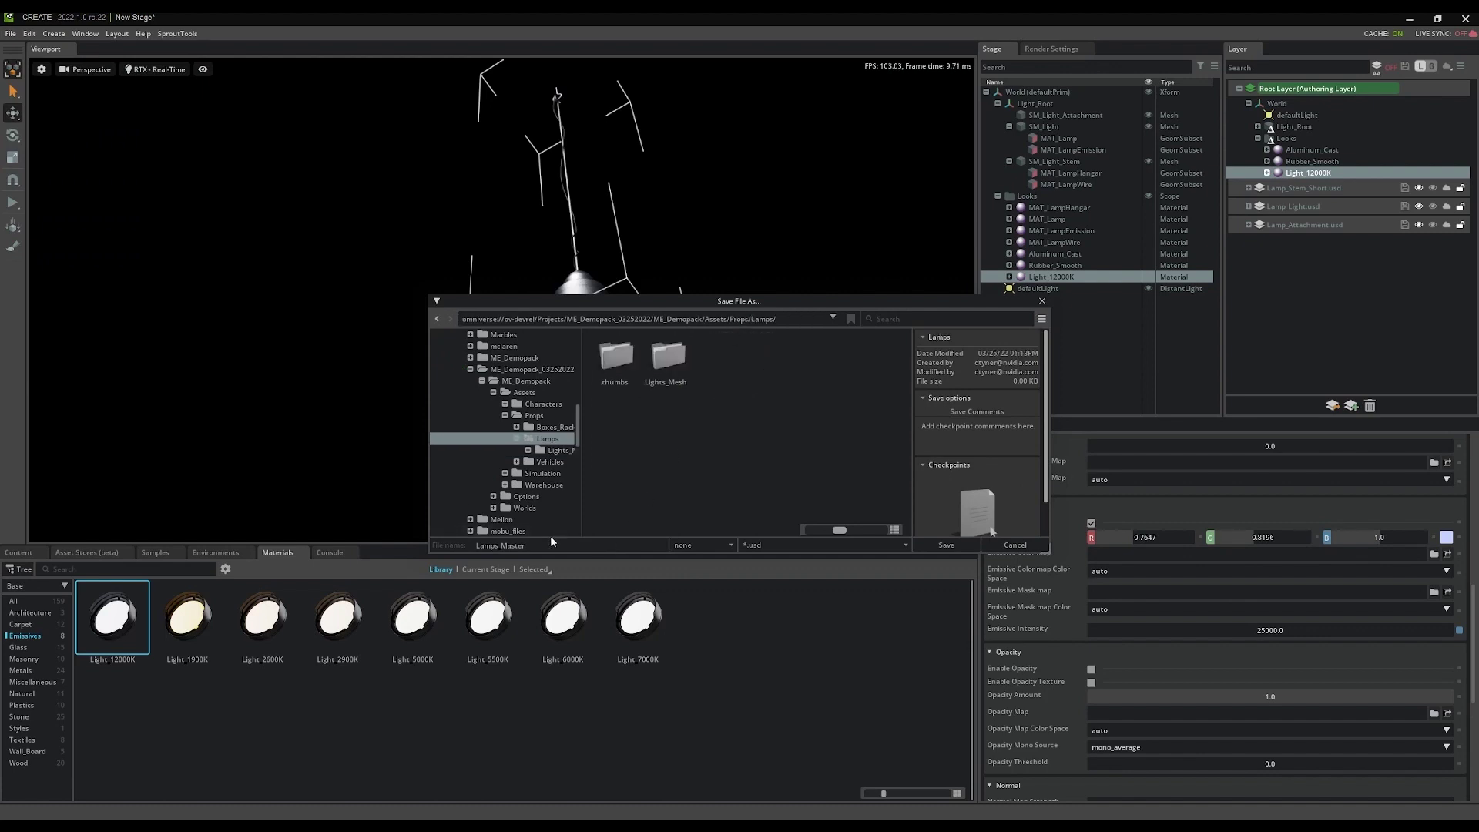
{"action": "left_click_drag", "start_coordinate": [549, 544], "coordinate": [501, 545]}
{"action": "key", "text": "BackSpace"}
{"action": "type", "text": "Short_Physic"}
{"action": "left_click", "coordinate": [946, 545]}
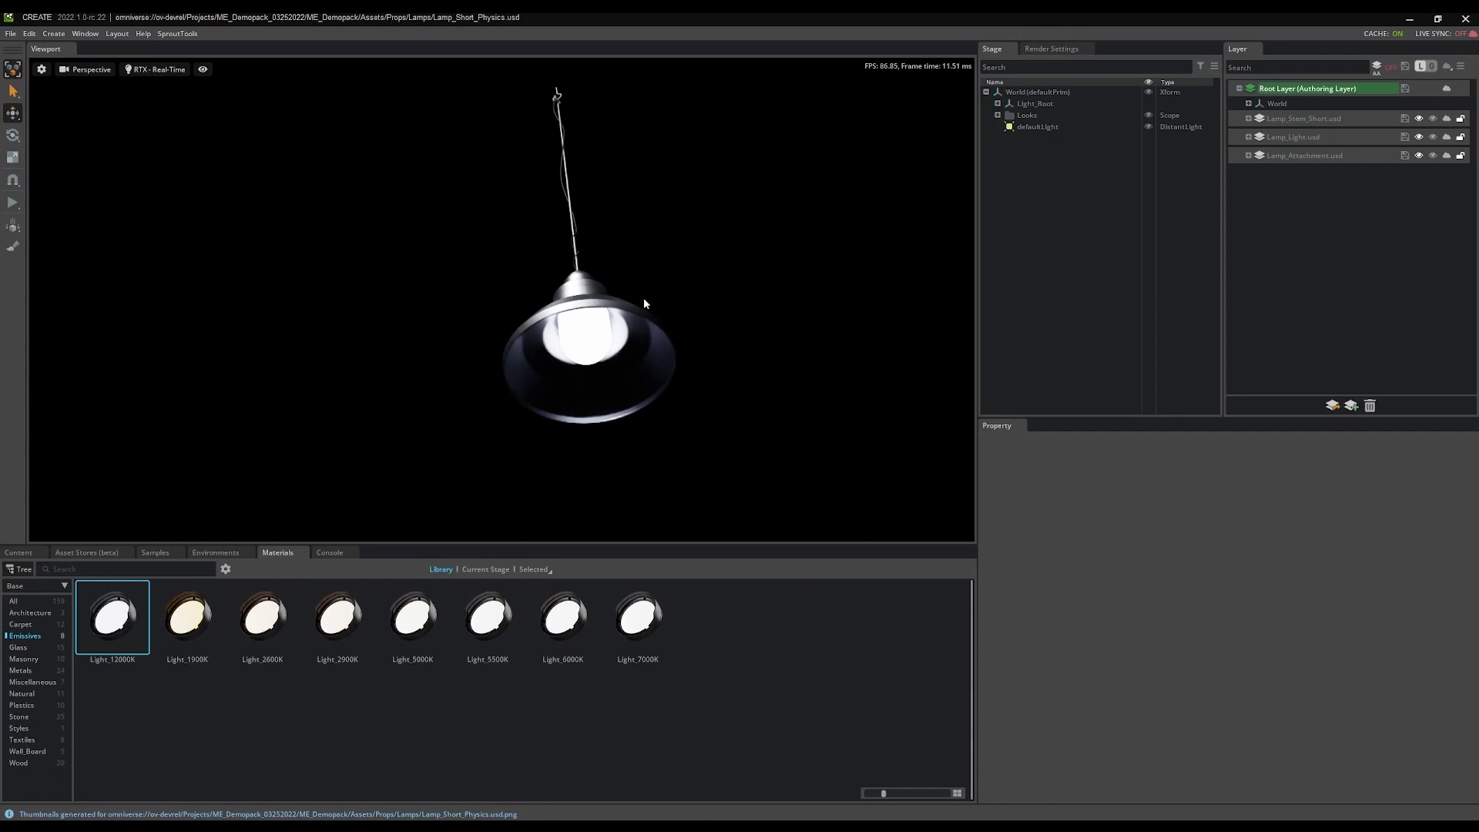
Add the Rigid Body with Colliders Preset to the SM_Light and SM_Light_Stem meshes under Light_Root
{"action": "right_click_drag", "start_coordinate": [644, 299], "coordinate": [646, 443]}
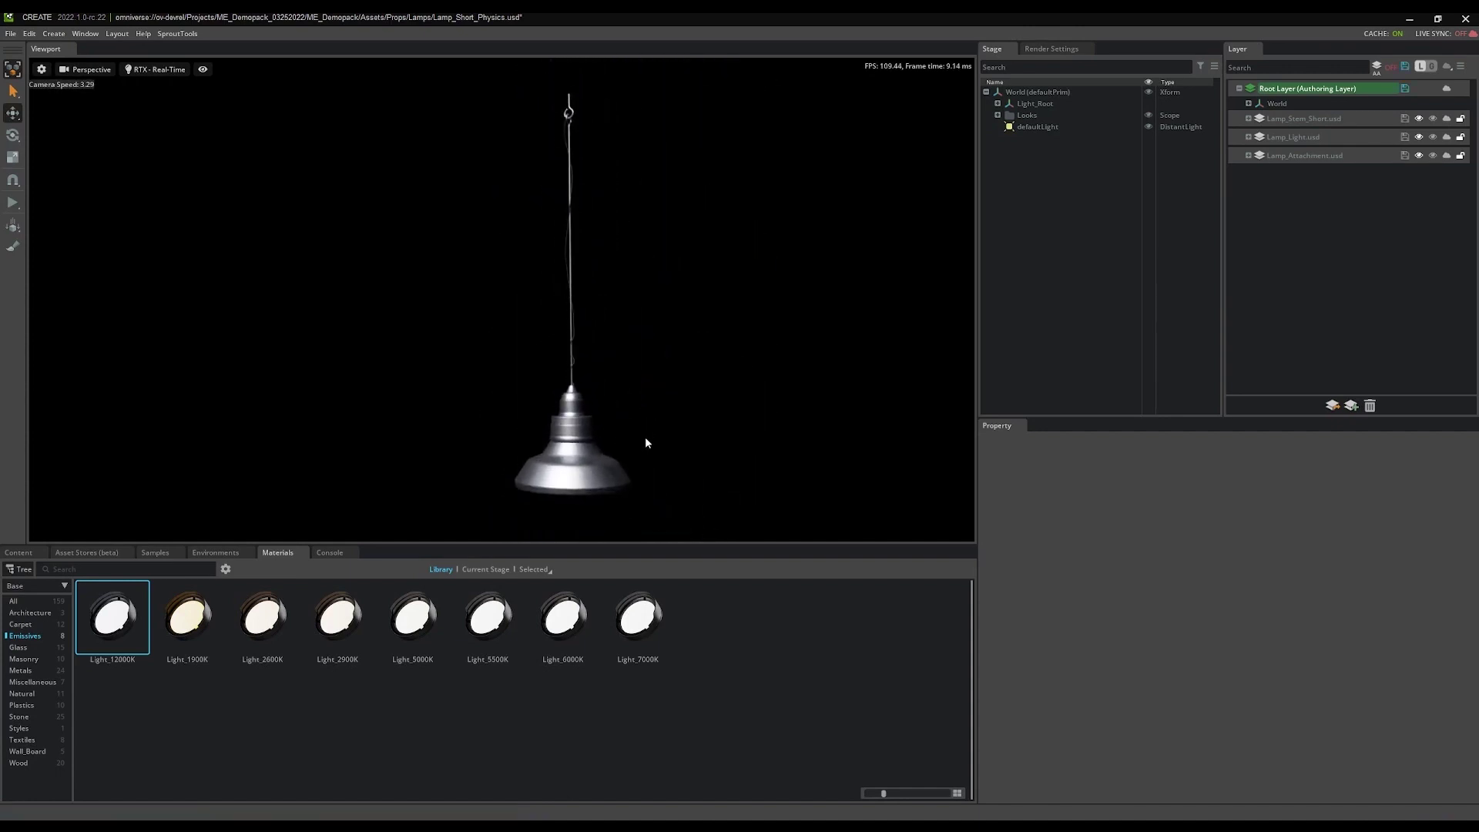
{"action": "left_click", "coordinate": [997, 104]}
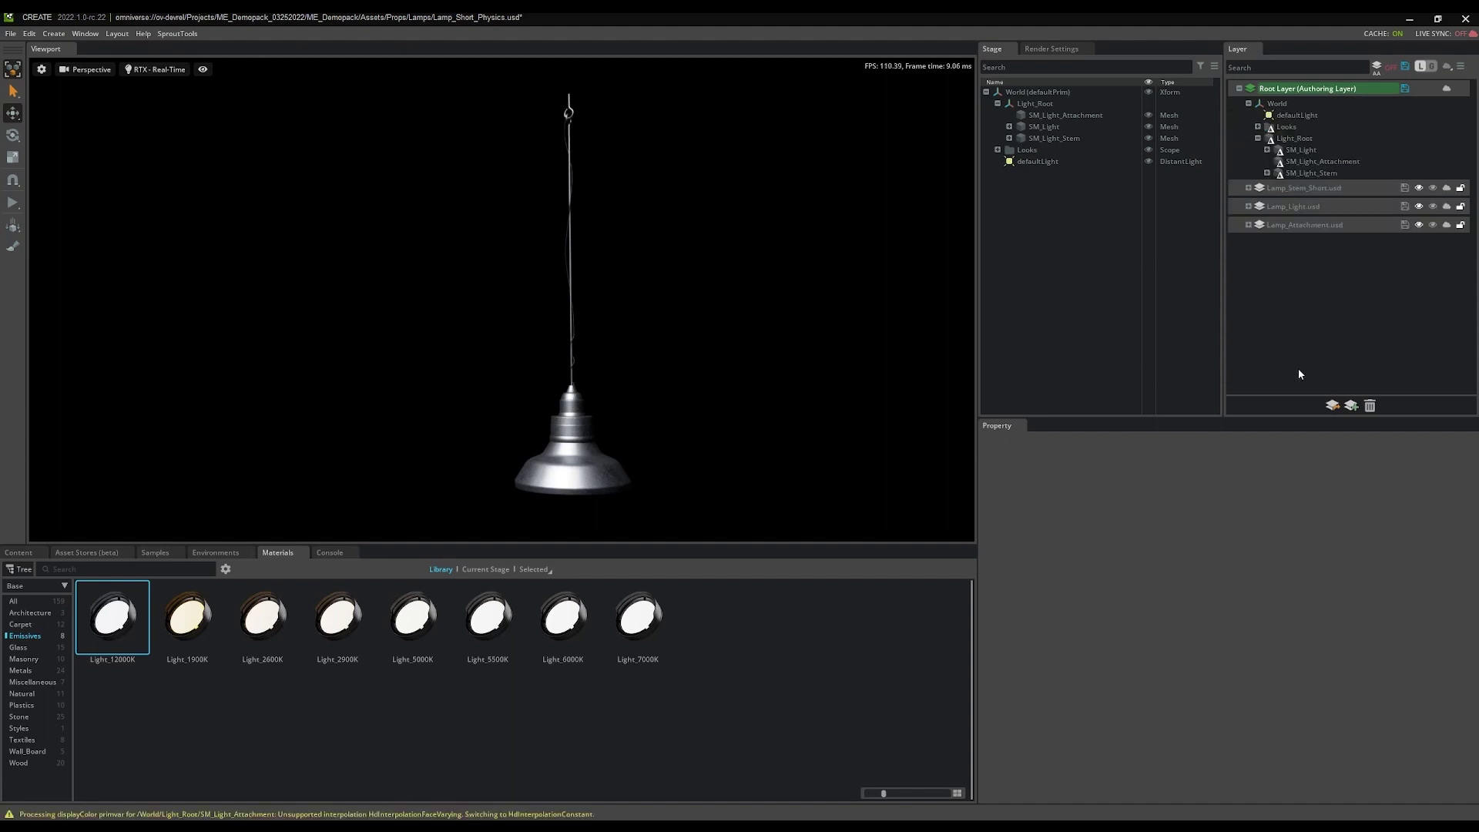
{"action": "left_click", "coordinate": [1058, 139]}
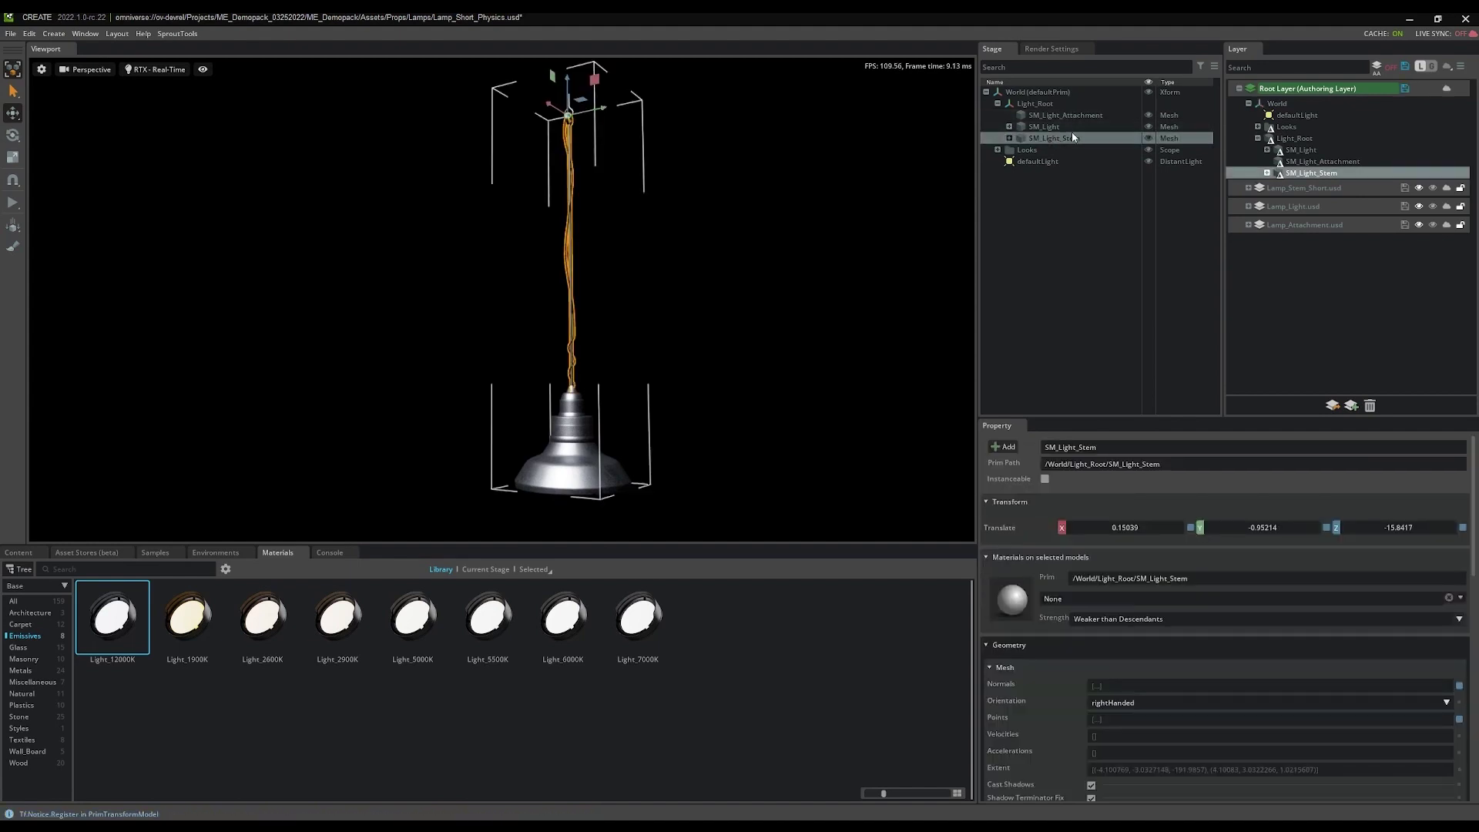
{"action": "left_click", "coordinate": [1044, 128], "text": "ctrl"}
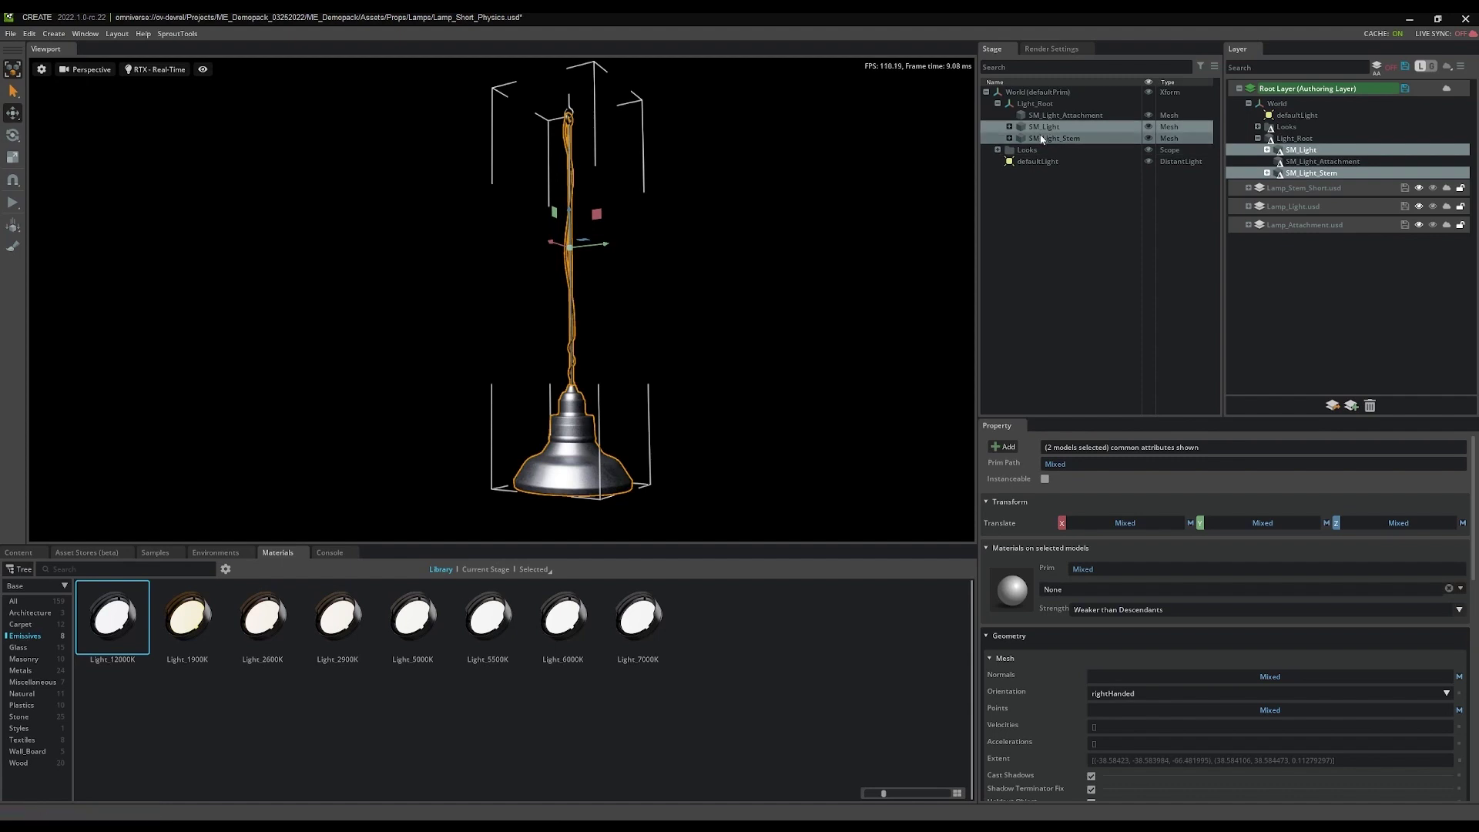
{"action": "right_click", "coordinate": [1050, 138]}
{"action": "mouse_move", "coordinate": [1078, 172]}
{"action": "mouse_move", "coordinate": [1163, 211]}
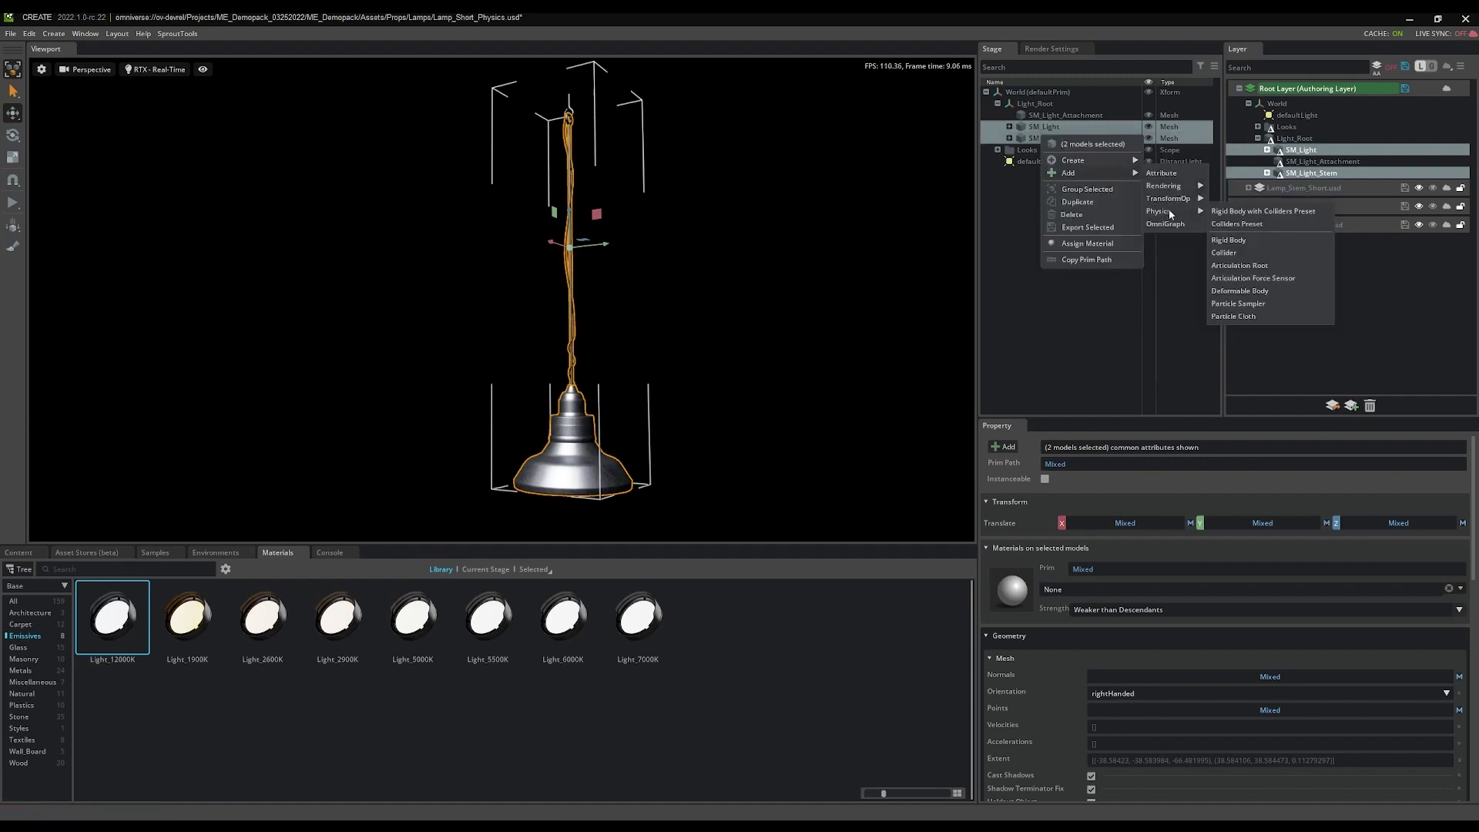
{"action": "left_click", "coordinate": [1237, 210]}
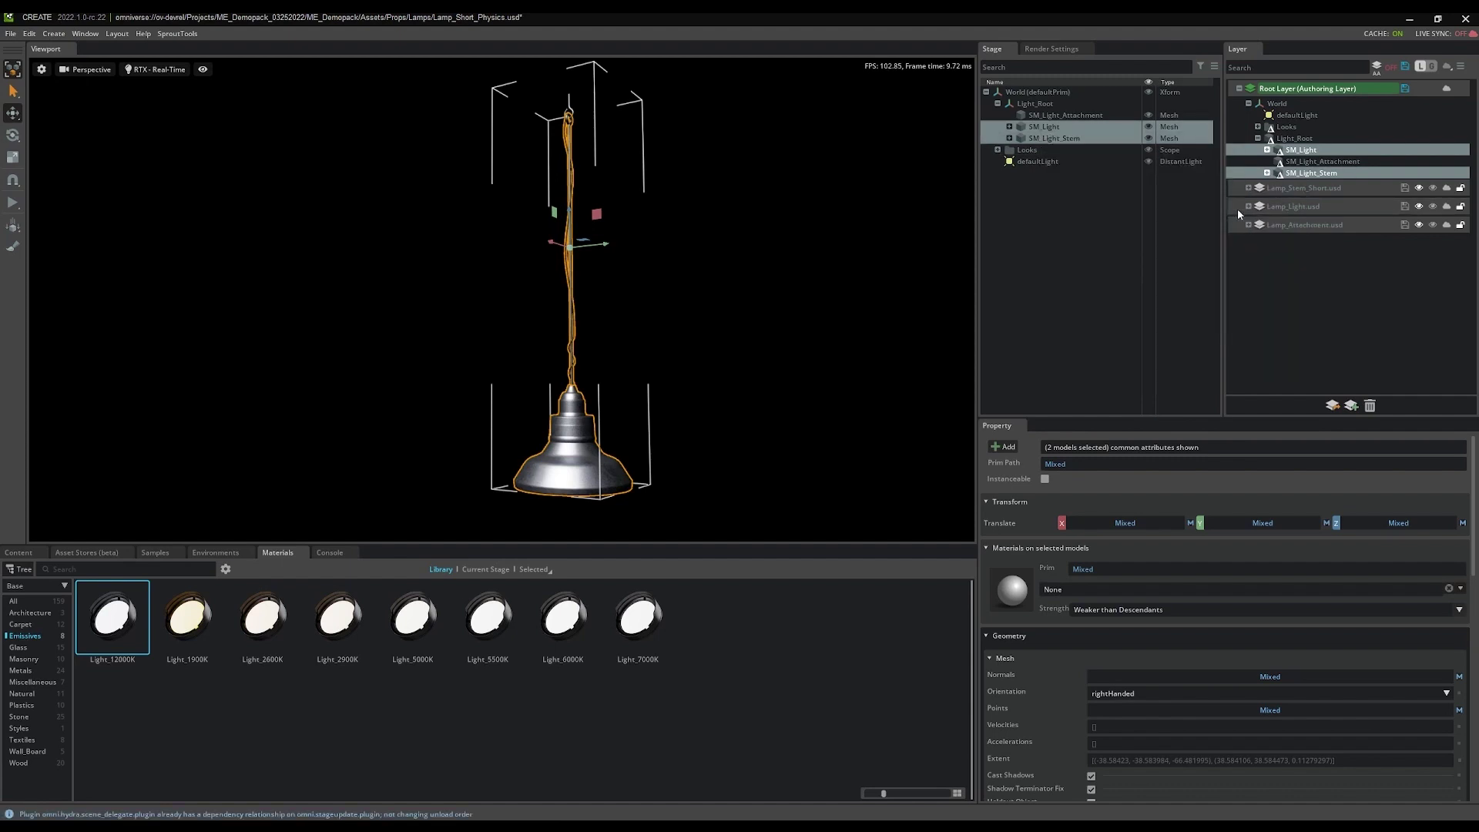
Add the physics Colliders Preset, without a rigid body, to SM_Light_Attachment
{"action": "right_click", "coordinate": [1051, 116]}
{"action": "mouse_move", "coordinate": [1086, 153]}
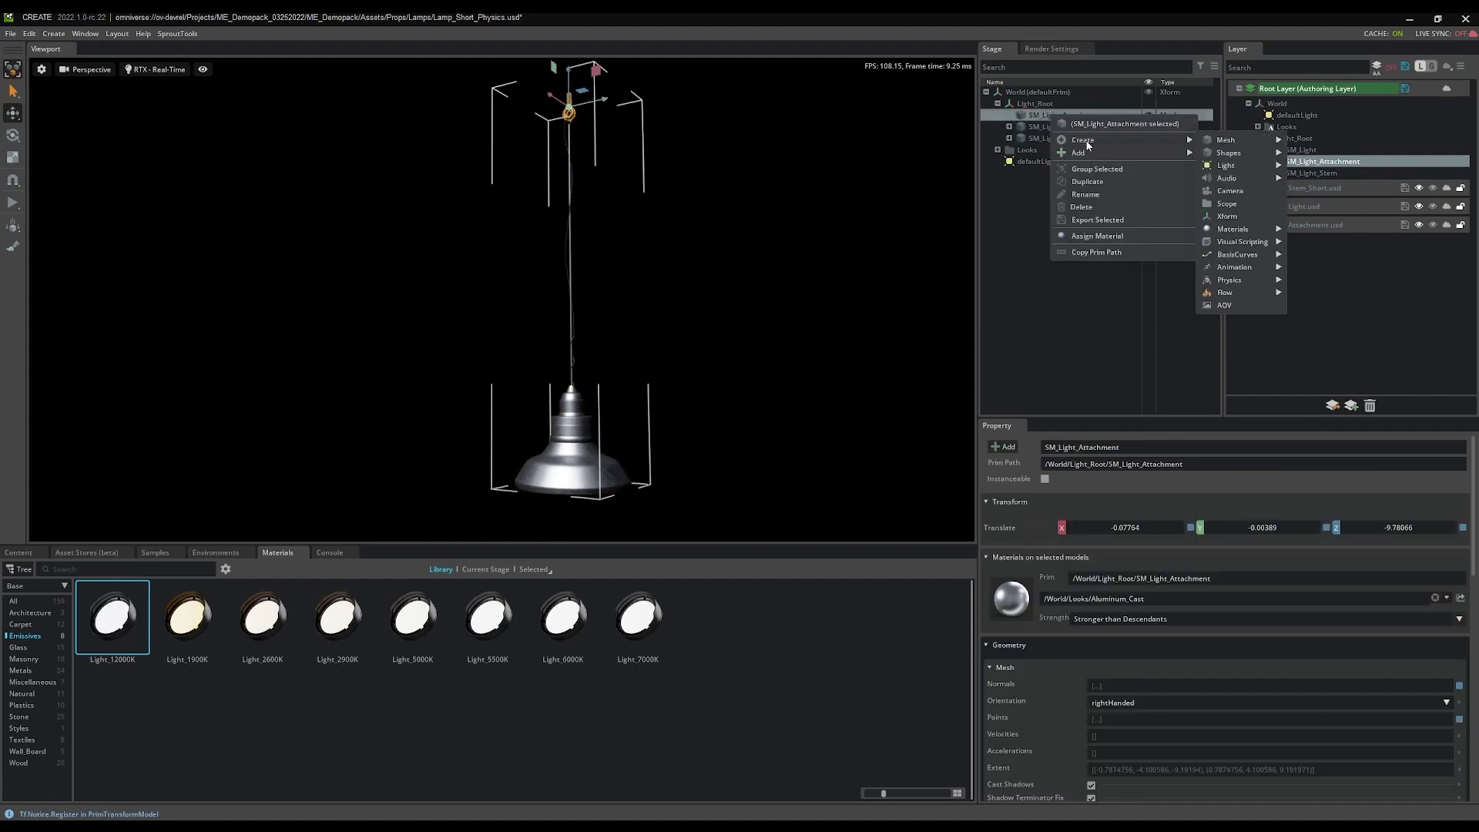
{"action": "mouse_move", "coordinate": [1230, 224]}
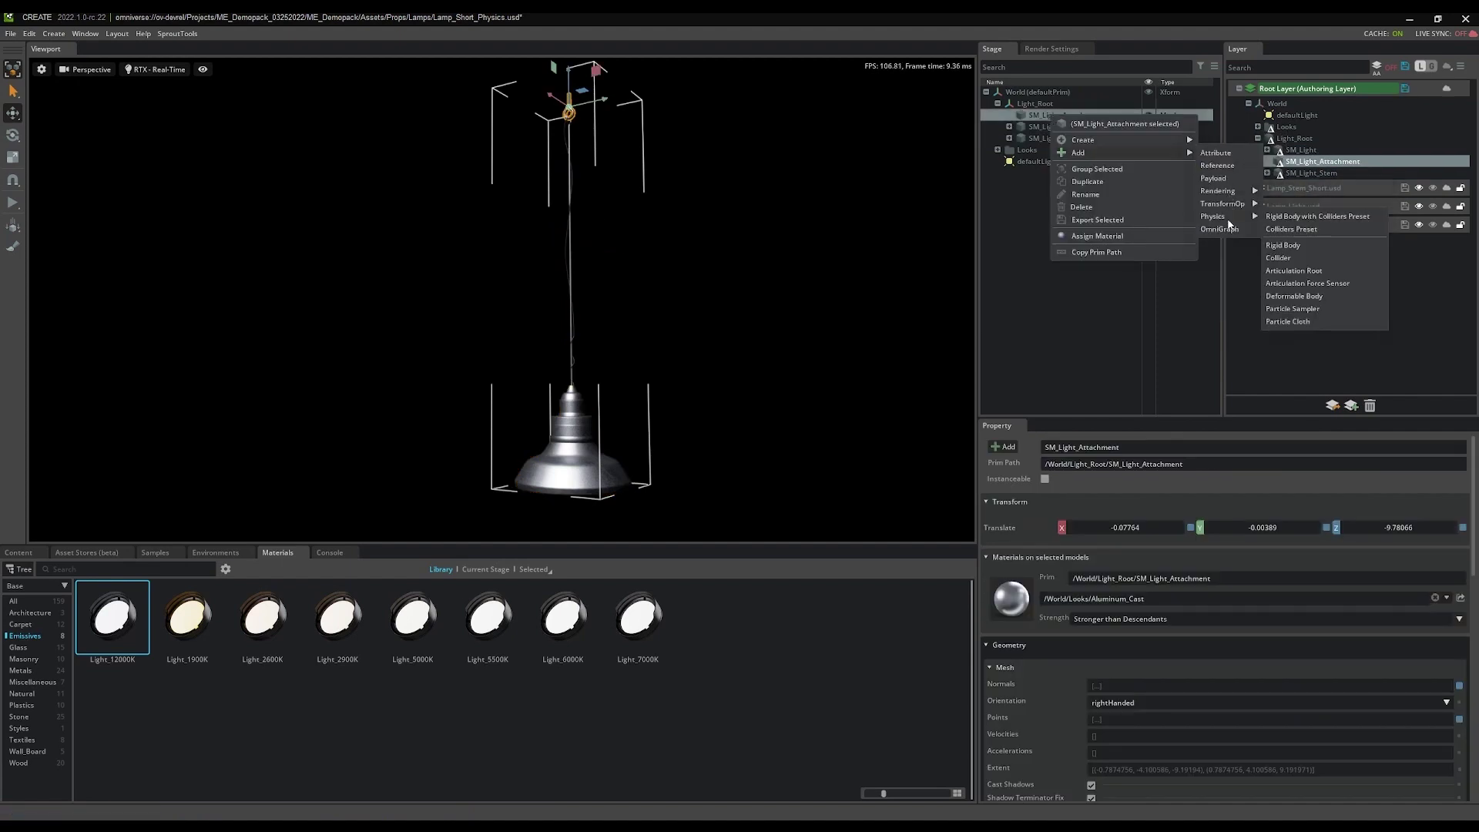
{"action": "left_click", "coordinate": [1286, 228]}
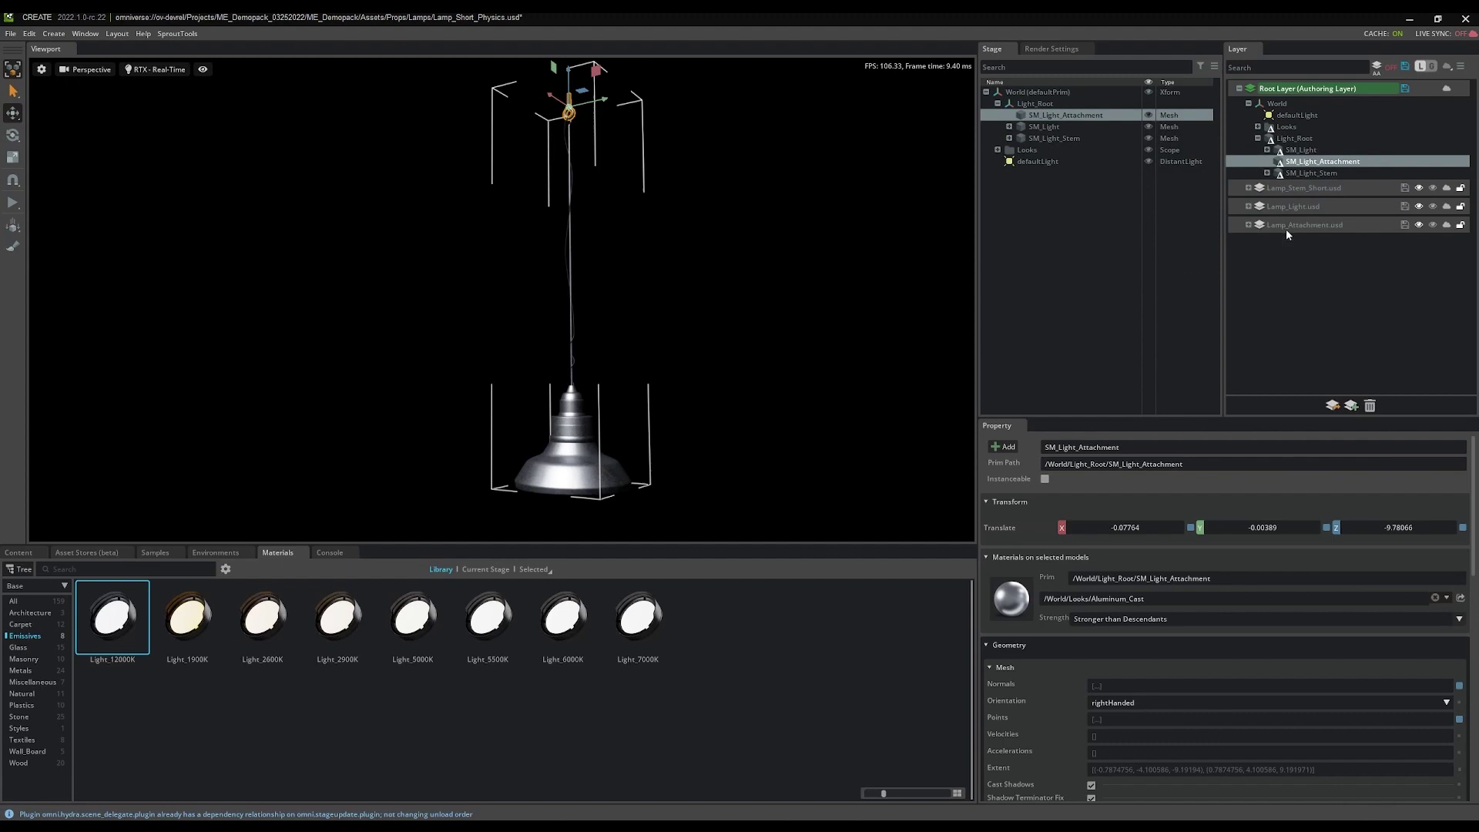
Create a spherical physics joint connecting SM_Light and SM_Light_Stem
{"action": "left_click", "coordinate": [1049, 125]}
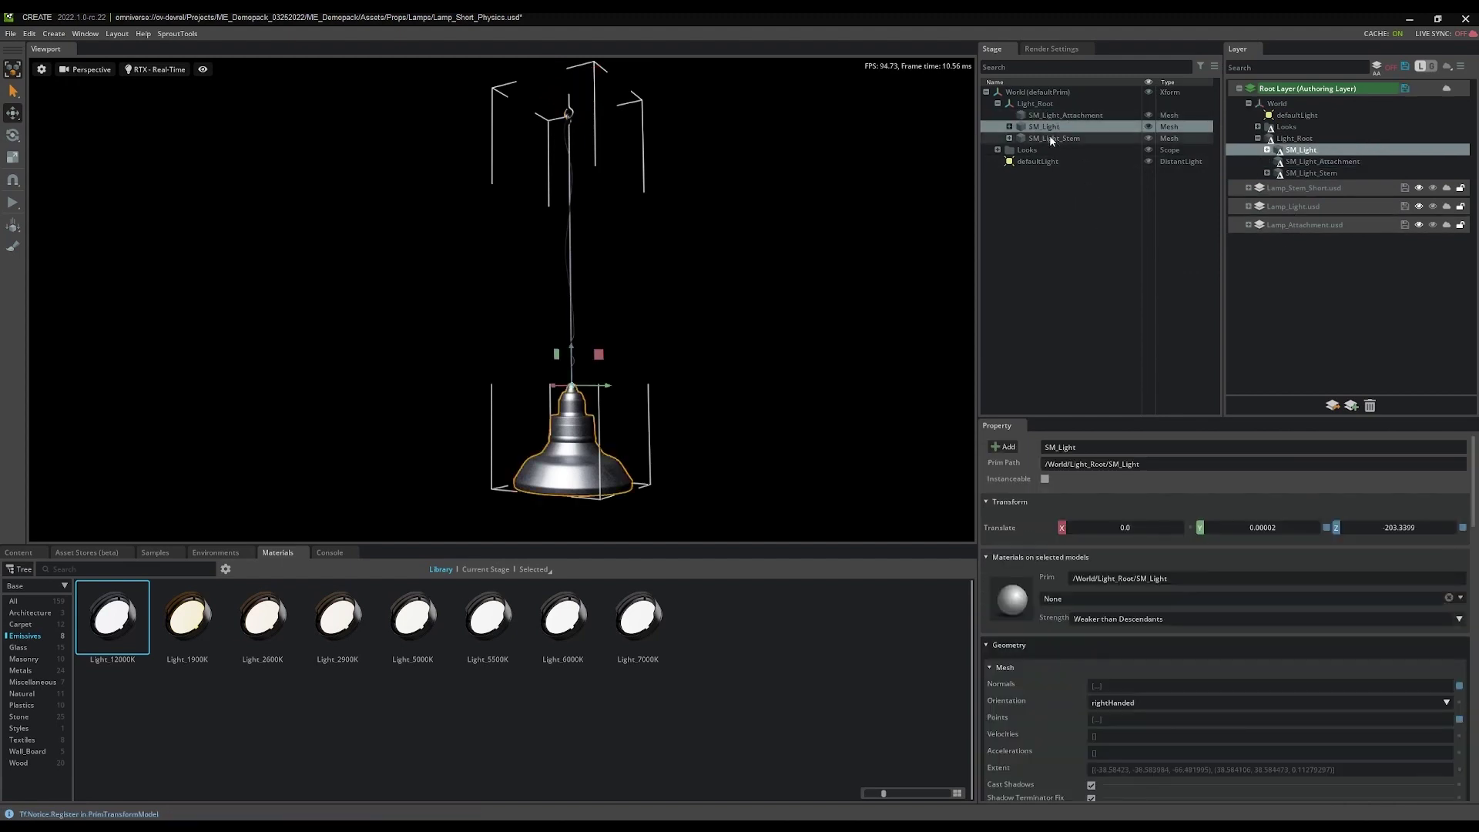
{"action": "left_click", "coordinate": [1052, 138], "text": "ctrl"}
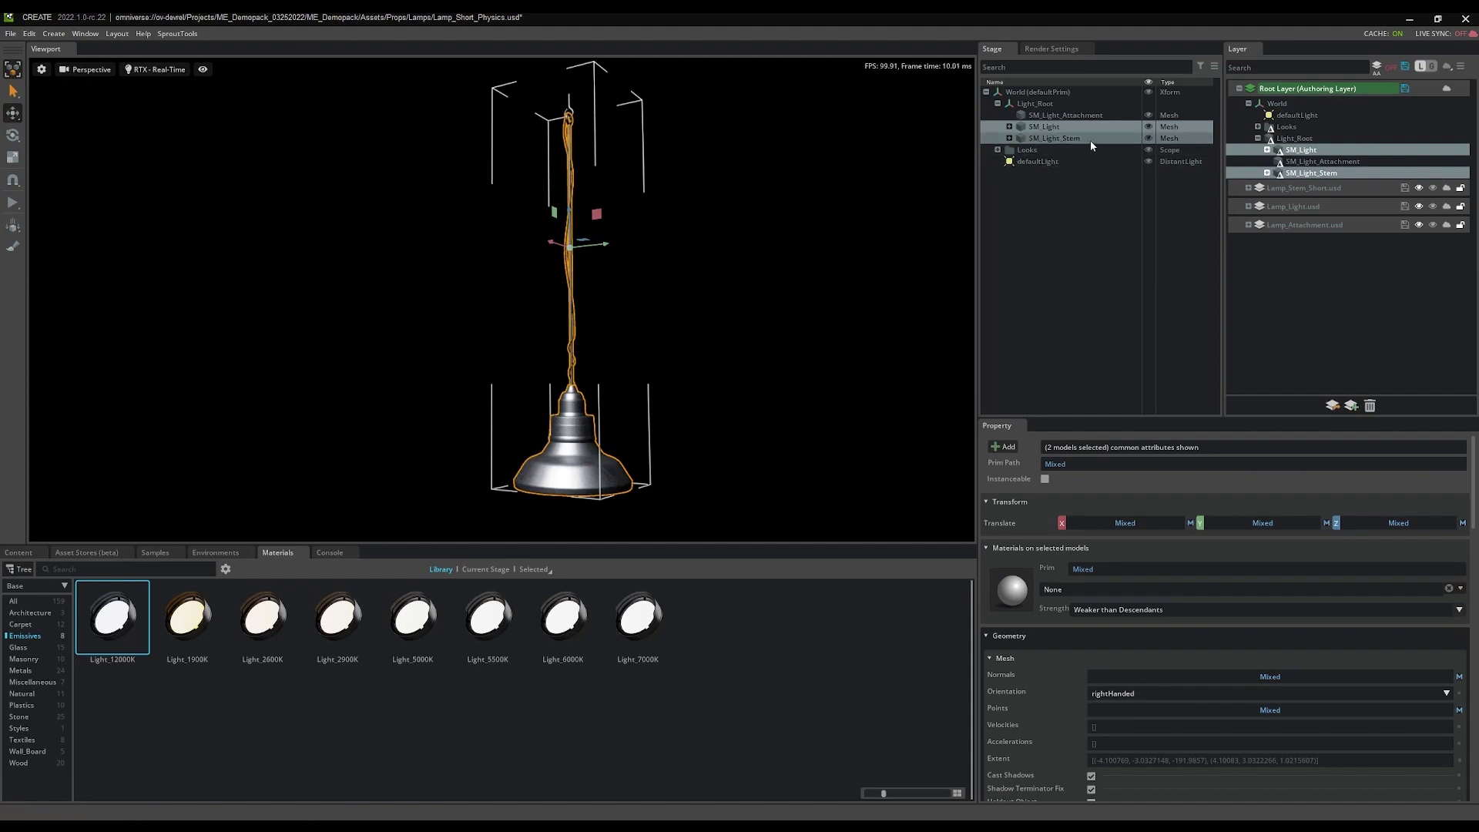
{"action": "right_click", "coordinate": [1046, 137]}
{"action": "mouse_move", "coordinate": [1085, 166]}
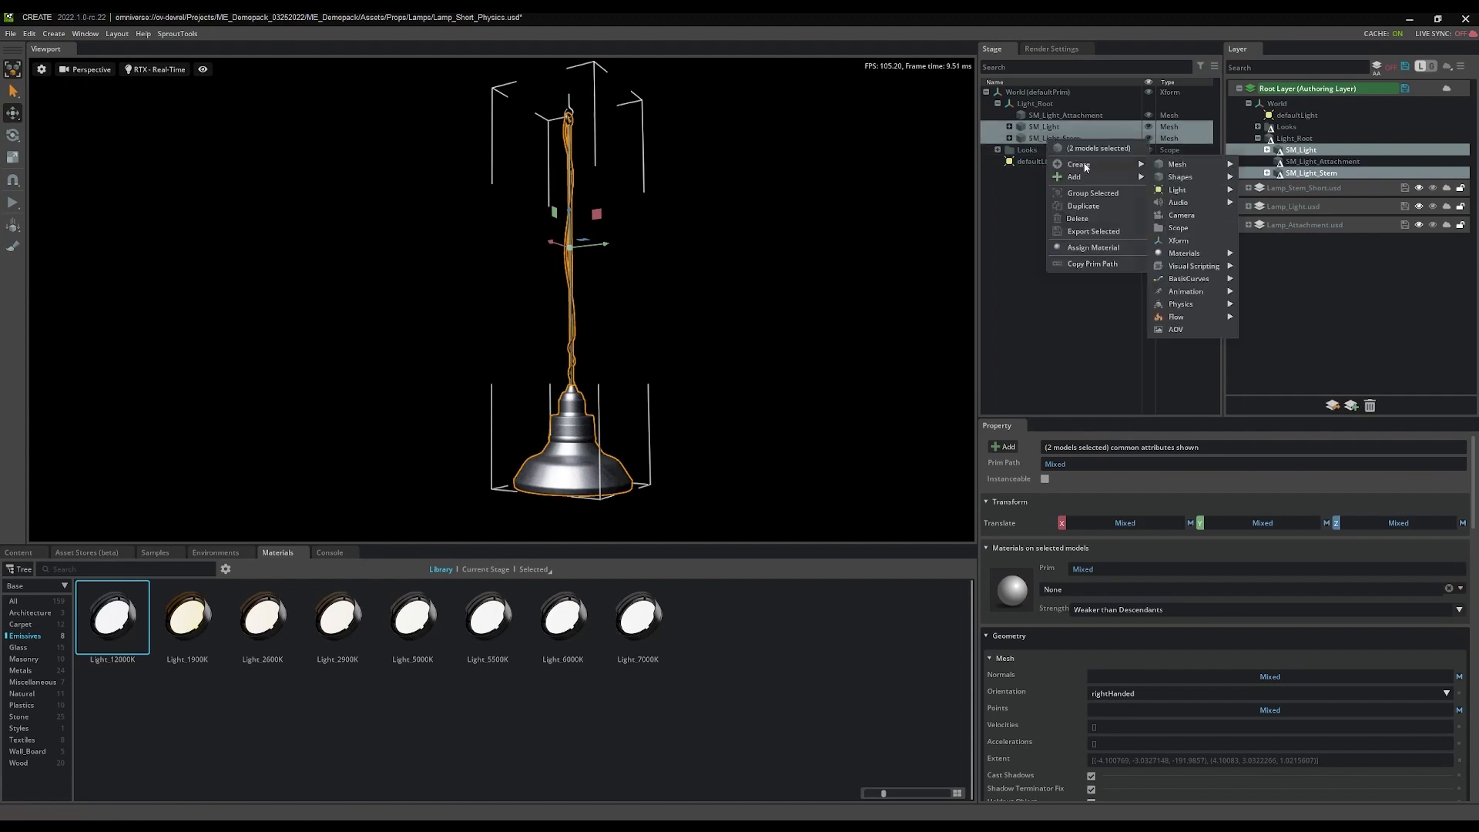
{"action": "mouse_move", "coordinate": [1188, 305]}
{"action": "mouse_move", "coordinate": [1267, 355]}
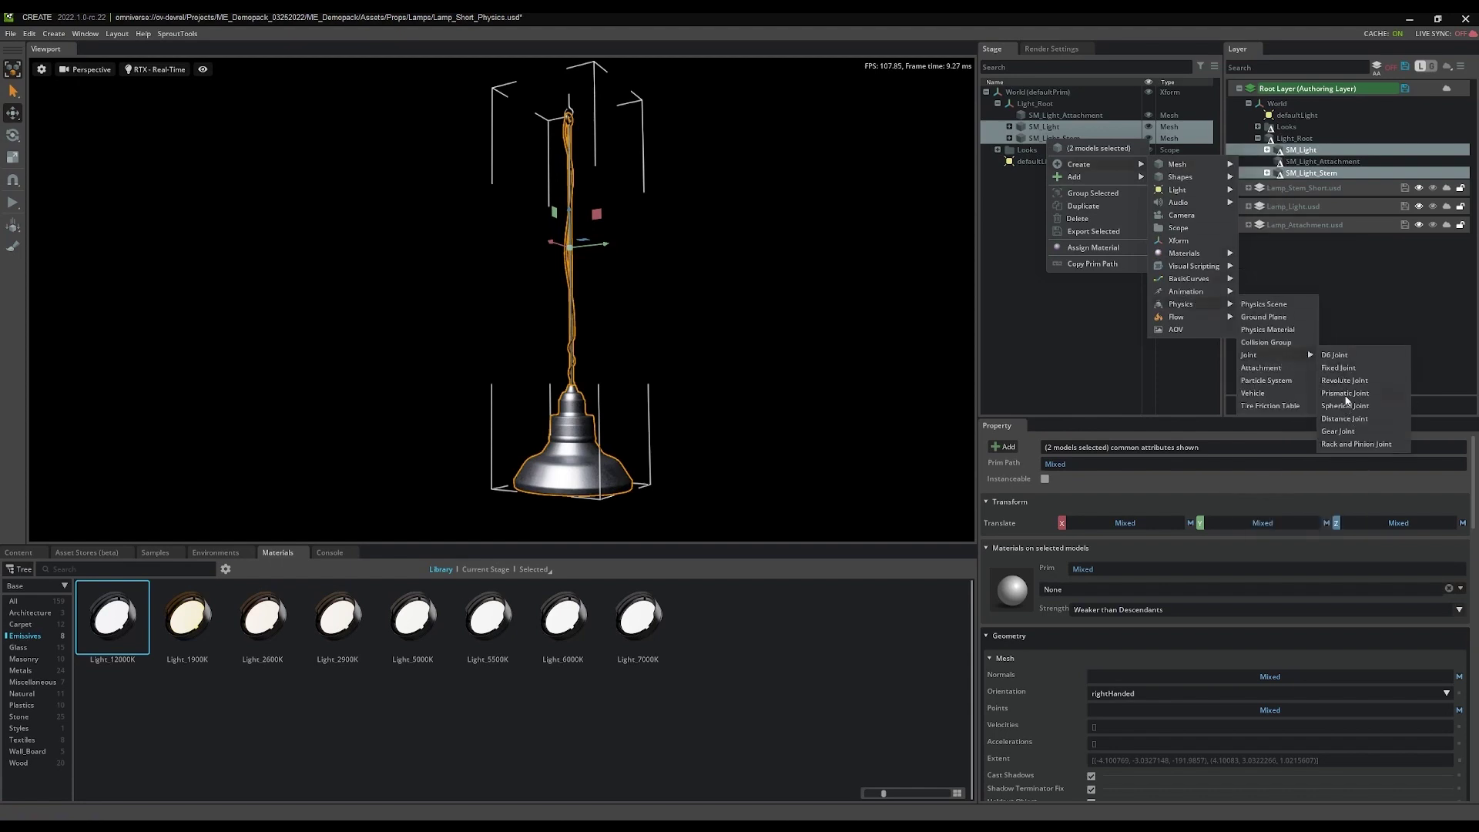
{"action": "left_click", "coordinate": [1347, 408]}
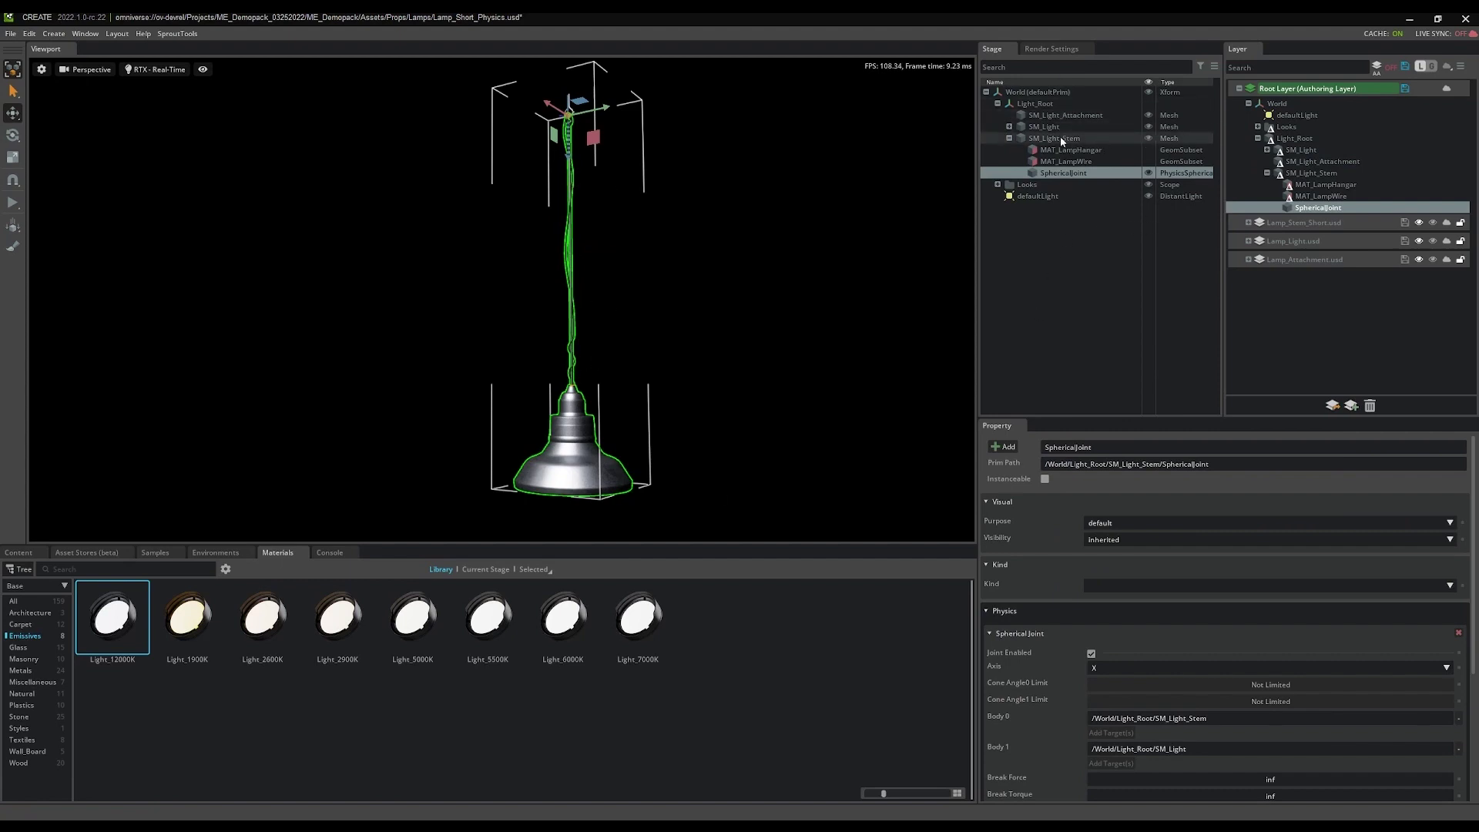
Create a spherical physics joint connecting SM_Light_Attachment and SM_Light_Stem
{"action": "left_click", "coordinate": [1062, 115]}
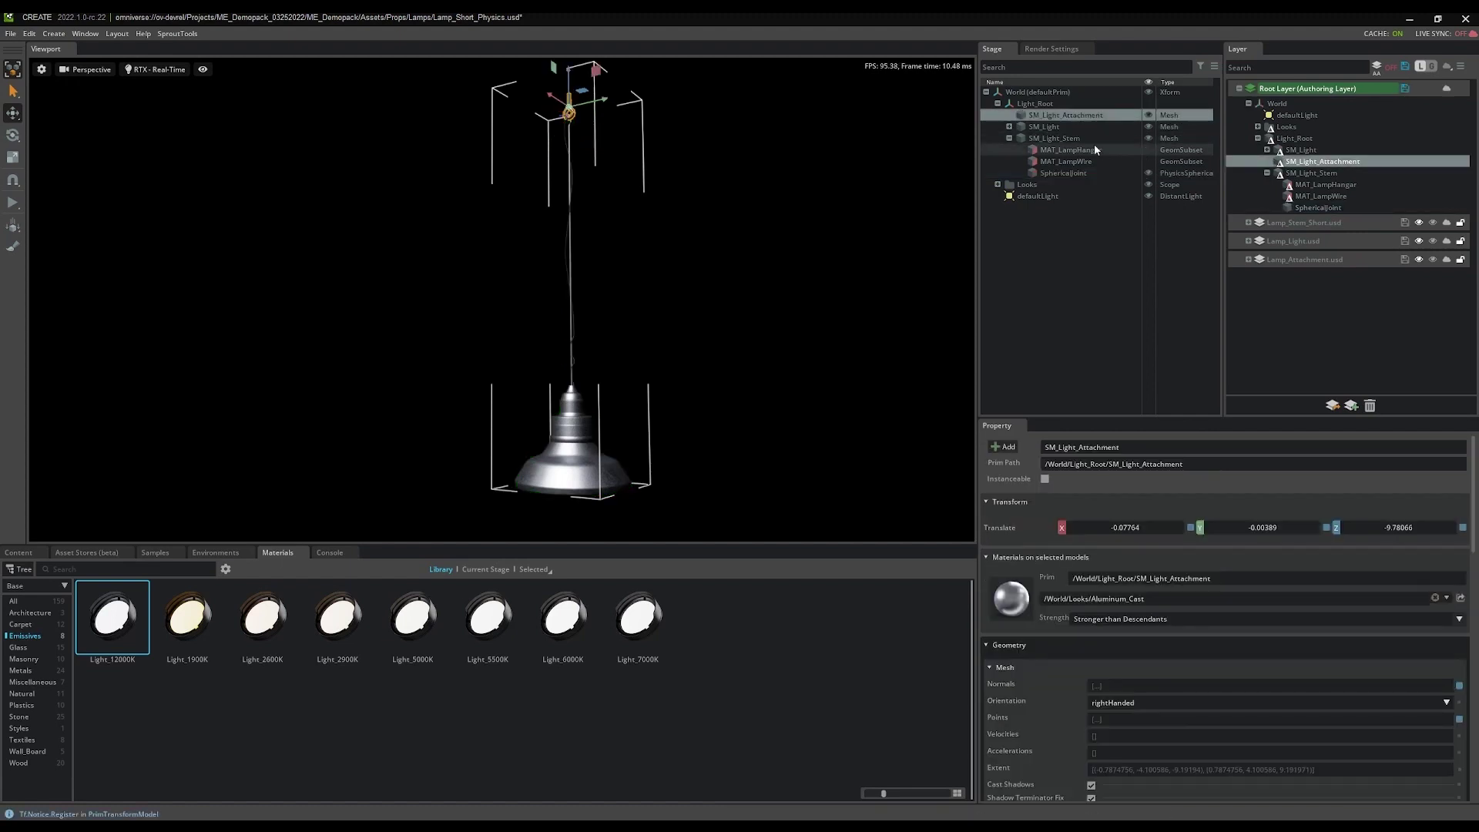
{"action": "left_click", "coordinate": [1055, 140], "text": "ctrl"}
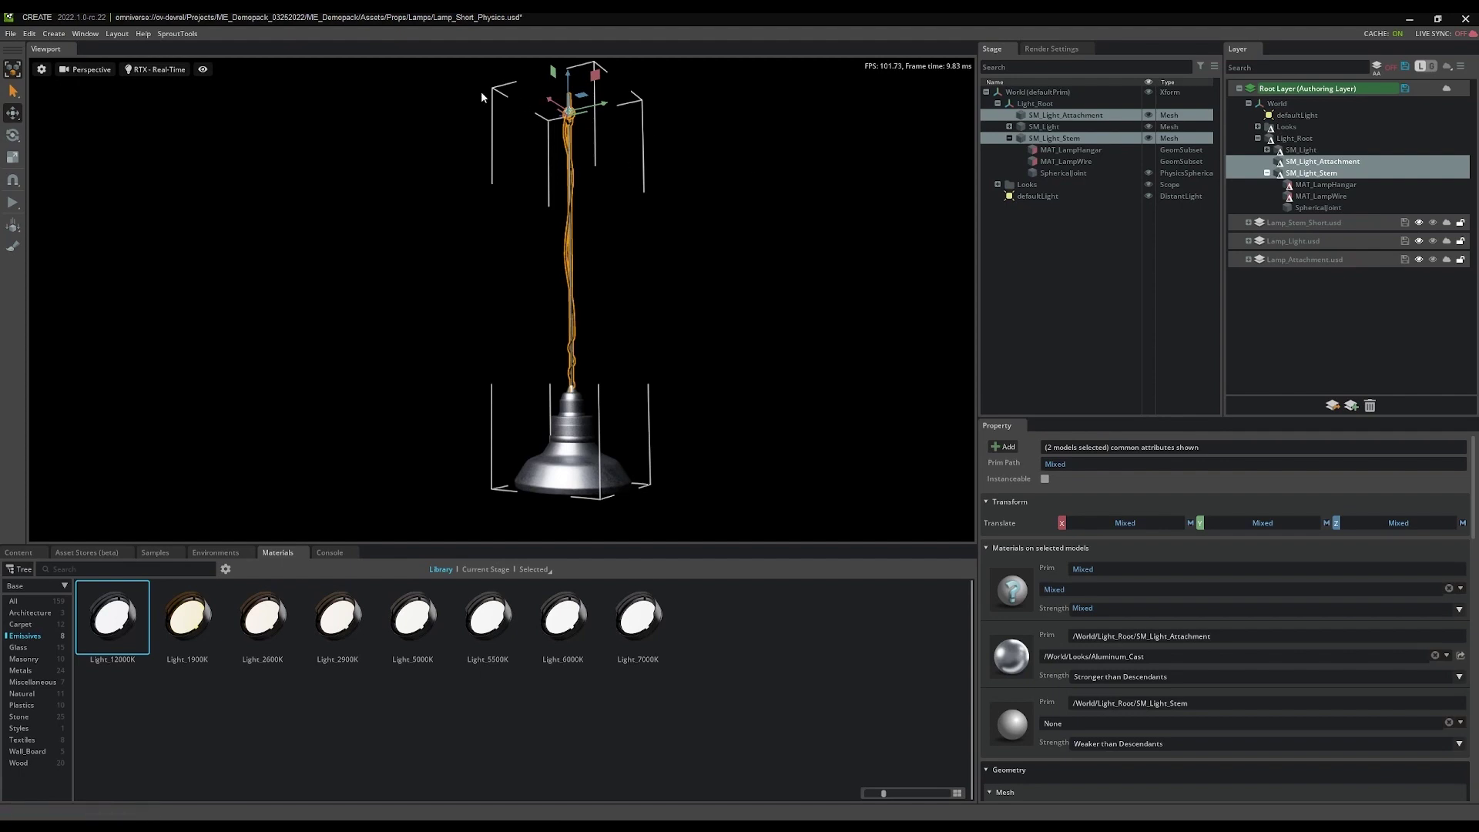
{"action": "right_click", "coordinate": [1055, 140]}
{"action": "mouse_move", "coordinate": [1114, 165]}
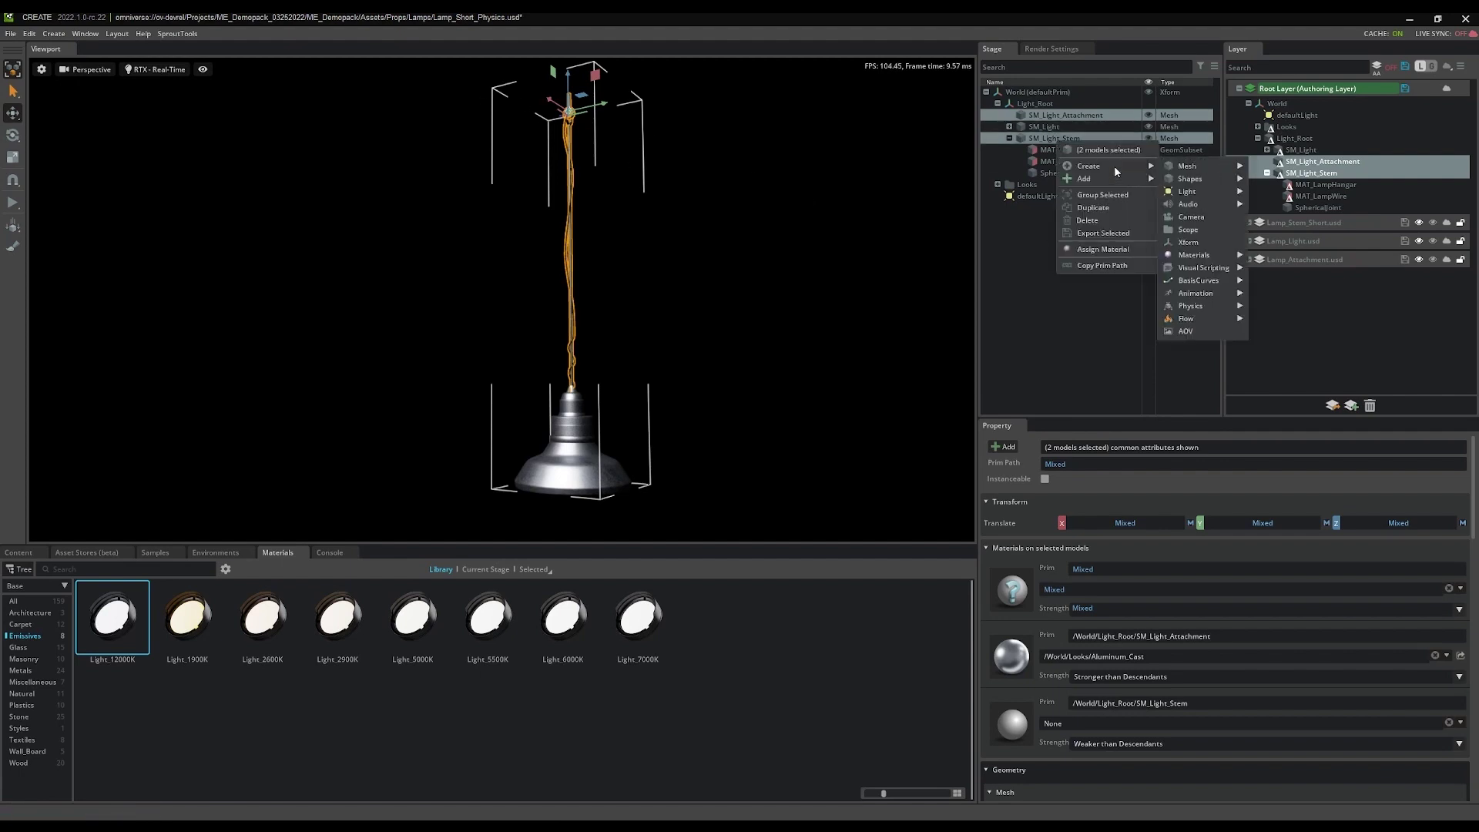
{"action": "mouse_move", "coordinate": [1205, 303]}
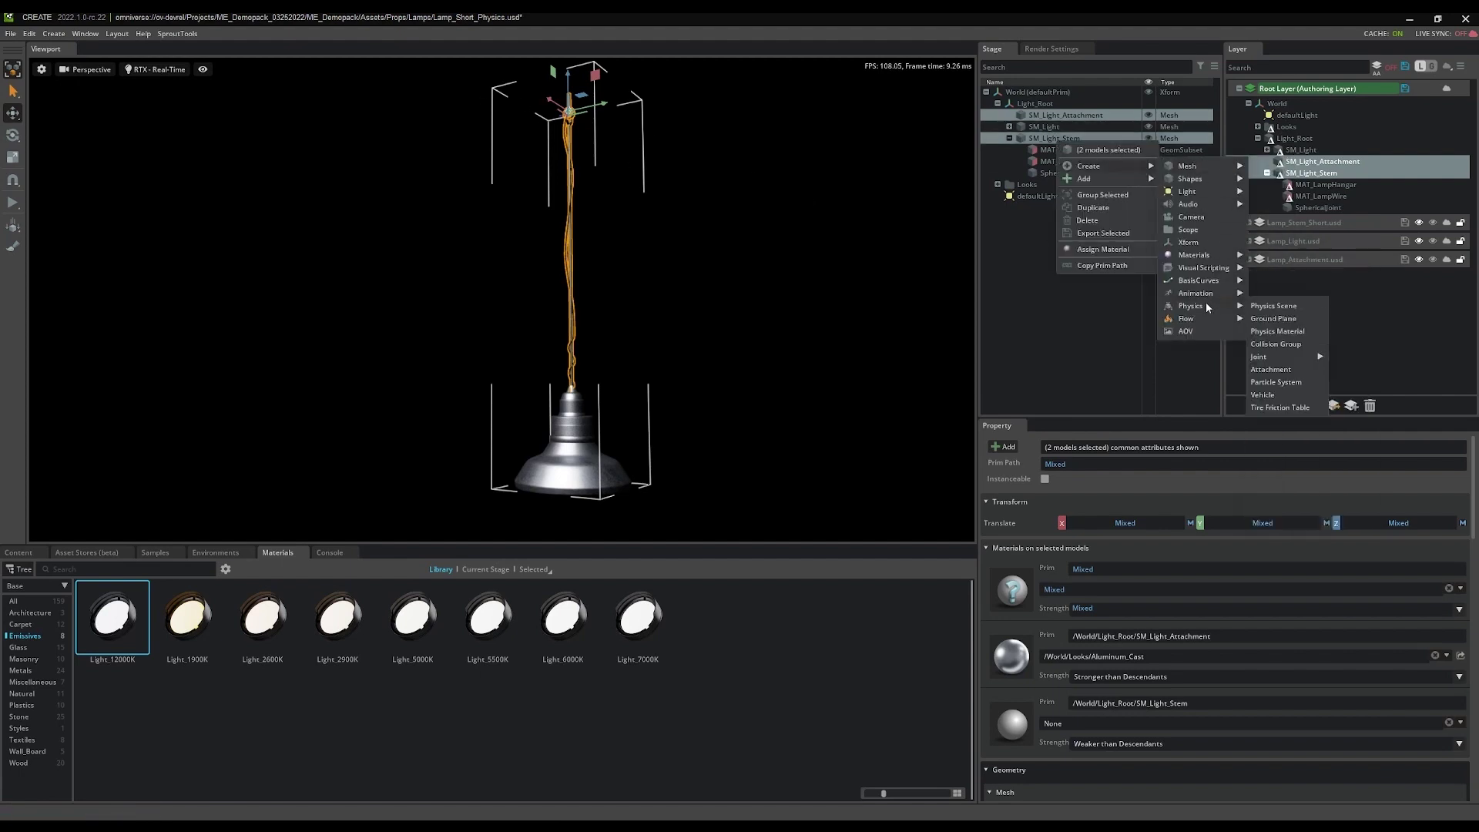
{"action": "mouse_move", "coordinate": [1276, 360]}
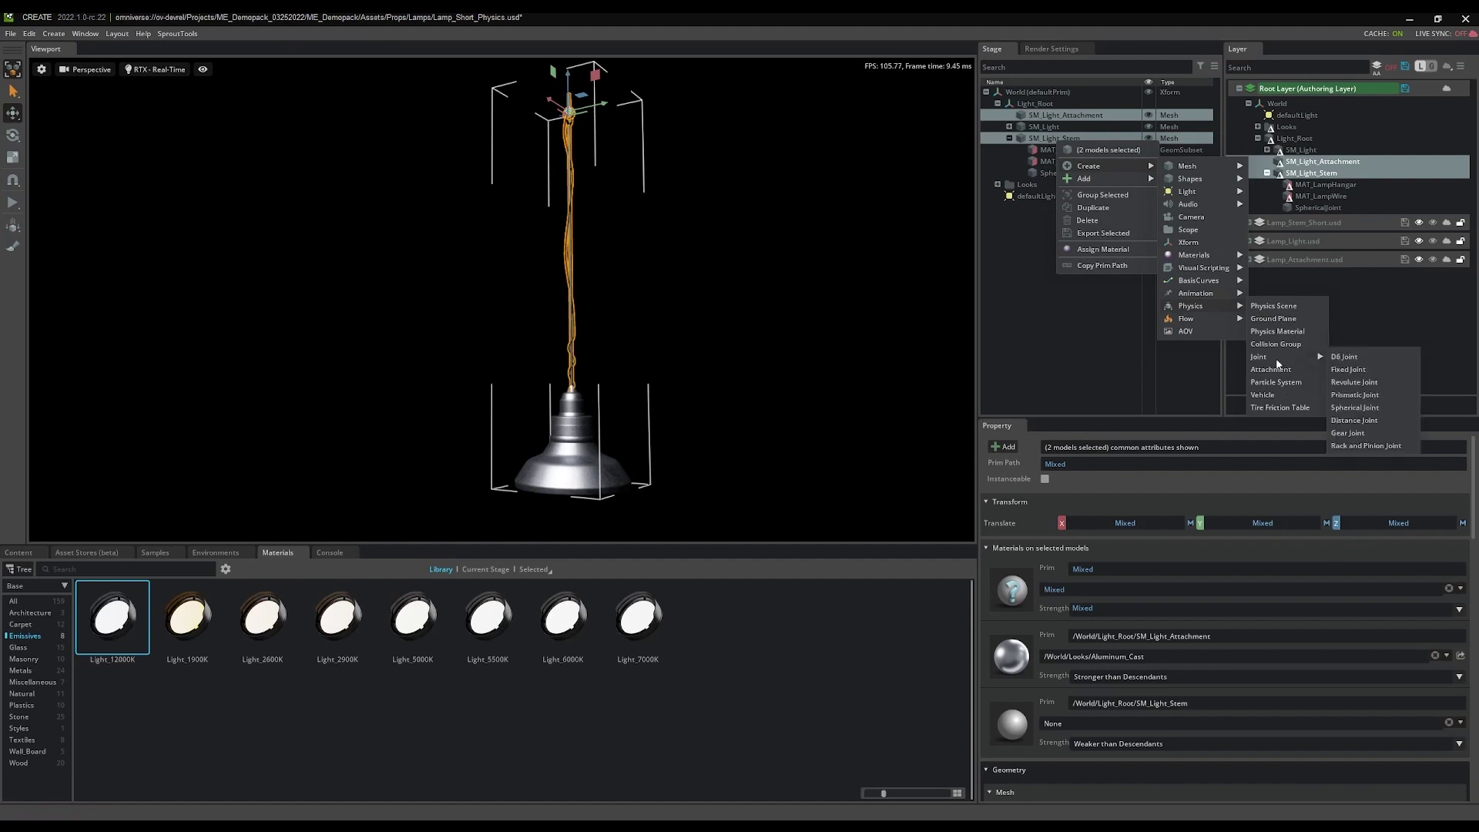
{"action": "left_click", "coordinate": [1355, 409]}
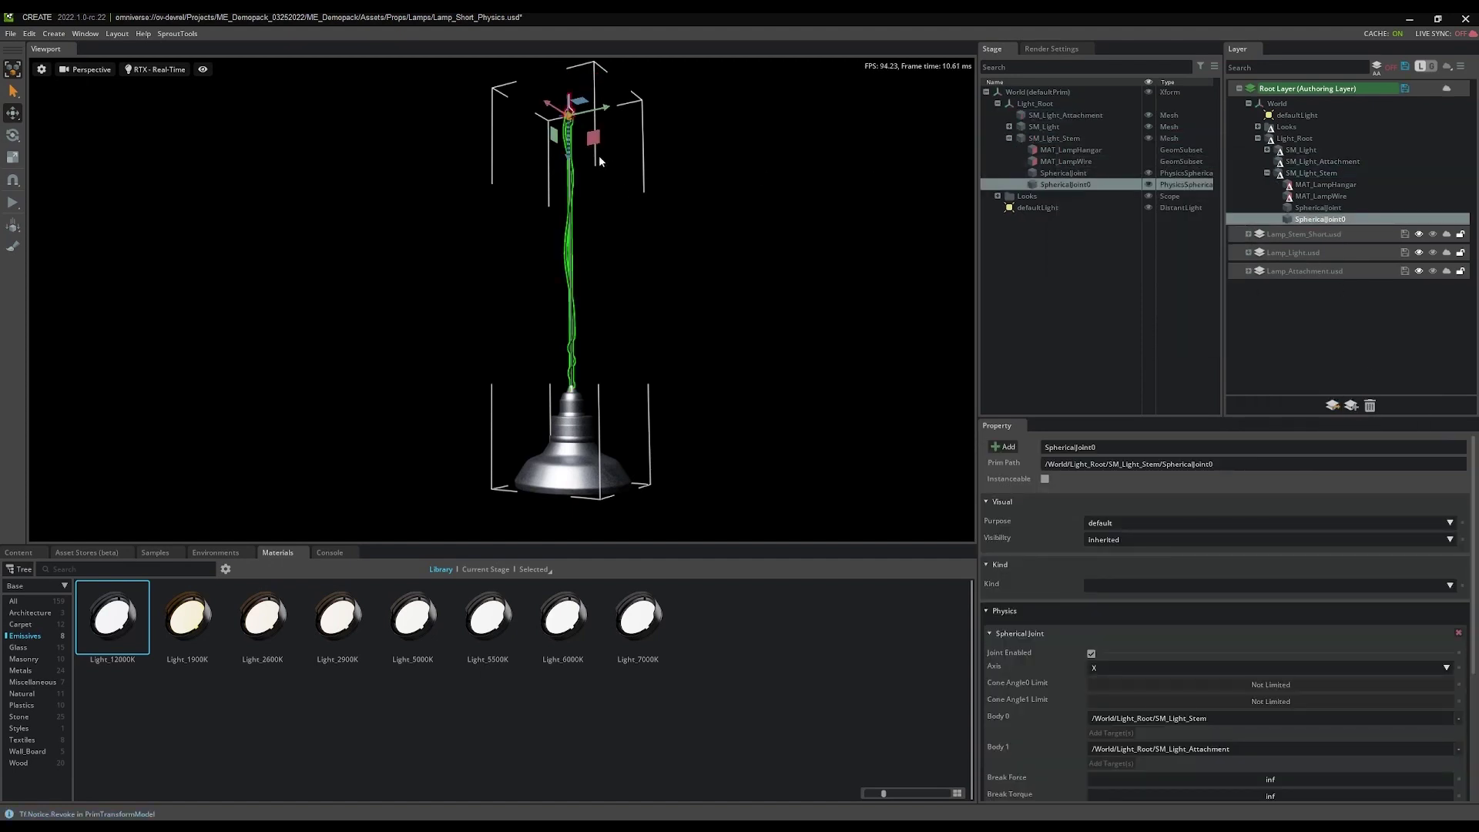
Run the physics simulation, pull the lamp shade sideways to test the joints, and stop the simulation
{"action": "left_click", "coordinate": [748, 341]}
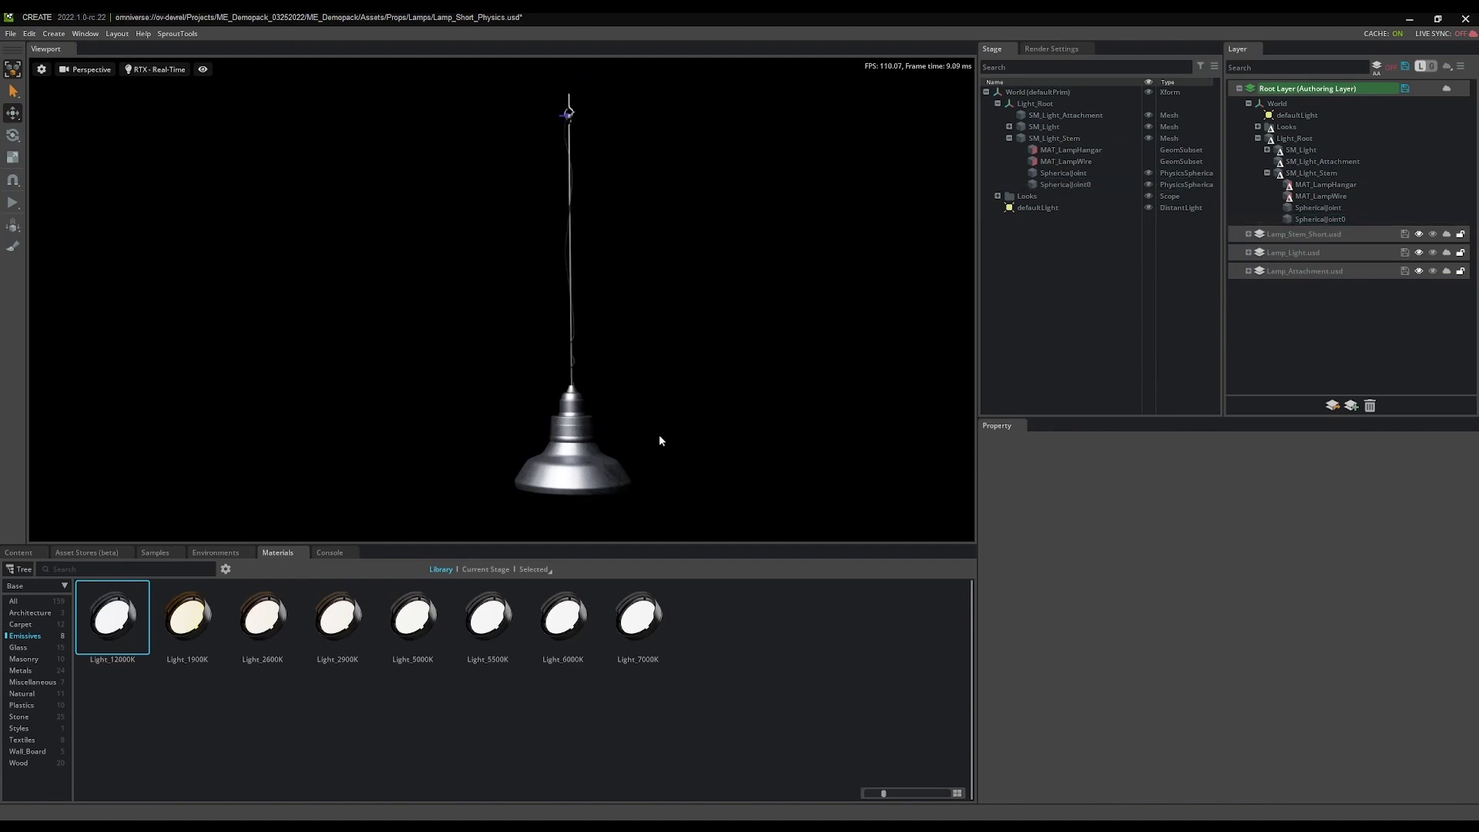
{"action": "key", "text": "space"}
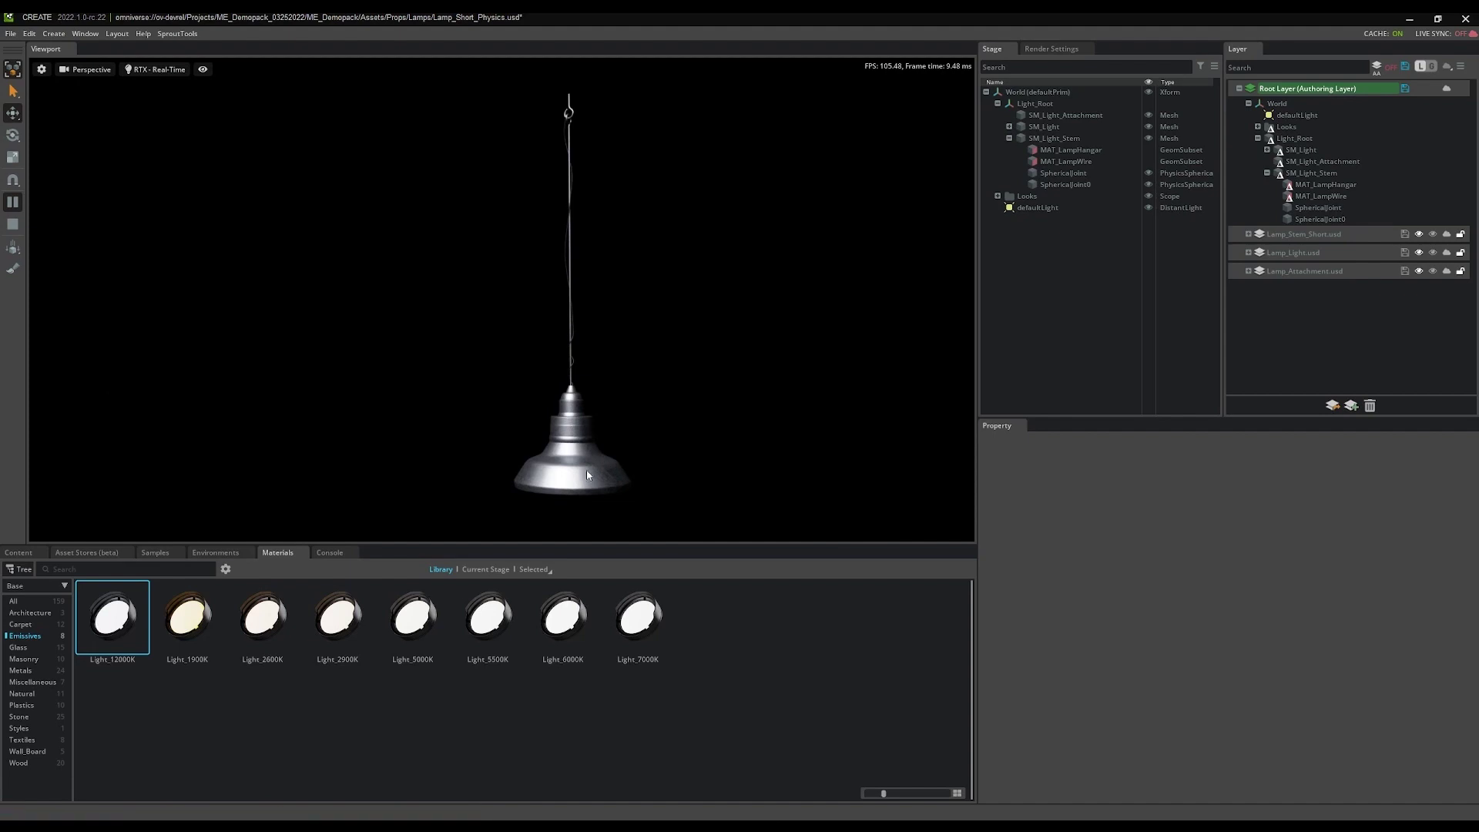
{"action": "left_click_drag", "start_coordinate": [585, 470], "coordinate": [653, 507], "text": "shift"}
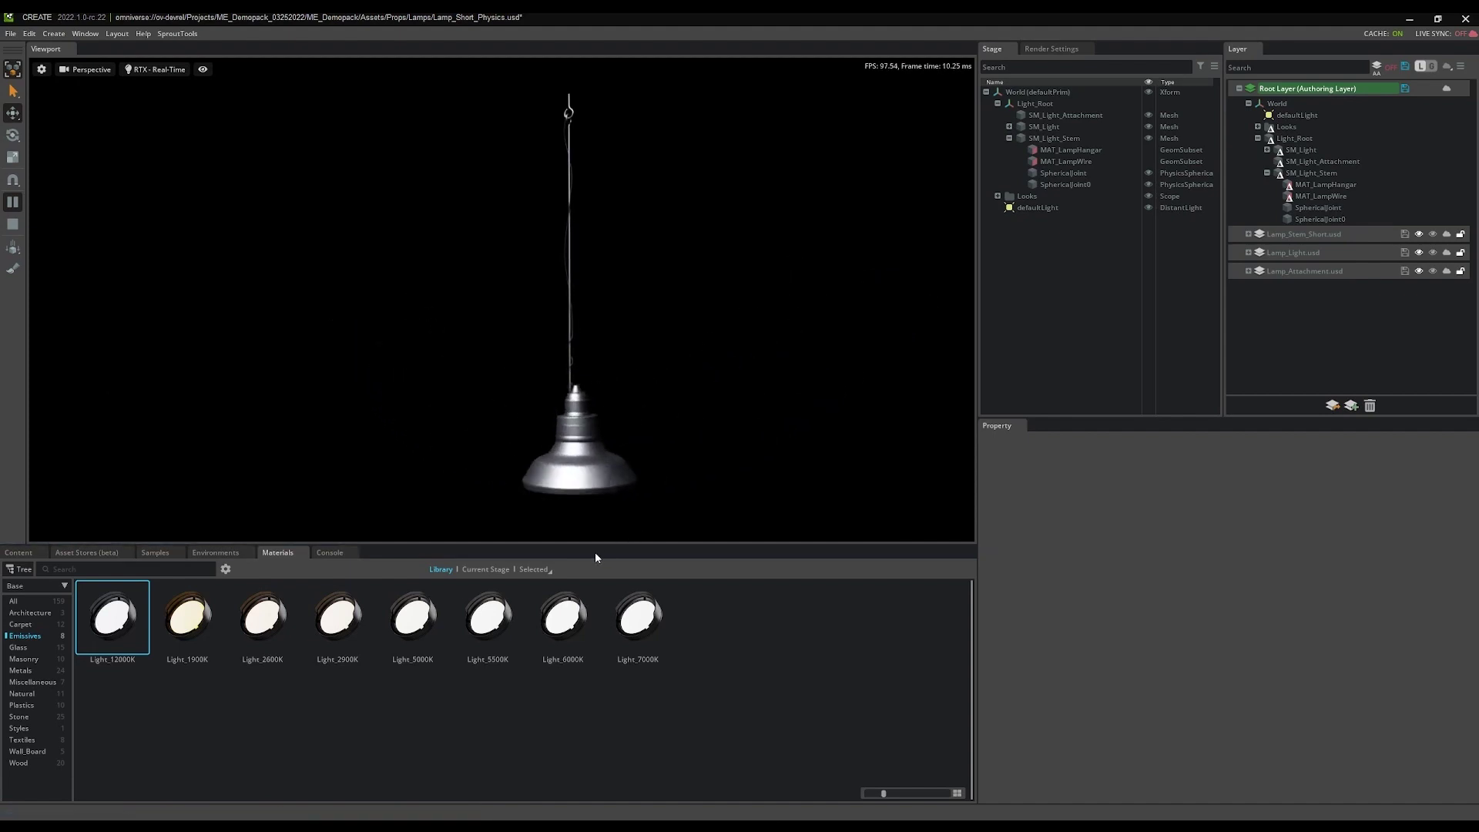
{"action": "left_click", "coordinate": [13, 224]}
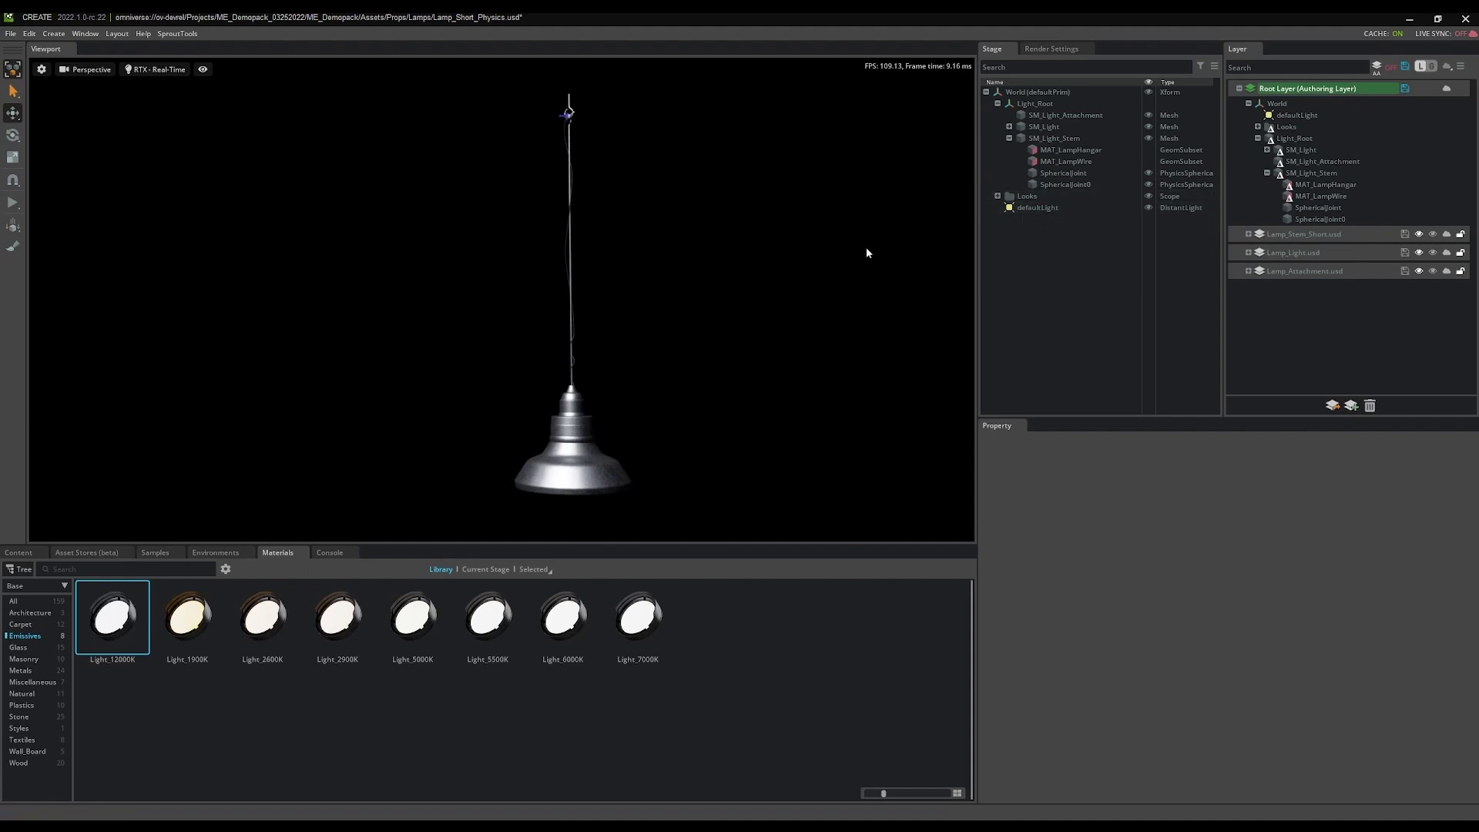
Move SphericalJoint0 from SM_Light_Stem to under SM_Light_Attachment in the stage hierarchy and select it there
{"action": "left_click", "coordinate": [1066, 184]}
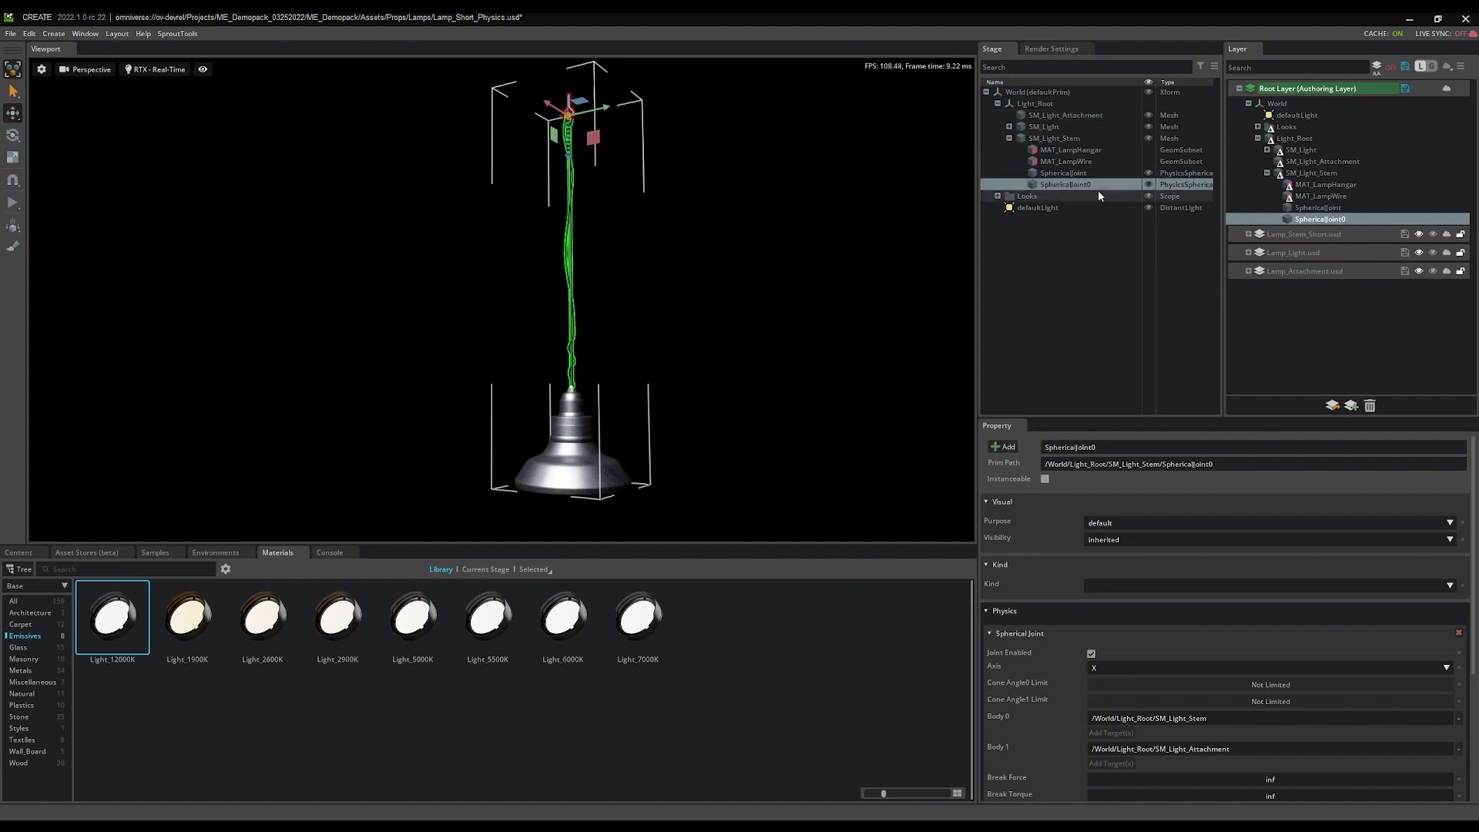
{"action": "left_click_drag", "start_coordinate": [1061, 184], "coordinate": [1071, 116]}
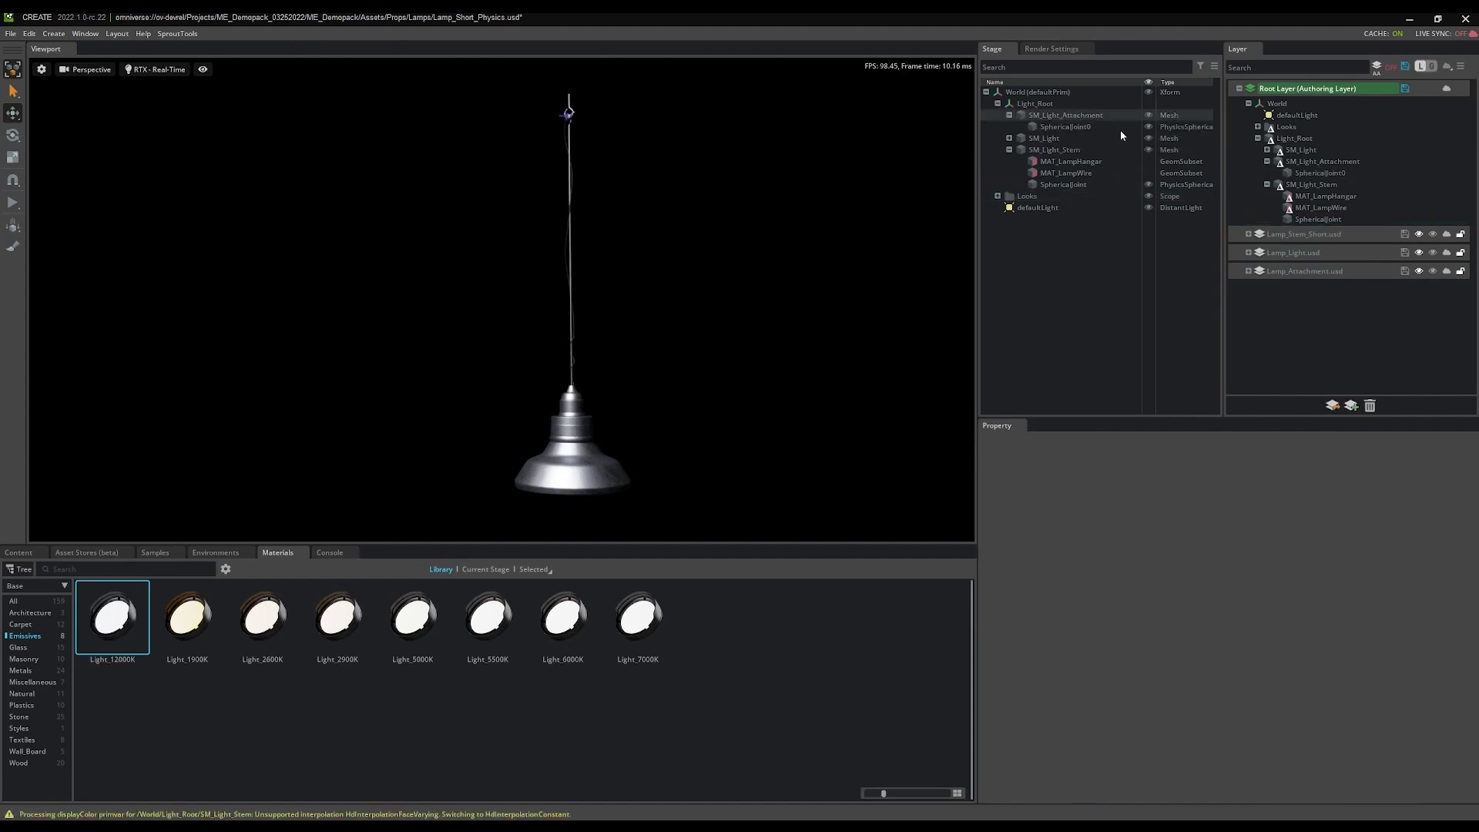
{"action": "left_click", "coordinate": [1075, 126]}
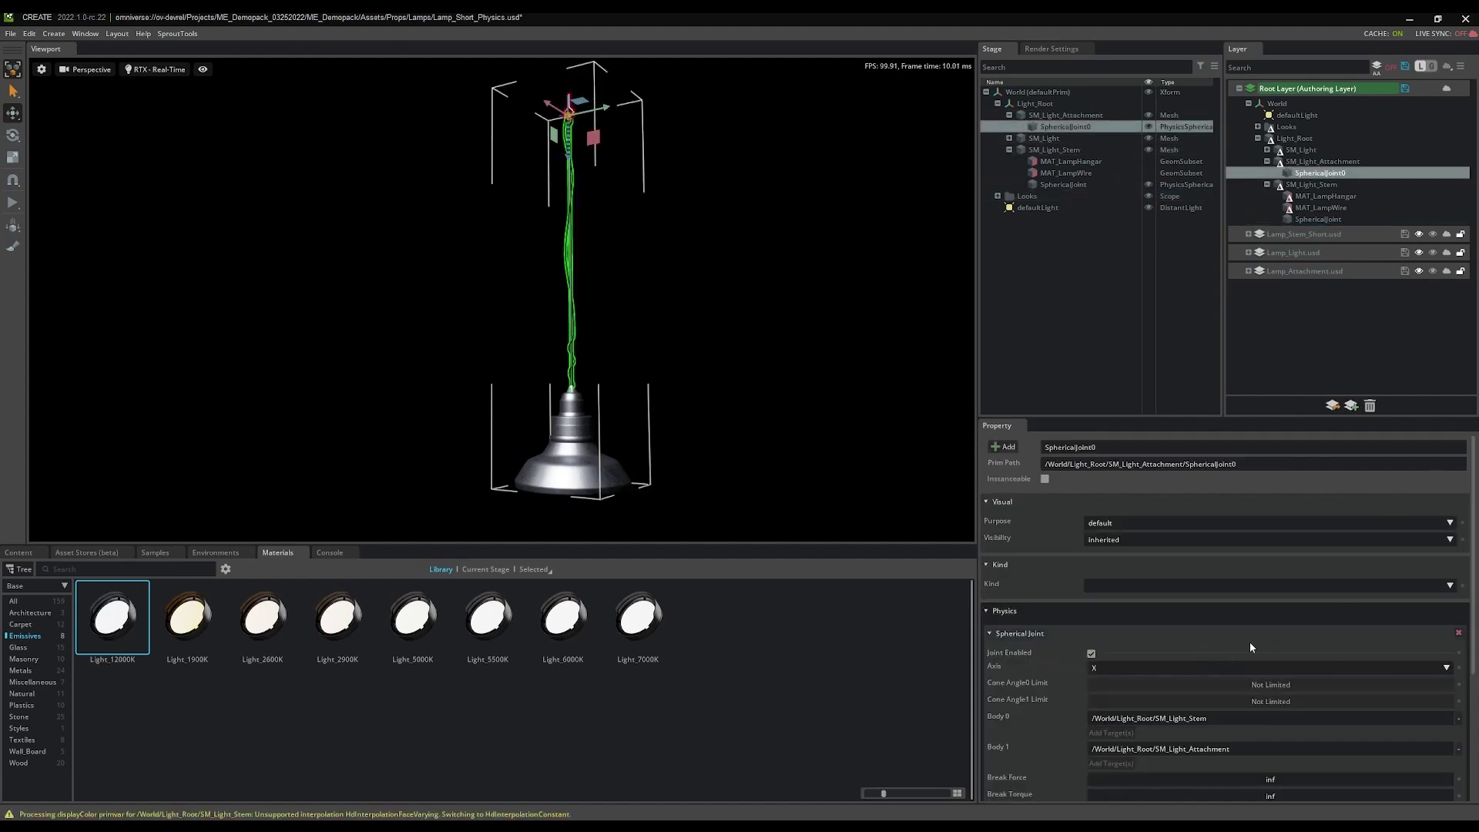
Examine the local positions of SphericalJoint0 and the viewport's display options for physics joints
{"action": "scroll", "coordinate": [1250, 645], "scroll_direction": "down", "scroll_amount": 5}
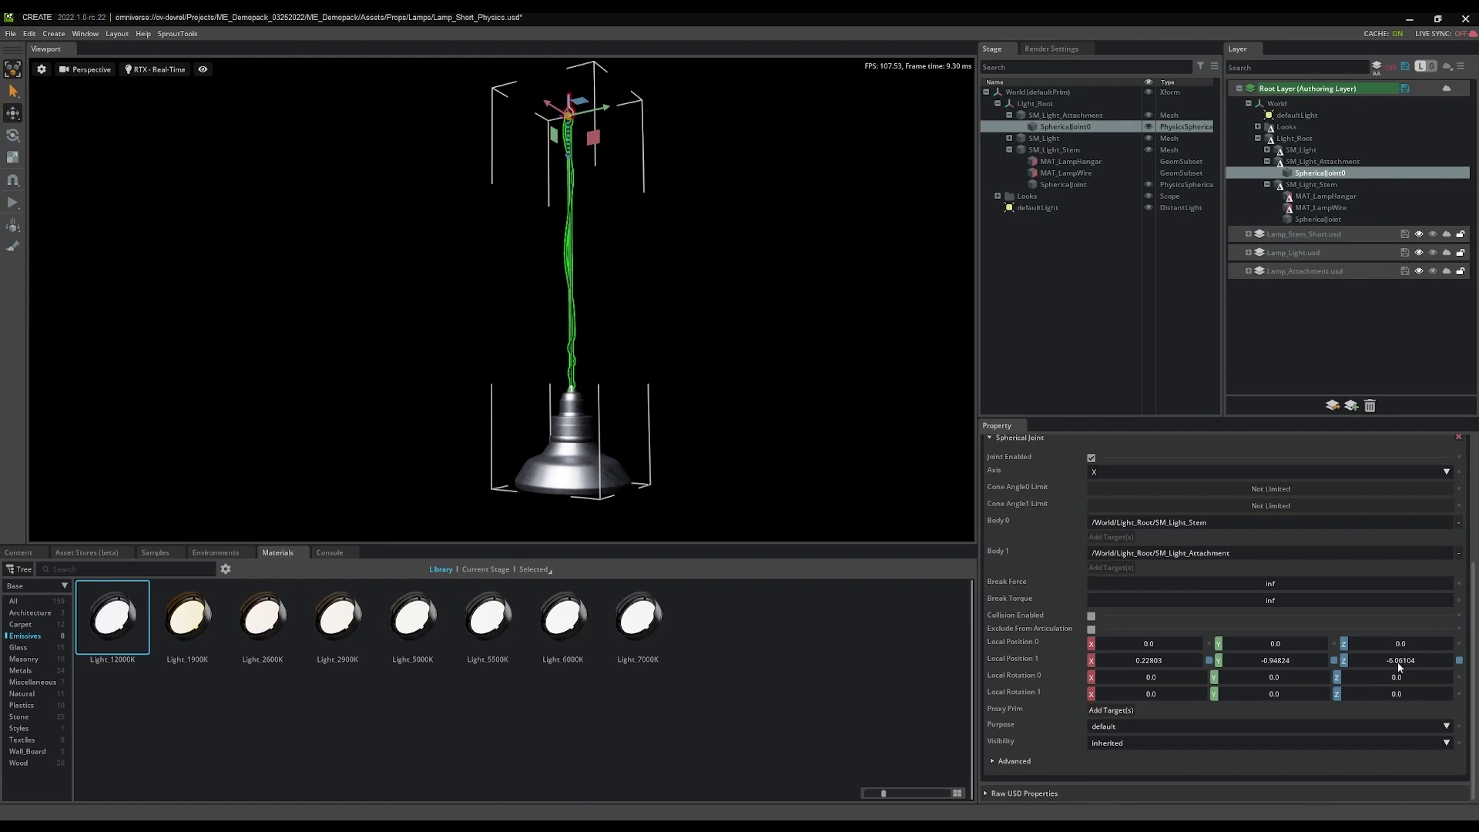
{"action": "left_click", "coordinate": [202, 71]}
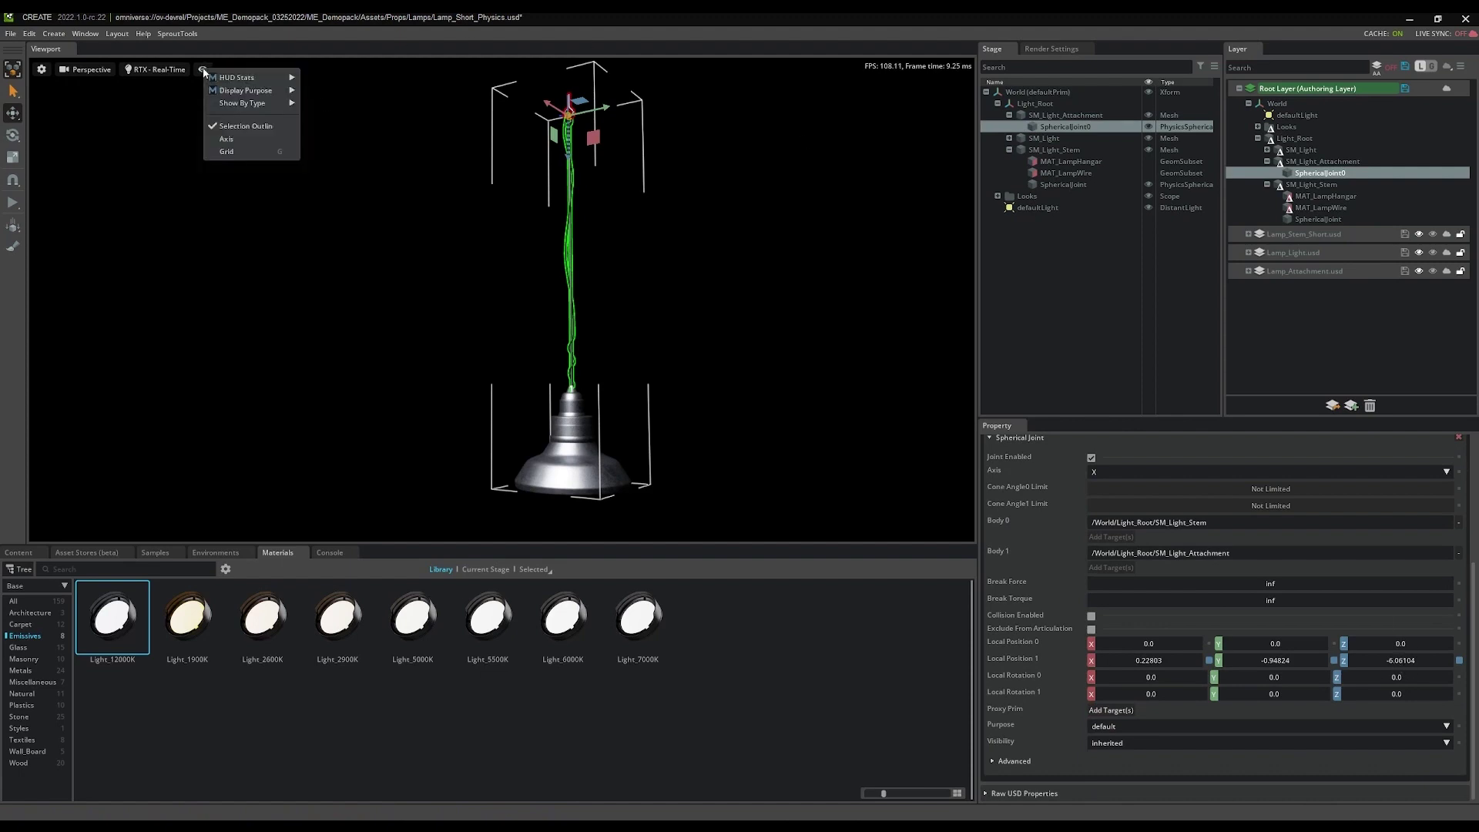
{"action": "mouse_move", "coordinate": [247, 105]}
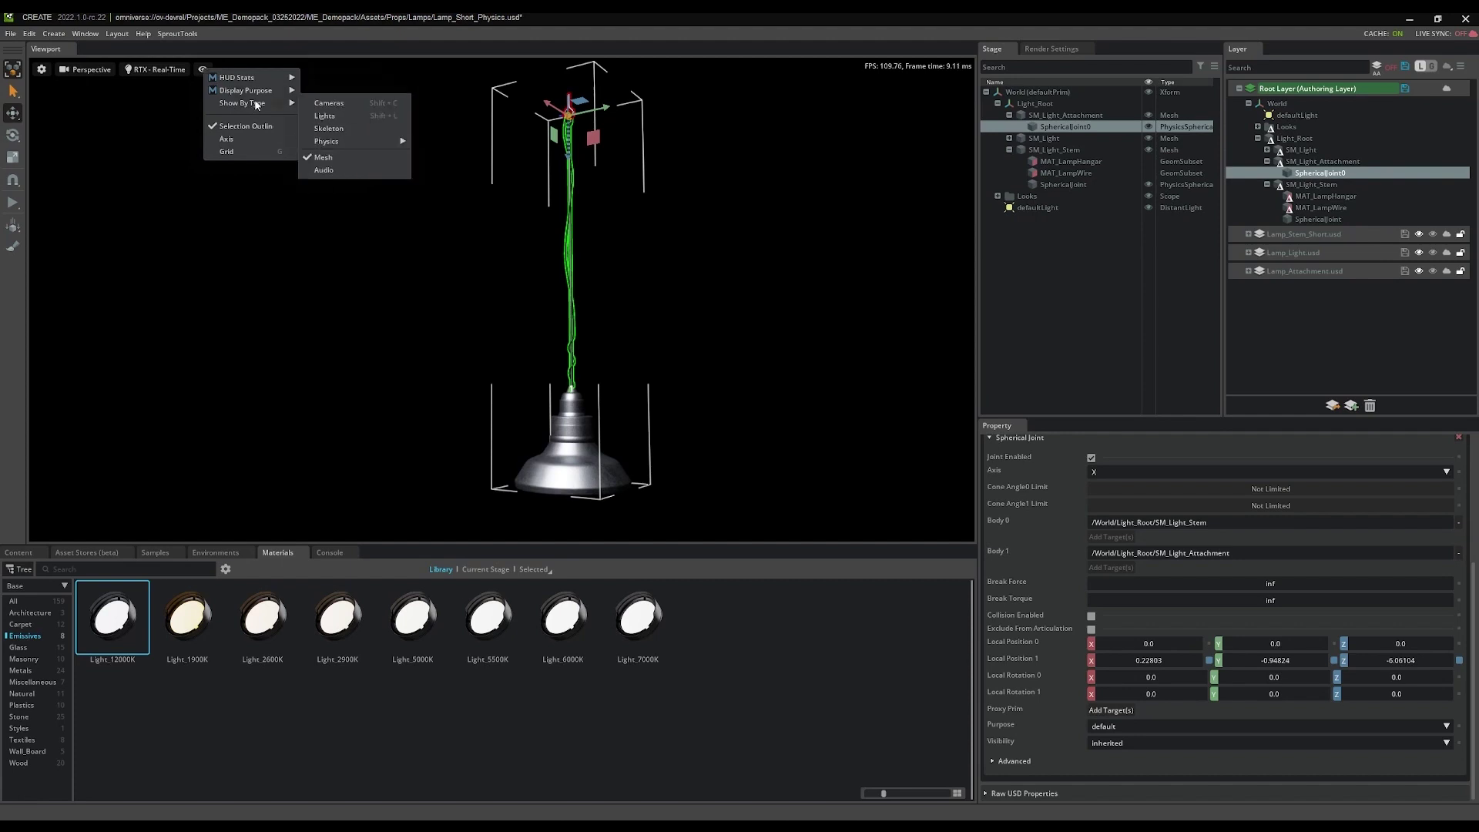
{"action": "mouse_move", "coordinate": [344, 144]}
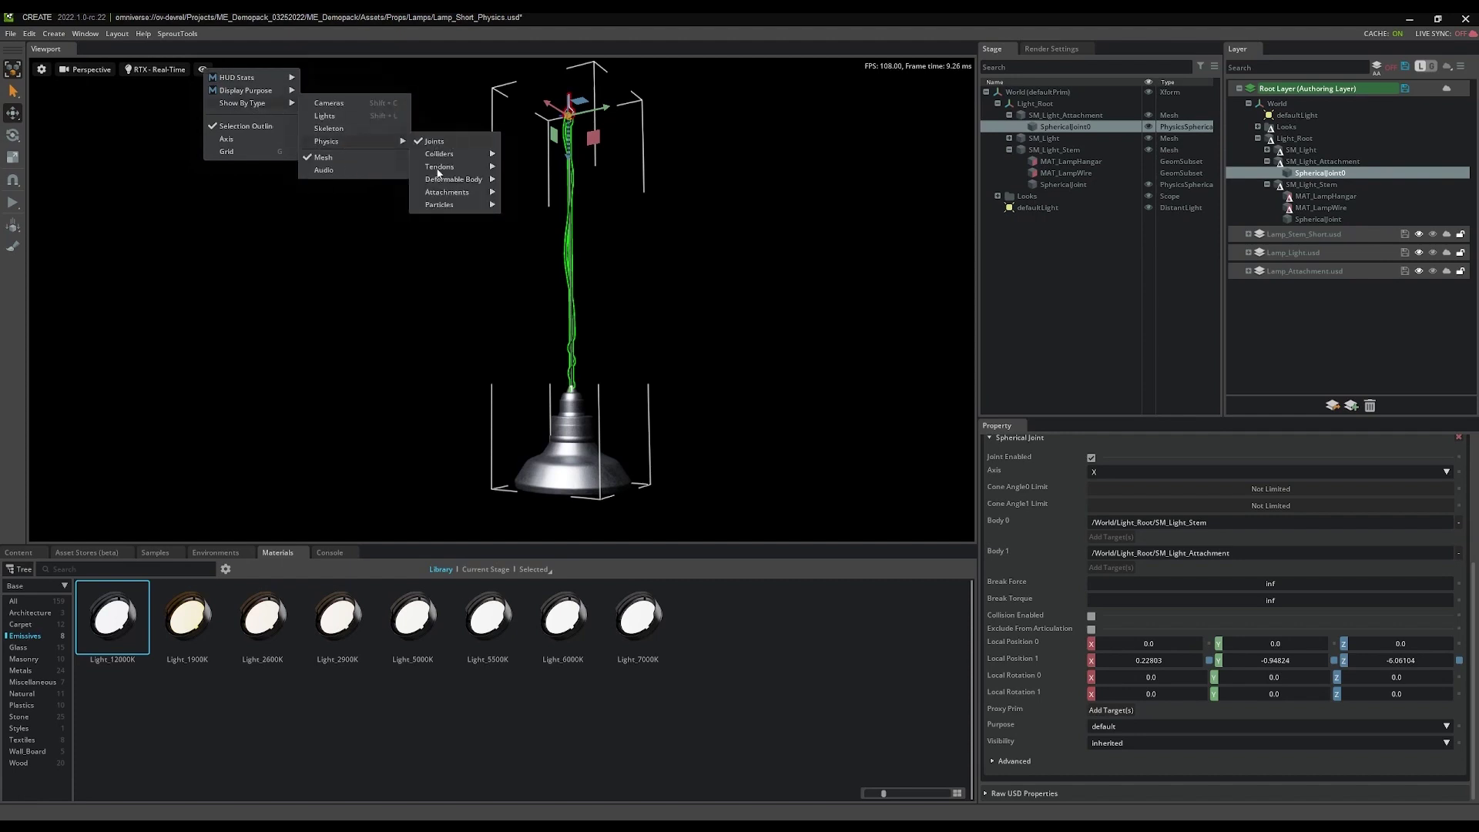
{"action": "left_click", "coordinate": [439, 370]}
{"action": "scroll", "coordinate": [548, 354], "scroll_direction": "up", "scroll_amount": 1}
{"action": "right_click_drag", "start_coordinate": [547, 354], "coordinate": [605, 348]}
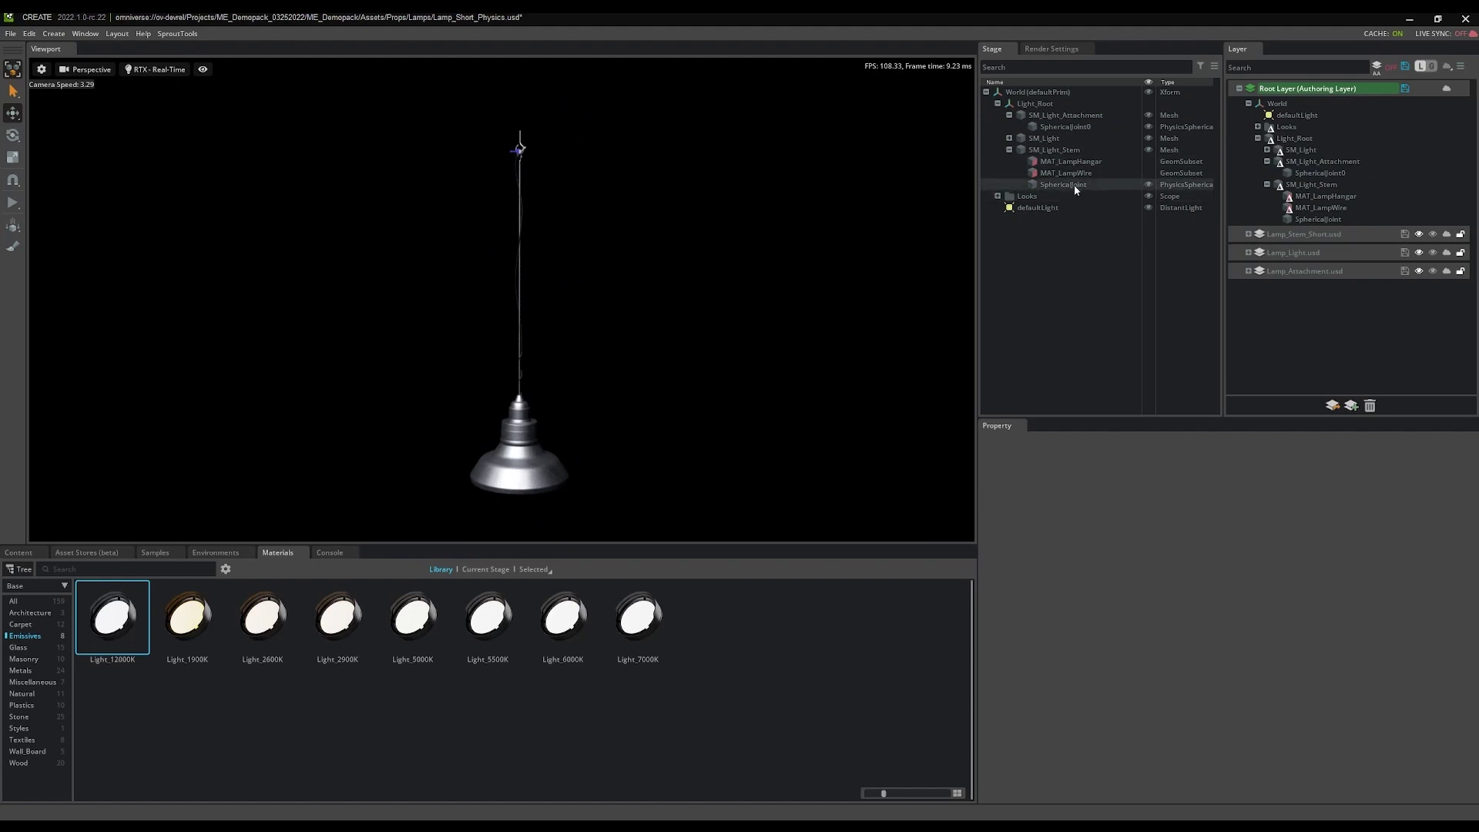
For the SphericalJoint under SM_Light_Stem, set the Z of Local Position 1 to 0.6 and of Local Position 0 to -186.3
{"action": "left_click", "coordinate": [1074, 126]}
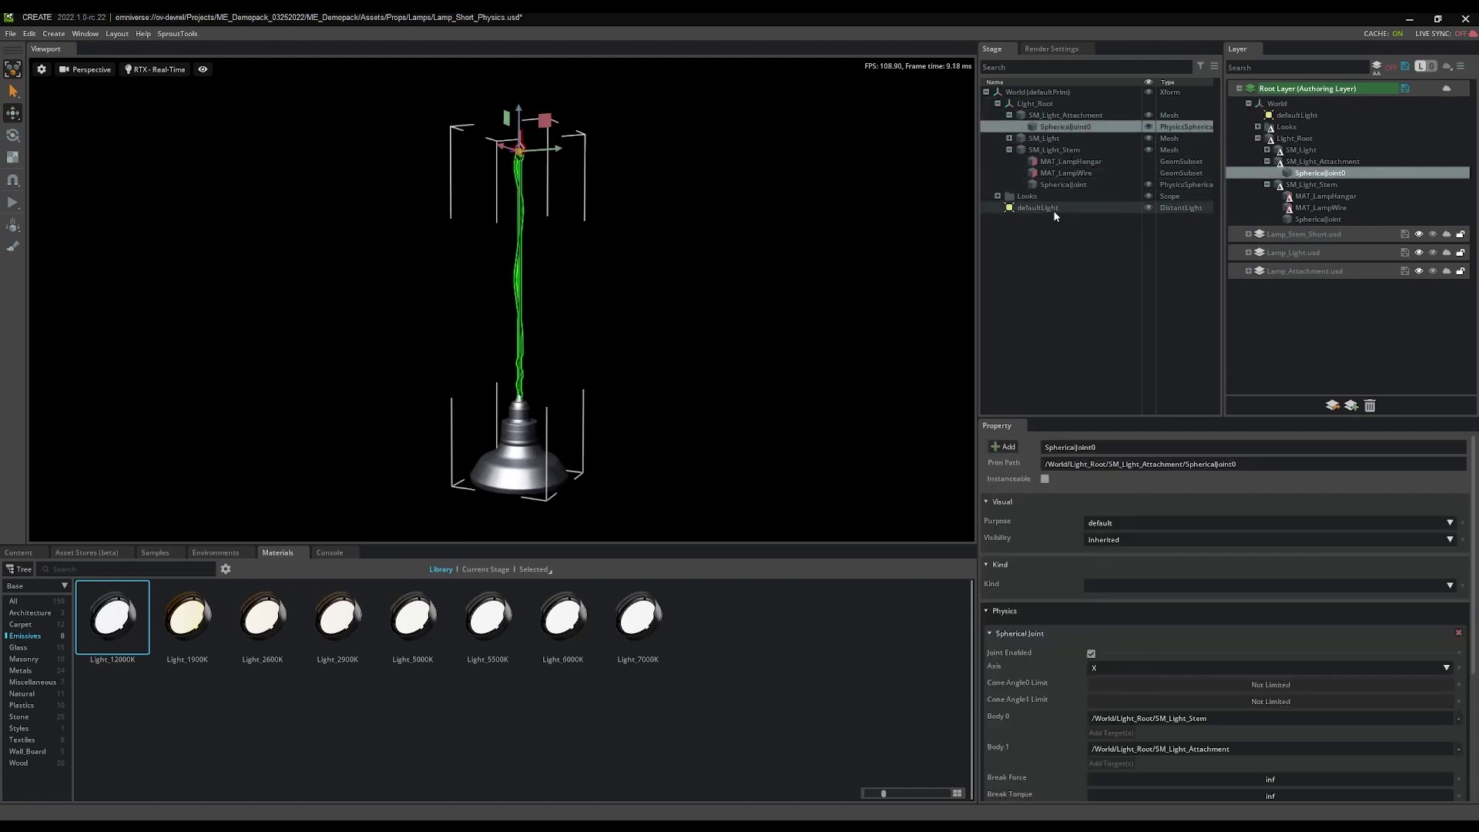
{"action": "left_click", "coordinate": [1061, 186]}
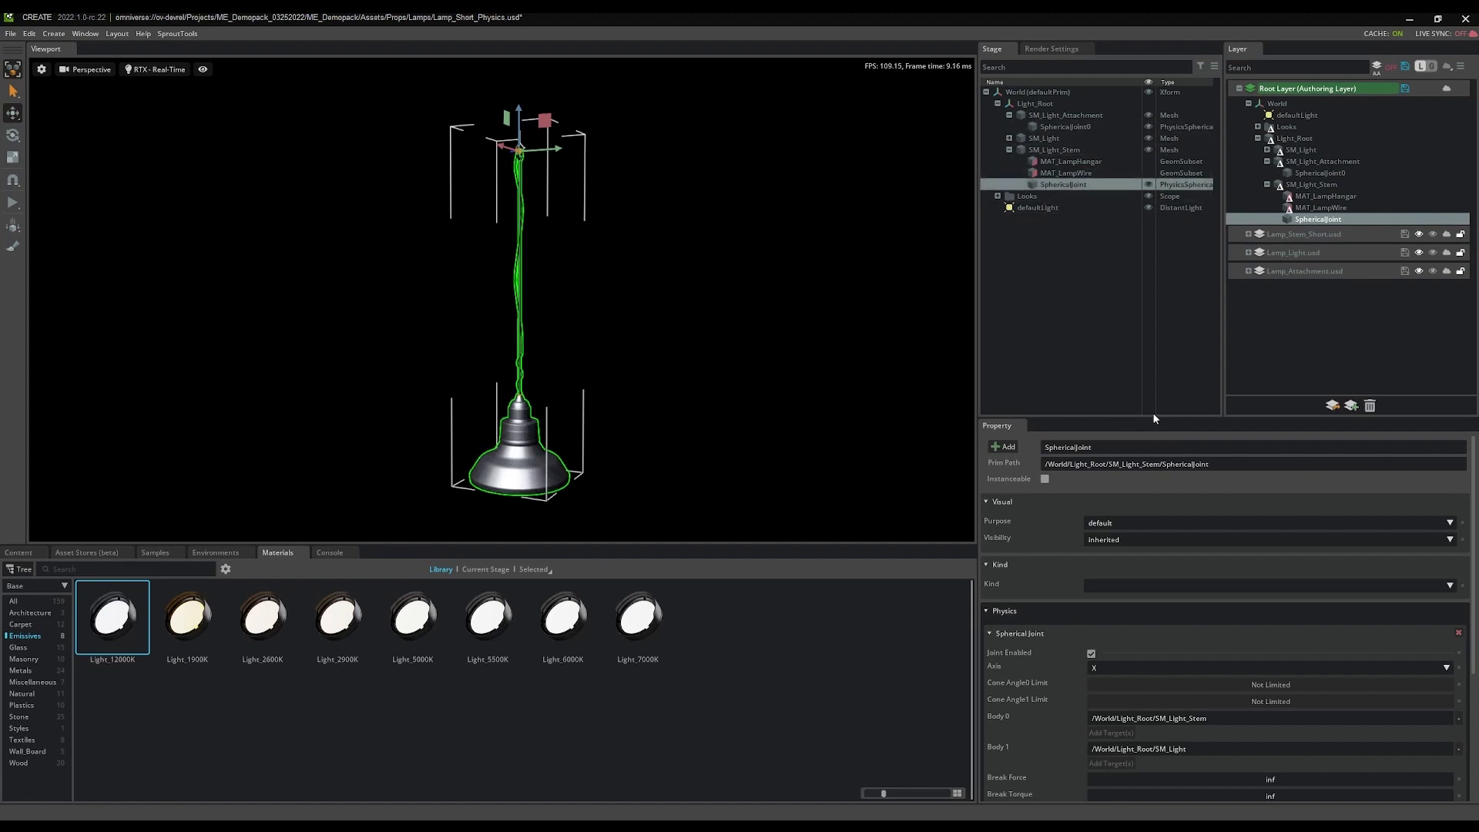
{"action": "scroll", "coordinate": [1290, 645], "scroll_direction": "down", "scroll_amount": 5}
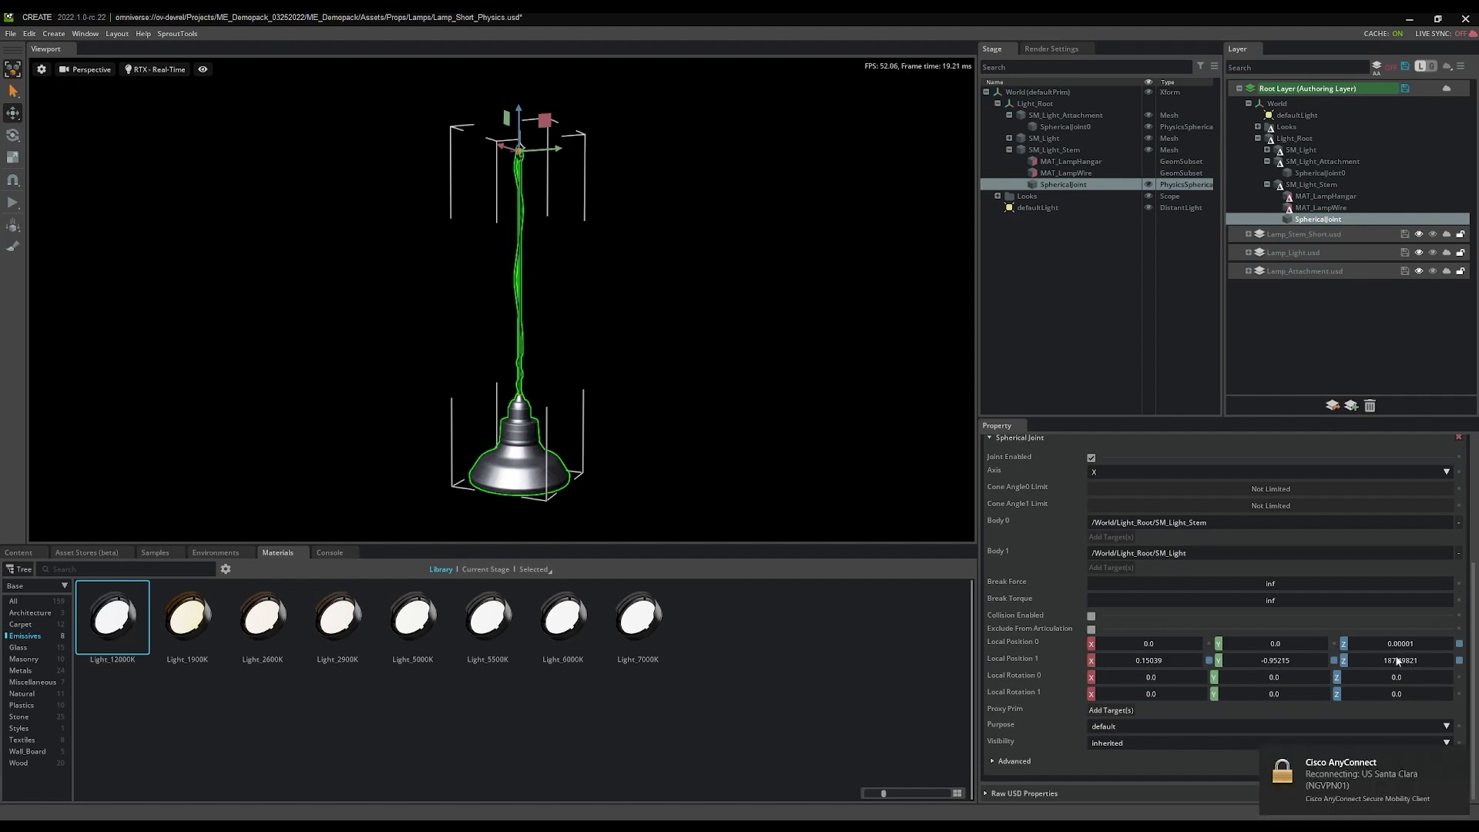
{"action": "left_click_drag", "start_coordinate": [1402, 658], "coordinate": [321, 685]}
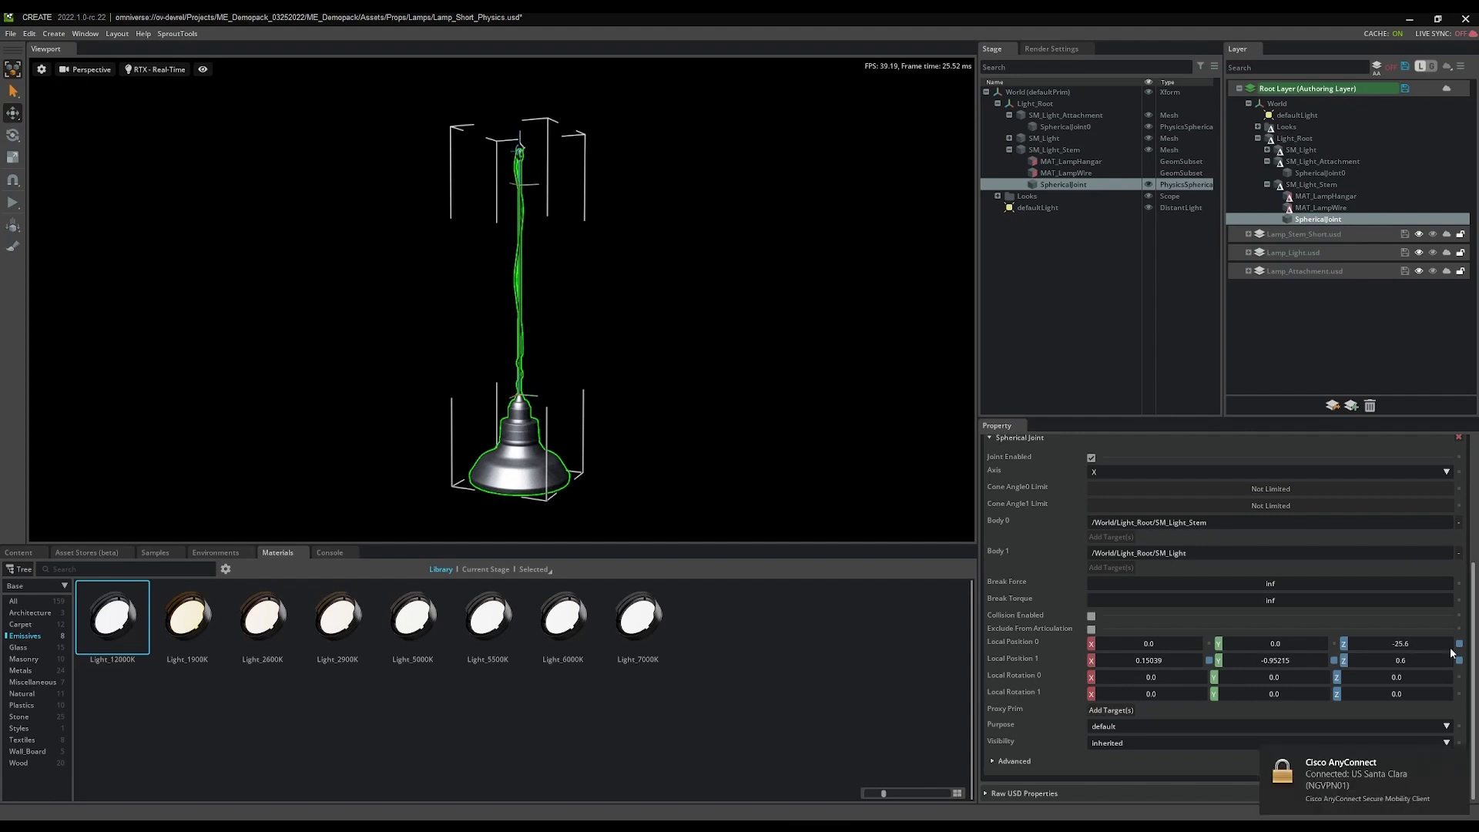
{"action": "left_click_drag", "start_coordinate": [1404, 646], "coordinate": [478, 753]}
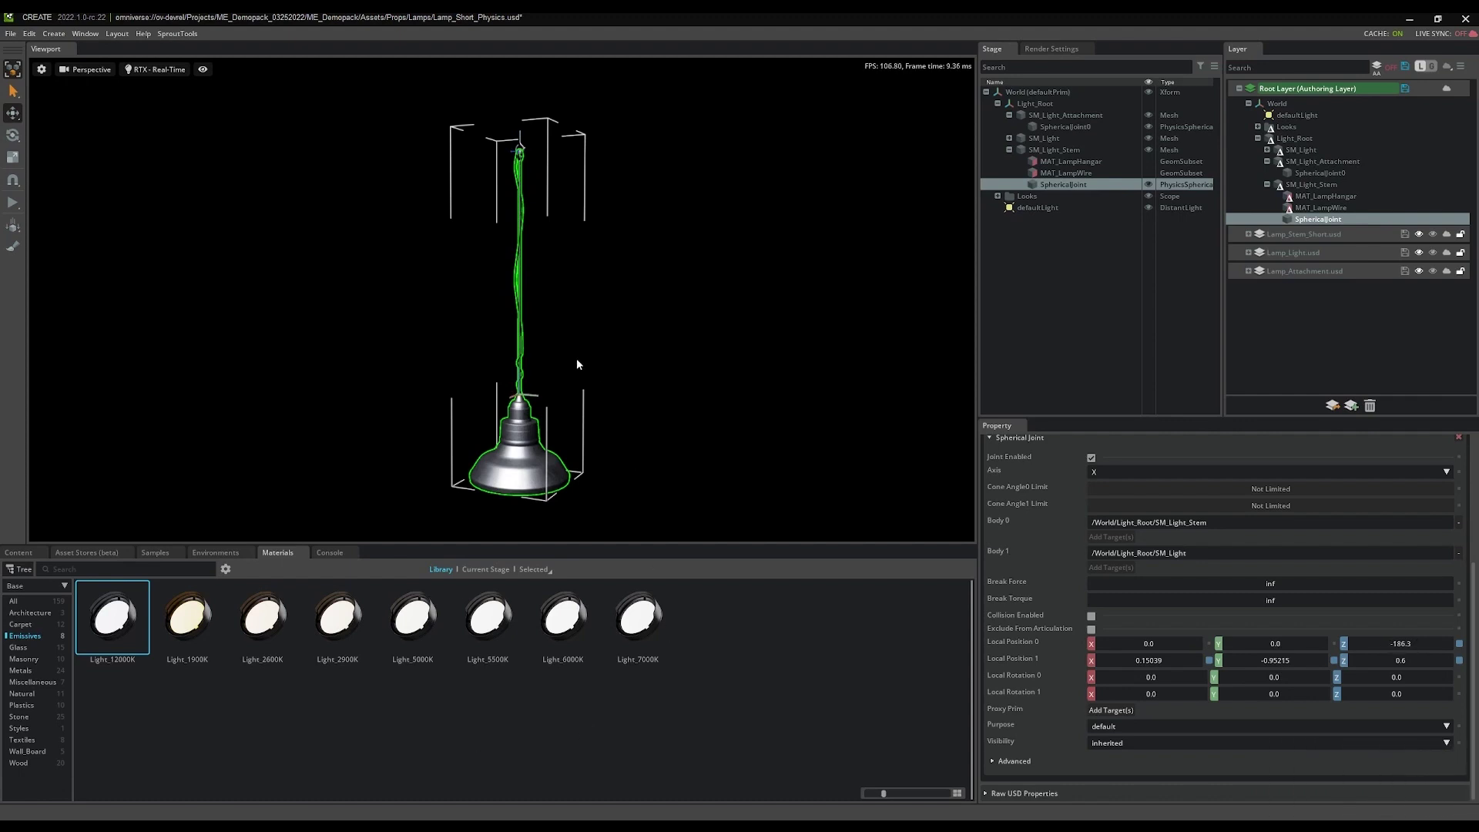
Run the physics simulation, swing the lamp to test the repositioned joint between shade and stem, and stop the simulation
{"action": "left_click", "coordinate": [698, 416]}
{"action": "key", "text": "space"}
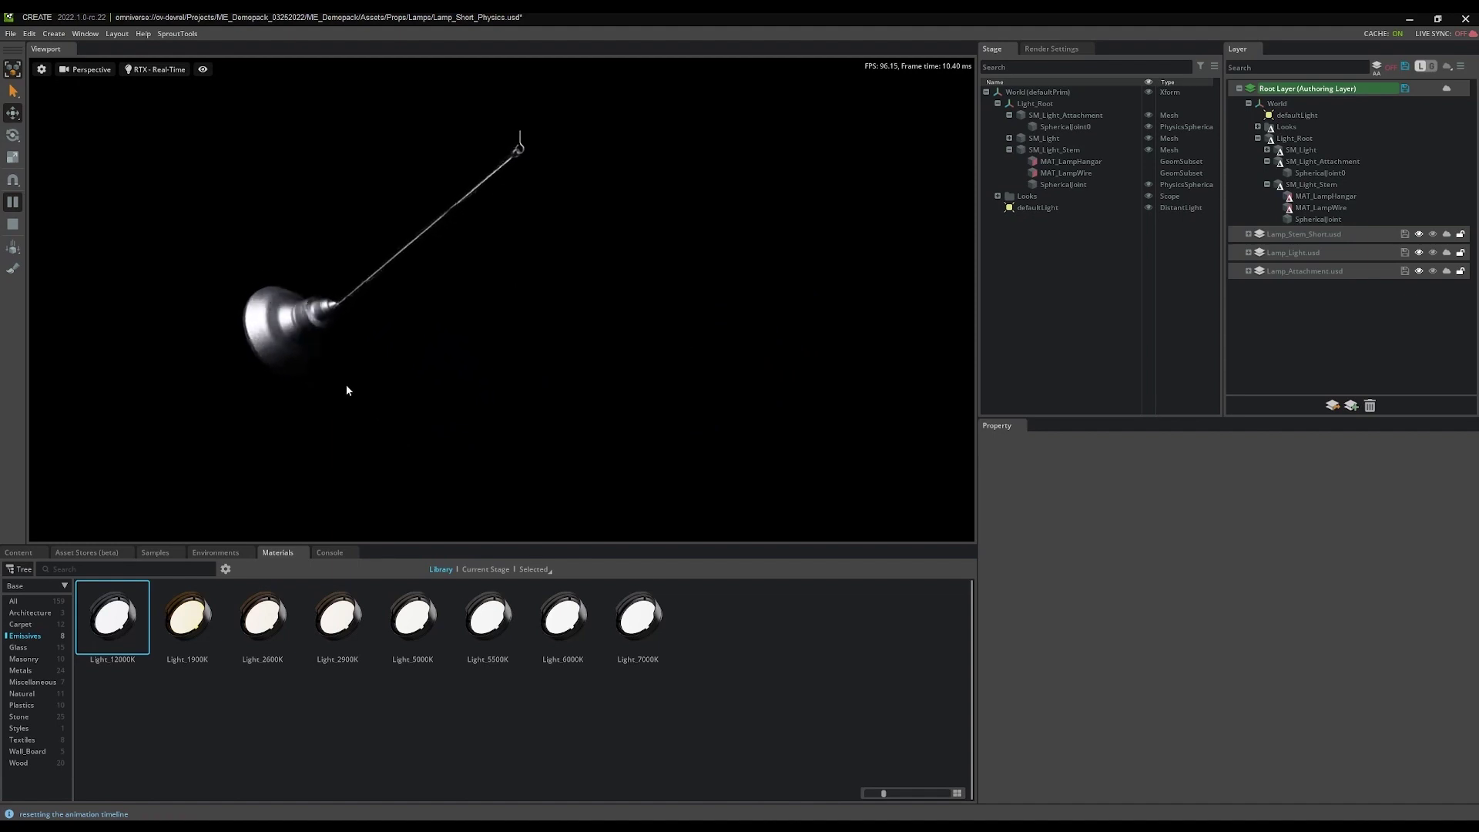
{"action": "left_click", "coordinate": [13, 226]}
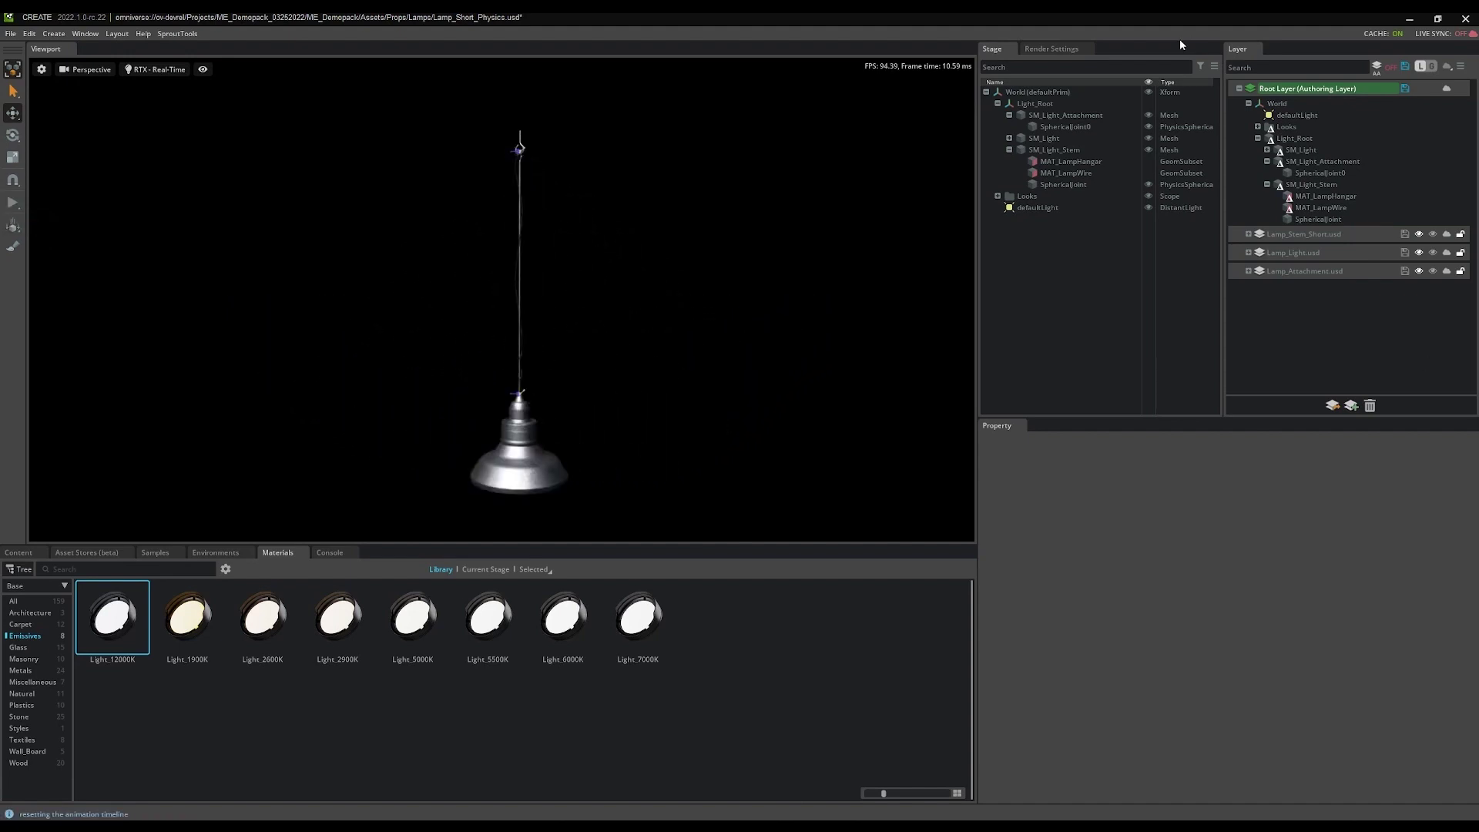
Set both Linear Damping and Angular Damping of the SM_Light rigid body to 0.5 and save the file
{"action": "left_click", "coordinate": [1055, 138]}
{"action": "scroll", "coordinate": [1130, 687], "scroll_direction": "down", "scroll_amount": 10}
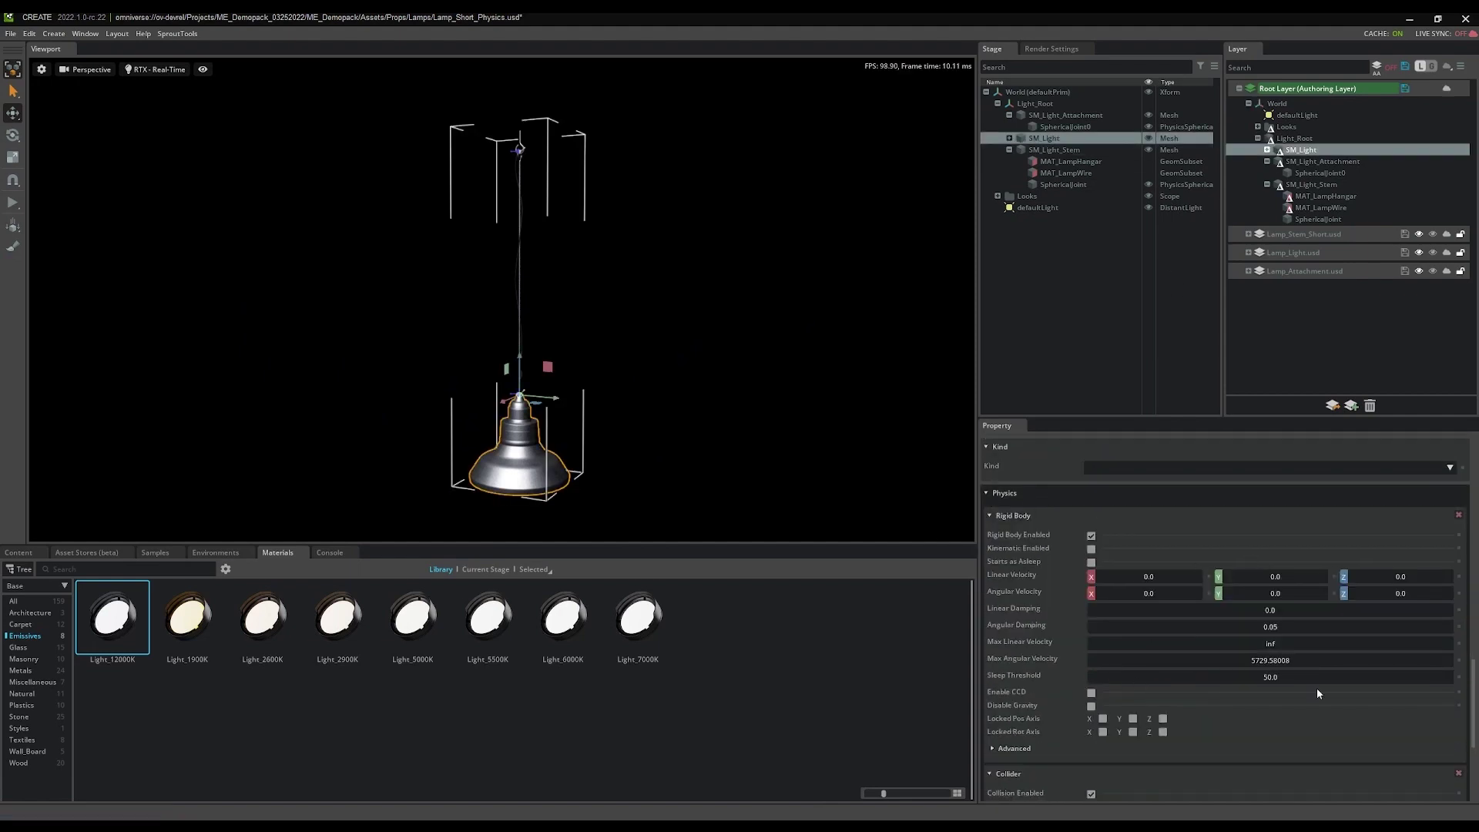
{"action": "double_click", "coordinate": [1268, 613]}
{"action": "key", "text": "BackSpace"}
{"action": "type", "text": ".5"}
{"action": "key", "text": "ctrl+s"}
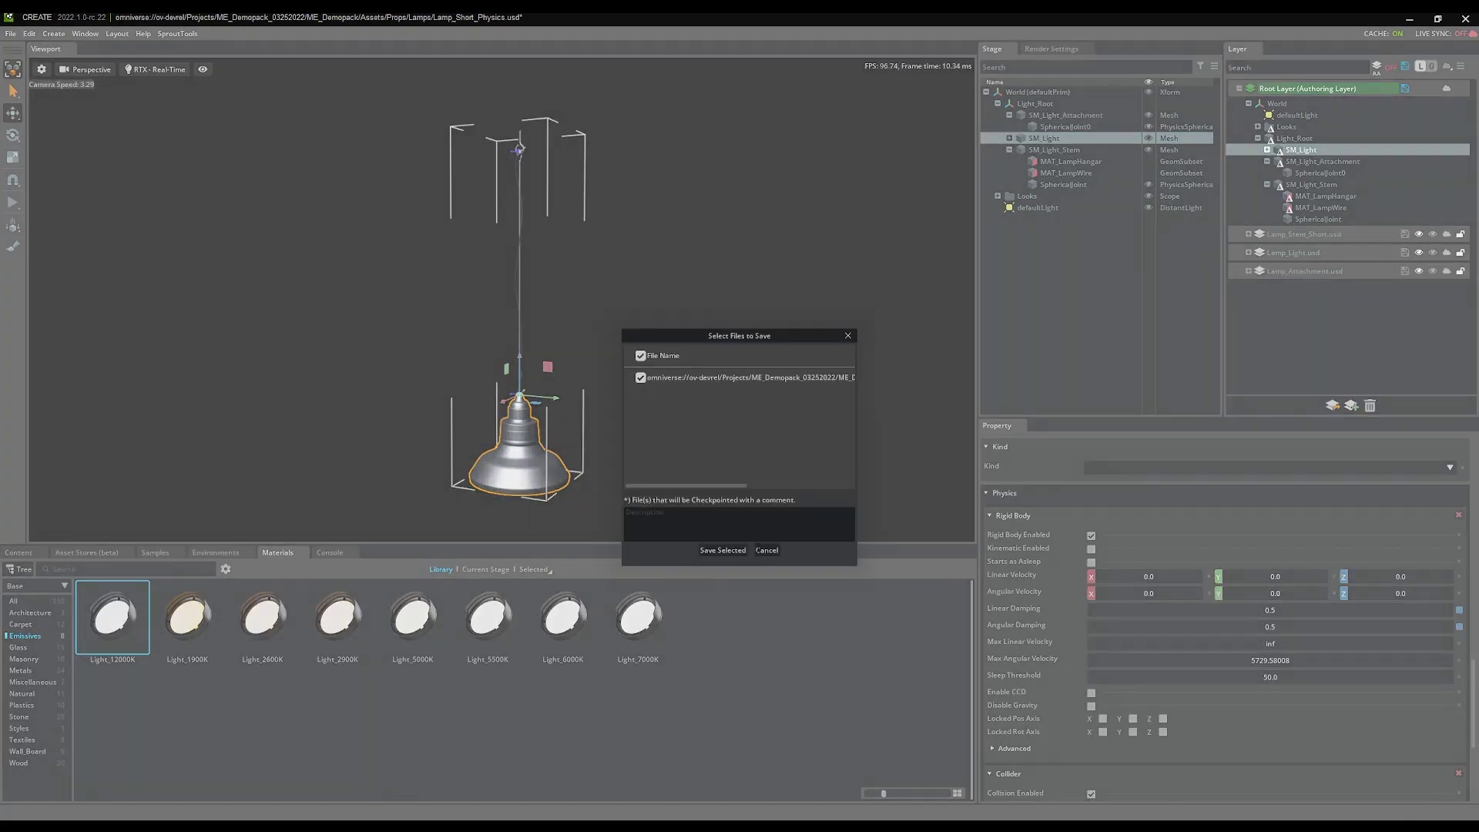
{"action": "left_click", "coordinate": [723, 549]}
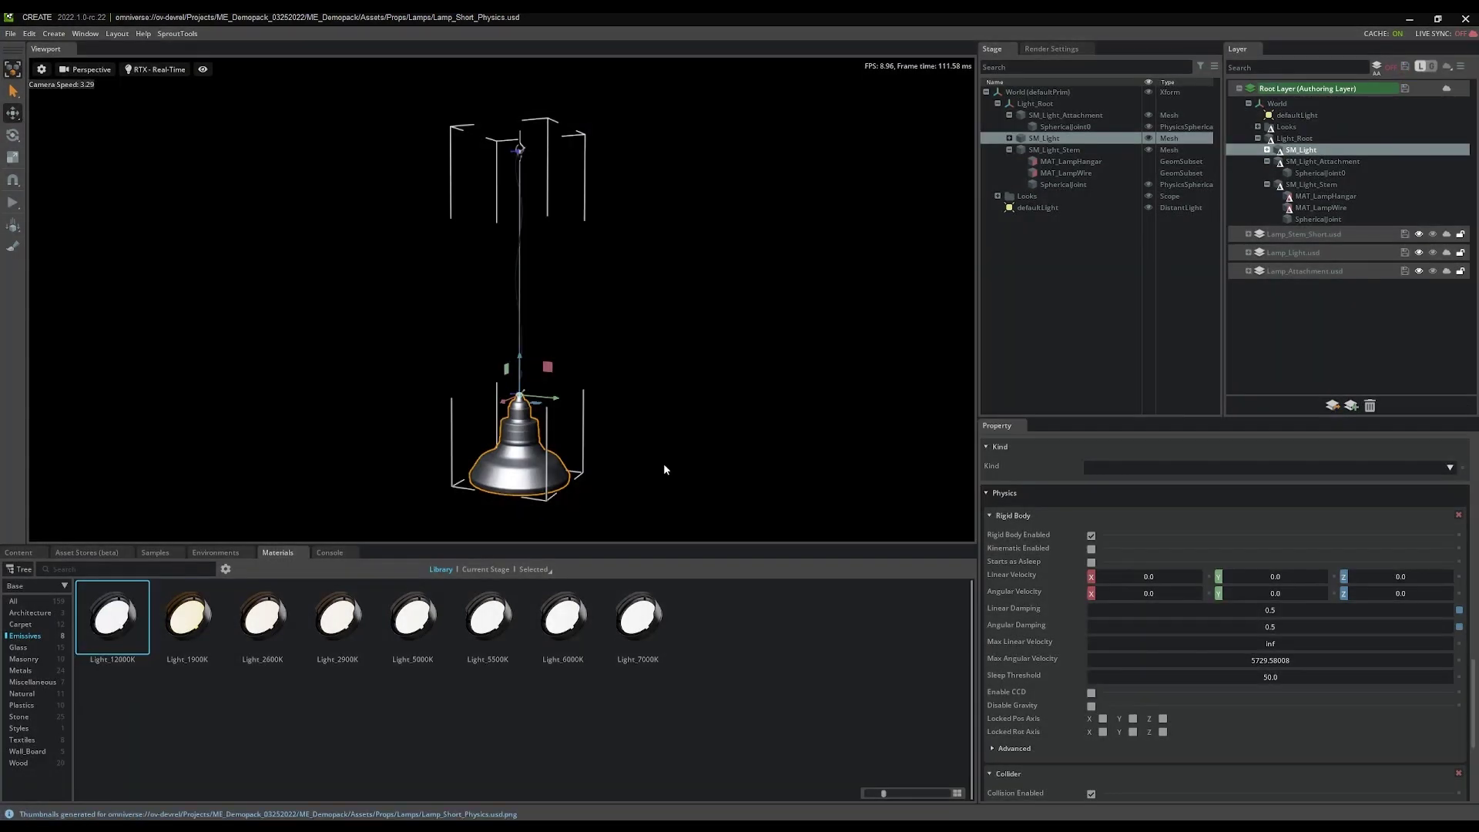
Simulate the lamp again, pull the shade sideways to test the damping, and stop the simulation
{"action": "left_click", "coordinate": [658, 429]}
{"action": "key", "text": "space"}
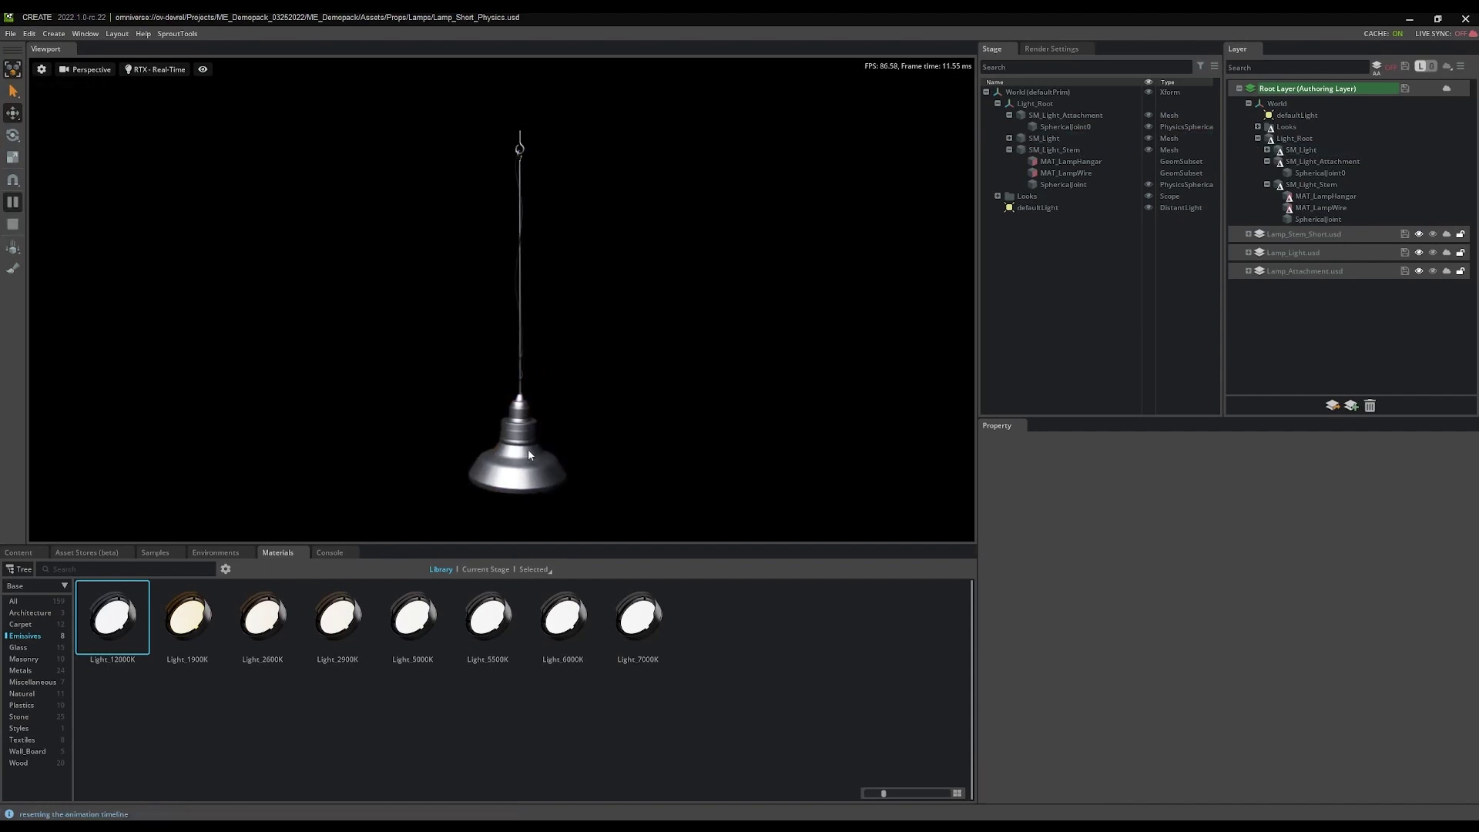
{"action": "left_click_drag", "start_coordinate": [529, 451], "coordinate": [647, 452], "text": "shift"}
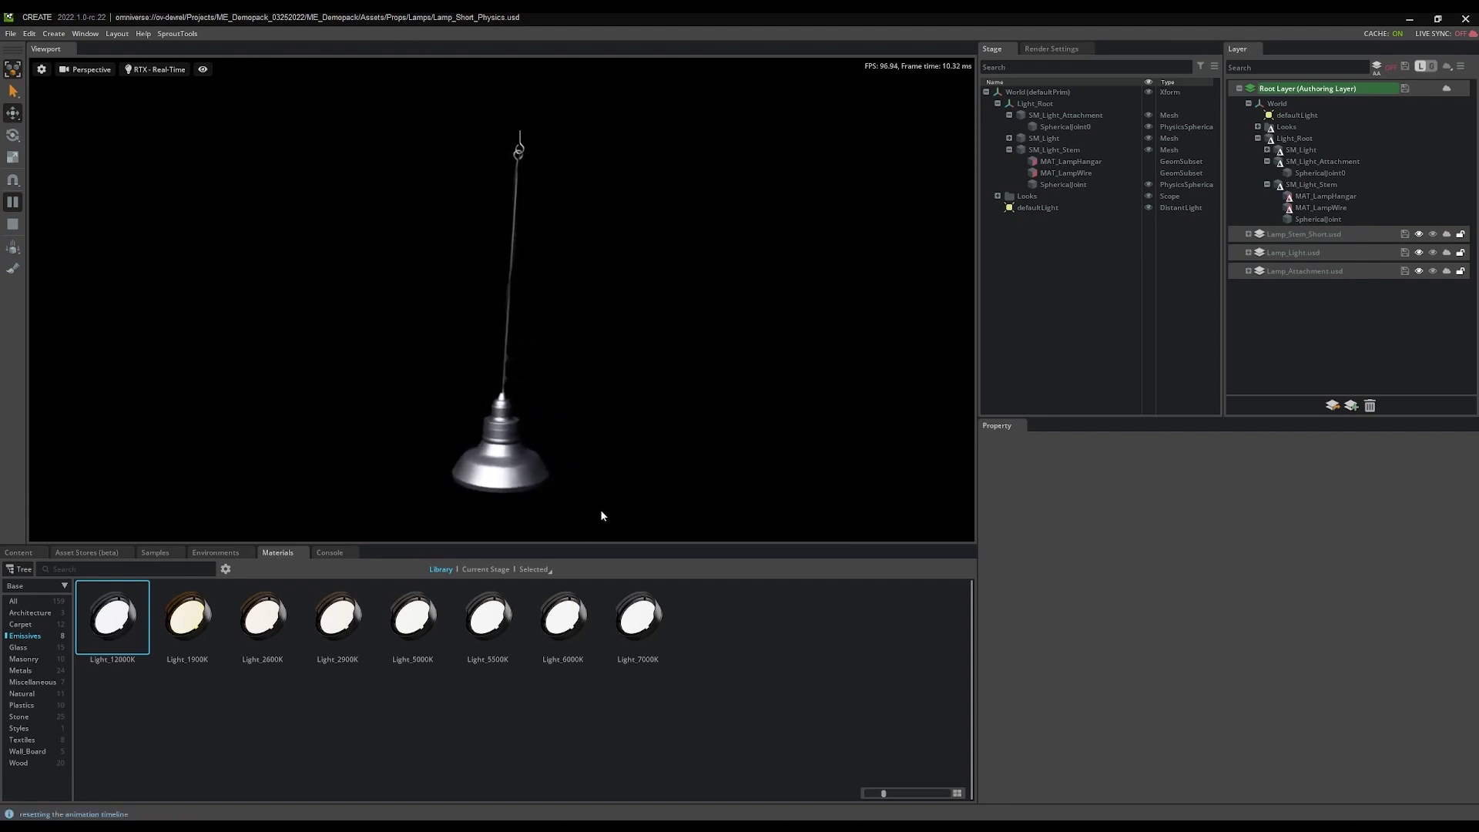
{"action": "left_click", "coordinate": [13, 224]}
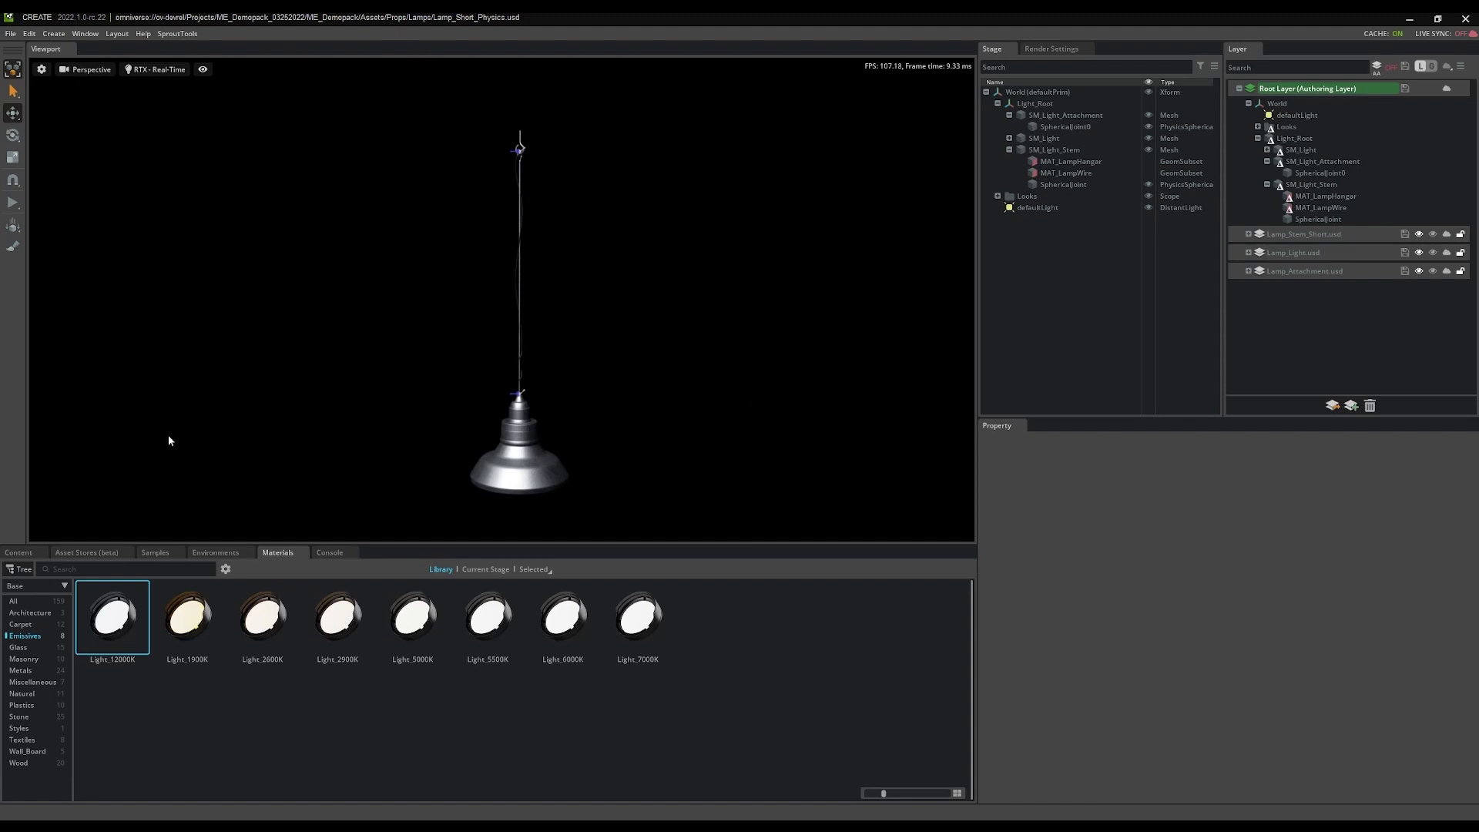
Save a copy of the stage in the Lamps folder as Lamp_Long_Physics.usd
{"action": "left_click", "coordinate": [20, 552]}
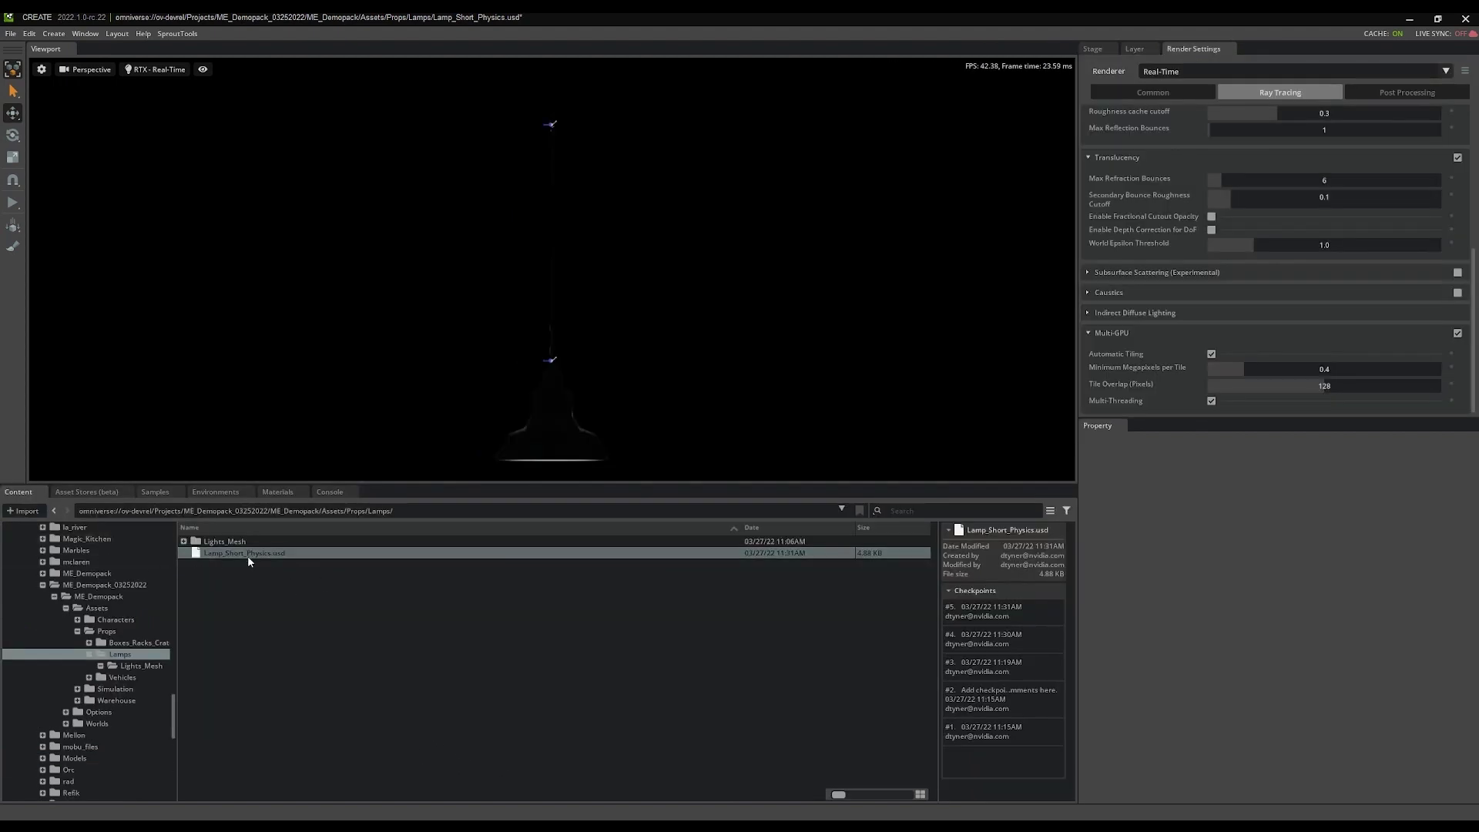
{"action": "left_click", "coordinate": [11, 35]}
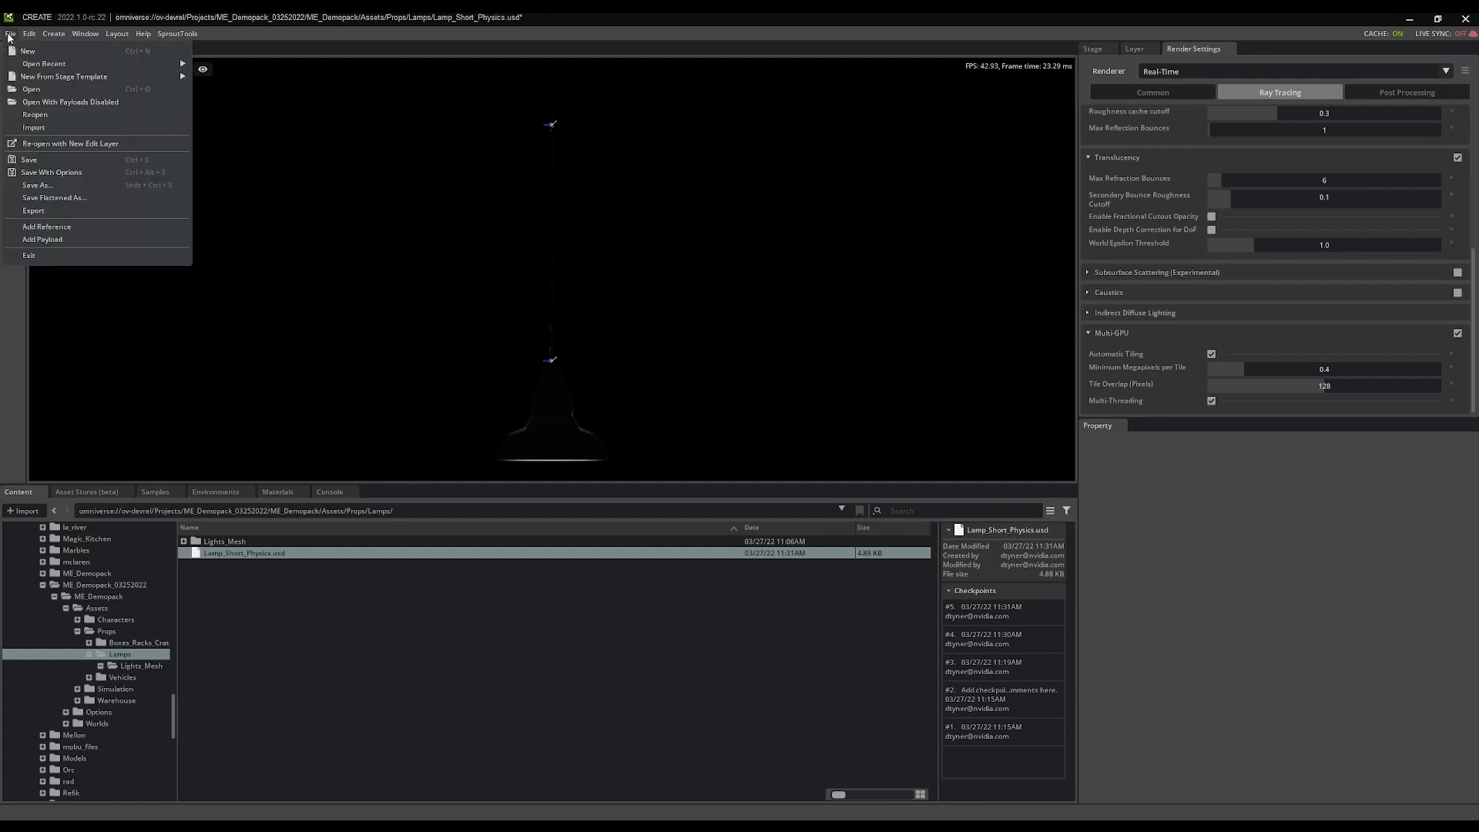
{"action": "left_click", "coordinate": [45, 187]}
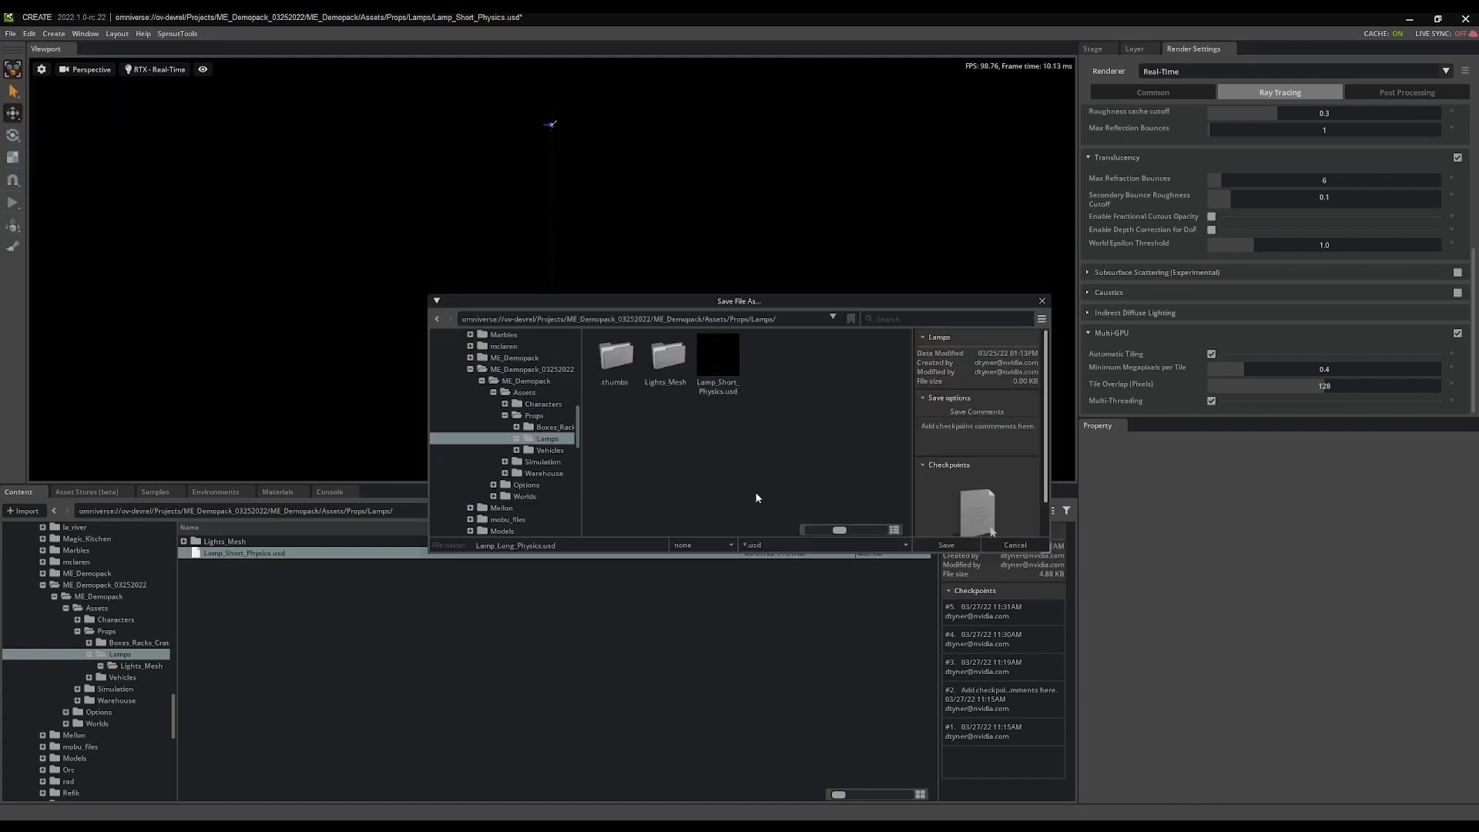
{"action": "left_click", "coordinate": [718, 363]}
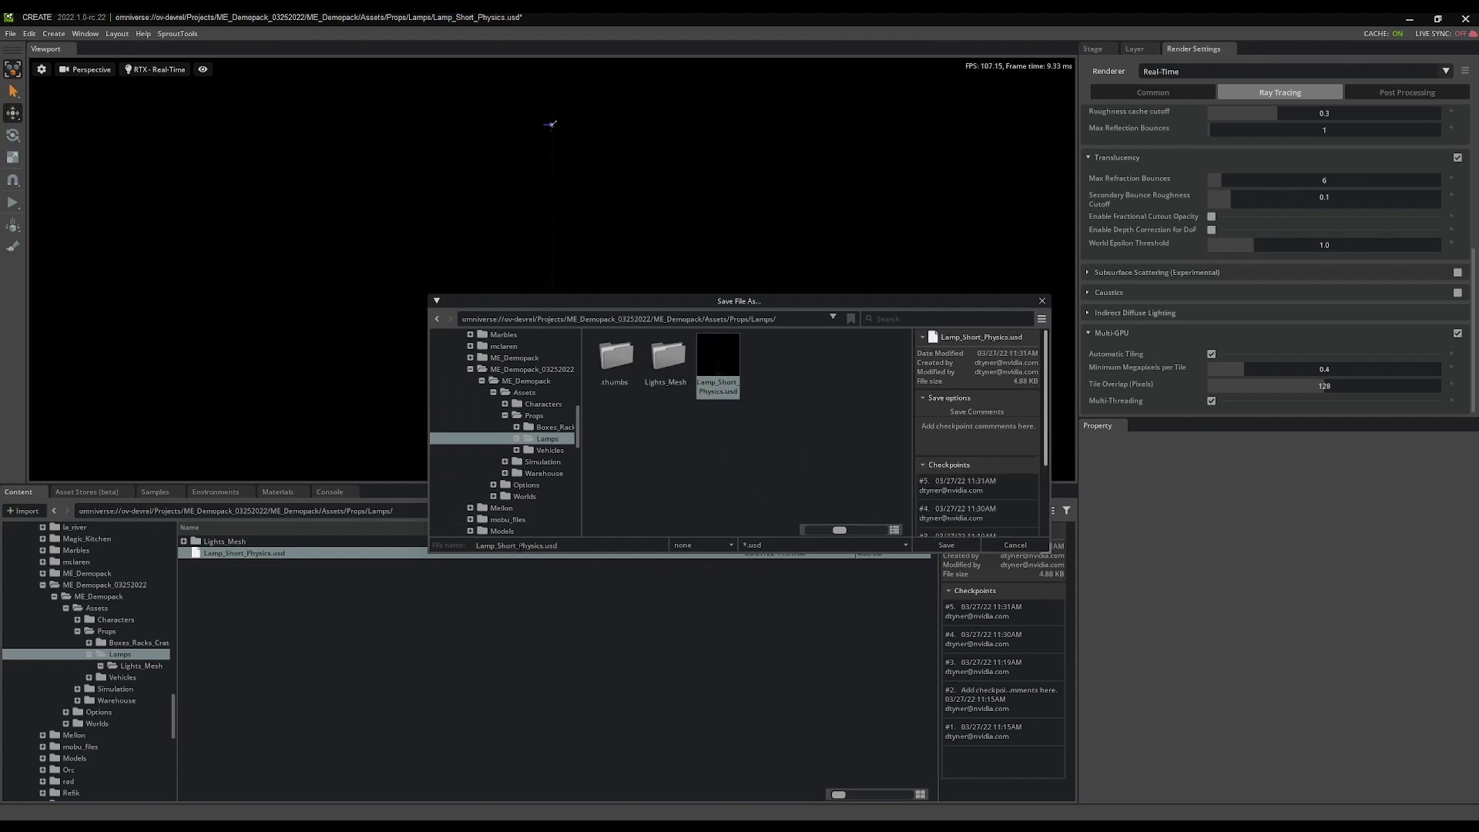
{"action": "left_click", "coordinate": [524, 545]}
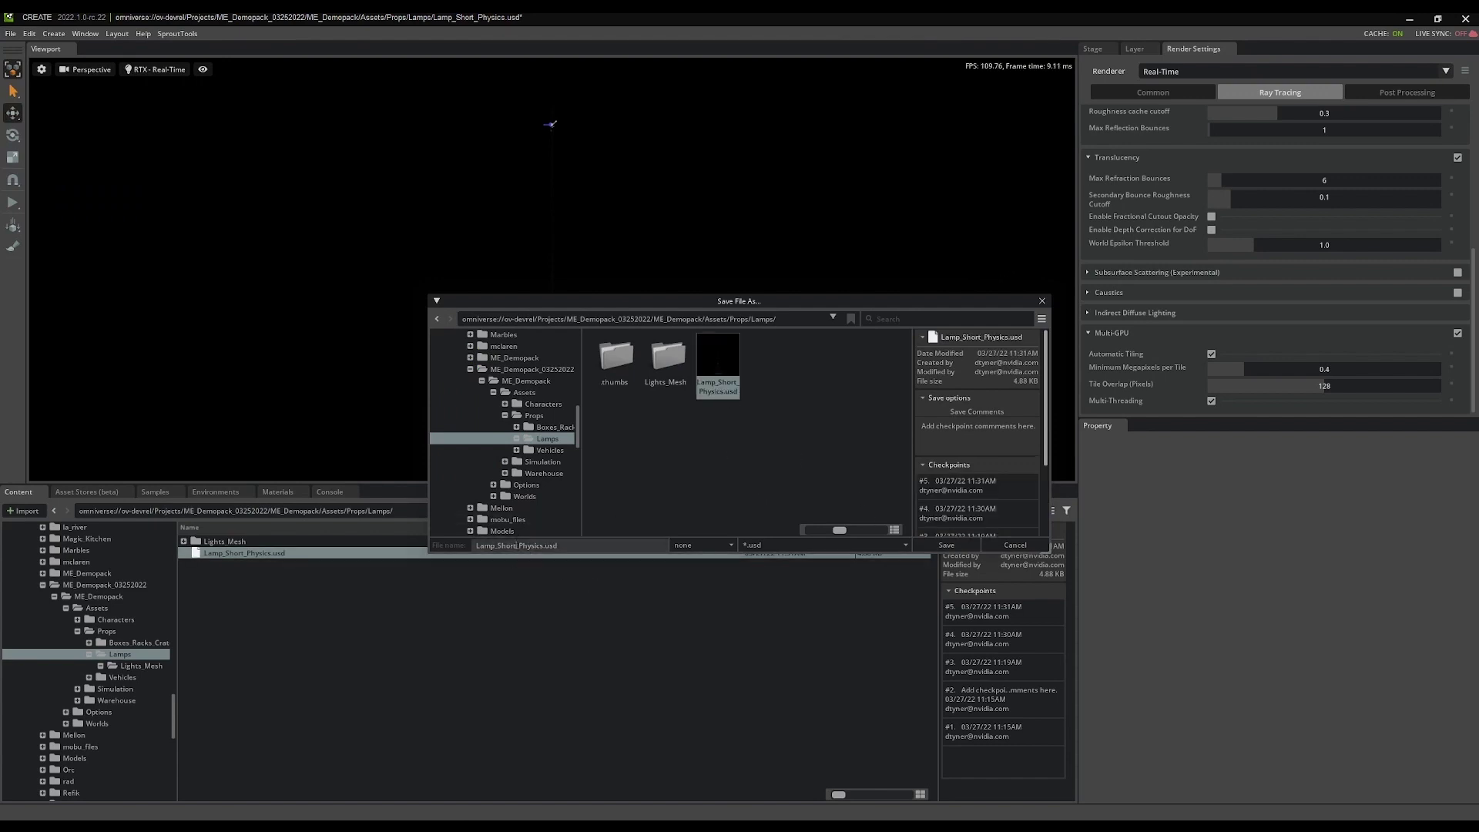
{"action": "key", "text": "shift+Left"}
{"action": "key", "text": "shift+Left"}
{"action": "key", "text": "shift+Left"}
{"action": "key", "text": "shift+Left"}
{"action": "key", "text": "shift+Left"}
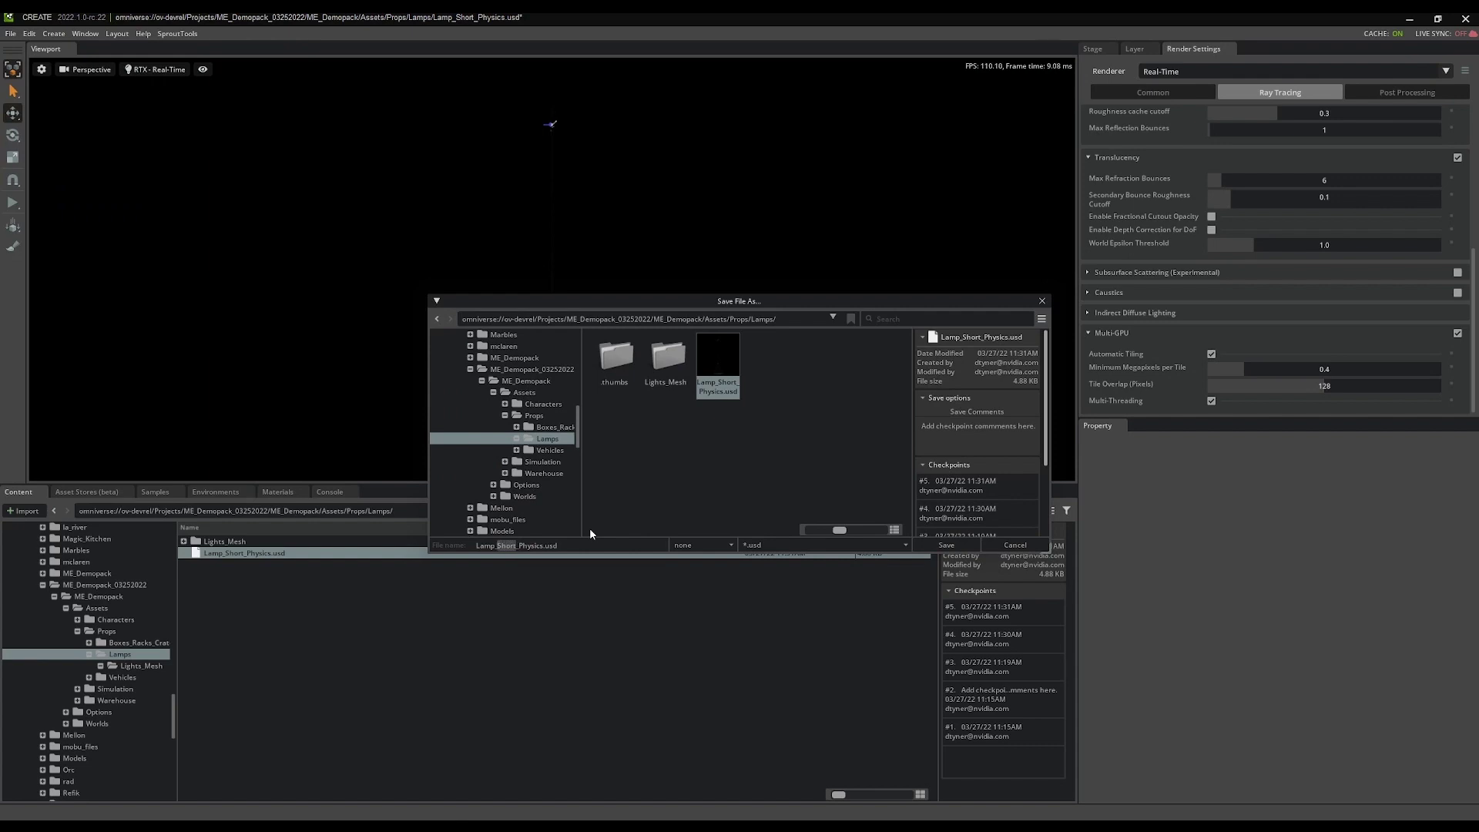
{"action": "type", "text": "Long"}
{"action": "left_click", "coordinate": [944, 543]}
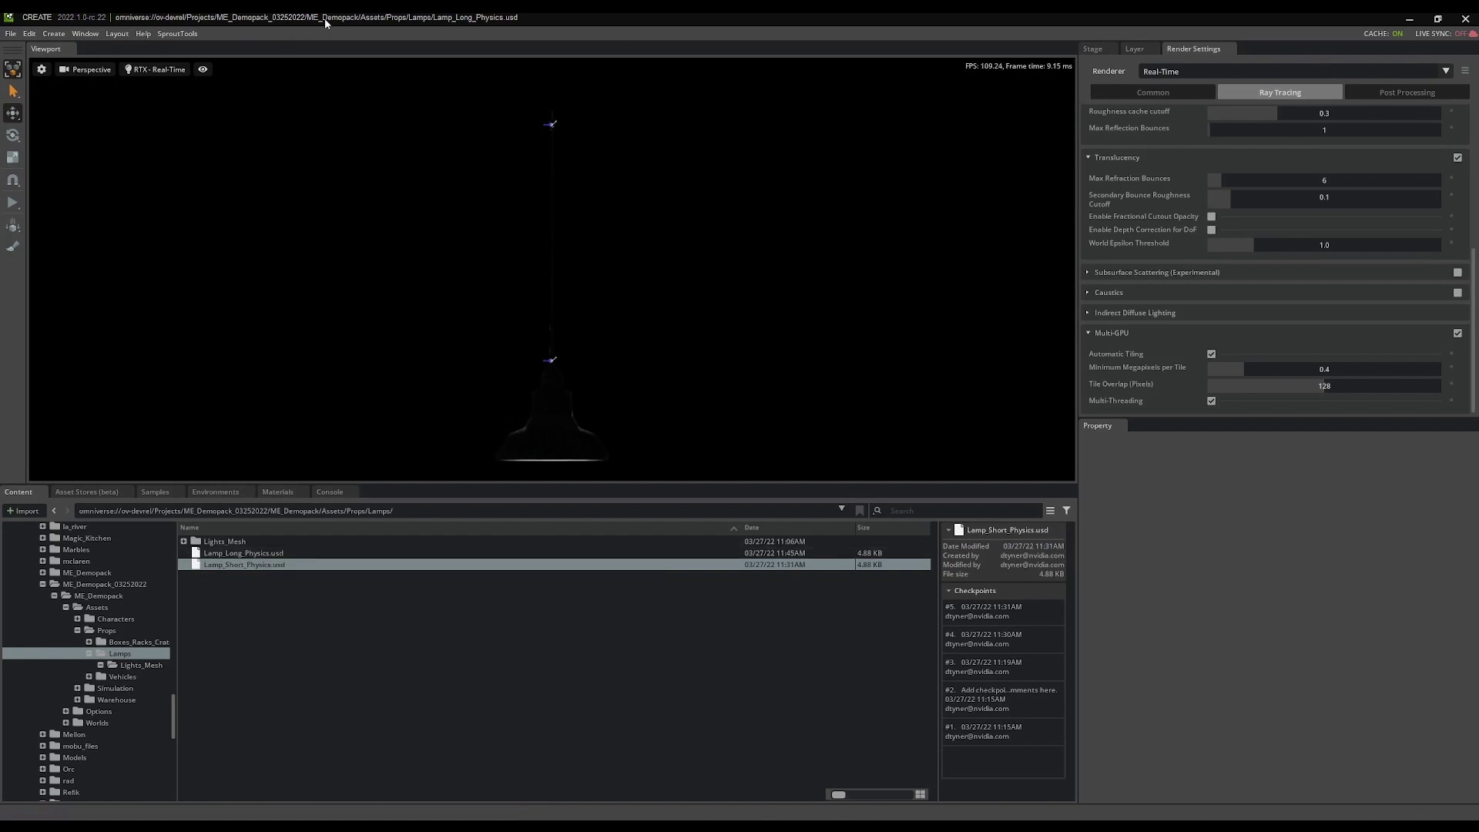
Add Lamp_Stem_Long.usd from the Lights_Mesh folder as a sublayer of the root layer and save the stage over the disk version
{"action": "left_click", "coordinate": [1135, 47]}
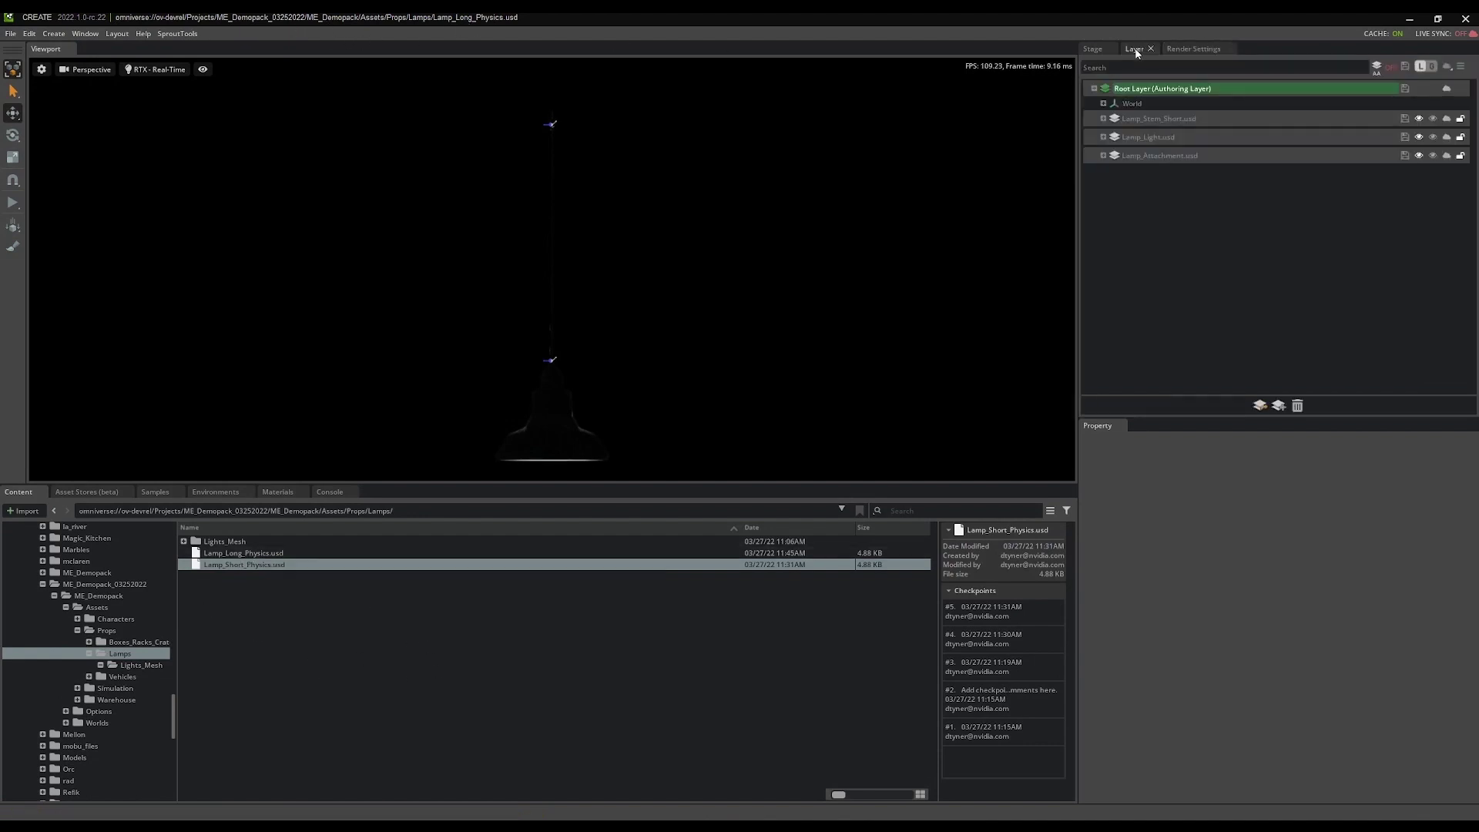
{"action": "left_click_drag", "start_coordinate": [1134, 48], "coordinate": [1310, 246]}
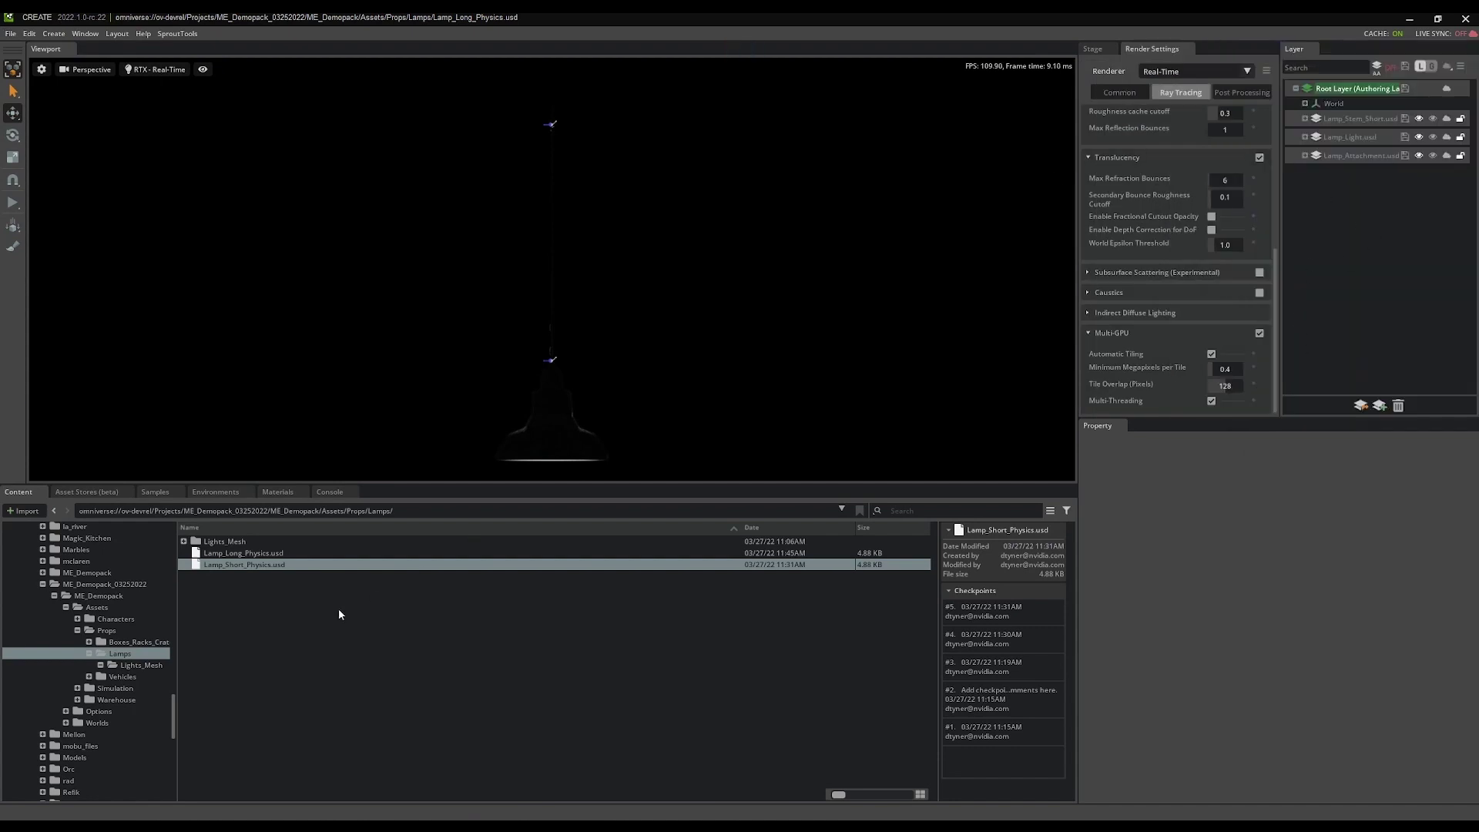
{"action": "double_click", "coordinate": [259, 541]}
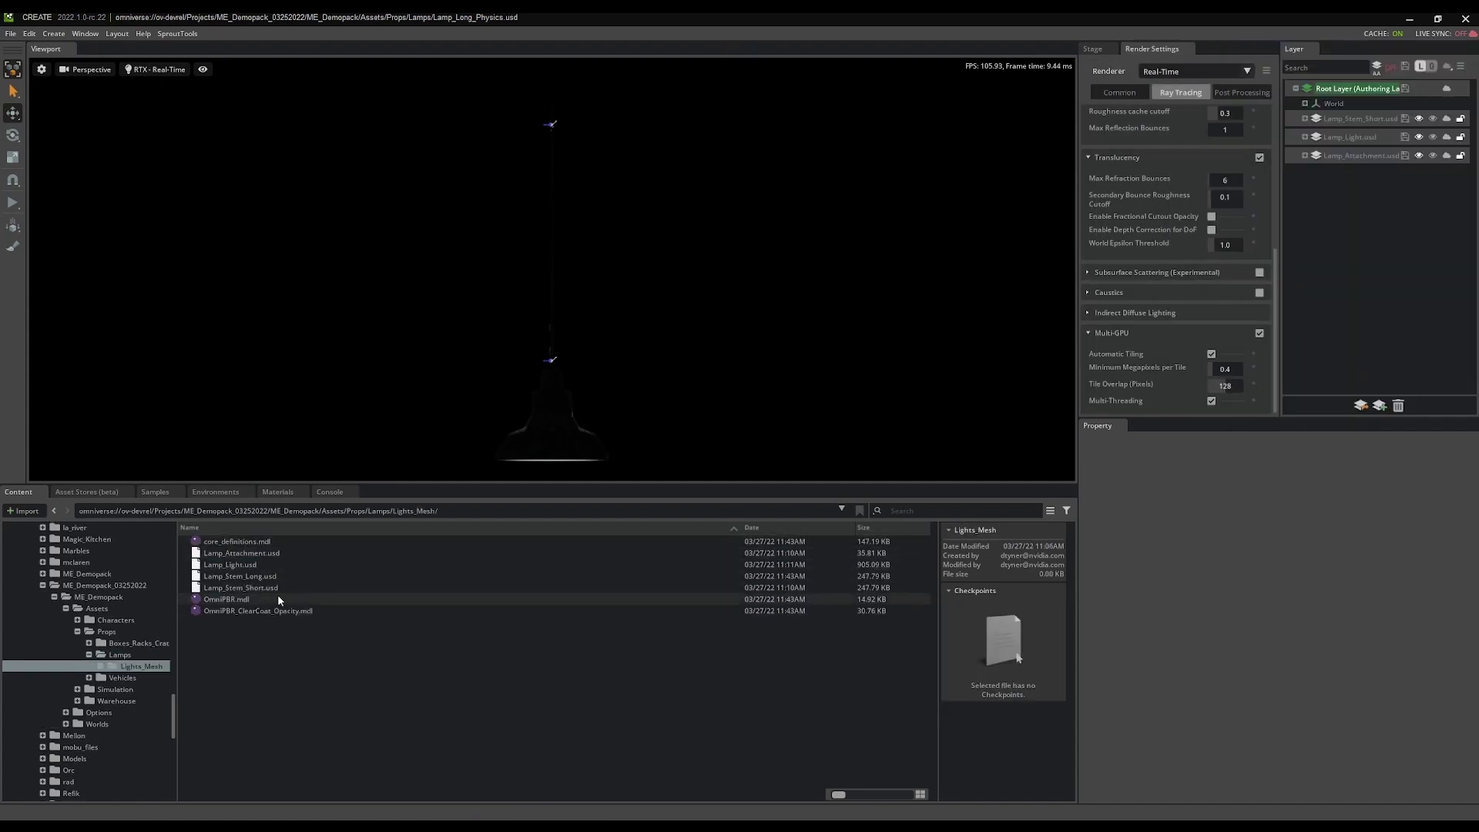
{"action": "left_click_drag", "start_coordinate": [251, 576], "coordinate": [1417, 312]}
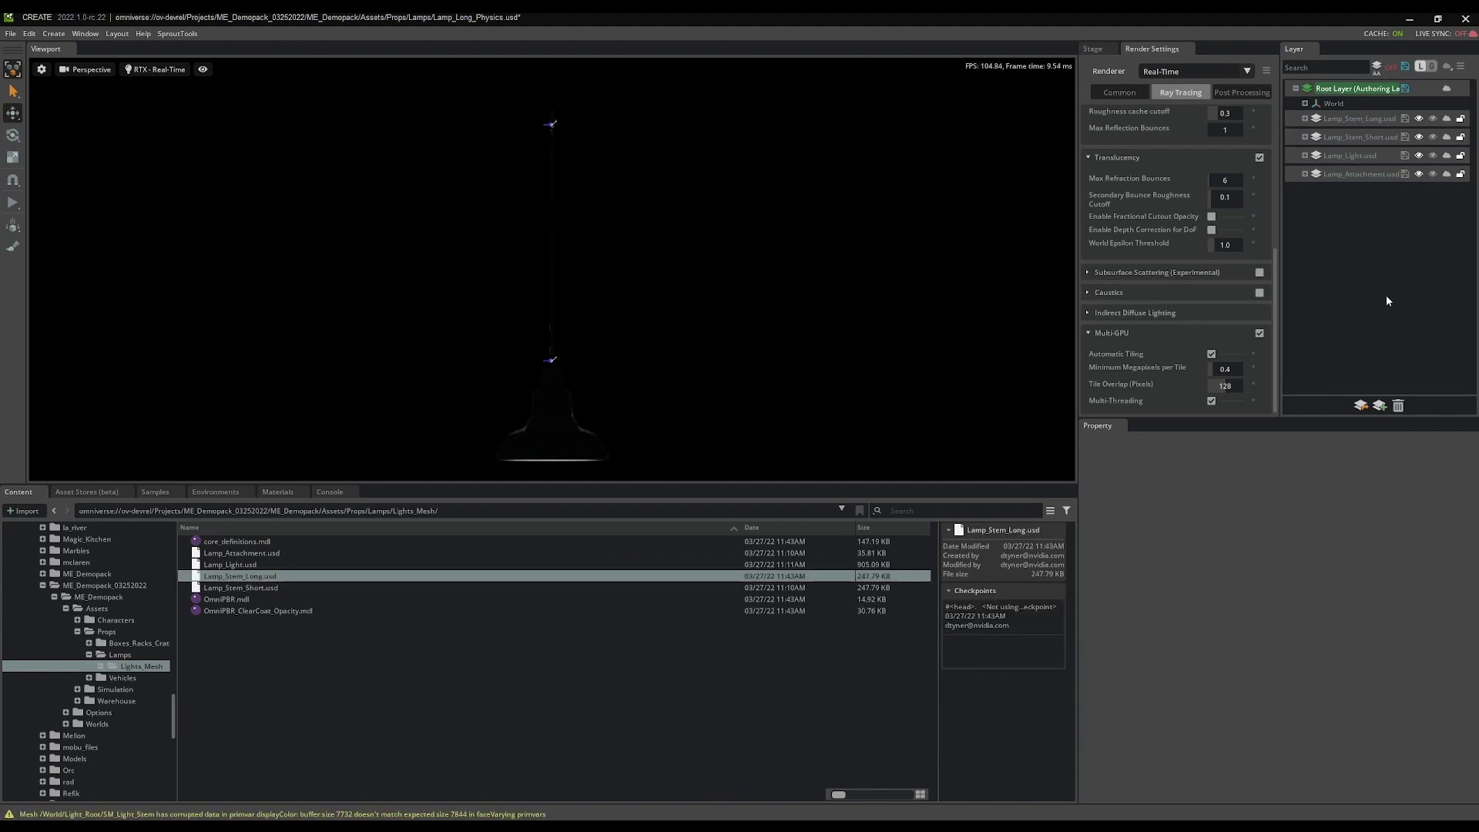
{"action": "left_click", "coordinate": [1403, 67]}
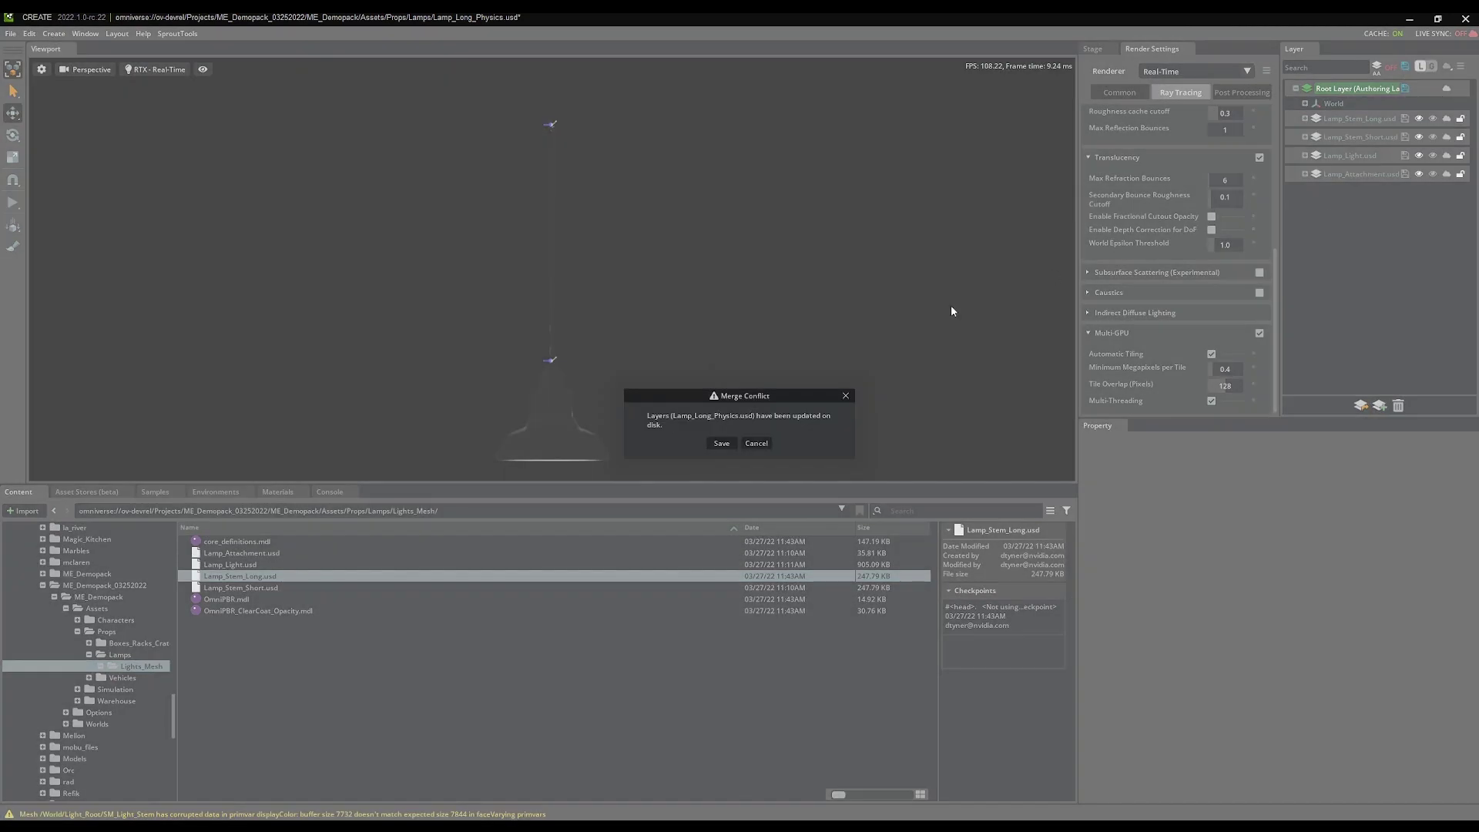
{"action": "left_click", "coordinate": [720, 443]}
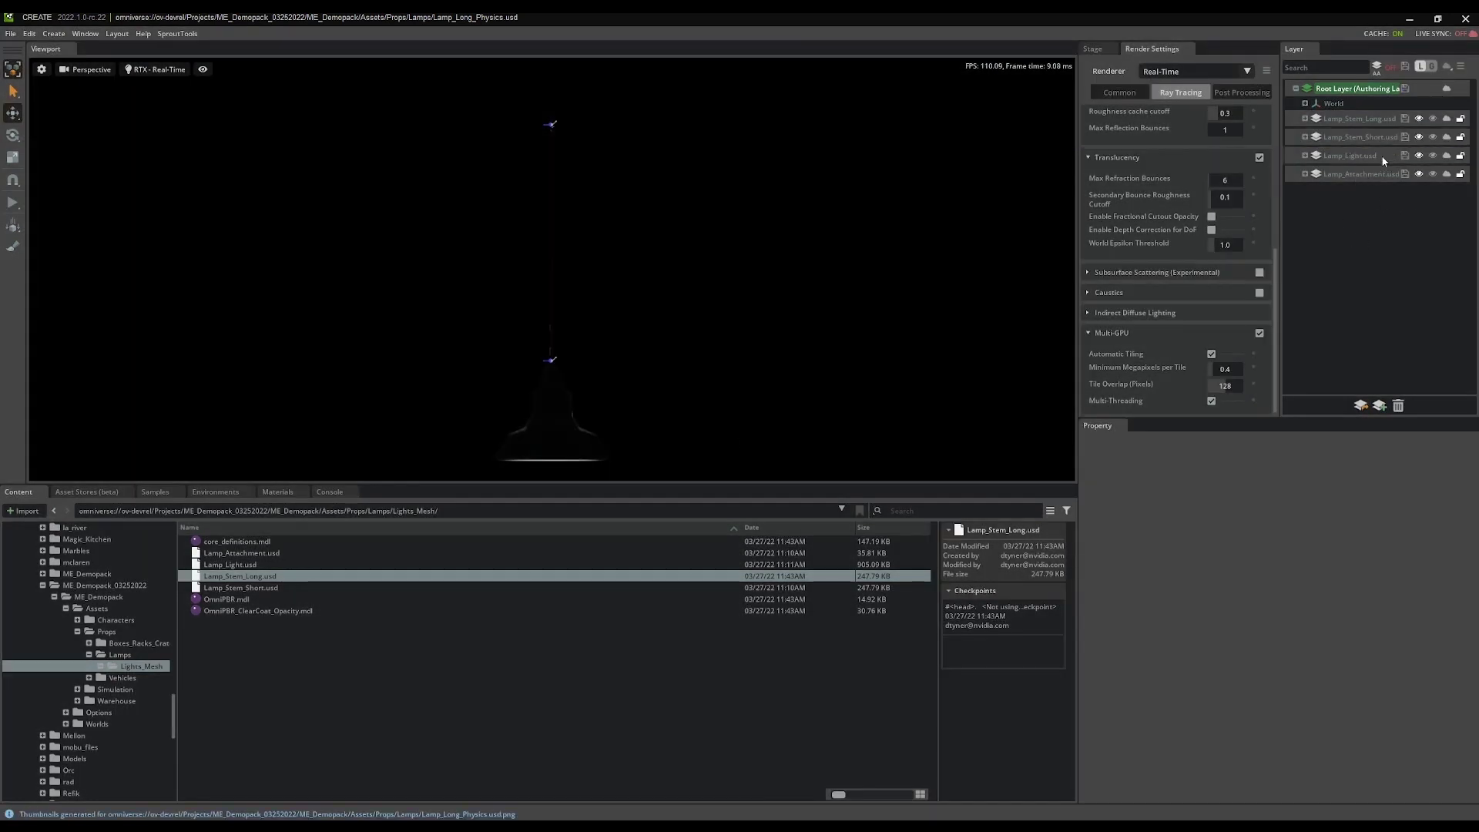
Show the stage hierarchy with more room and expand Light_Root
{"action": "left_click", "coordinate": [1092, 48]}
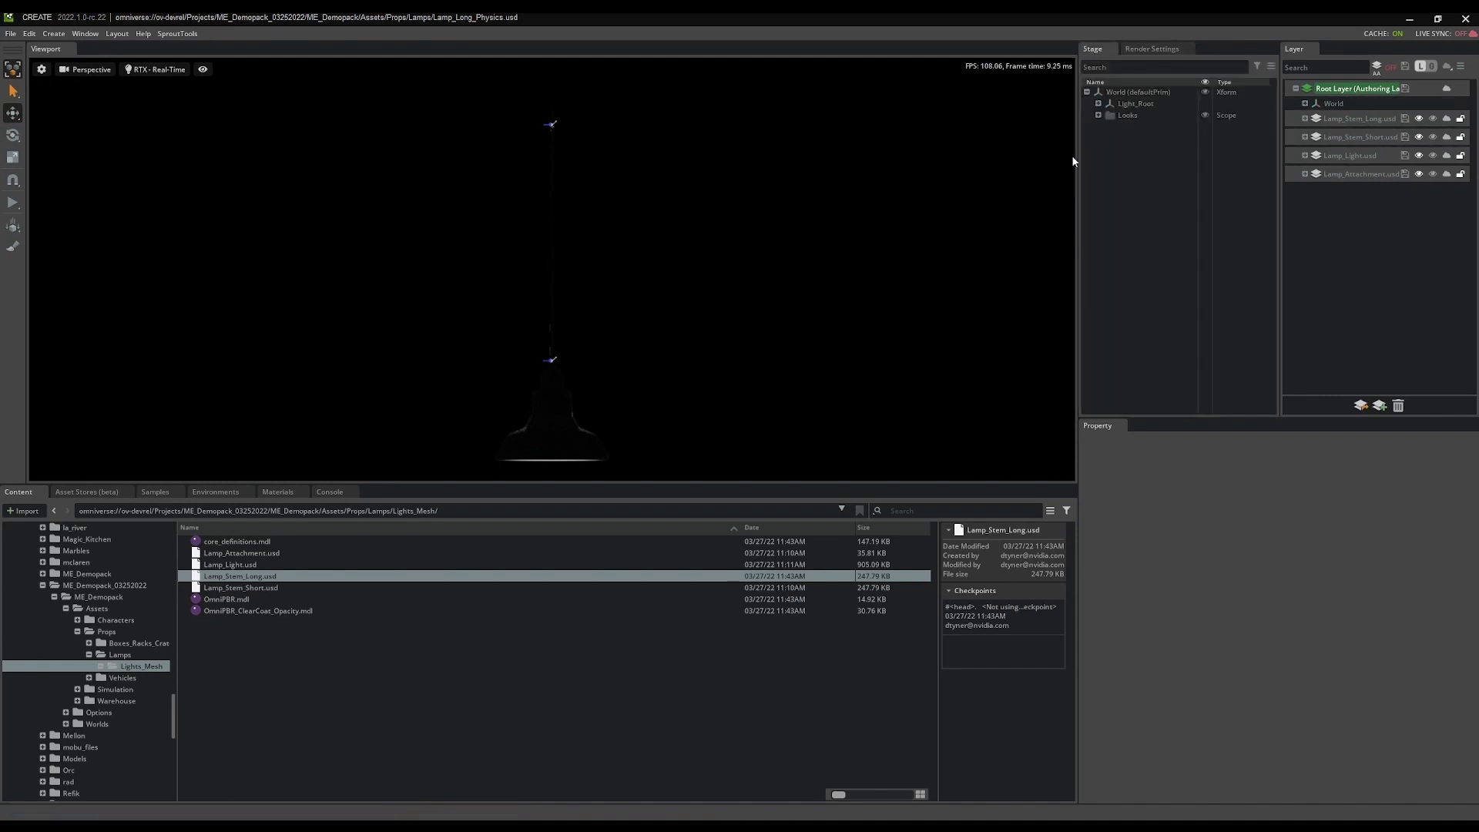
{"action": "left_click_drag", "start_coordinate": [1076, 158], "coordinate": [1005, 135]}
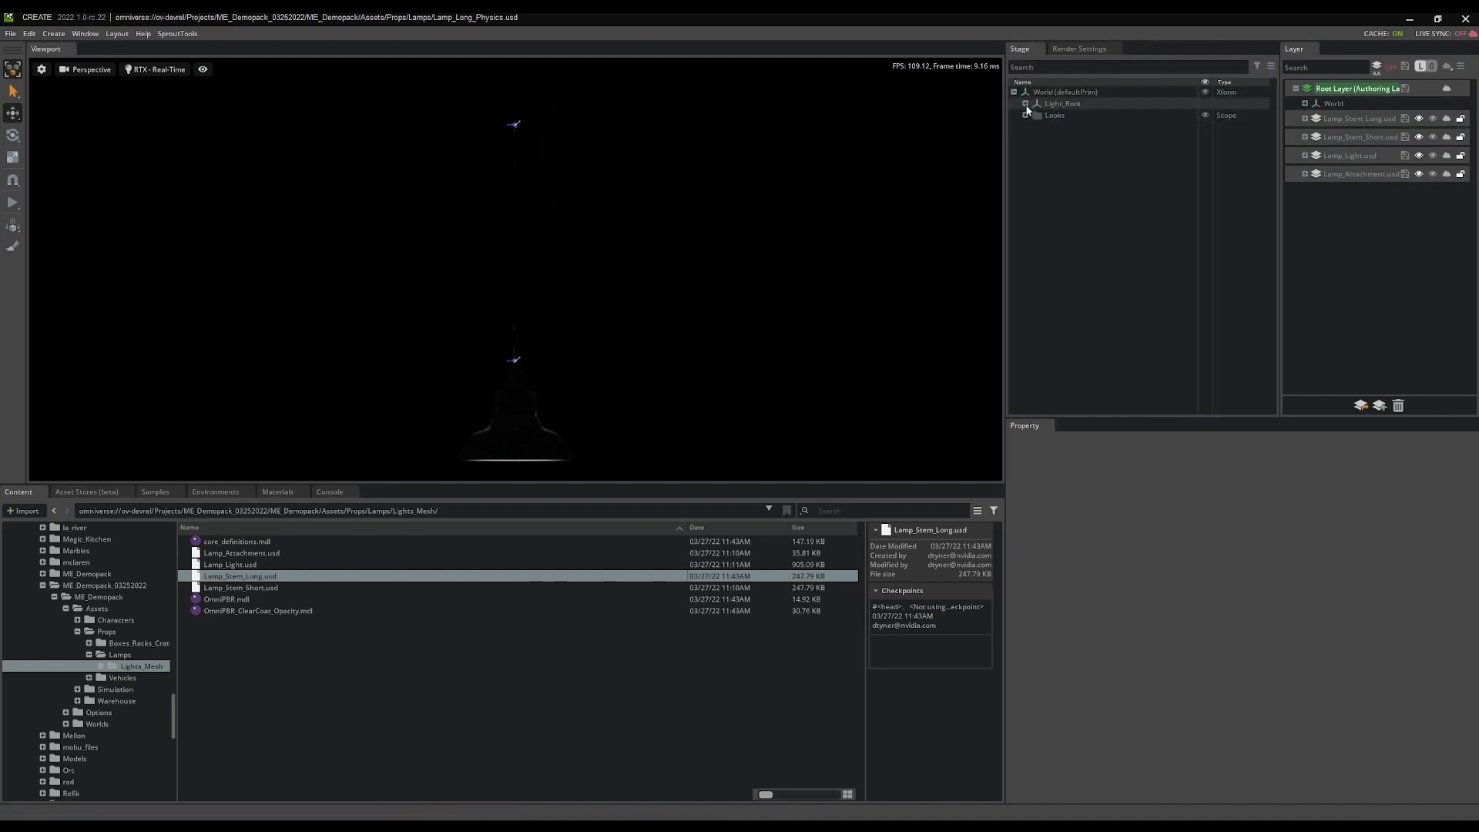
{"action": "left_click", "coordinate": [1025, 104]}
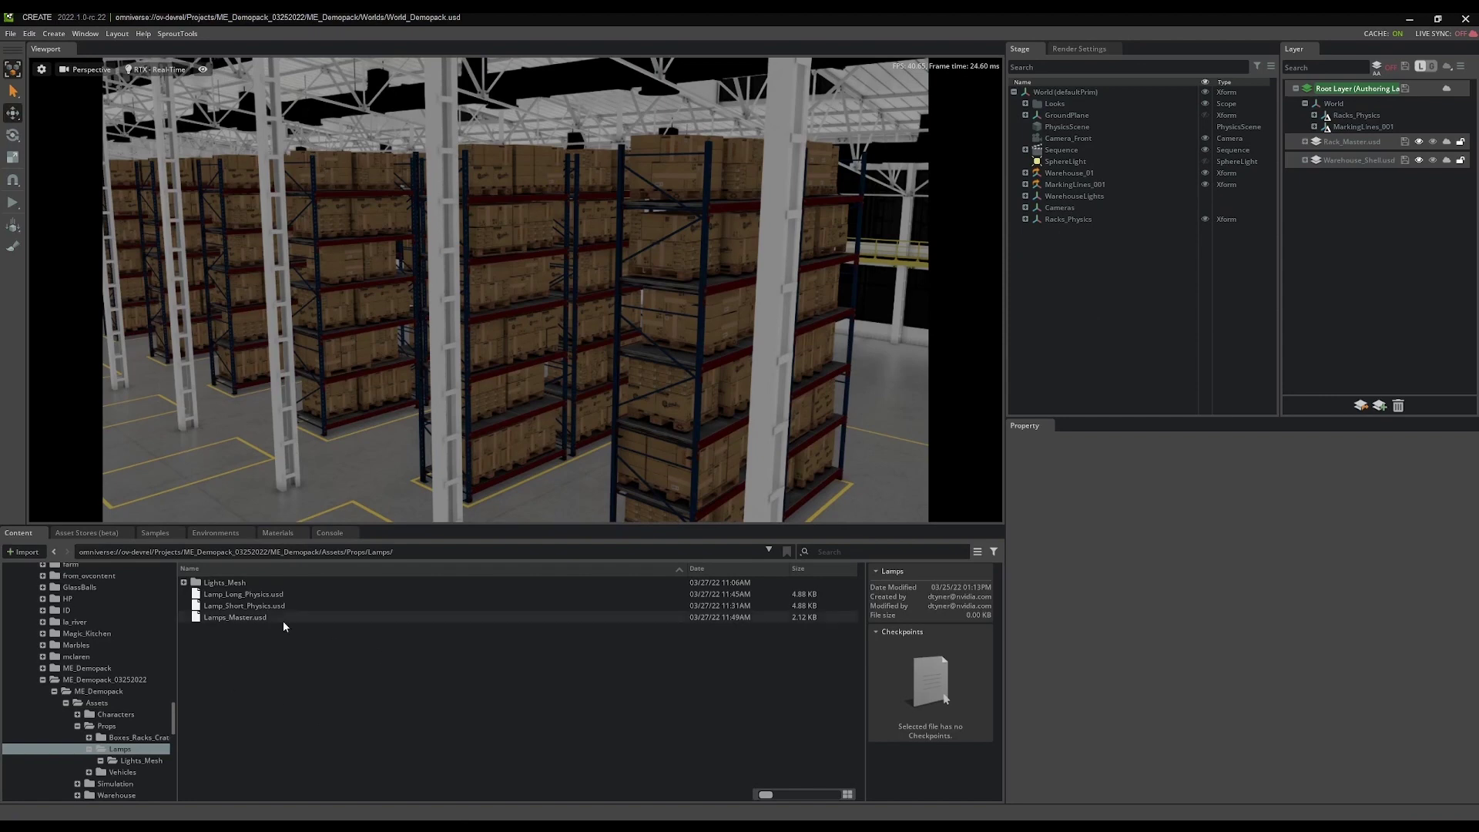
Add Lamps_Master.usd from the Lamps folder as a sublayer of the world's root layer and save World_Demopack.usd over the disk version
{"action": "left_click", "coordinate": [236, 620]}
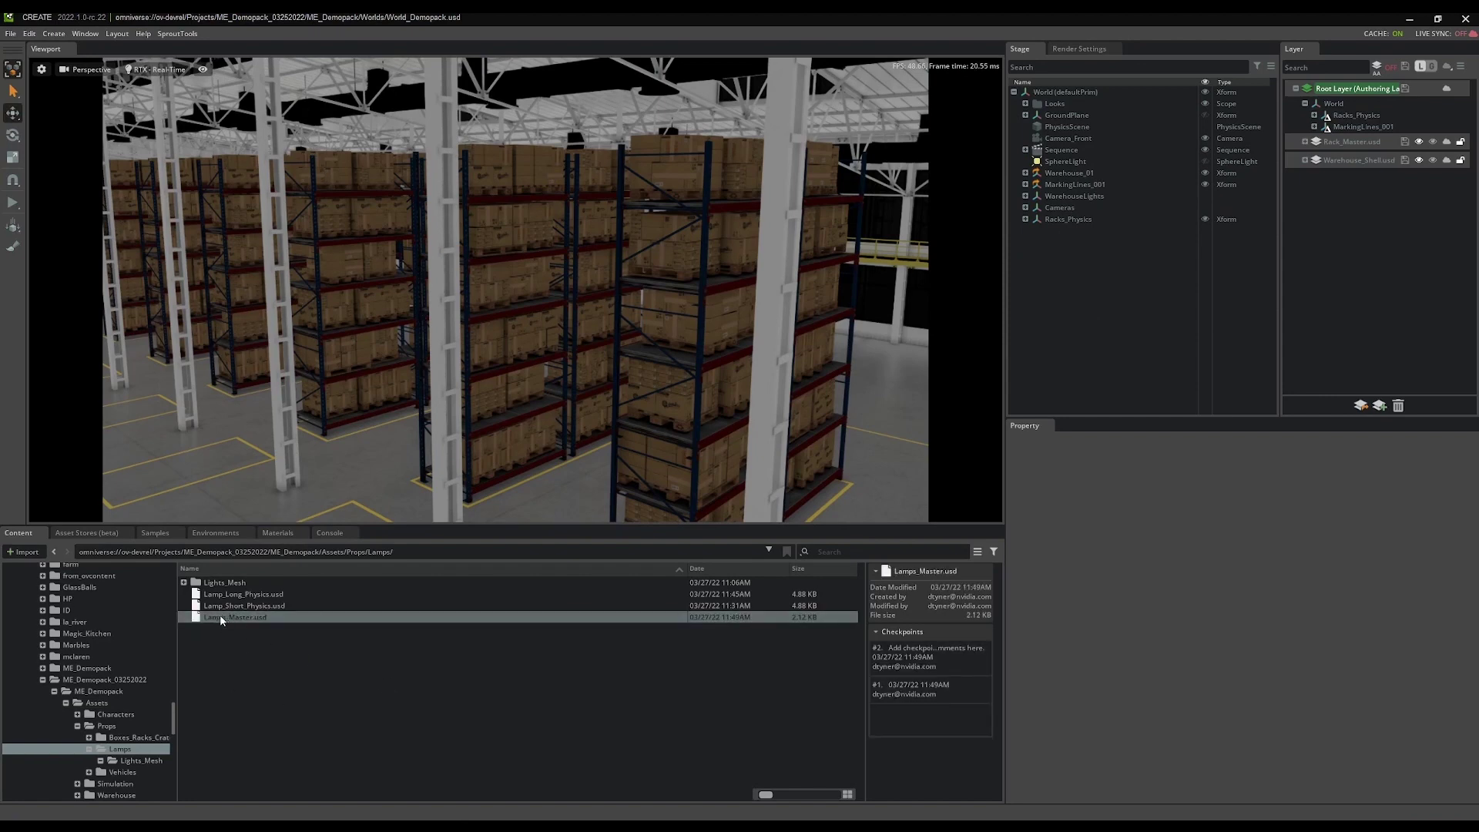
{"action": "left_click_drag", "start_coordinate": [215, 616], "coordinate": [1412, 322]}
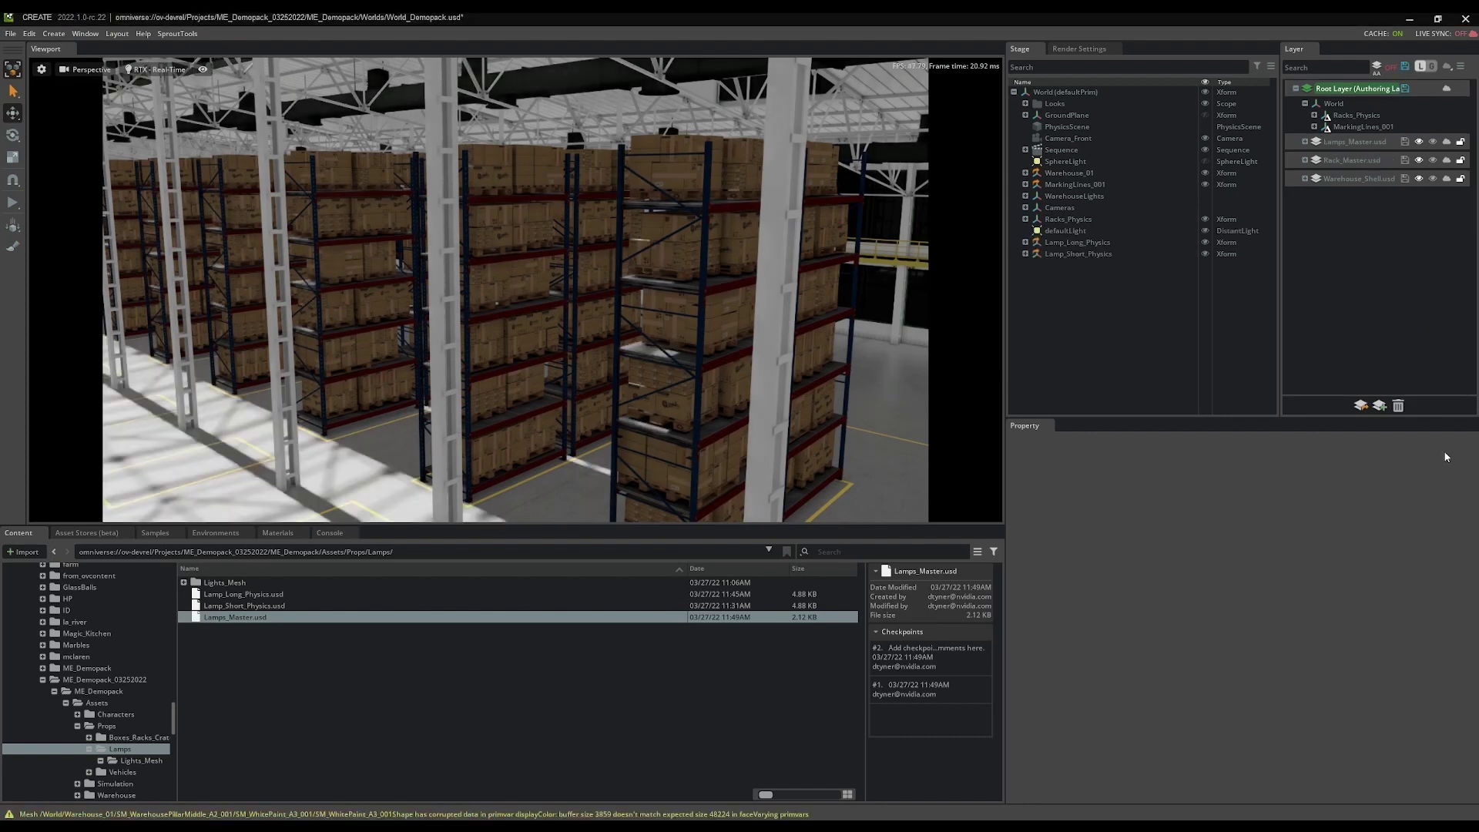
{"action": "left_click", "coordinate": [1405, 88]}
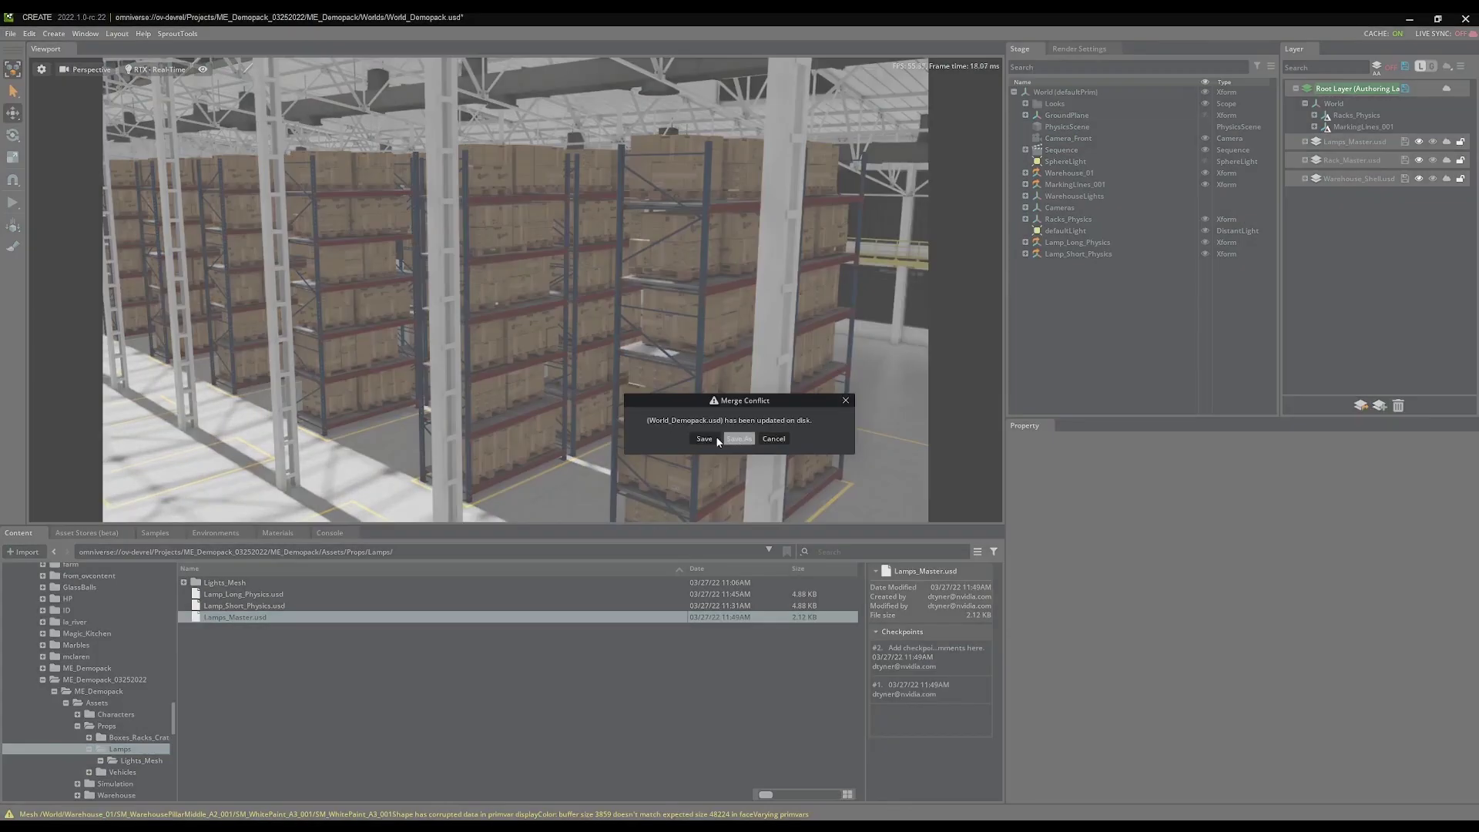
{"action": "left_click", "coordinate": [705, 439]}
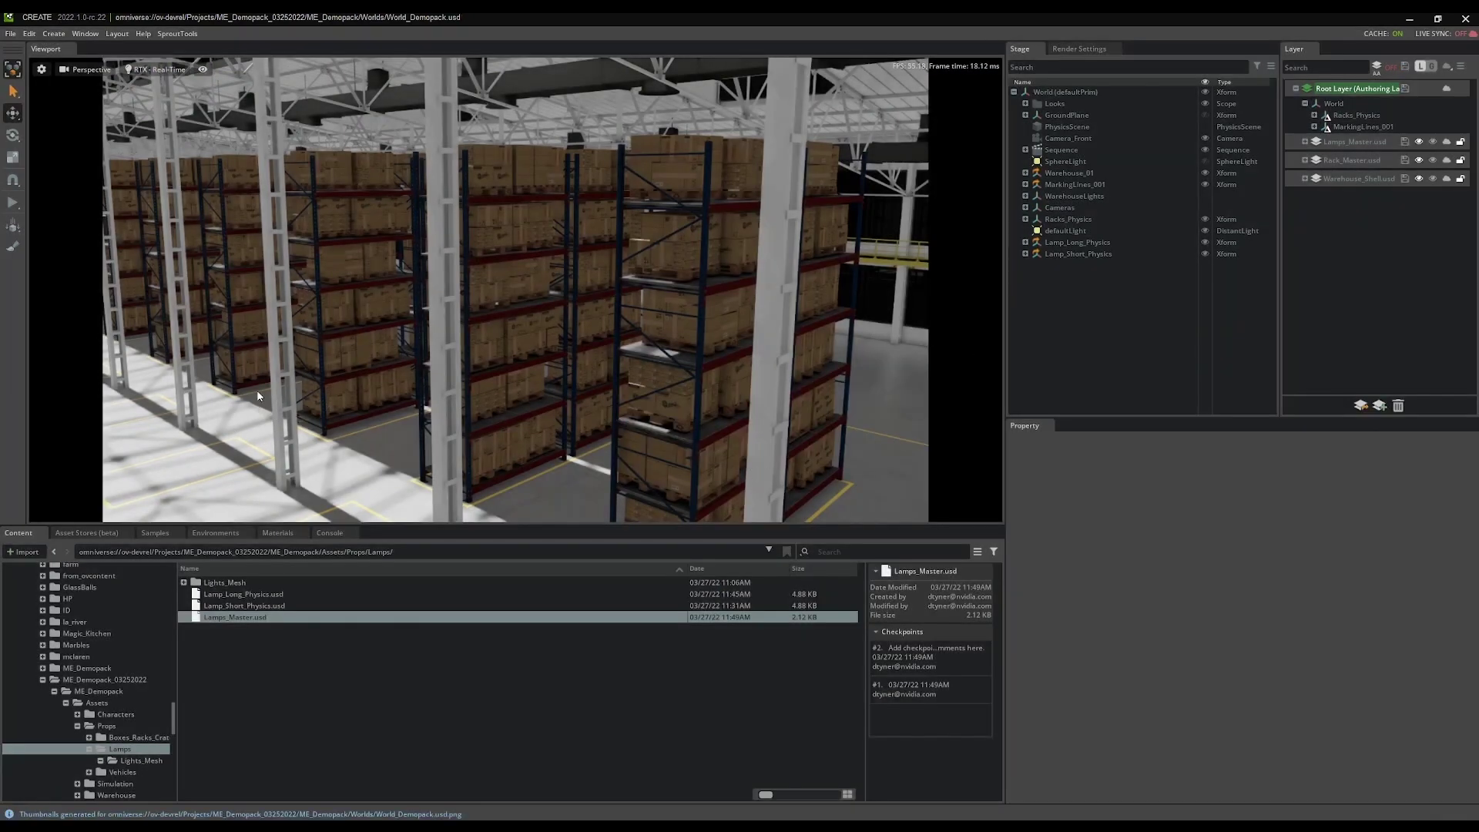
Make Lamps_Master.usd the authoring layer, delete defaultLight from the stage, and save that layer
{"action": "right_click_drag", "start_coordinate": [257, 395], "coordinate": [266, 453]}
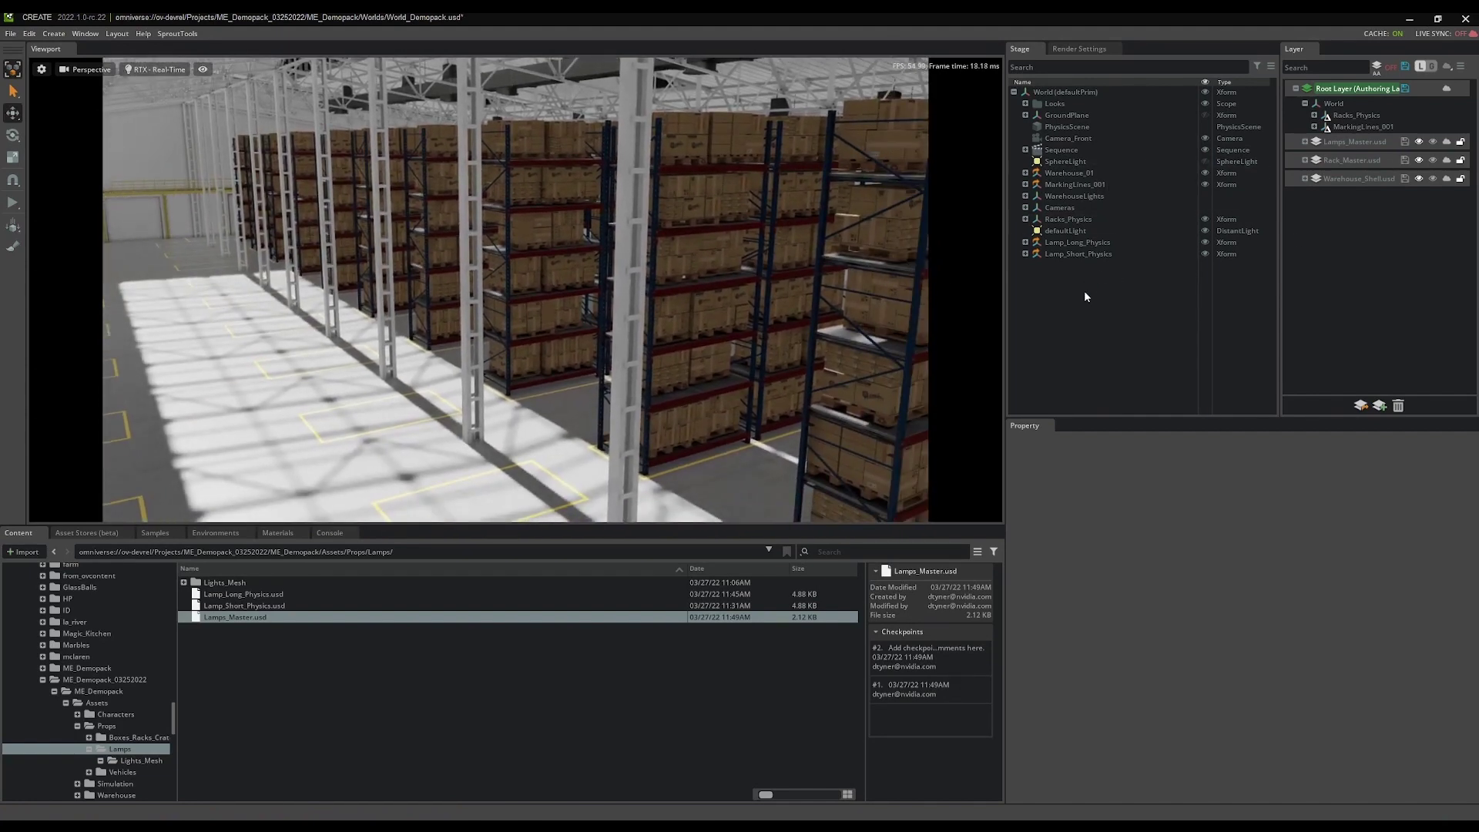
{"action": "right_click_drag", "start_coordinate": [473, 417], "coordinate": [491, 414]}
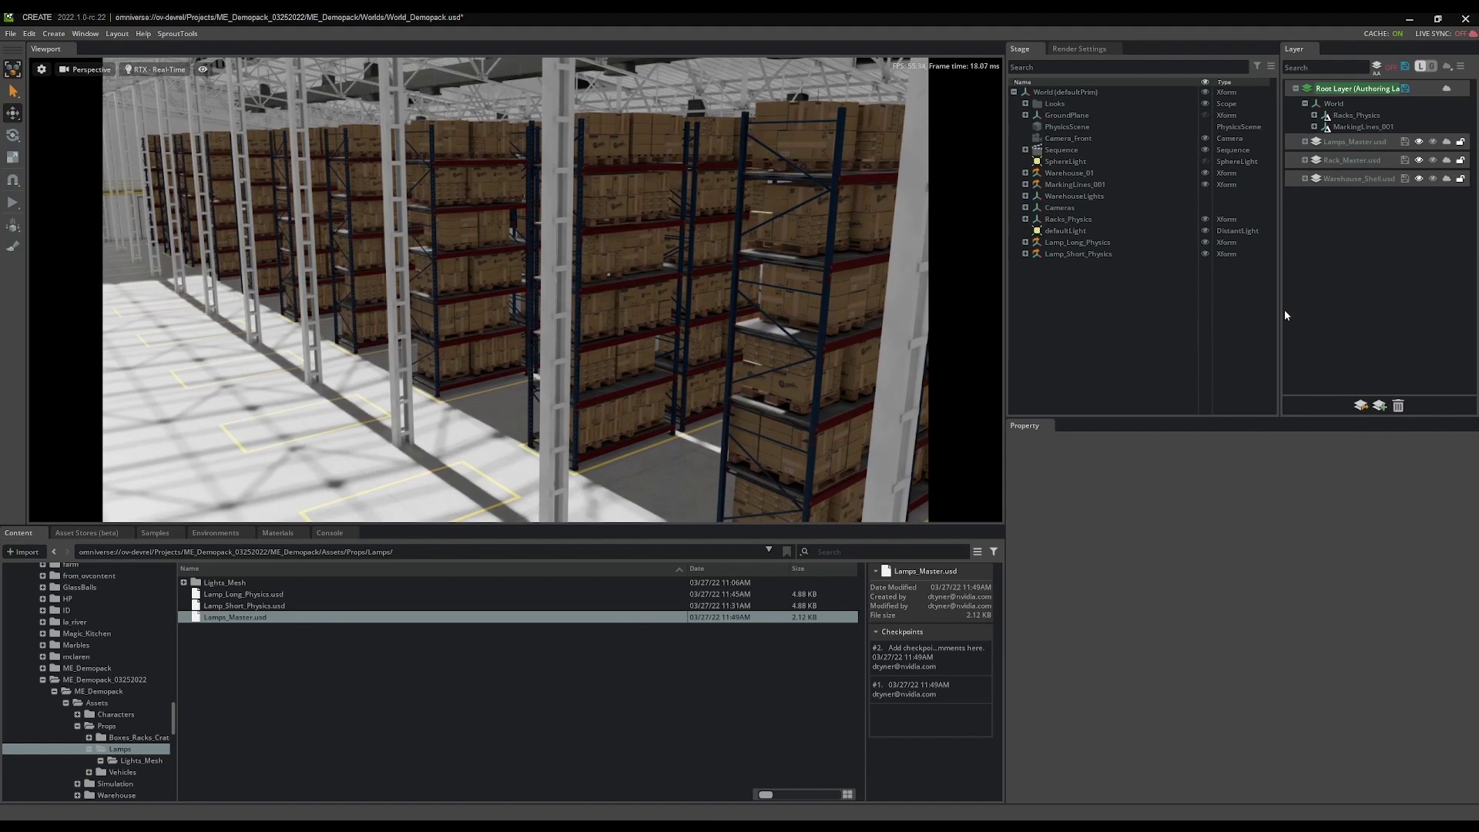
{"action": "double_click", "coordinate": [1349, 145]}
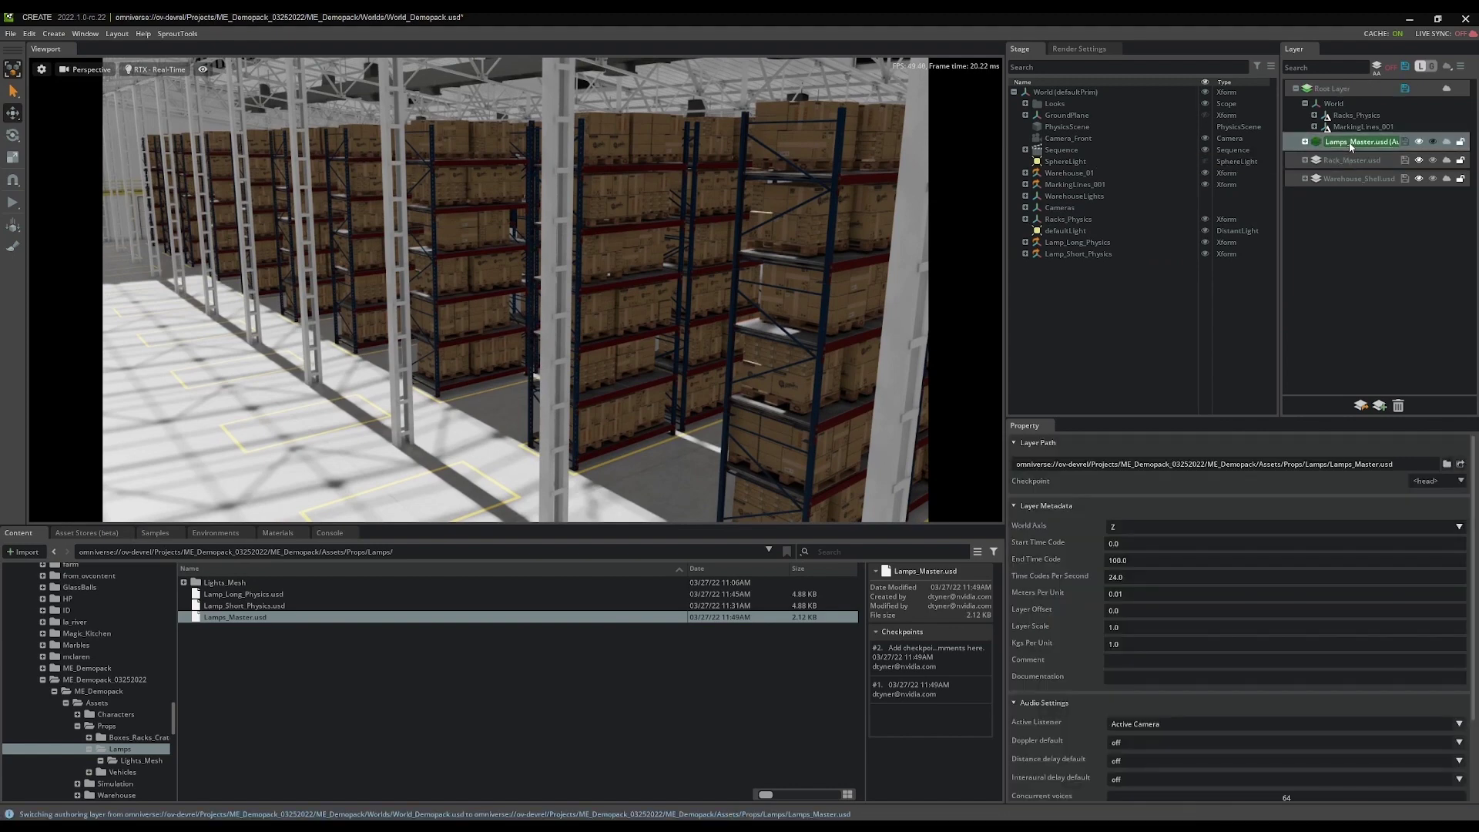
{"action": "left_click_drag", "start_coordinate": [1283, 211], "coordinate": [1230, 219]}
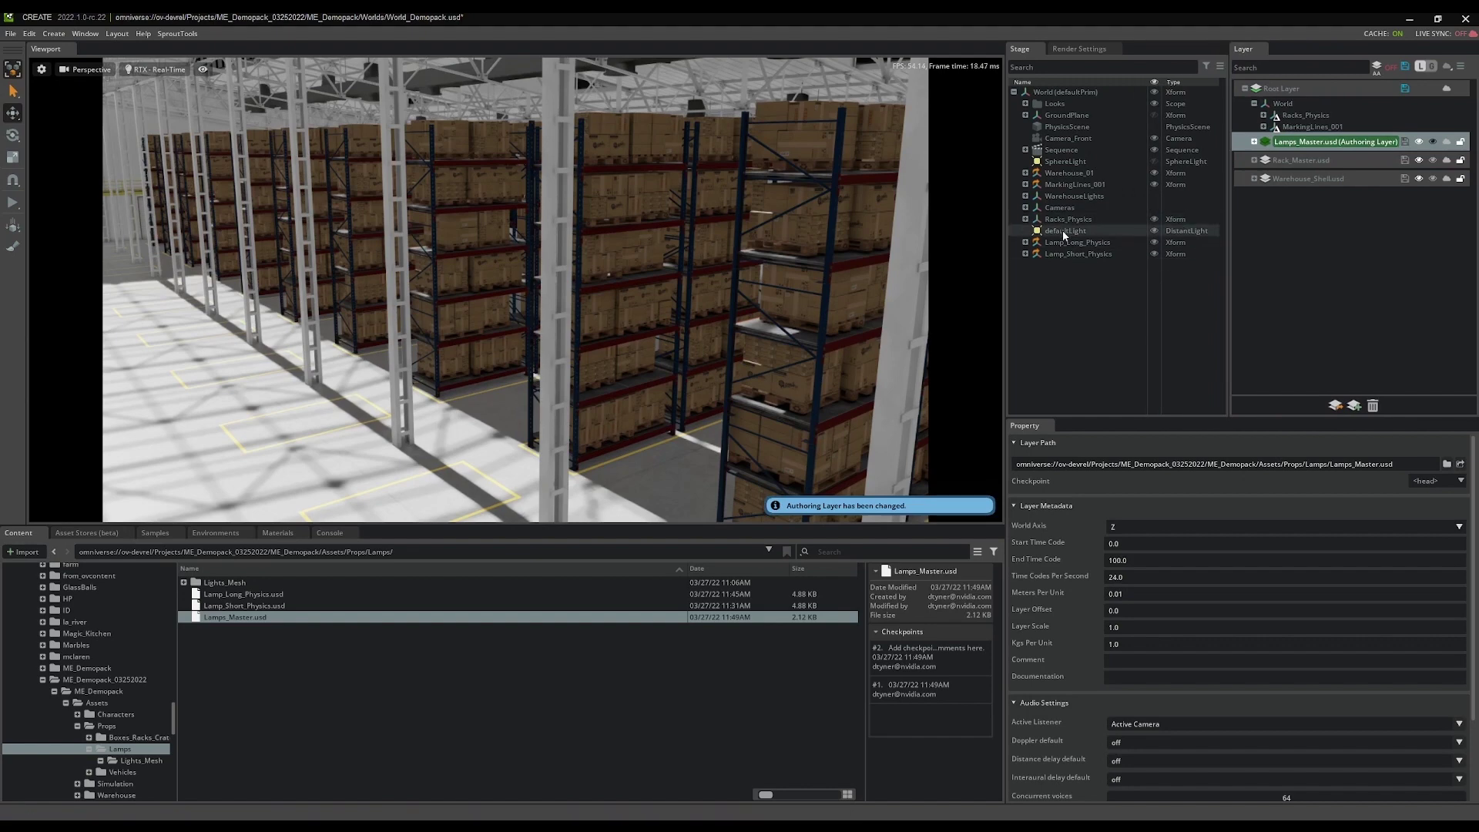
{"action": "left_click", "coordinate": [1063, 231]}
{"action": "key", "text": "Delete"}
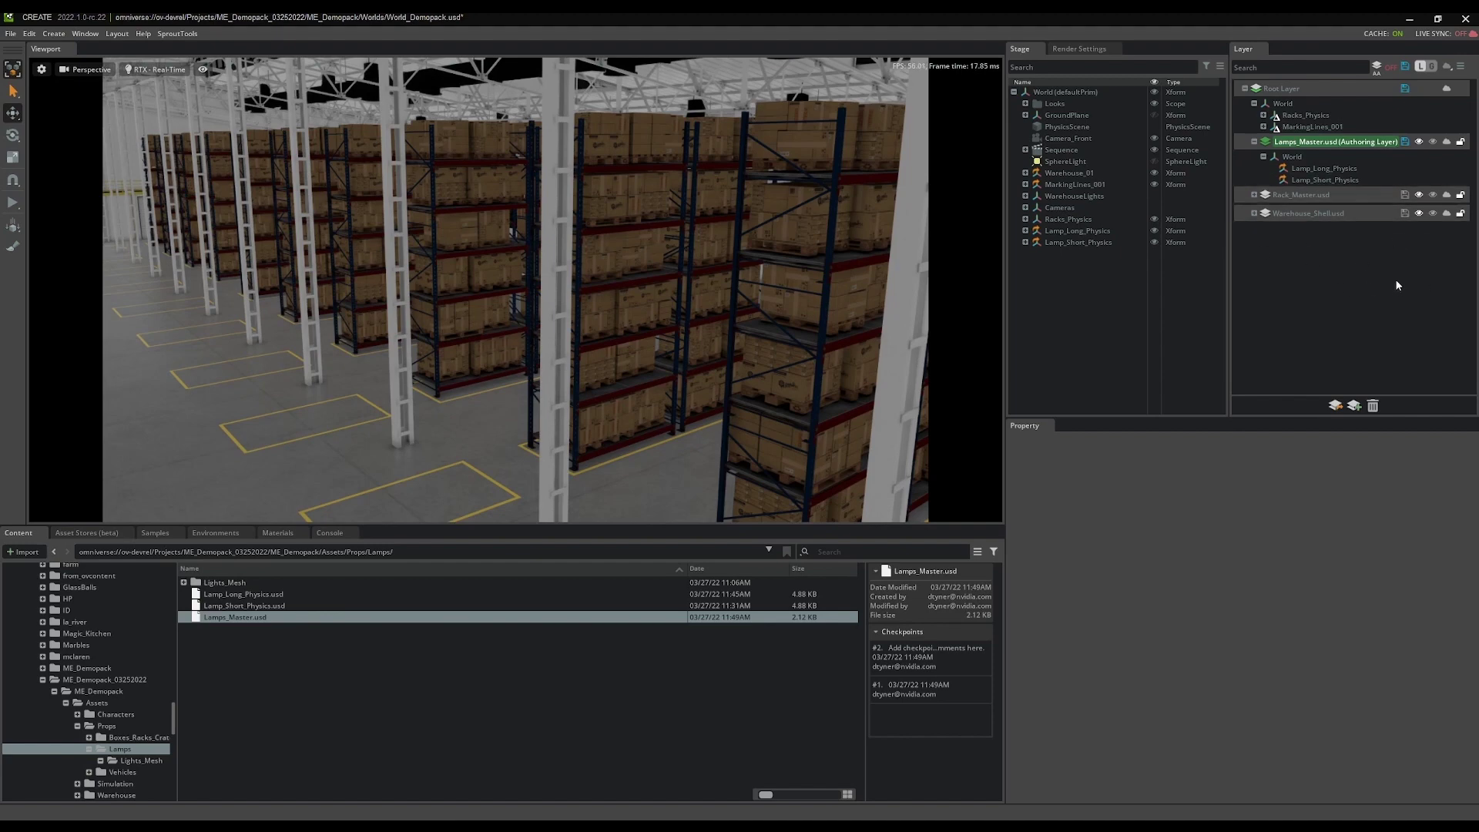
{"action": "left_click", "coordinate": [1405, 142]}
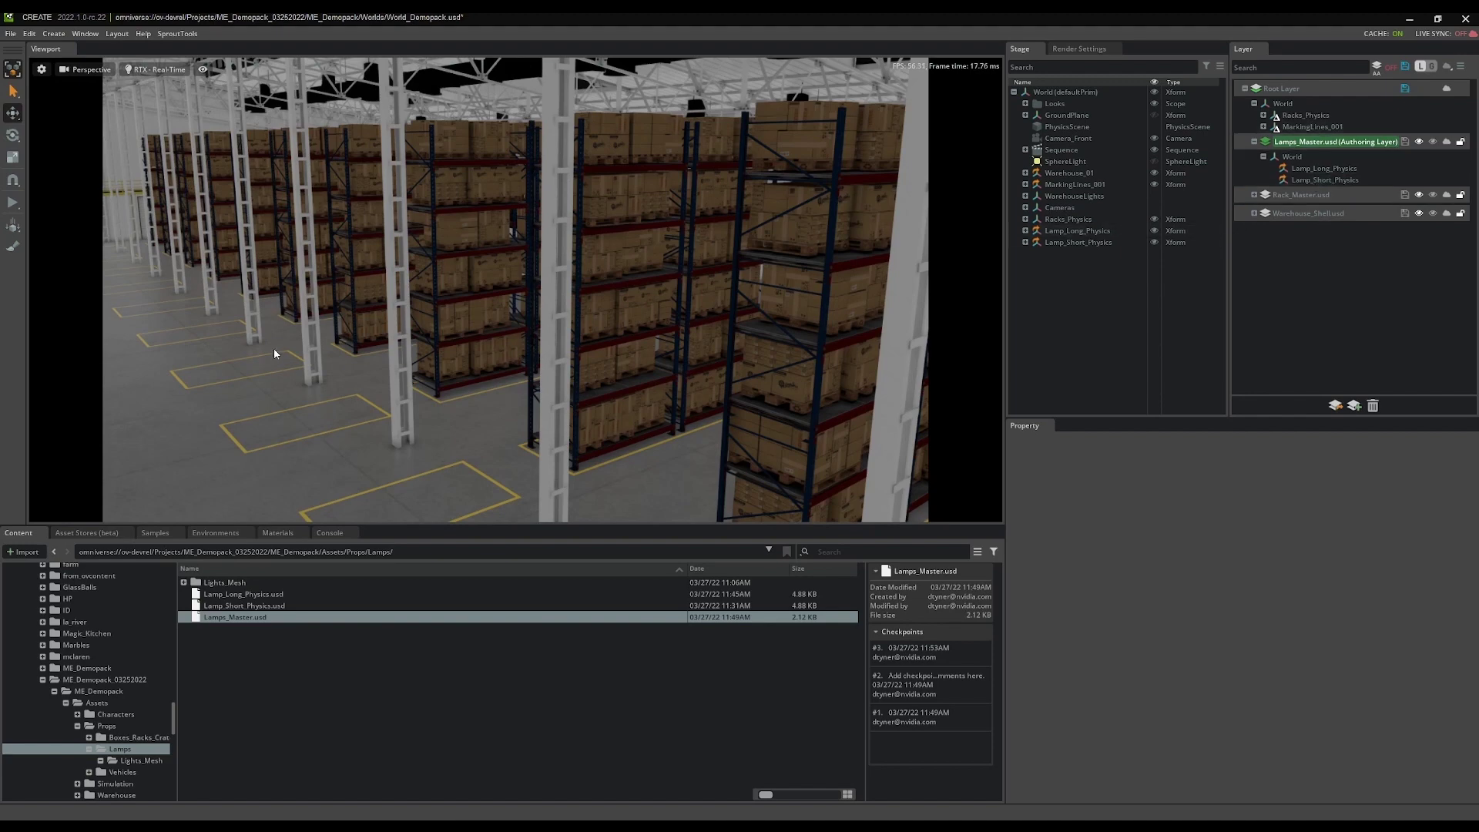
Select Lamp_Long_Physics and Lamp_Short_Physics together and move them from outside the building onto the warehouse floor
{"action": "right_click_drag", "start_coordinate": [687, 290], "coordinate": [470, 279]}
{"action": "key", "text": "w"}
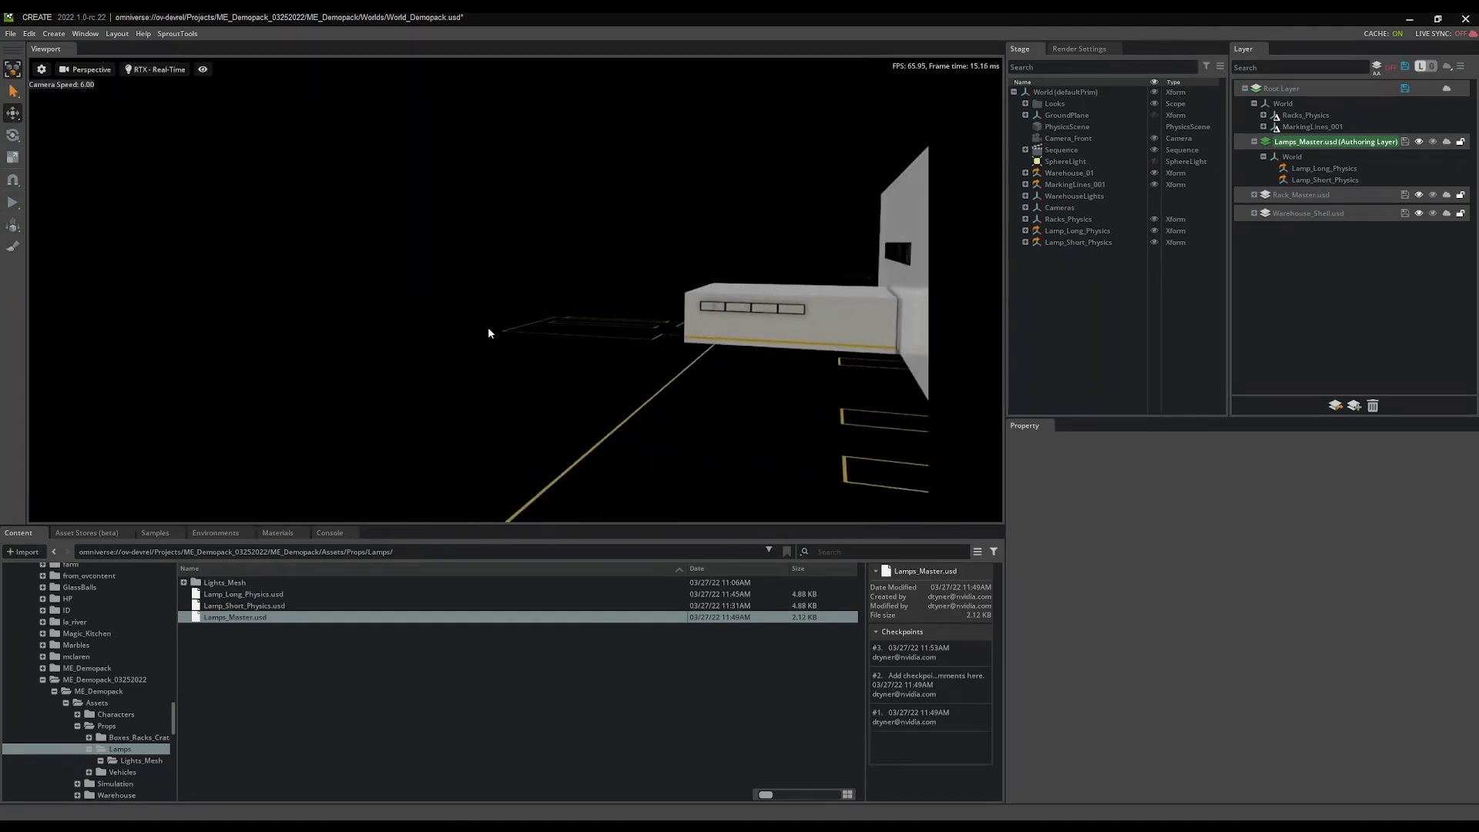
{"action": "left_click", "coordinate": [1061, 233]}
{"action": "left_click", "coordinate": [1065, 241], "text": "shift"}
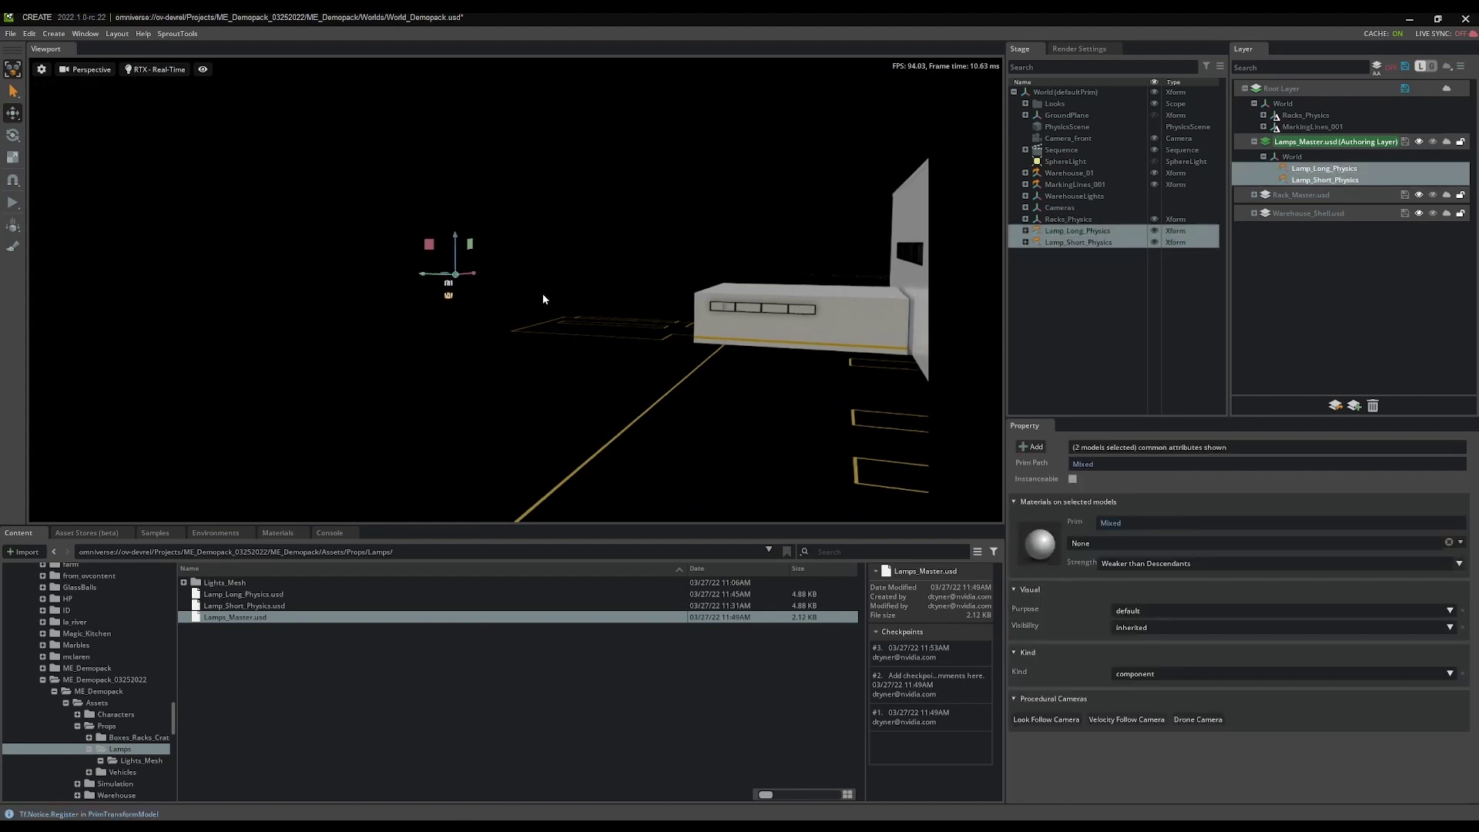
{"action": "right_click_drag", "start_coordinate": [542, 293], "coordinate": [616, 352]}
{"action": "scroll", "coordinate": [627, 380], "scroll_direction": "up", "scroll_amount": 3}
{"action": "left_click_drag", "start_coordinate": [395, 153], "coordinate": [778, 278]}
{"action": "scroll", "coordinate": [778, 316], "scroll_direction": "up", "scroll_amount": 3}
{"action": "key", "text": "f"}
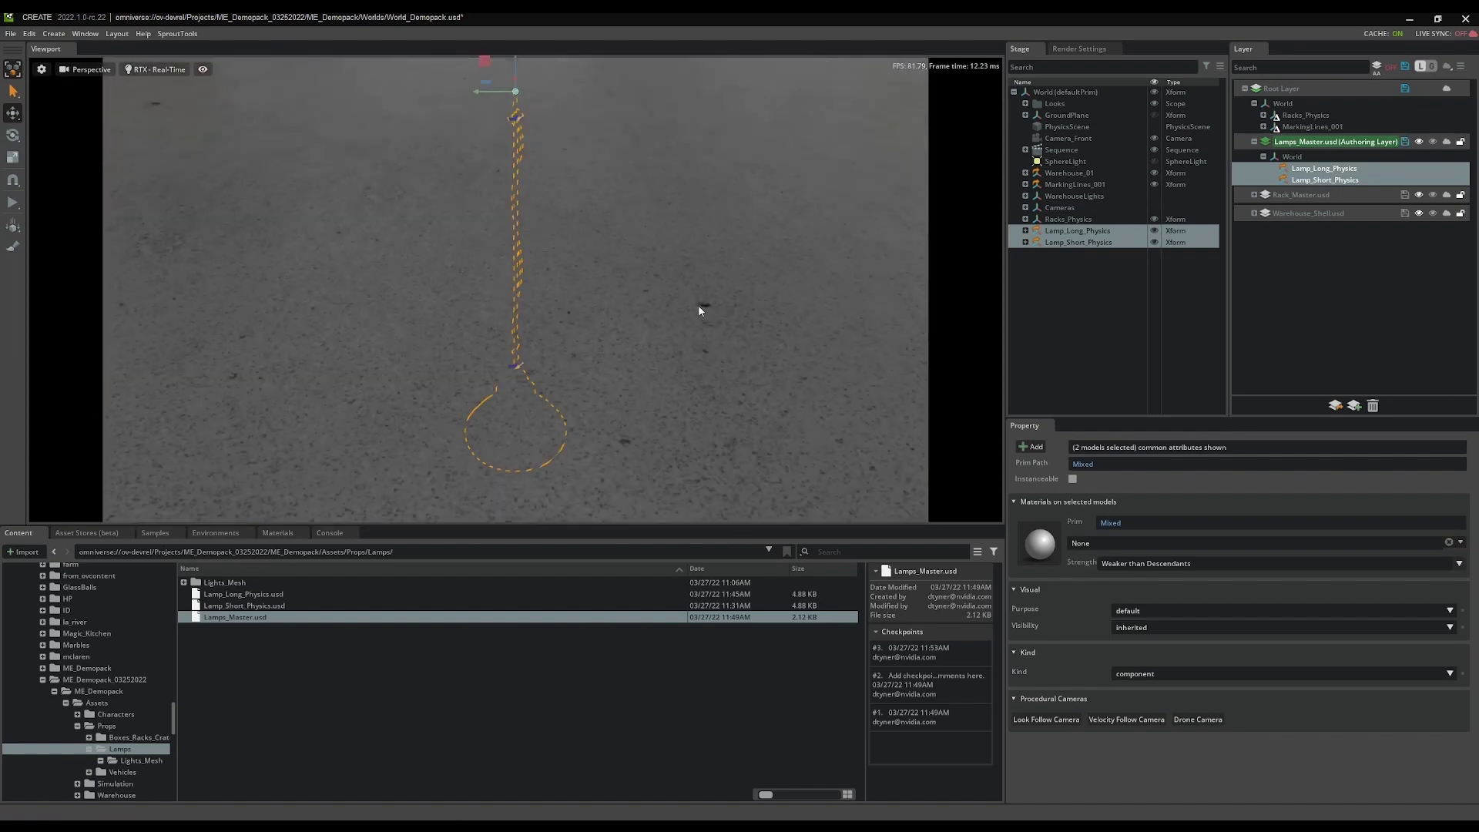
Move both lamps to the end of the storage racks and raise them to about Z 725
{"action": "right_click_drag", "start_coordinate": [701, 307], "coordinate": [801, 229]}
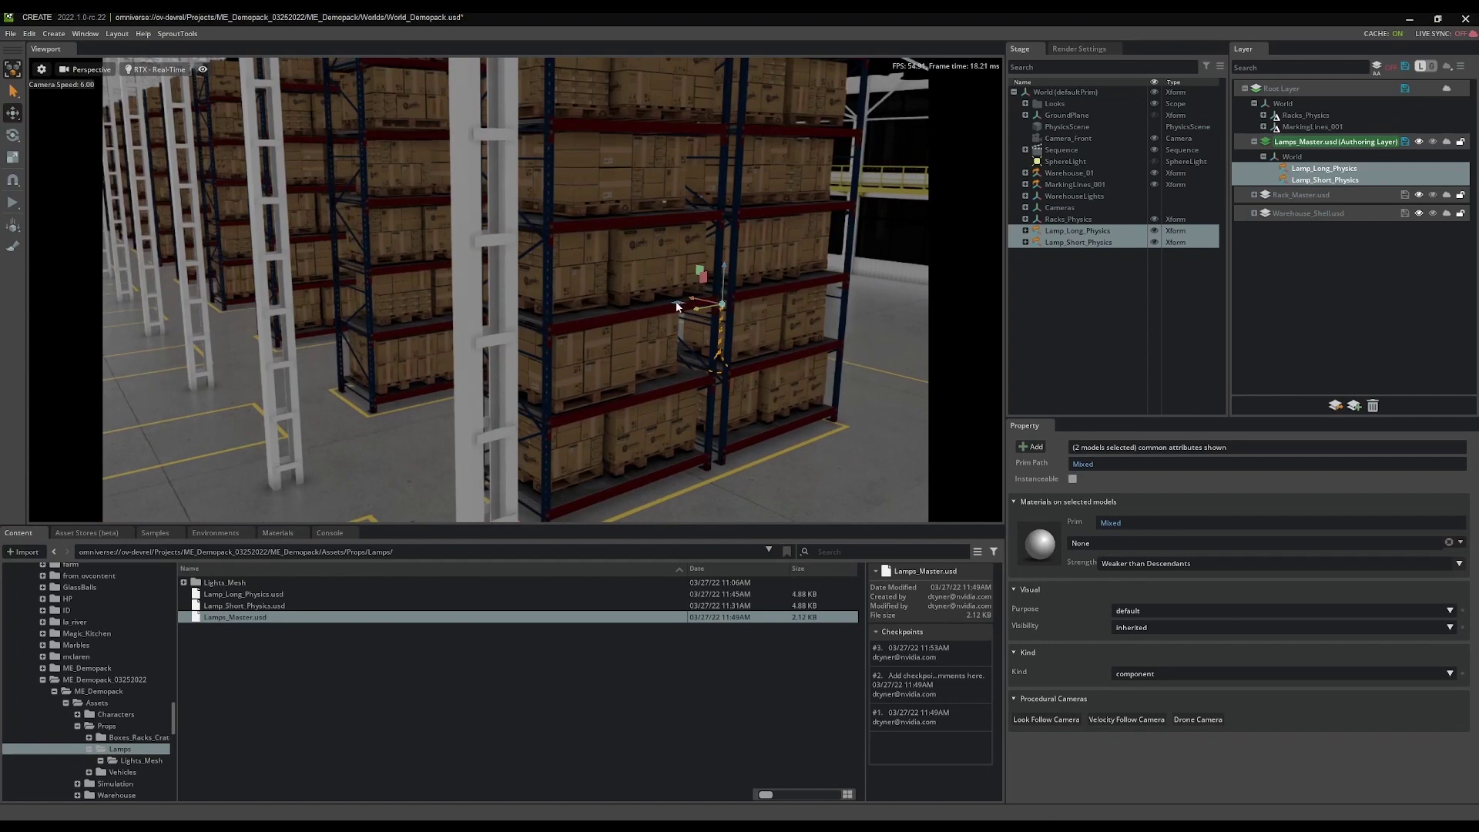
{"action": "left_click_drag", "start_coordinate": [676, 306], "coordinate": [709, 515]}
{"action": "left_click_drag", "start_coordinate": [826, 506], "coordinate": [844, 27]}
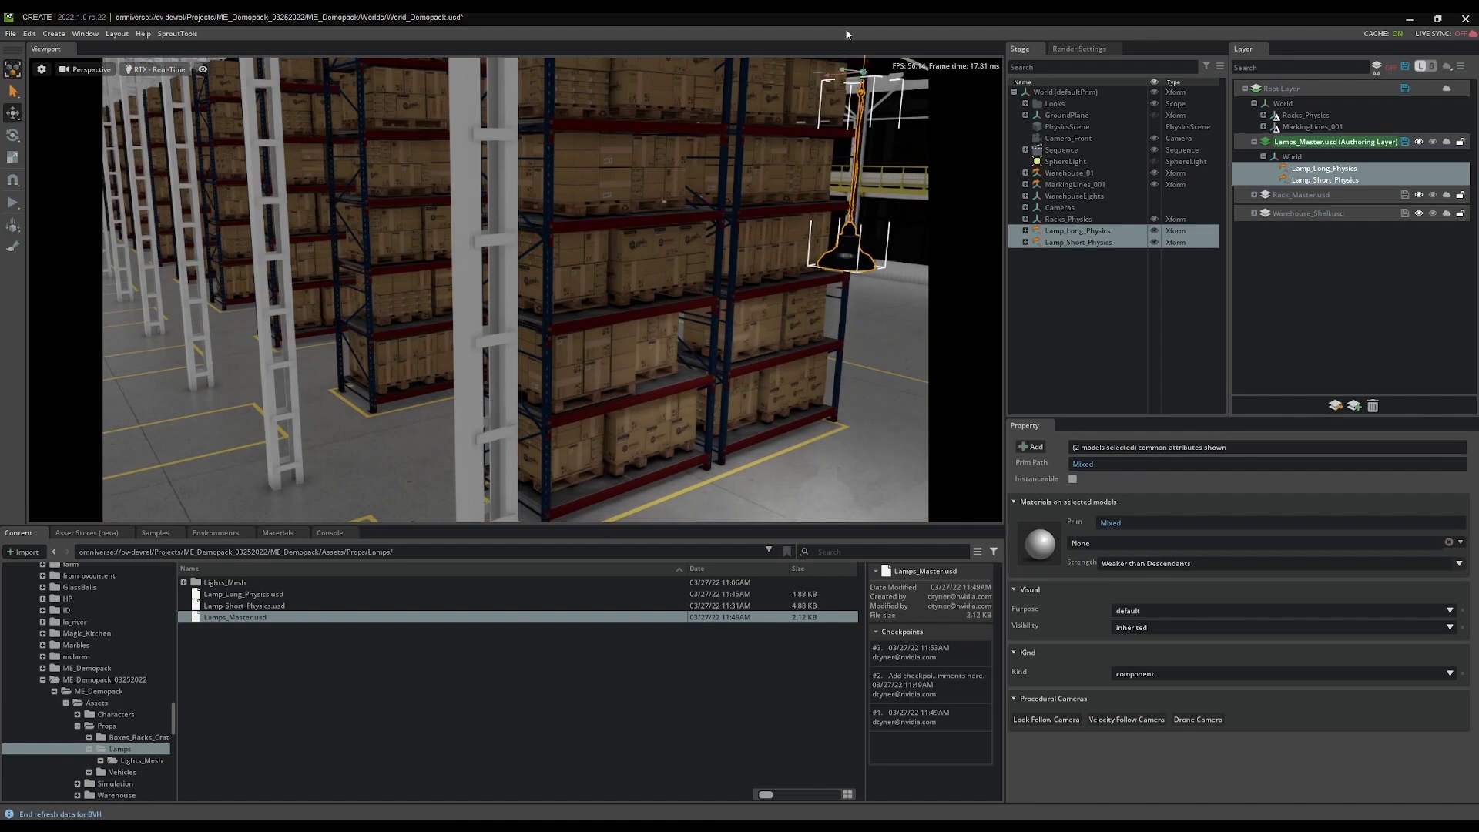
Space the two lamps apart along Y, with Lamp_Long_Physics at about -9852 and Lamp_Short_Physics at about -10182
{"action": "left_click", "coordinate": [1078, 230]}
{"action": "key", "text": "f"}
{"action": "right_click_drag", "start_coordinate": [797, 258], "coordinate": [744, 303]}
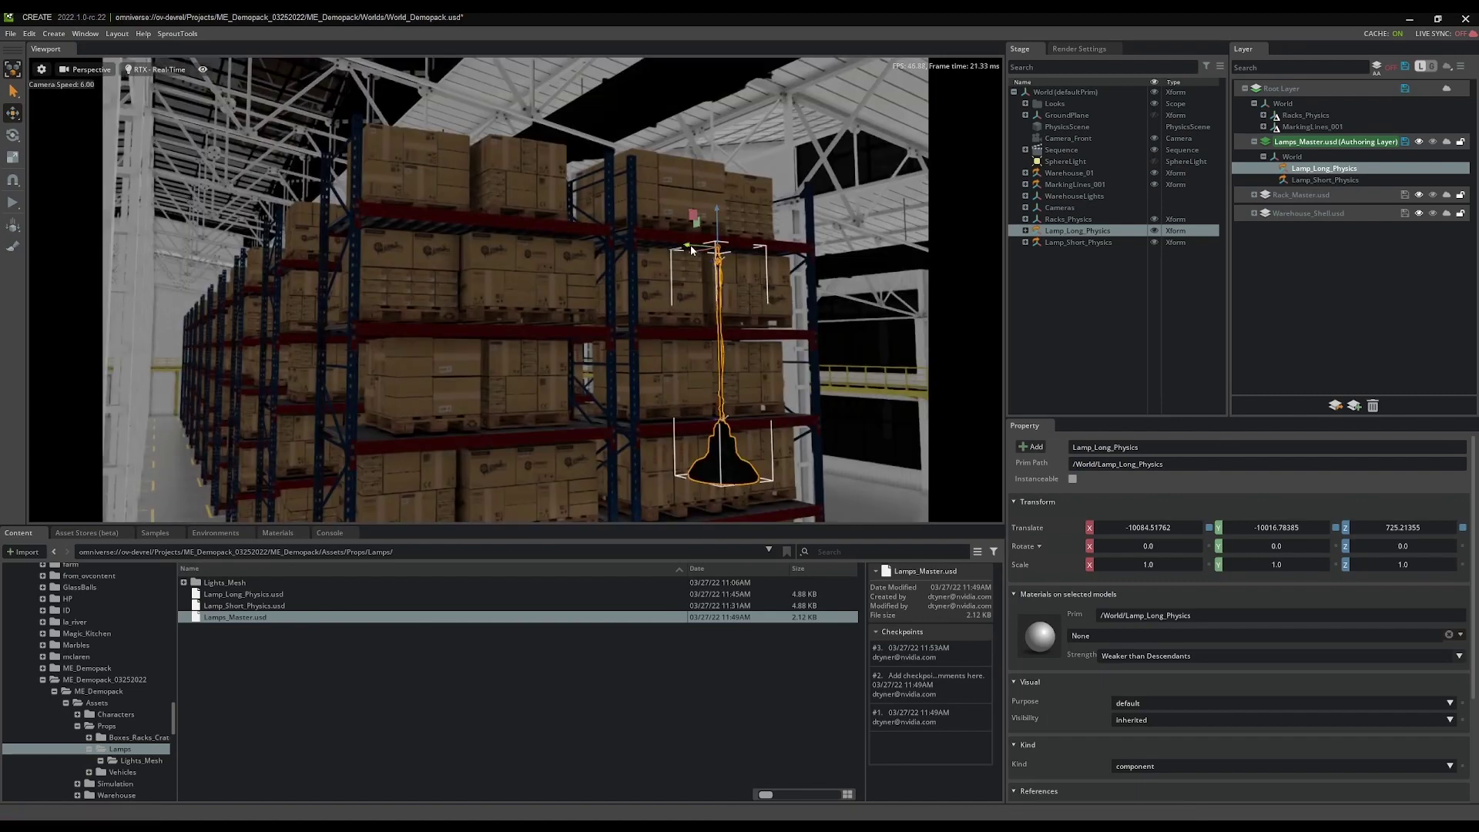
{"action": "left_click_drag", "start_coordinate": [690, 245], "coordinate": [539, 248]}
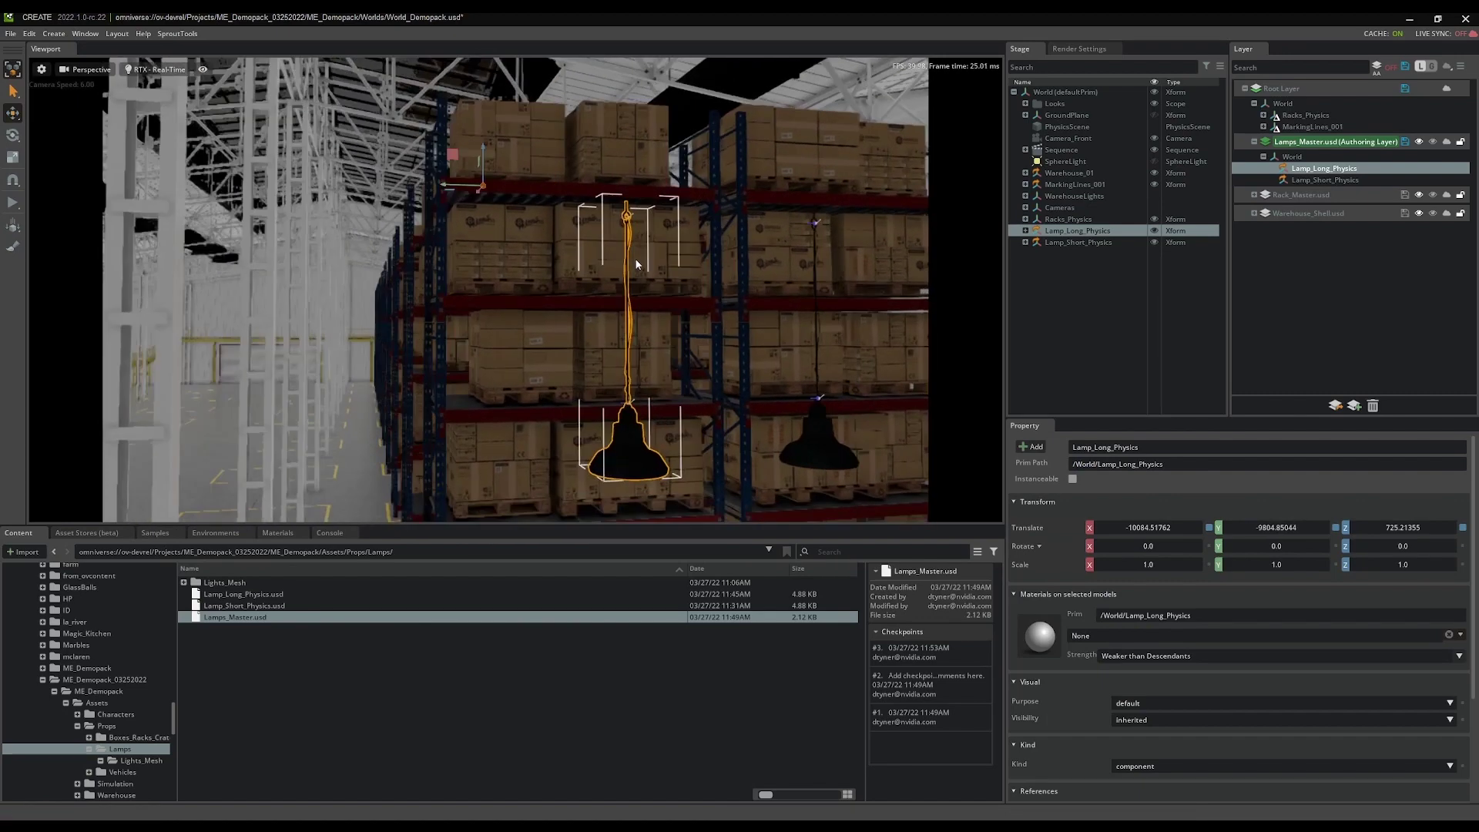
{"action": "right_click_drag", "start_coordinate": [636, 264], "coordinate": [413, 118]}
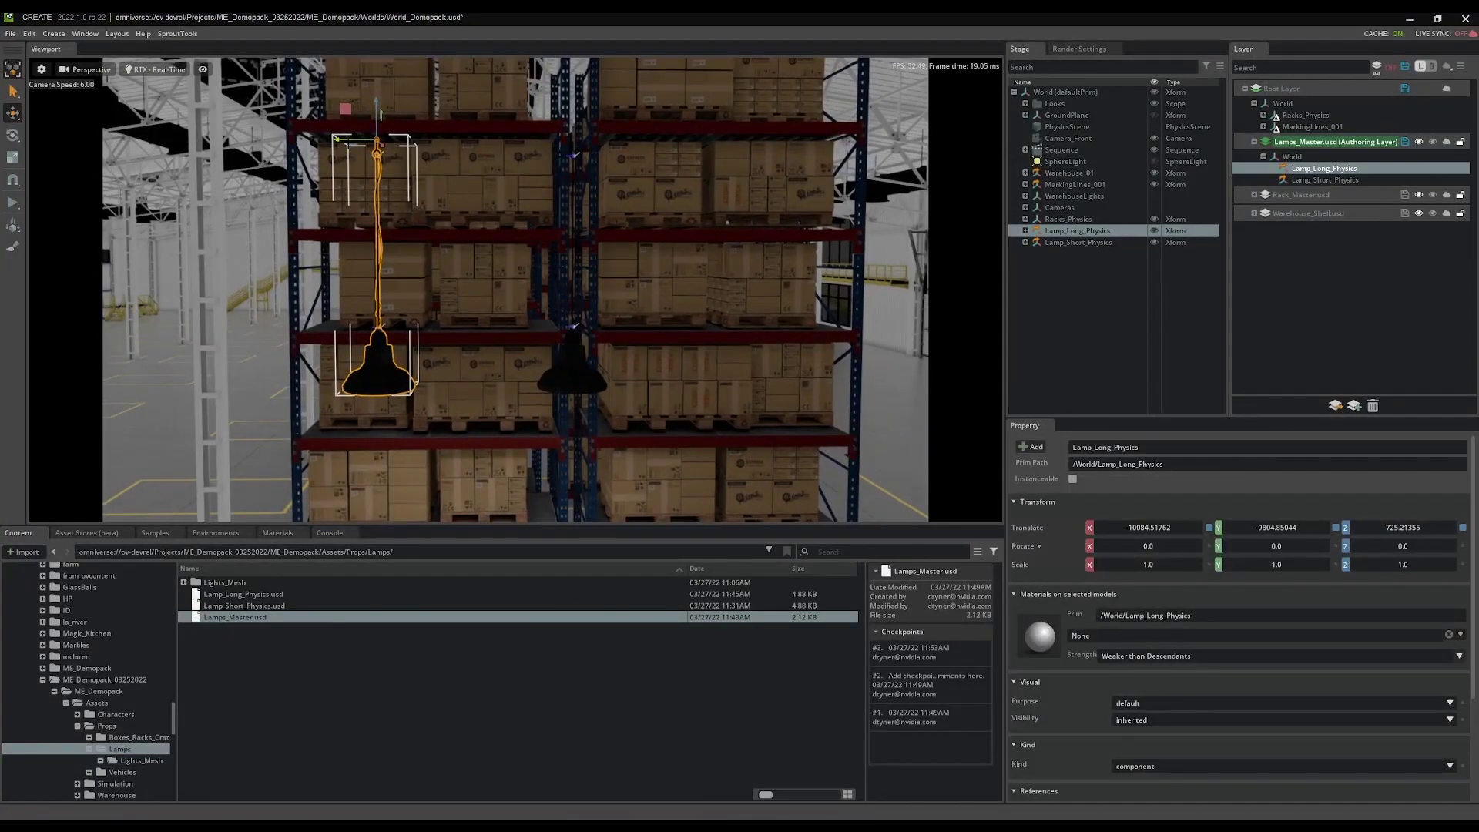
{"action": "left_click_drag", "start_coordinate": [352, 151], "coordinate": [395, 154]}
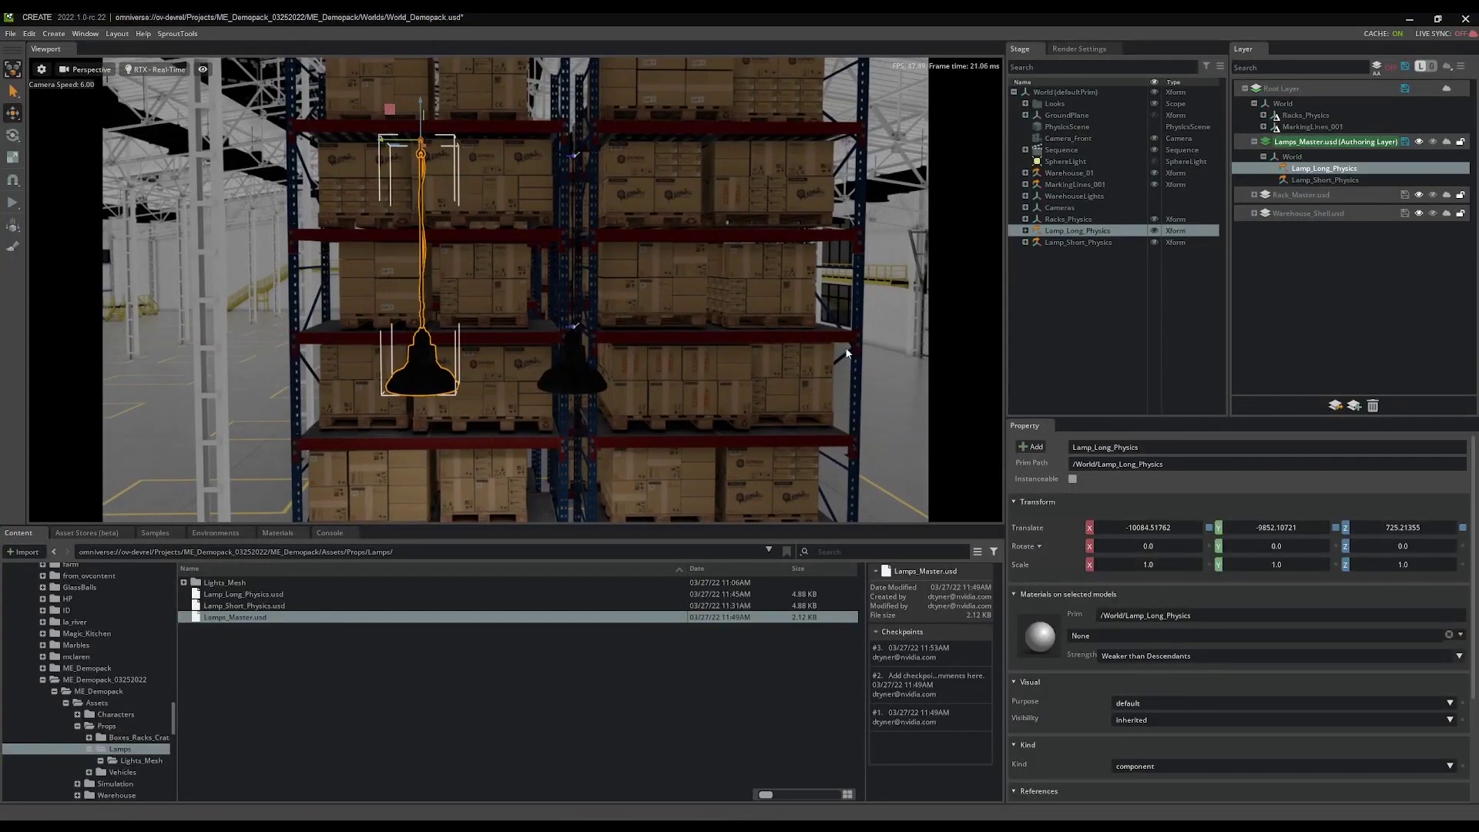
{"action": "left_click", "coordinate": [567, 168]}
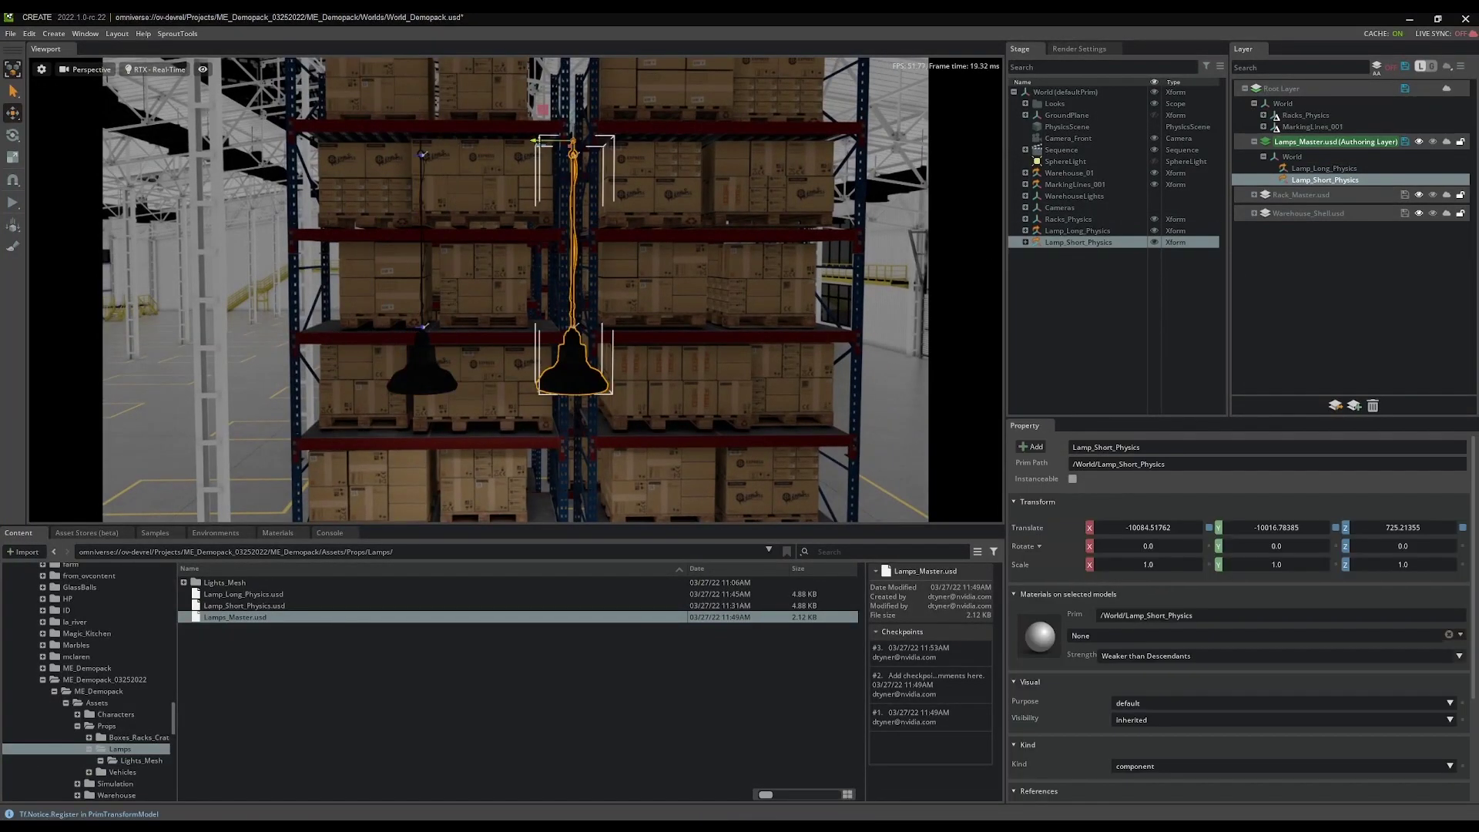
{"action": "left_click_drag", "start_coordinate": [574, 147], "coordinate": [693, 153]}
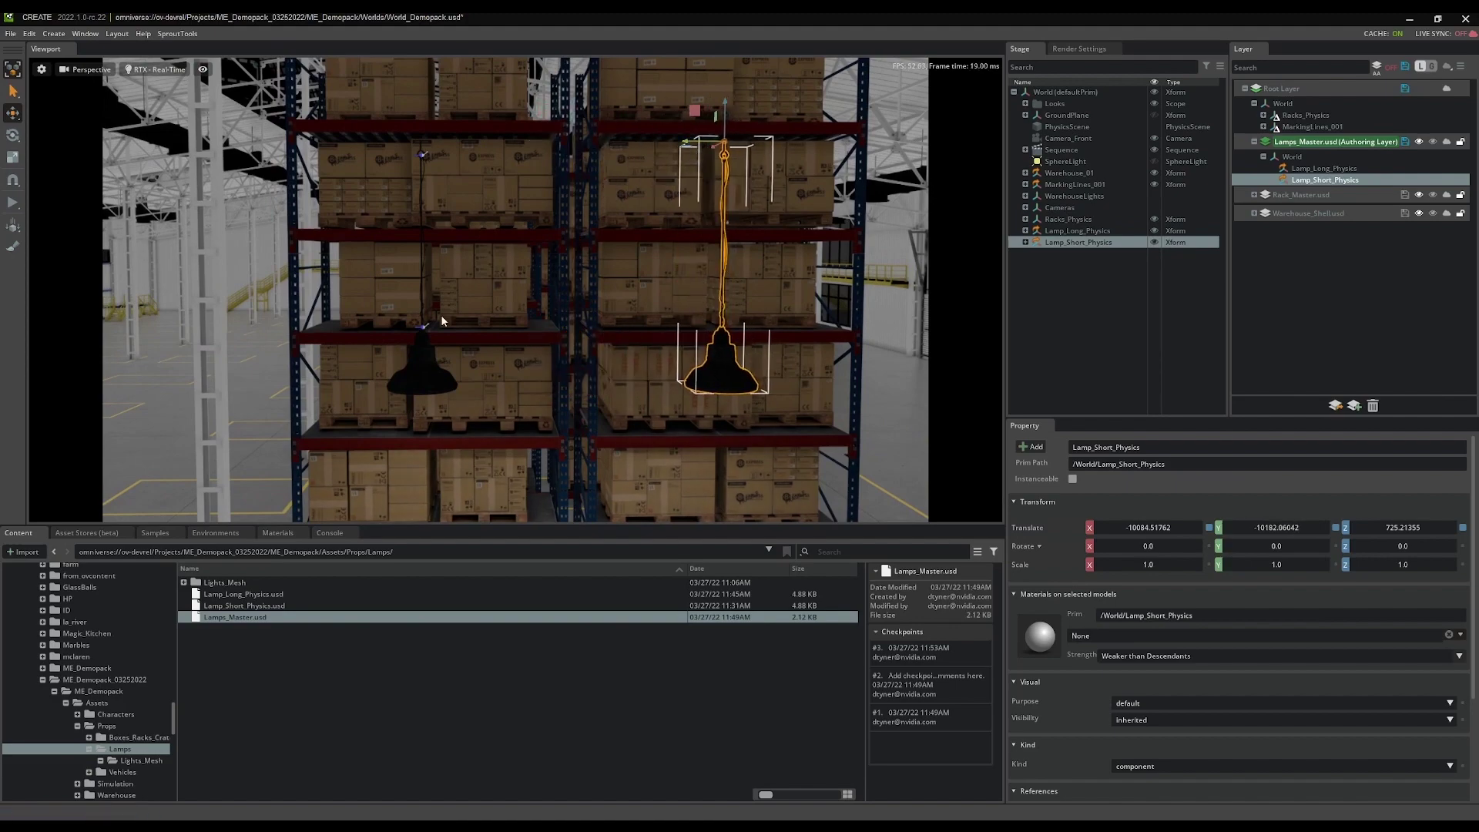
Select both lamps and raise them together under the roof beams to about Z 1084
{"action": "right_click_drag", "start_coordinate": [413, 380], "coordinate": [670, 368]}
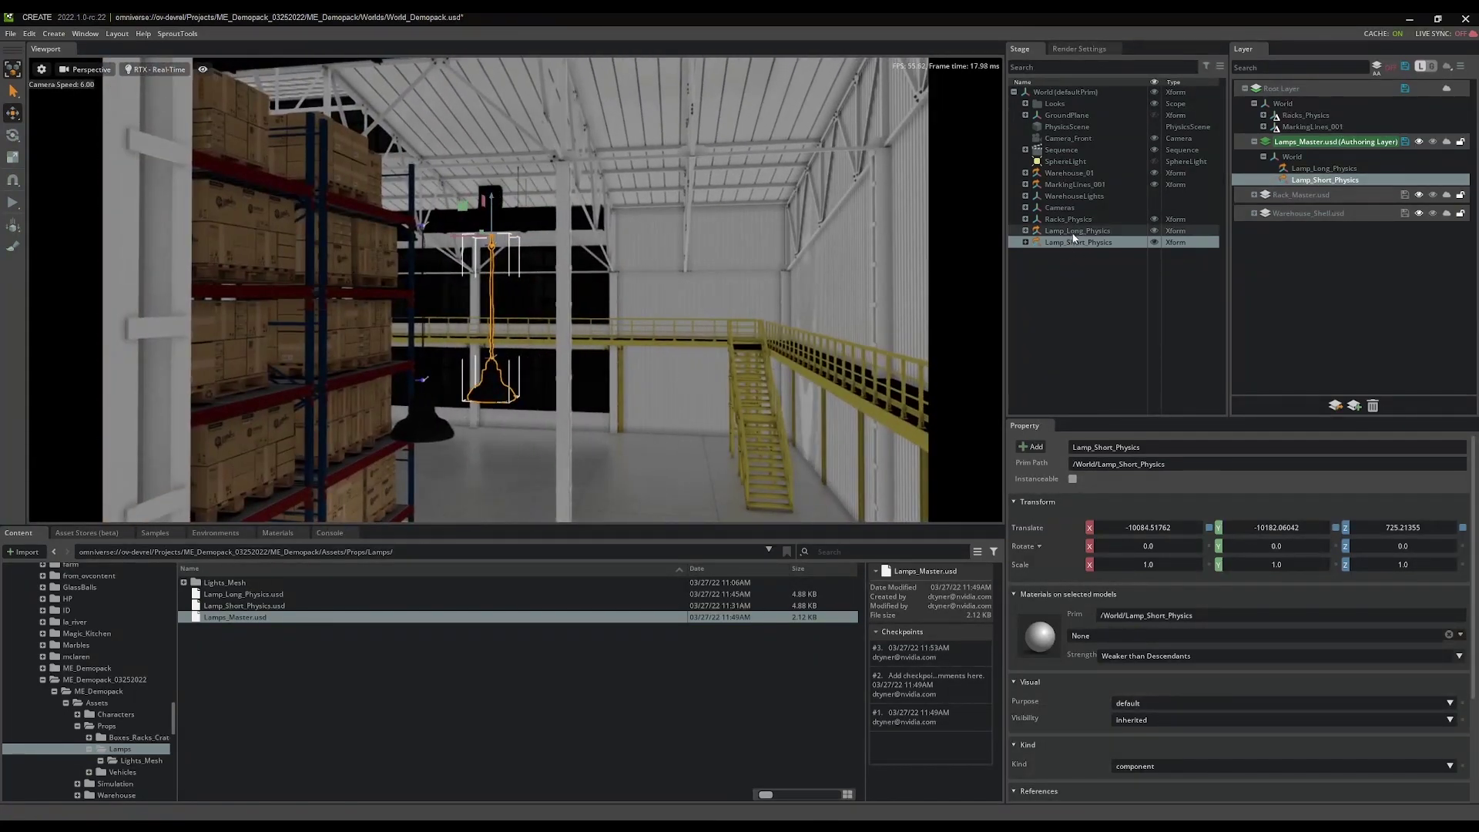
{"action": "left_click", "coordinate": [1074, 232], "text": "ctrl"}
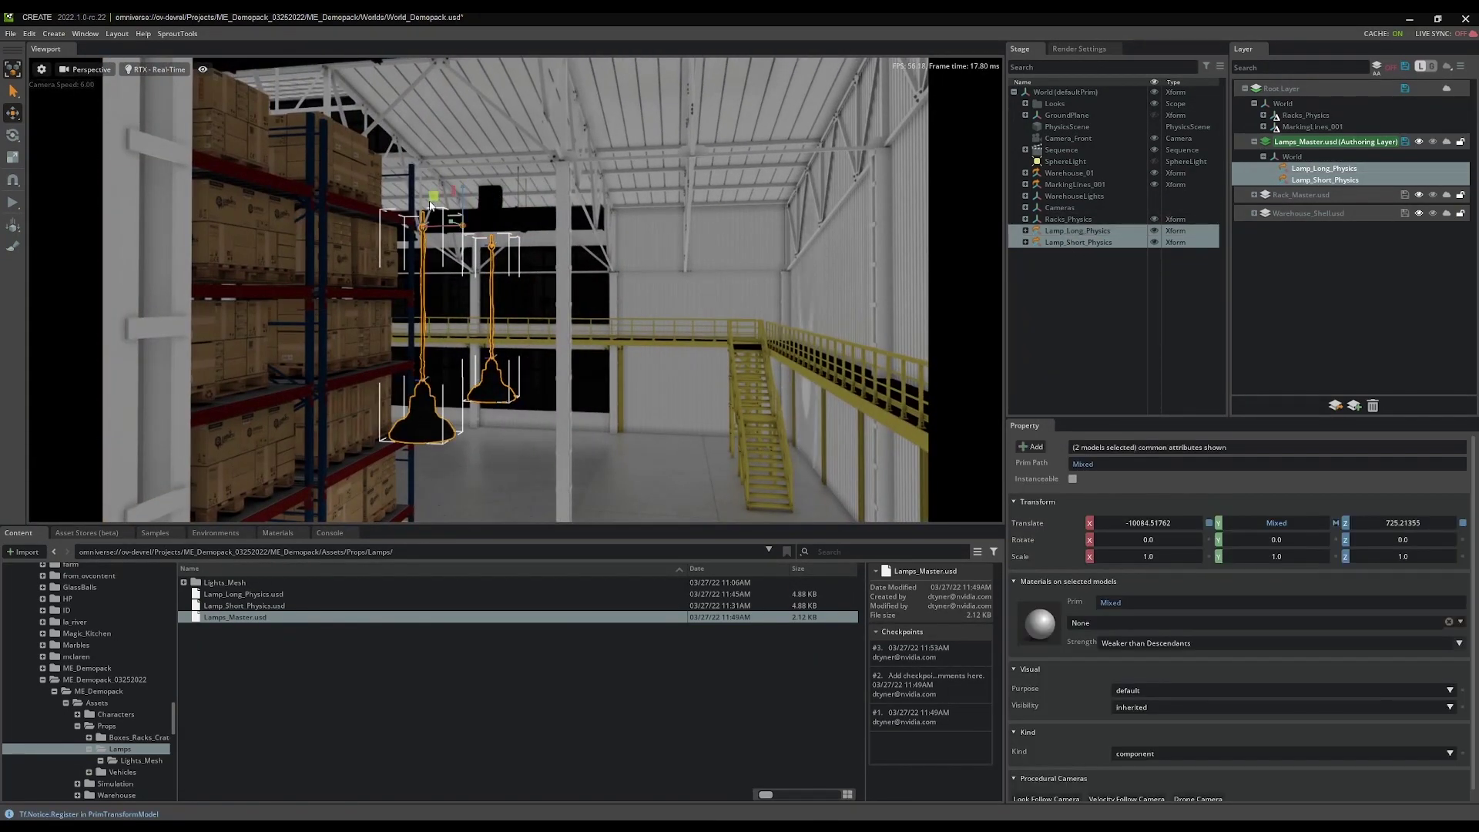
{"action": "left_click_drag", "start_coordinate": [459, 196], "coordinate": [464, 36]}
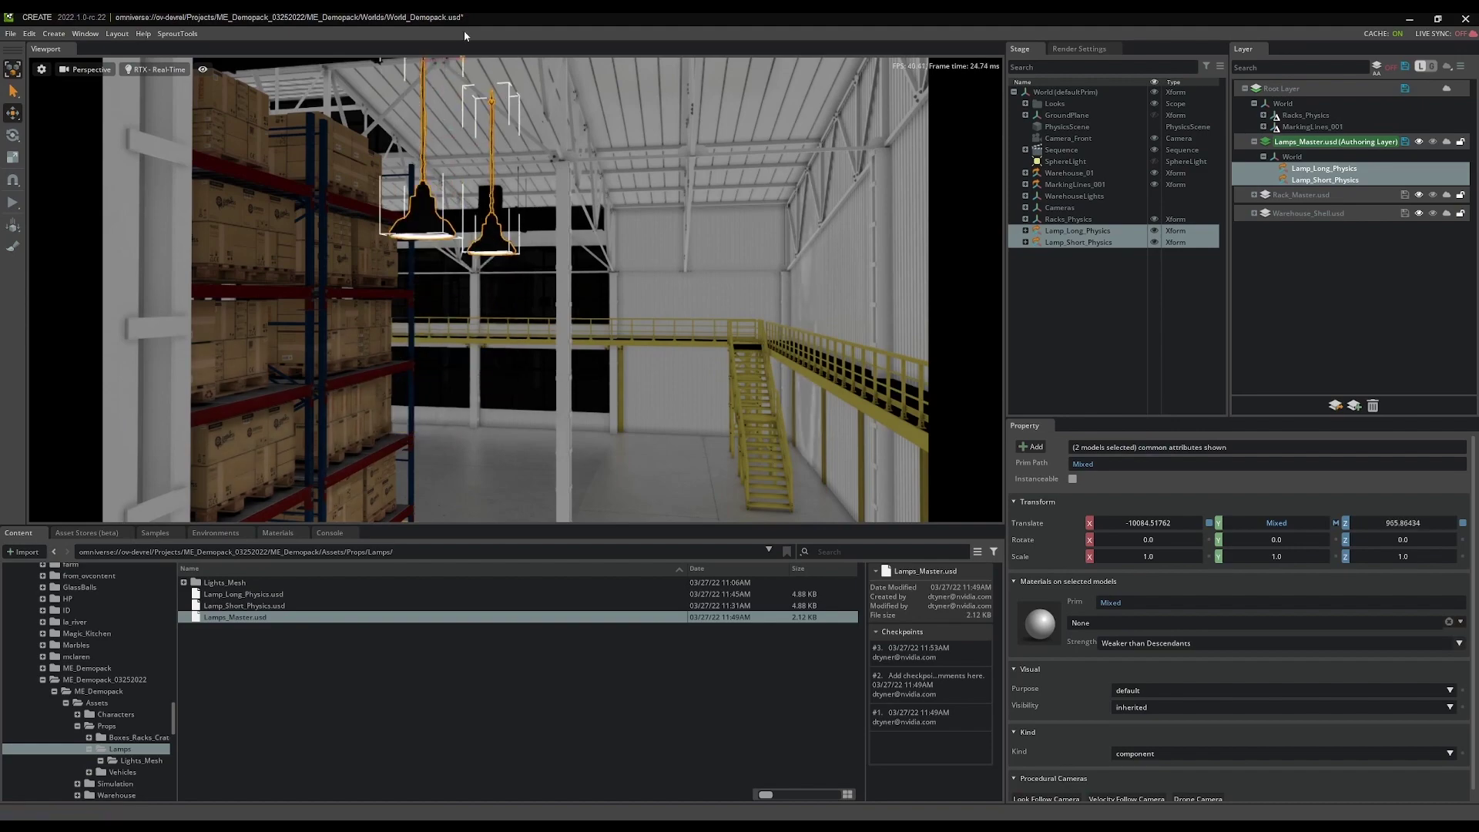
{"action": "right_click", "coordinate": [532, 223]}
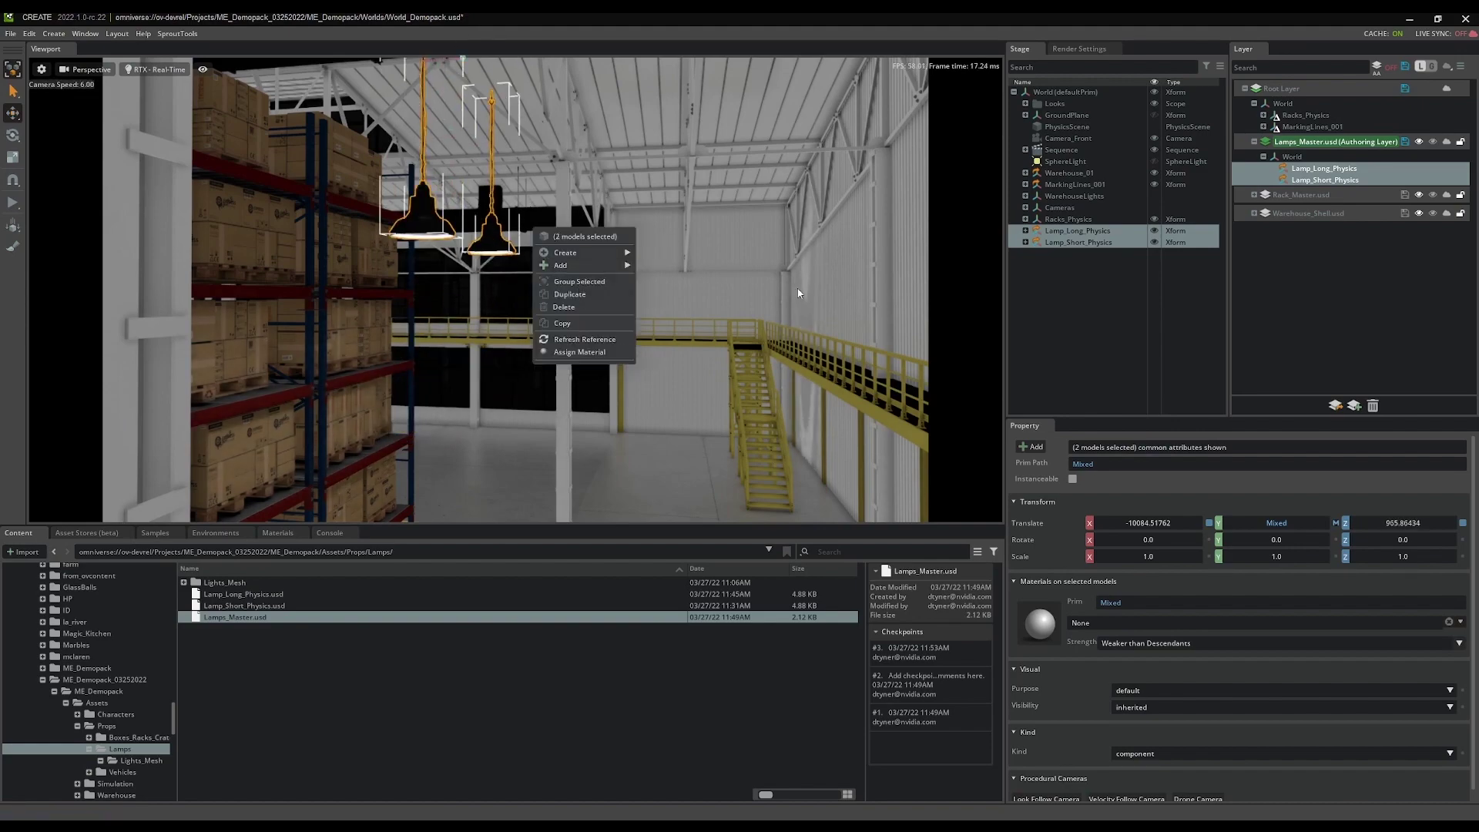
{"action": "right_click_drag", "start_coordinate": [797, 288], "coordinate": [733, 322]}
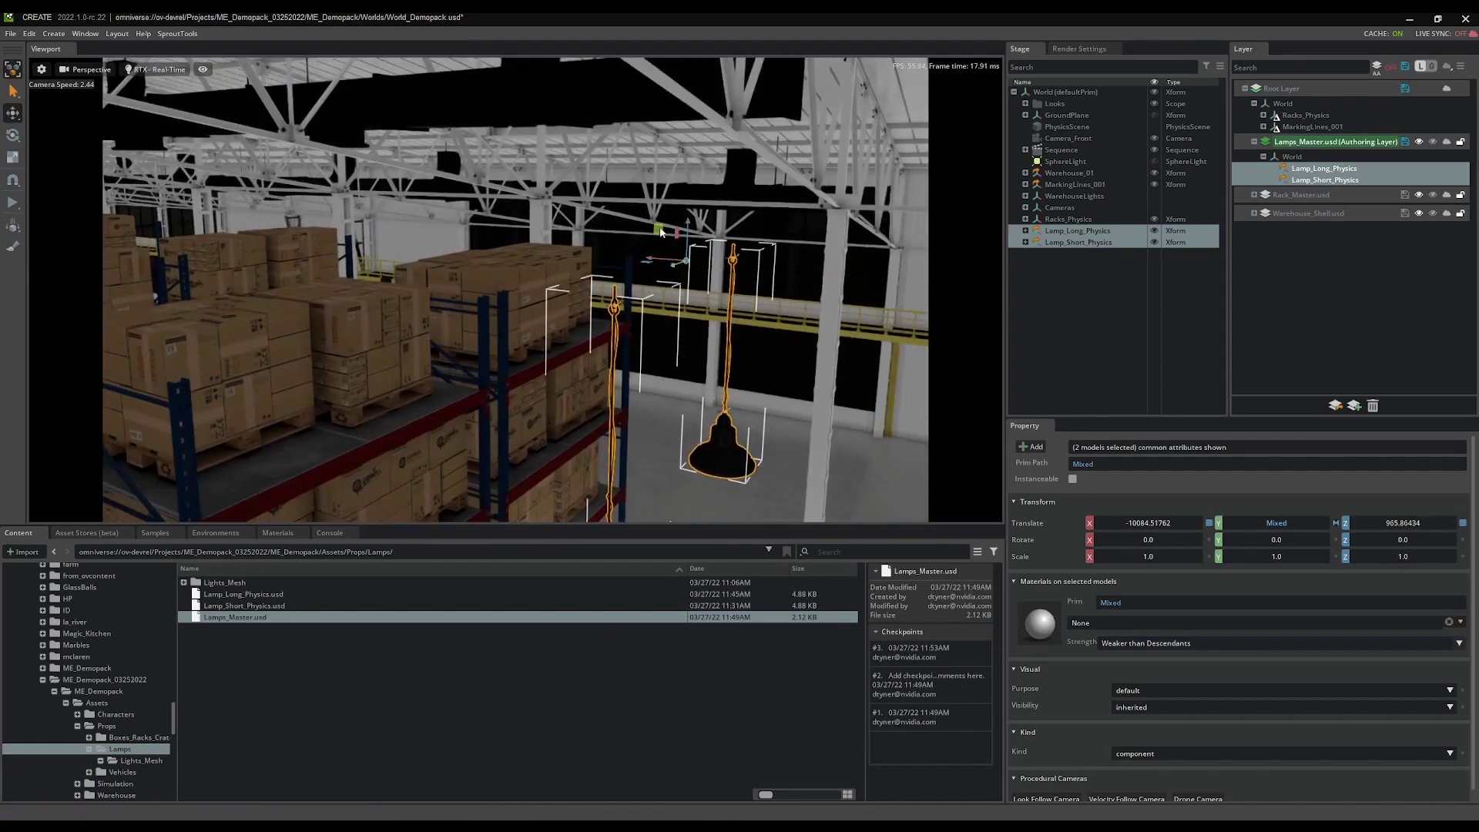
{"action": "left_click_drag", "start_coordinate": [660, 231], "coordinate": [676, 100]}
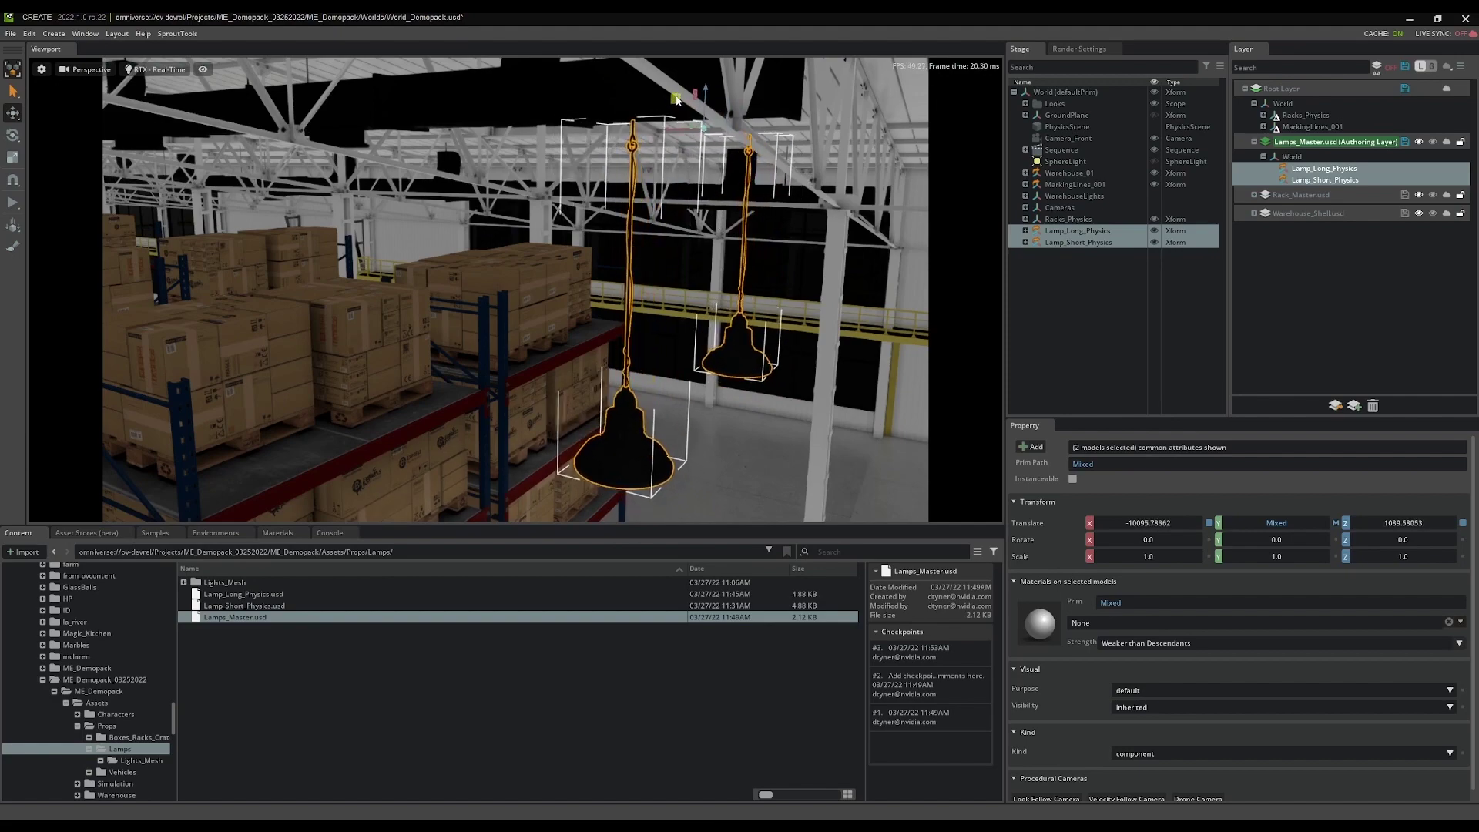
{"action": "right_click_drag", "start_coordinate": [702, 118], "coordinate": [443, 147]}
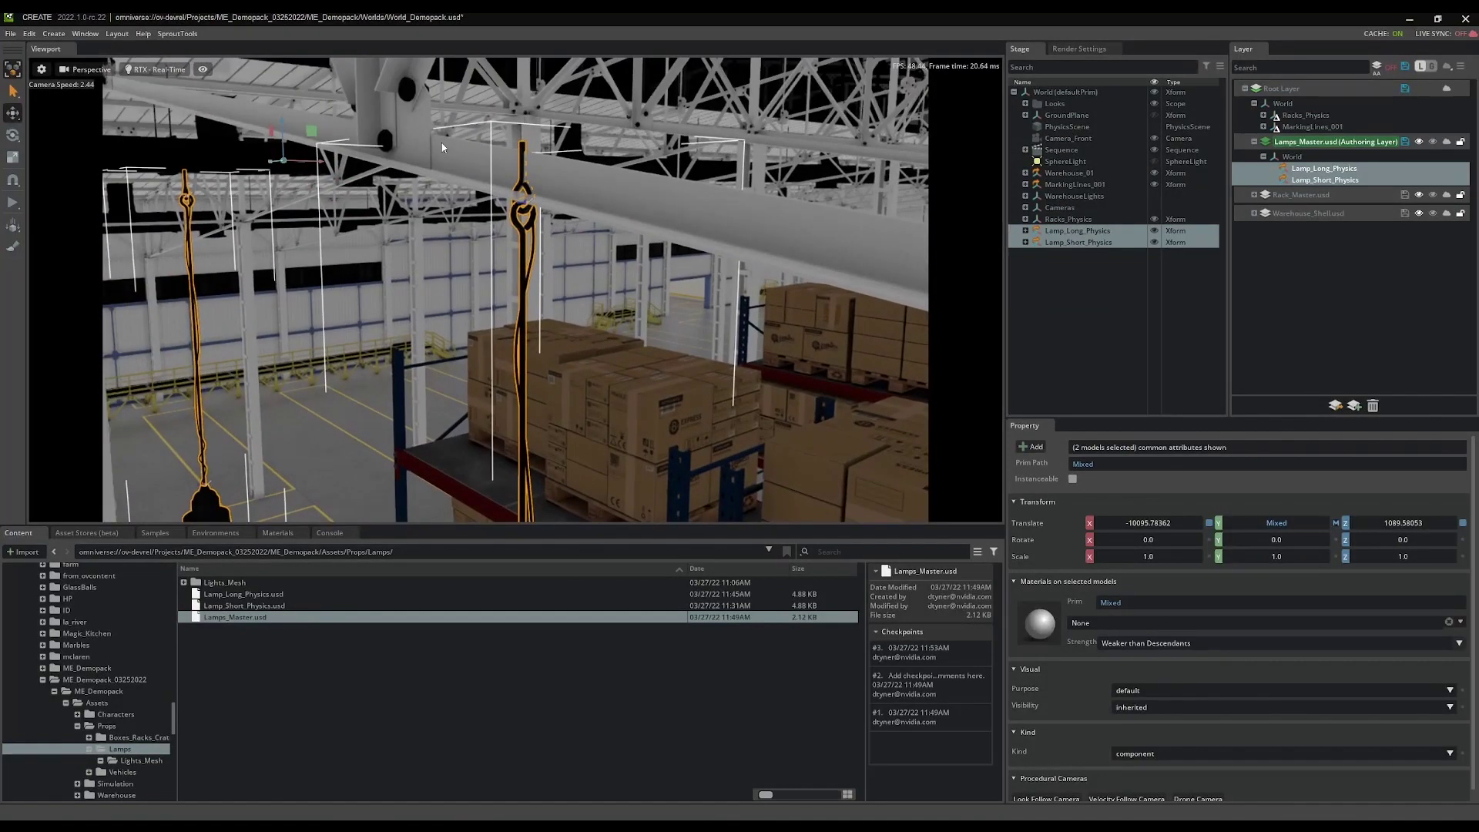
{"action": "left_click_drag", "start_coordinate": [282, 127], "coordinate": [277, 140]}
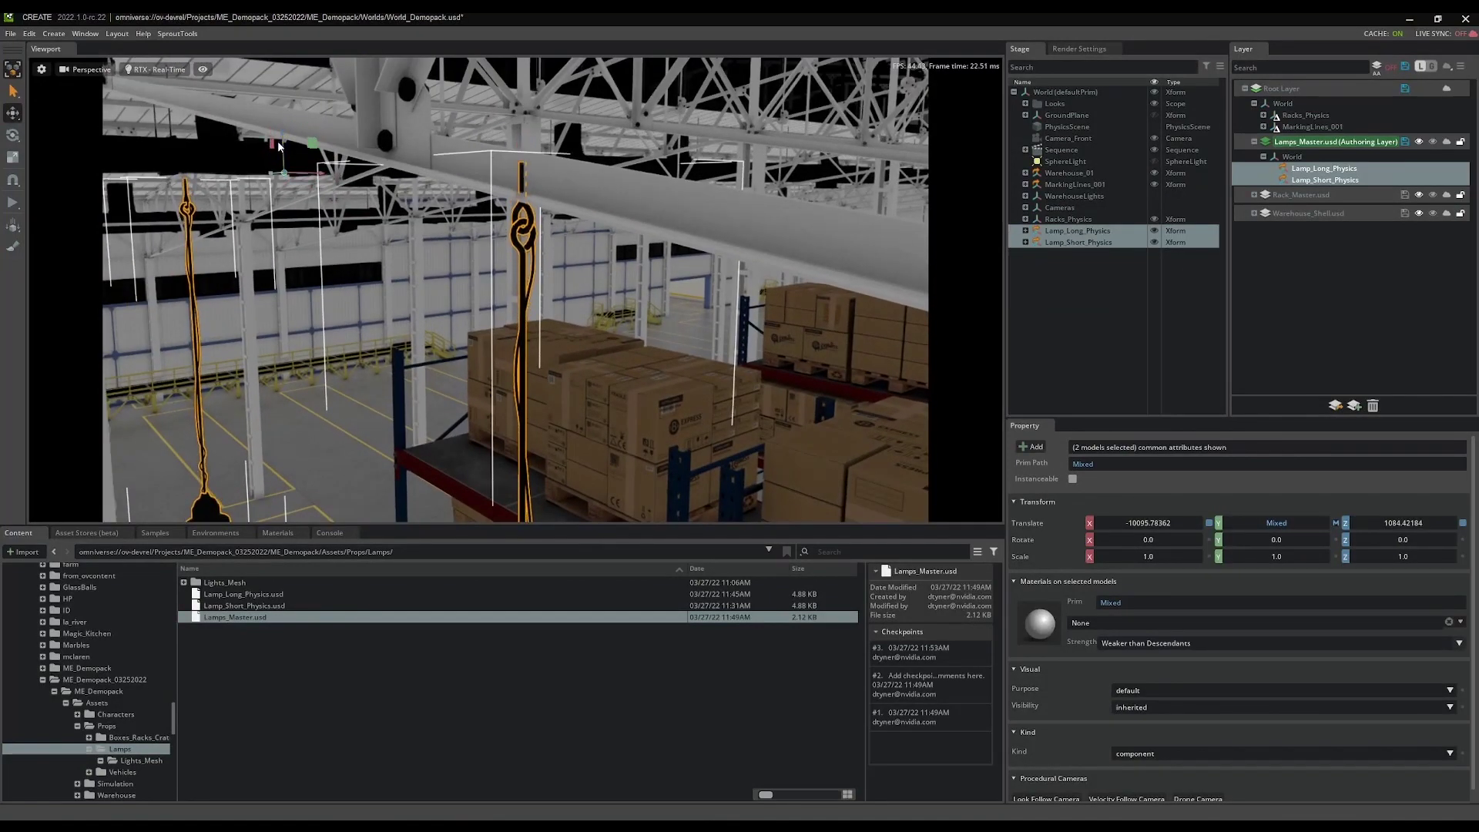
Try raising Lamp_Long_Physics alone to about Z 1133, check its shade against the racks, and undo the move
{"action": "left_click", "coordinate": [1068, 242], "text": "ctrl"}
{"action": "left_click_drag", "start_coordinate": [181, 149], "coordinate": [320, 258]}
{"action": "right_click_drag", "start_coordinate": [320, 258], "coordinate": [589, 301]}
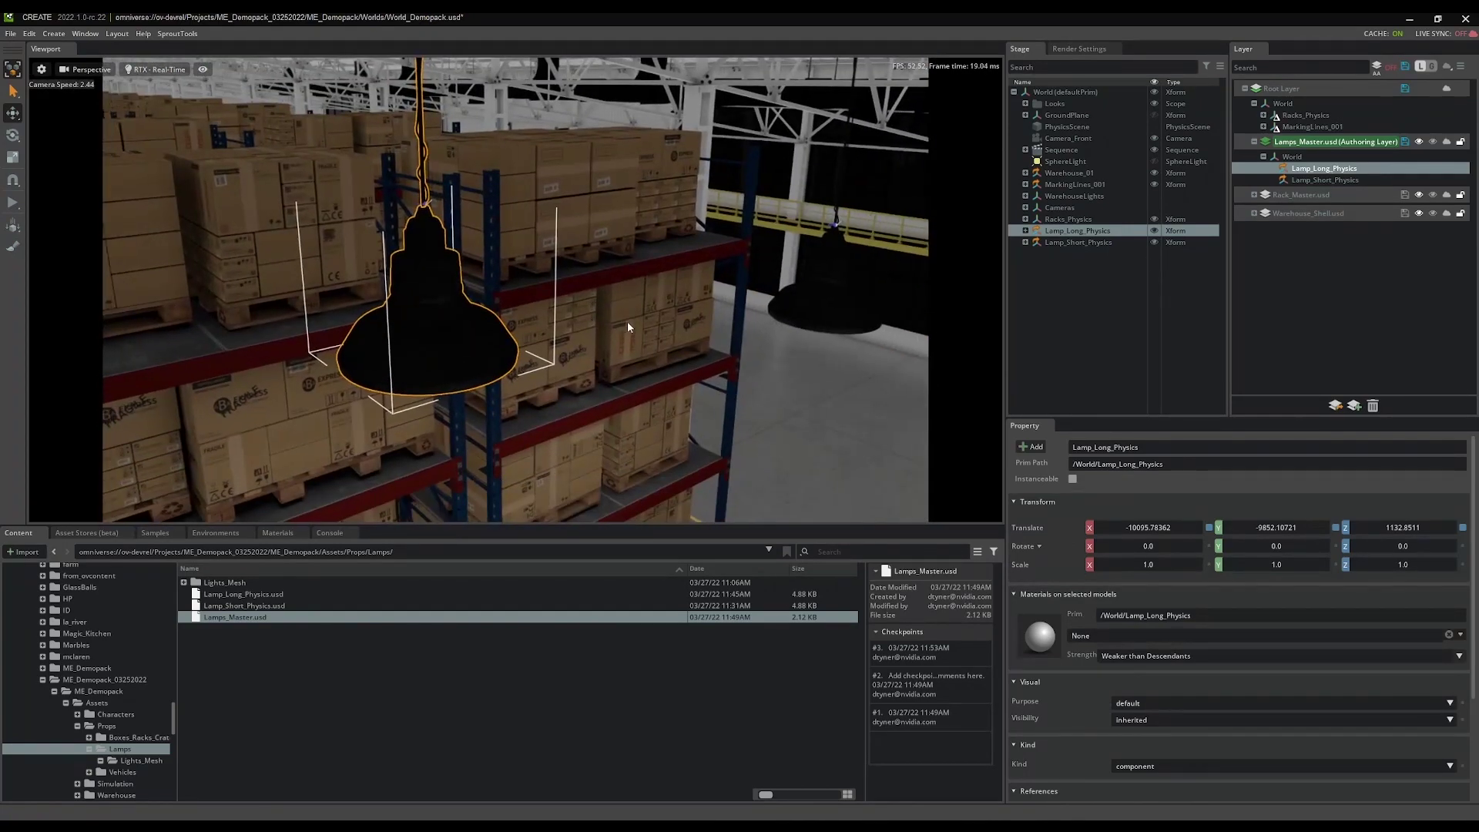
{"action": "key", "text": "ctrl+z"}
{"action": "right_click_drag", "start_coordinate": [544, 230], "coordinate": [473, 258]}
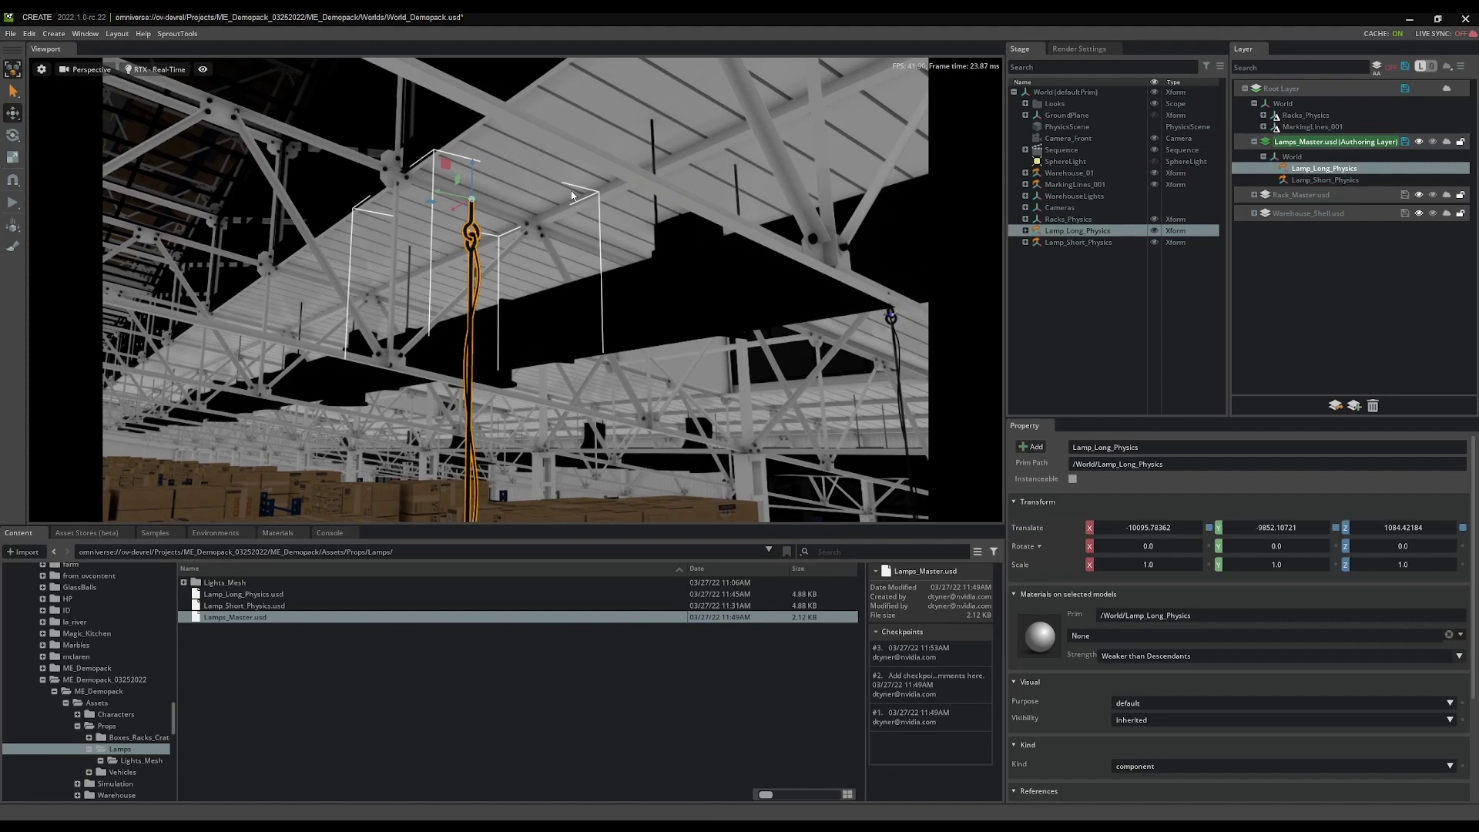
Turn on live sync for the Lamps_Master.usd layer and arrange the Create window side by side with 3ds Max
{"action": "left_click", "coordinate": [1446, 143]}
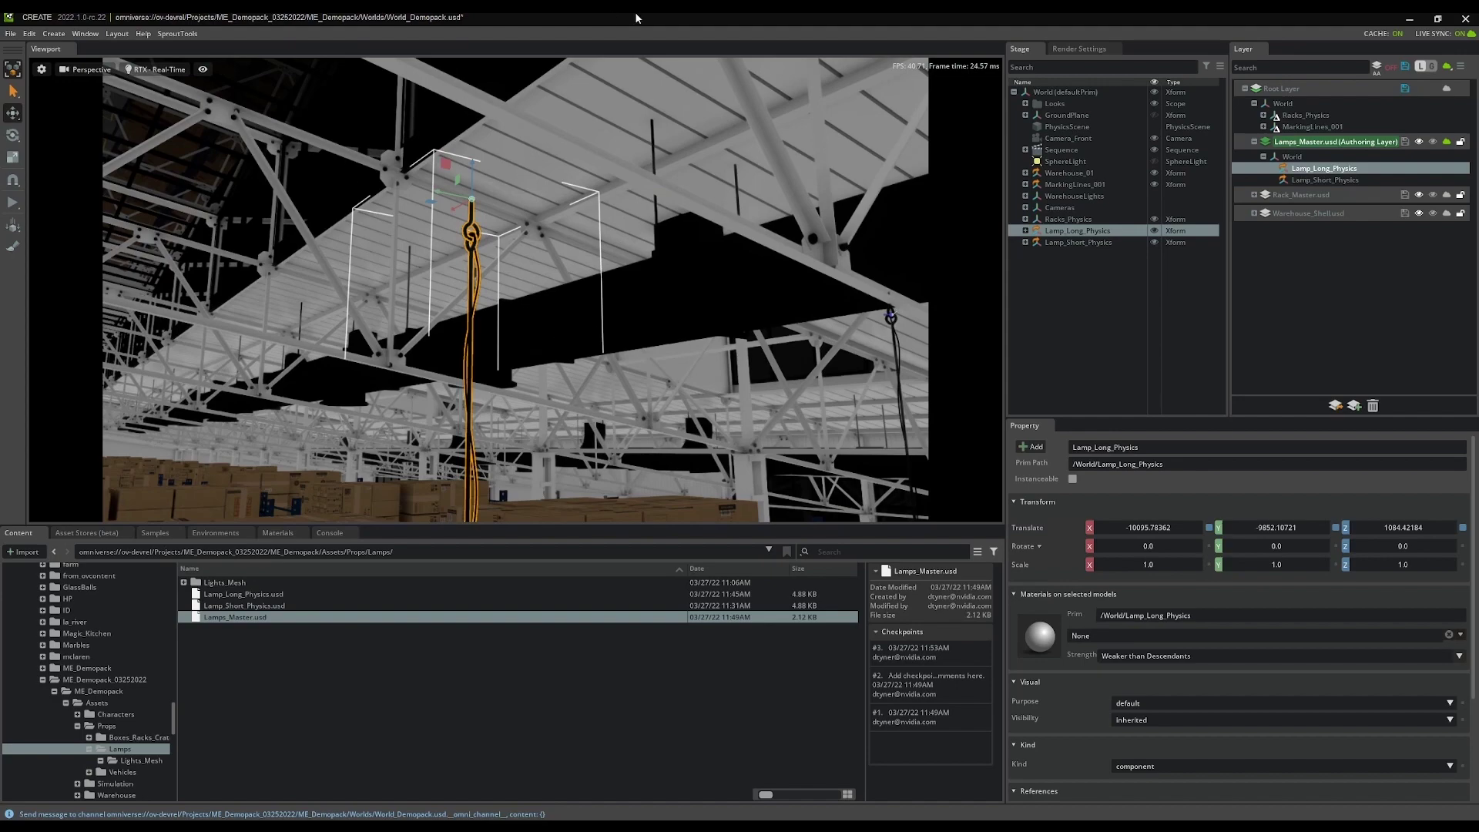
{"action": "left_click_drag", "start_coordinate": [572, 20], "coordinate": [1477, 54]}
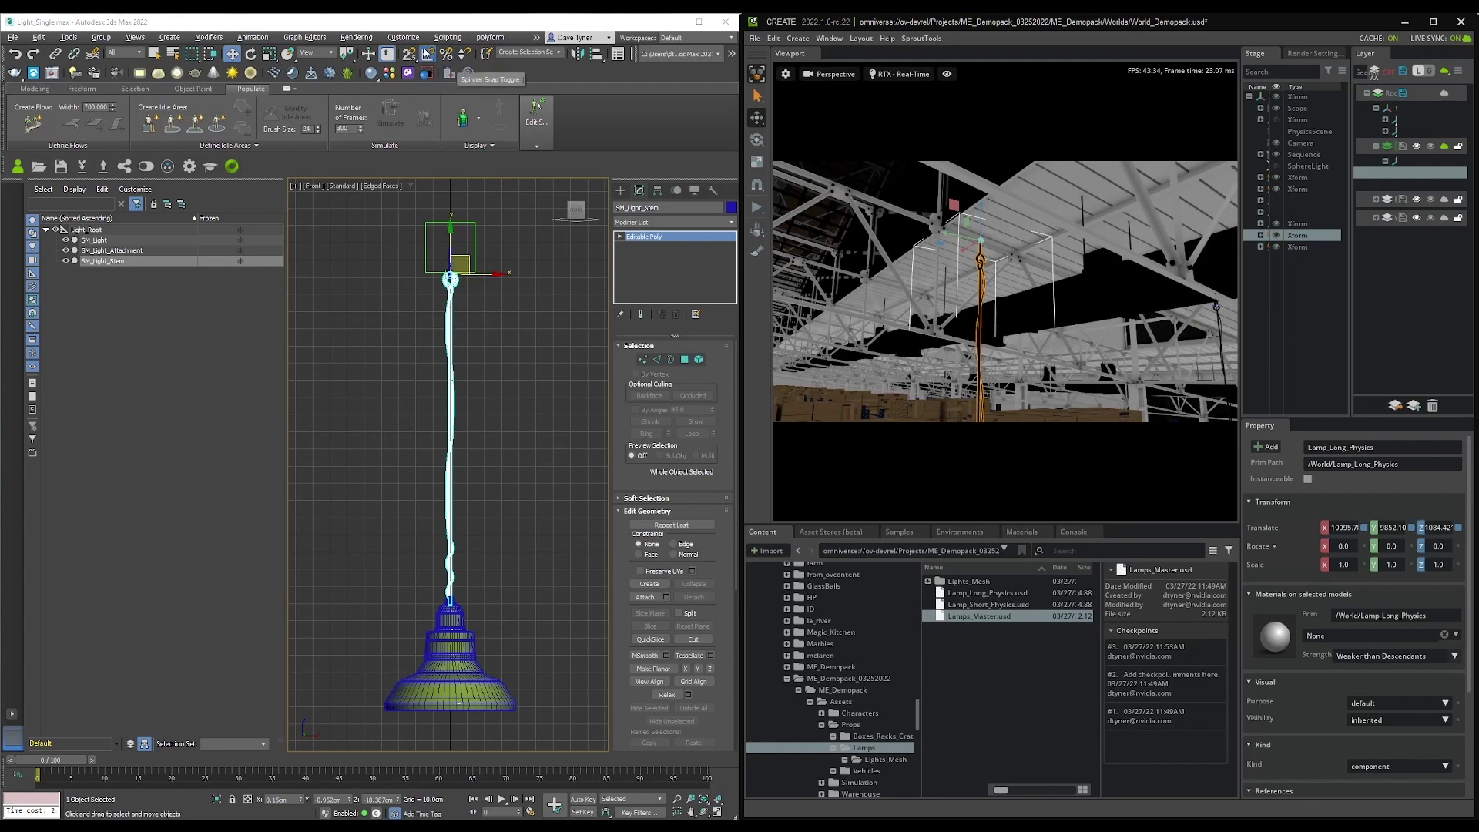
Connect the 3ds Max scene to Lamp_Stem_Long.usd in the Lights_Mesh folder on Omniverse
{"action": "left_click", "coordinate": [537, 38]}
{"action": "mouse_move", "coordinate": [569, 94]}
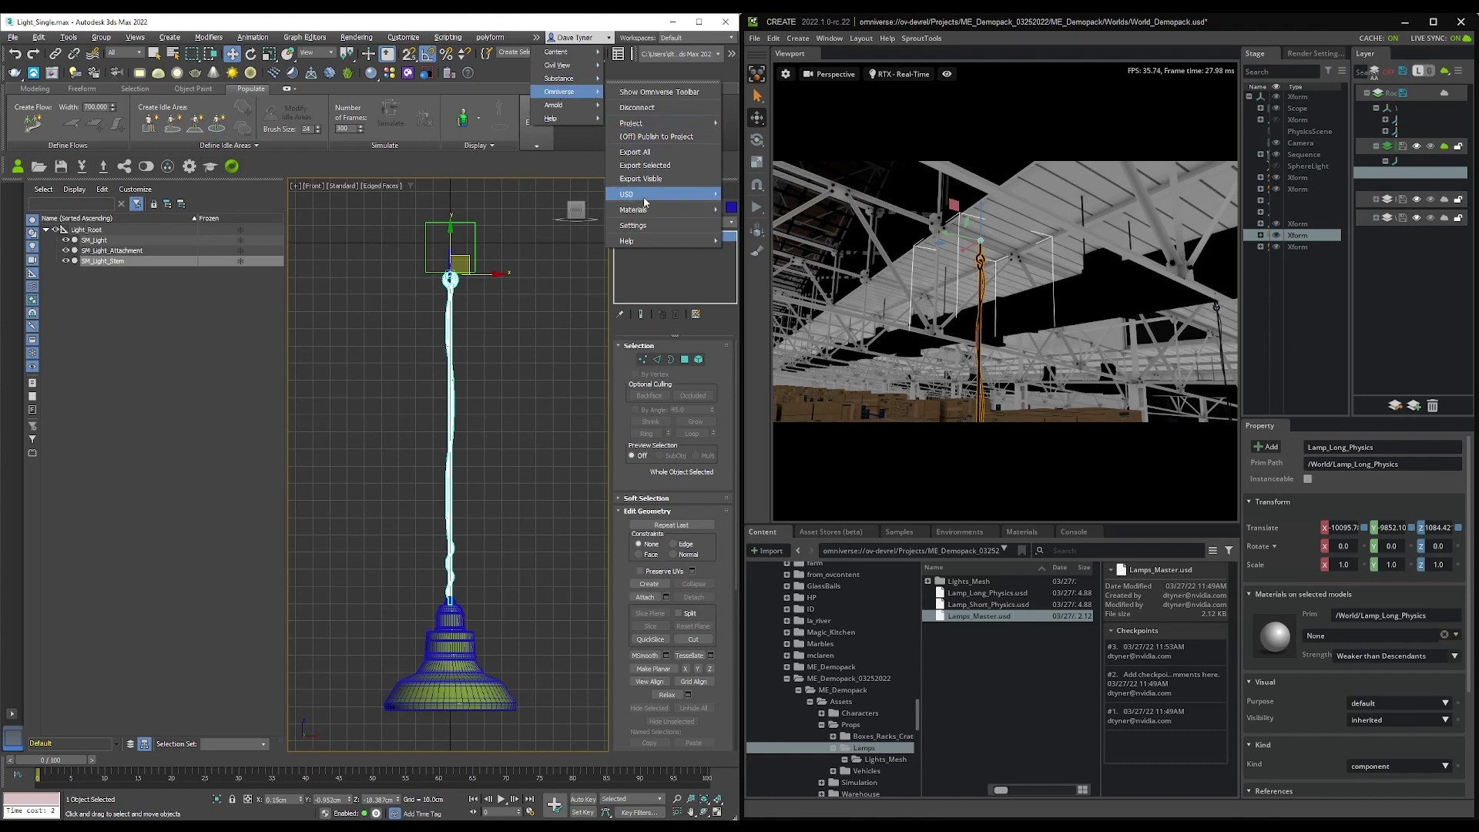
{"action": "mouse_move", "coordinate": [645, 202]}
{"action": "left_click", "coordinate": [798, 254]}
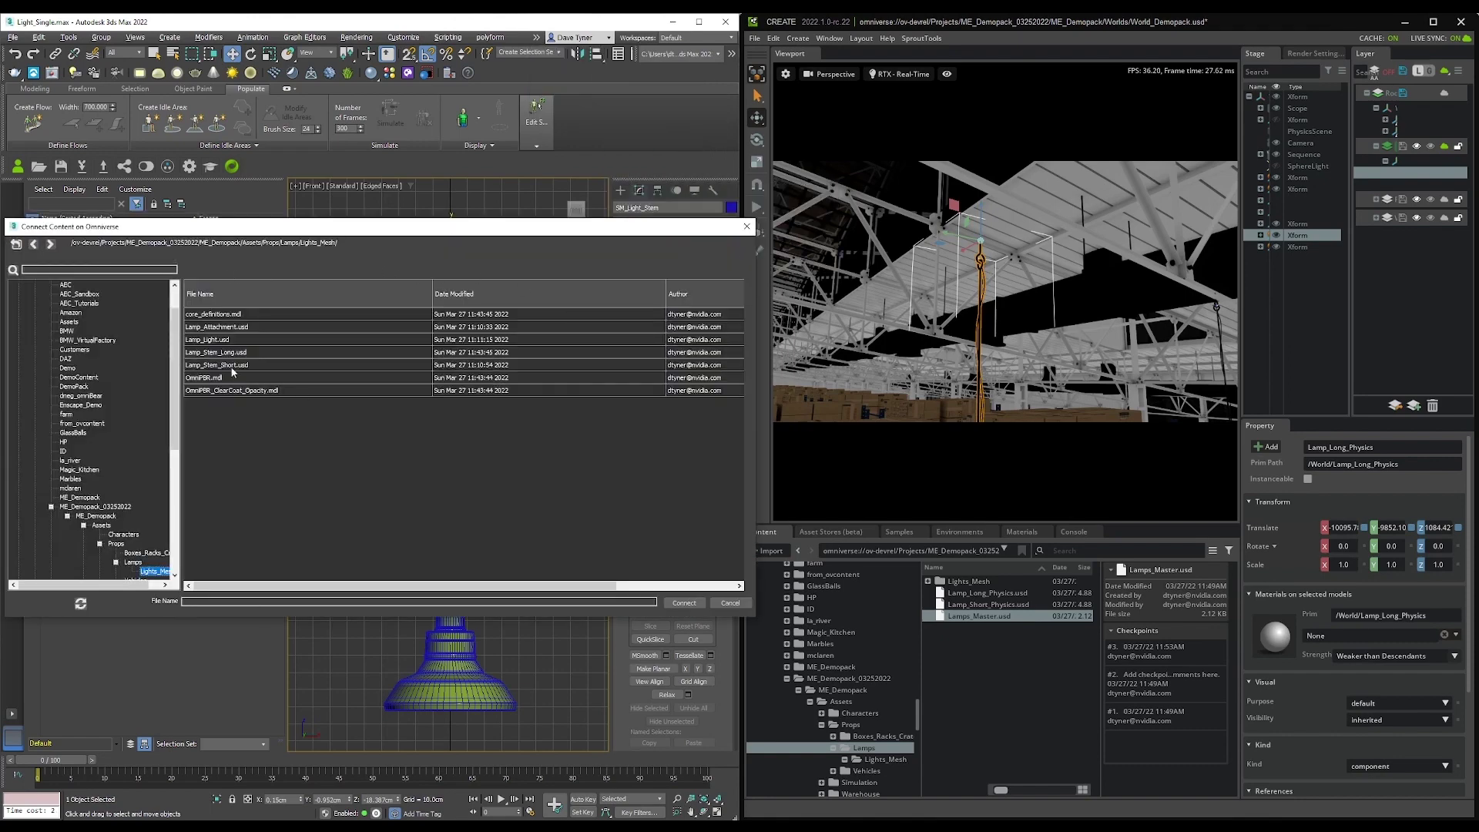
{"action": "left_click", "coordinate": [233, 365]}
{"action": "left_click", "coordinate": [235, 353]}
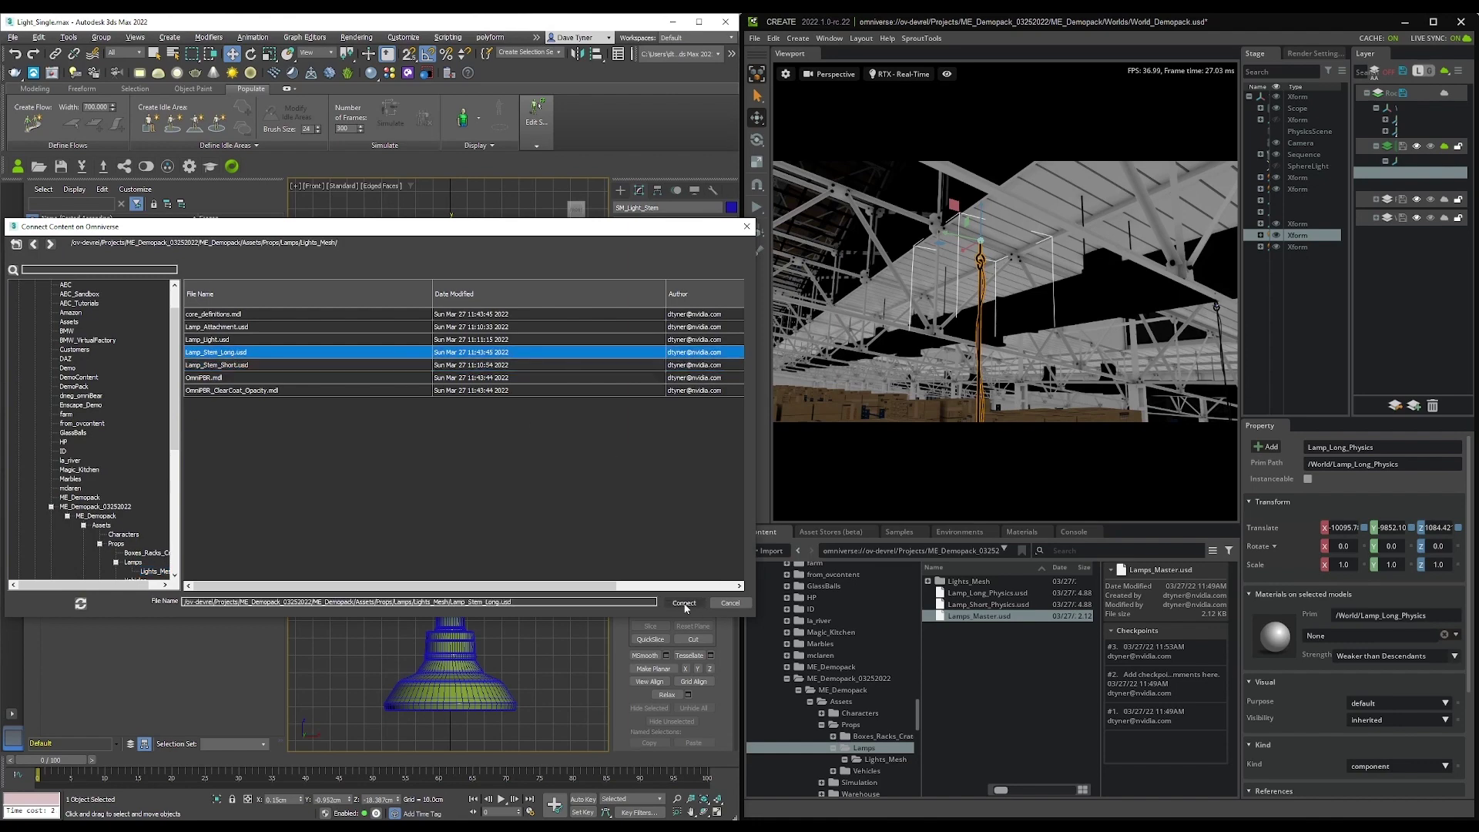
{"action": "left_click", "coordinate": [684, 605]}
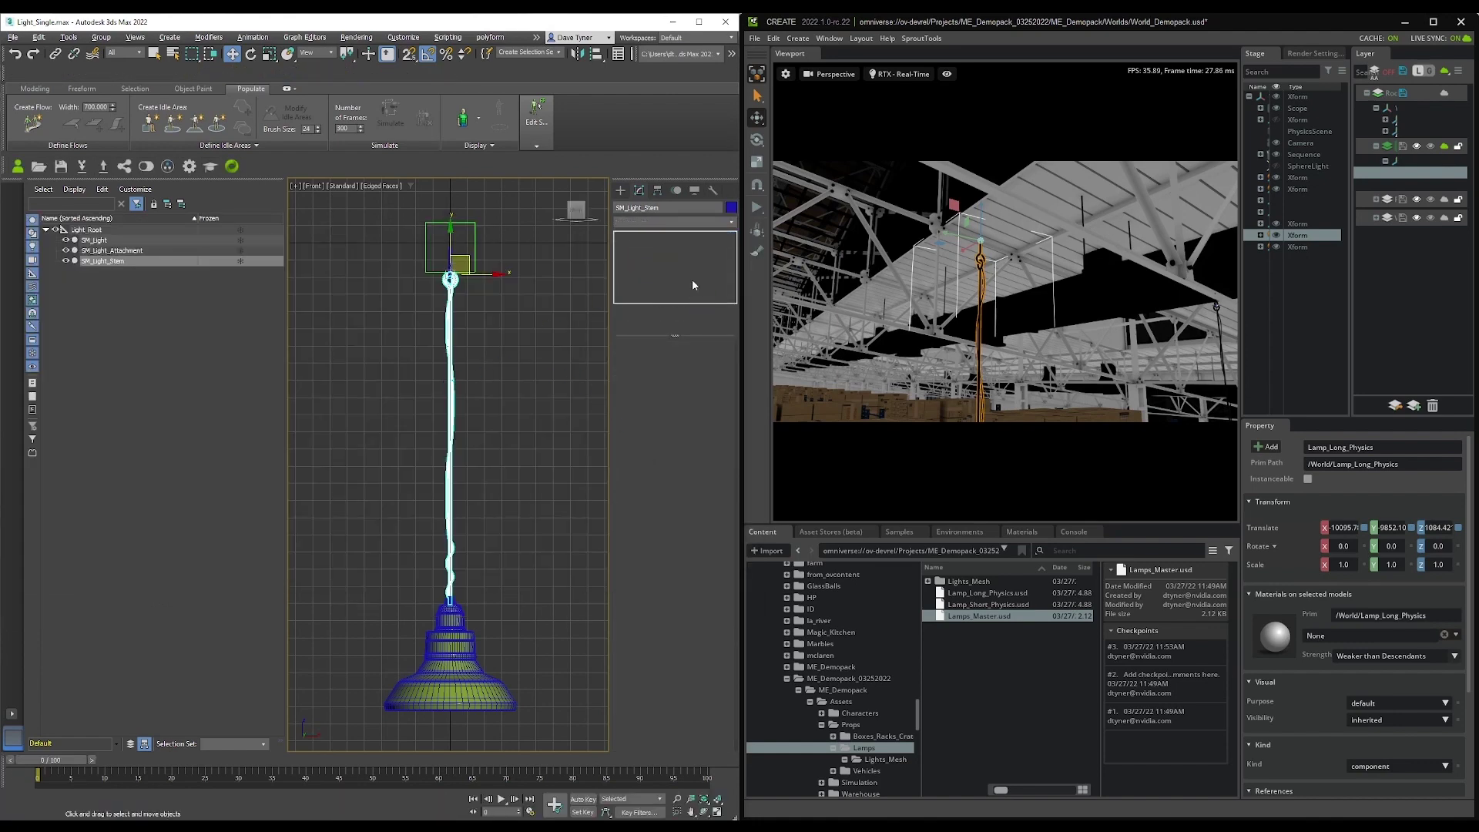
Enable the Omniverse live session in 3ds Max and keep the local source as its starting state
{"action": "left_click", "coordinate": [683, 225]}
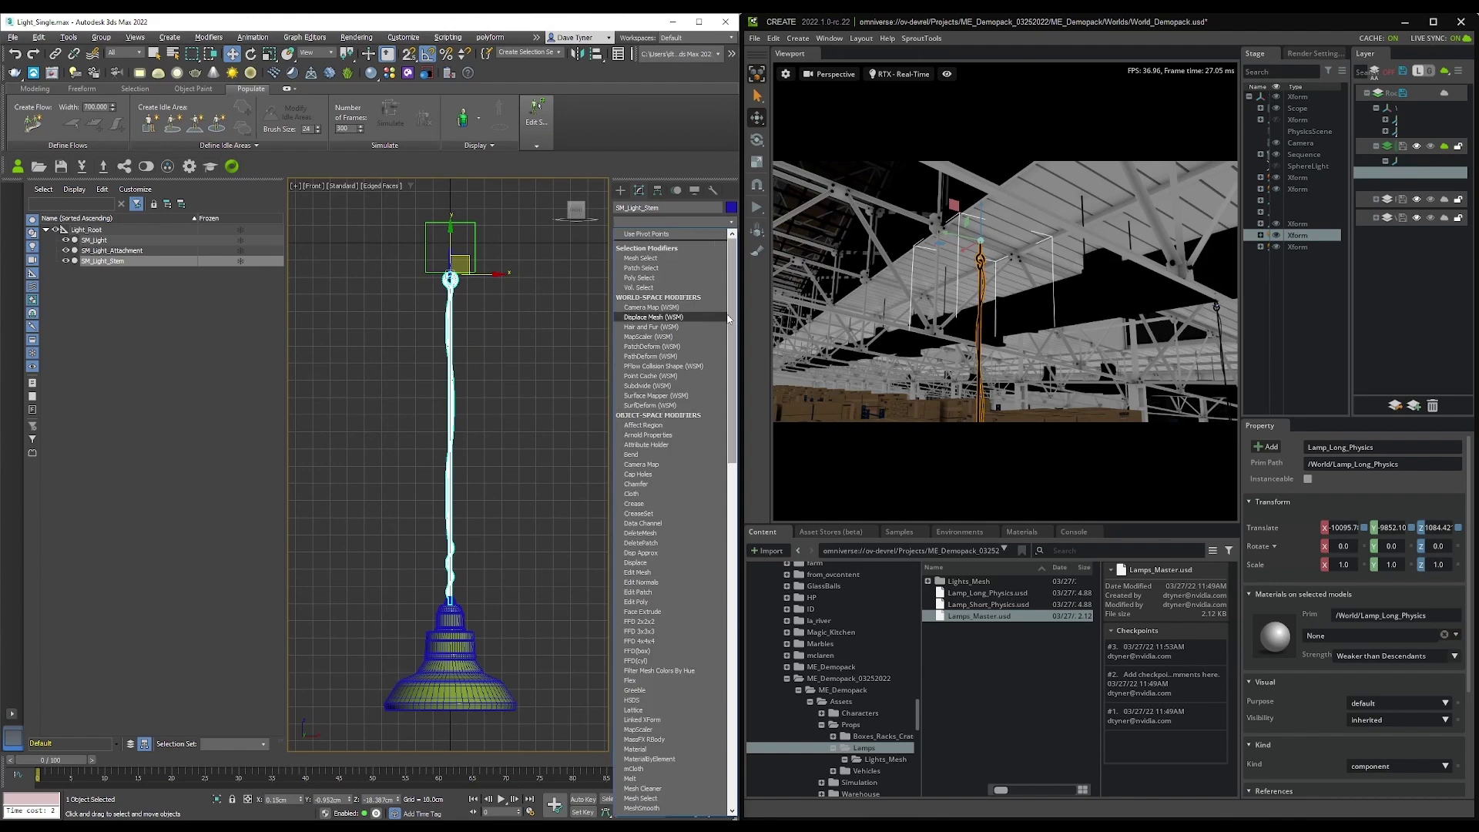
{"action": "left_click", "coordinate": [153, 170]}
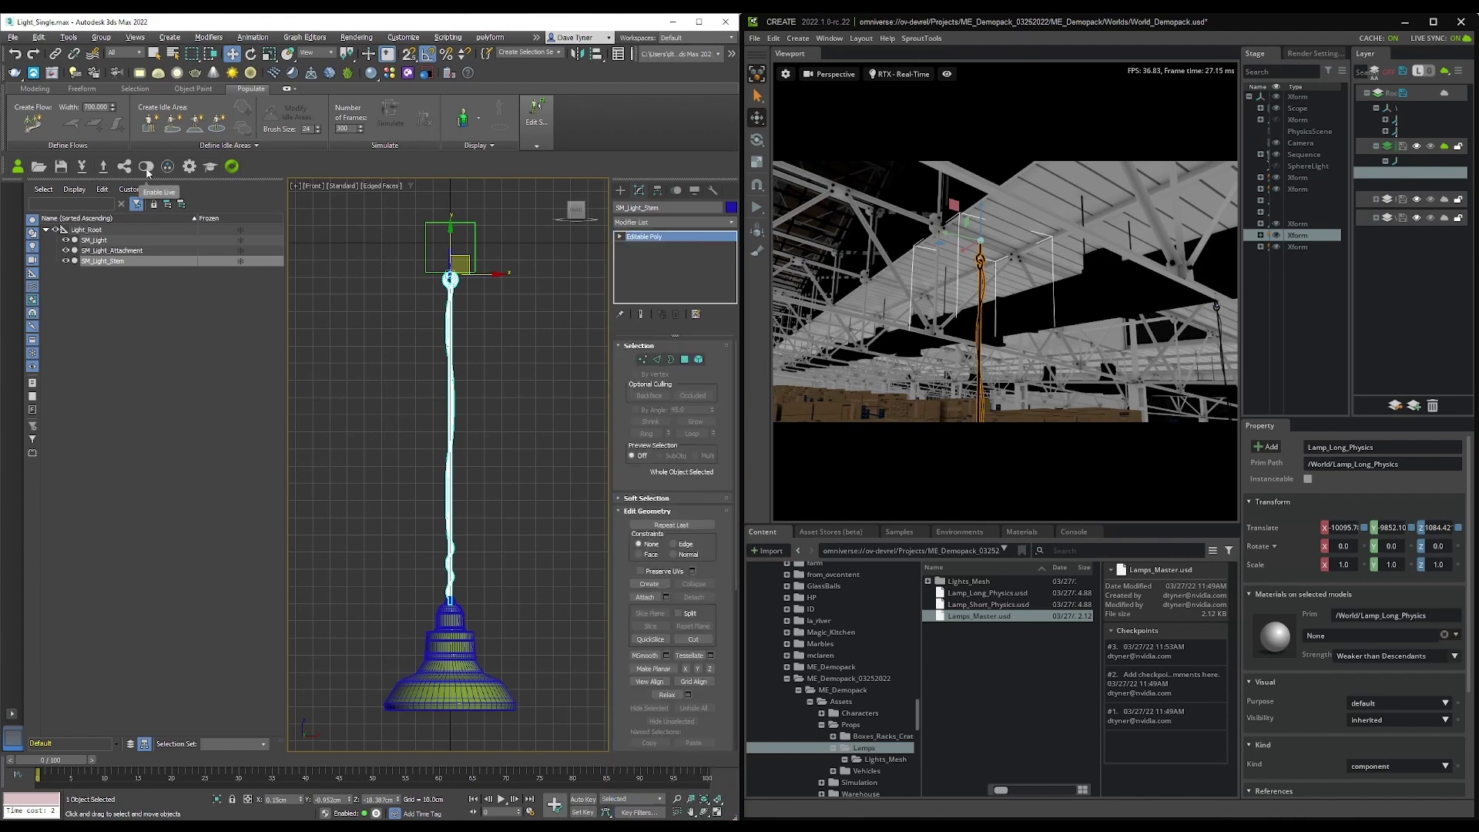
{"action": "left_click", "coordinate": [146, 167]}
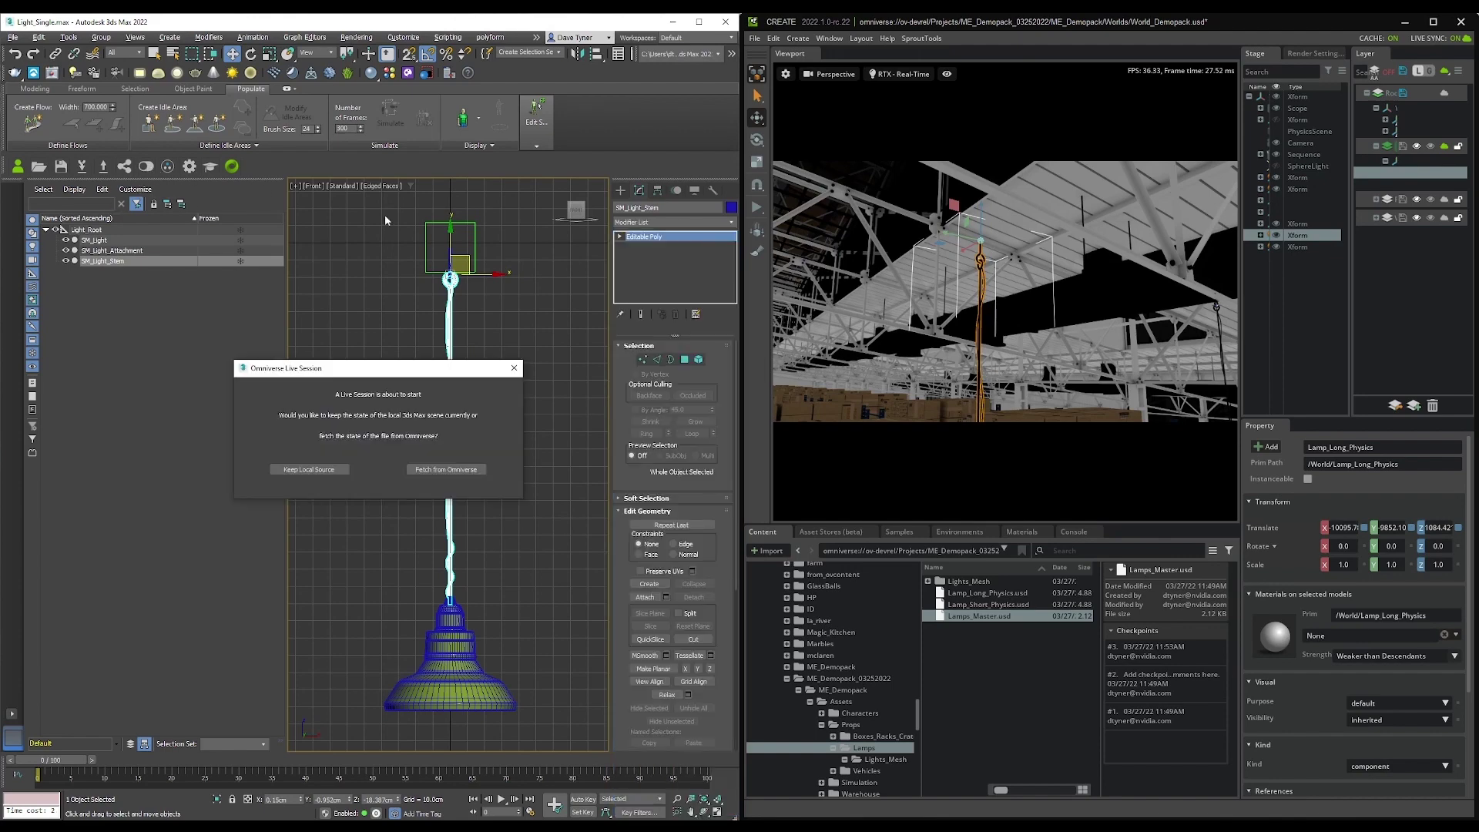
{"action": "left_click", "coordinate": [304, 472]}
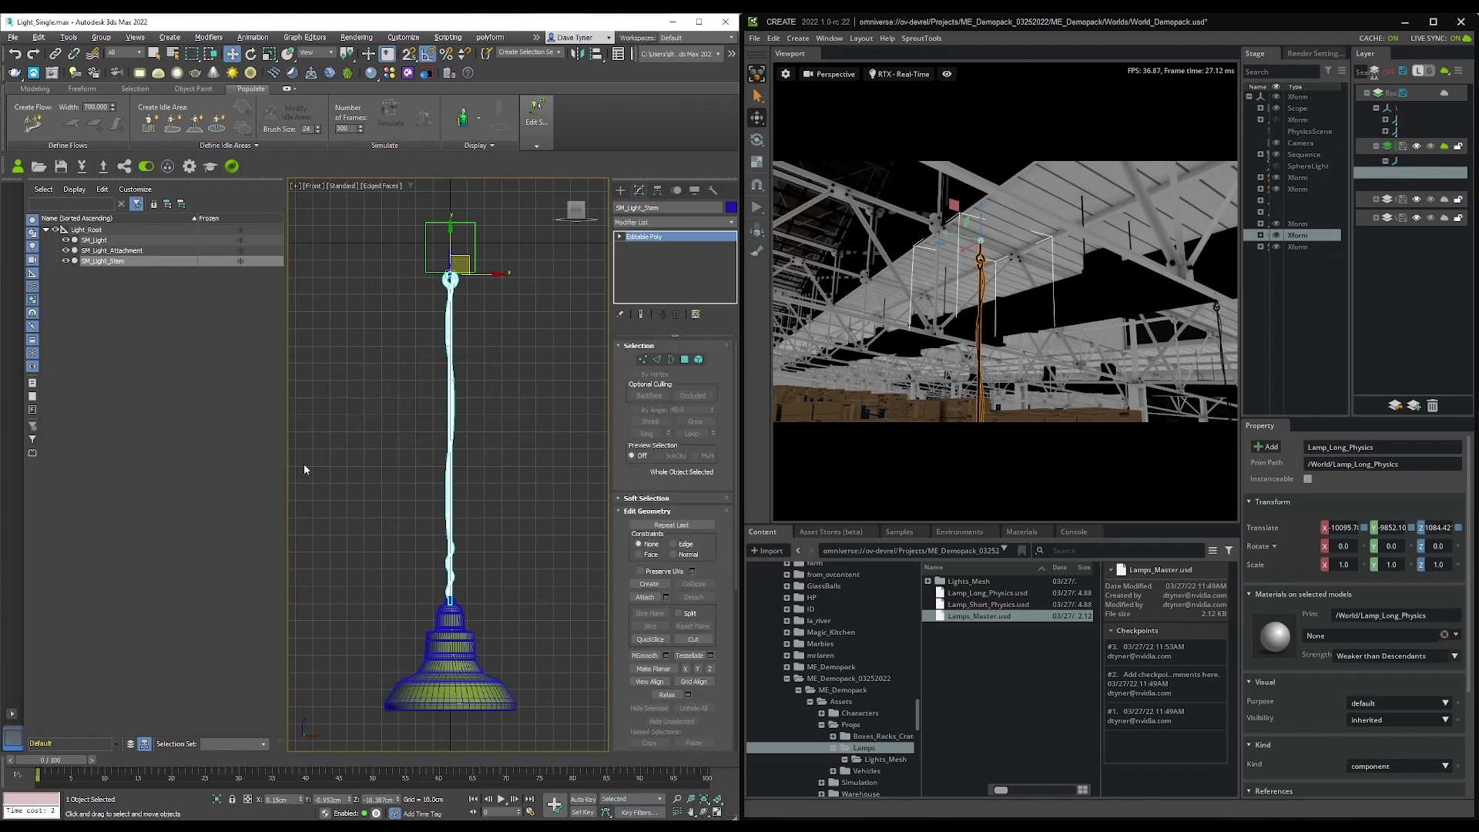
Apply an FFD 2x2x2 modifier to SM_Light_Stem and select its upper control points
{"action": "left_click", "coordinate": [701, 224]}
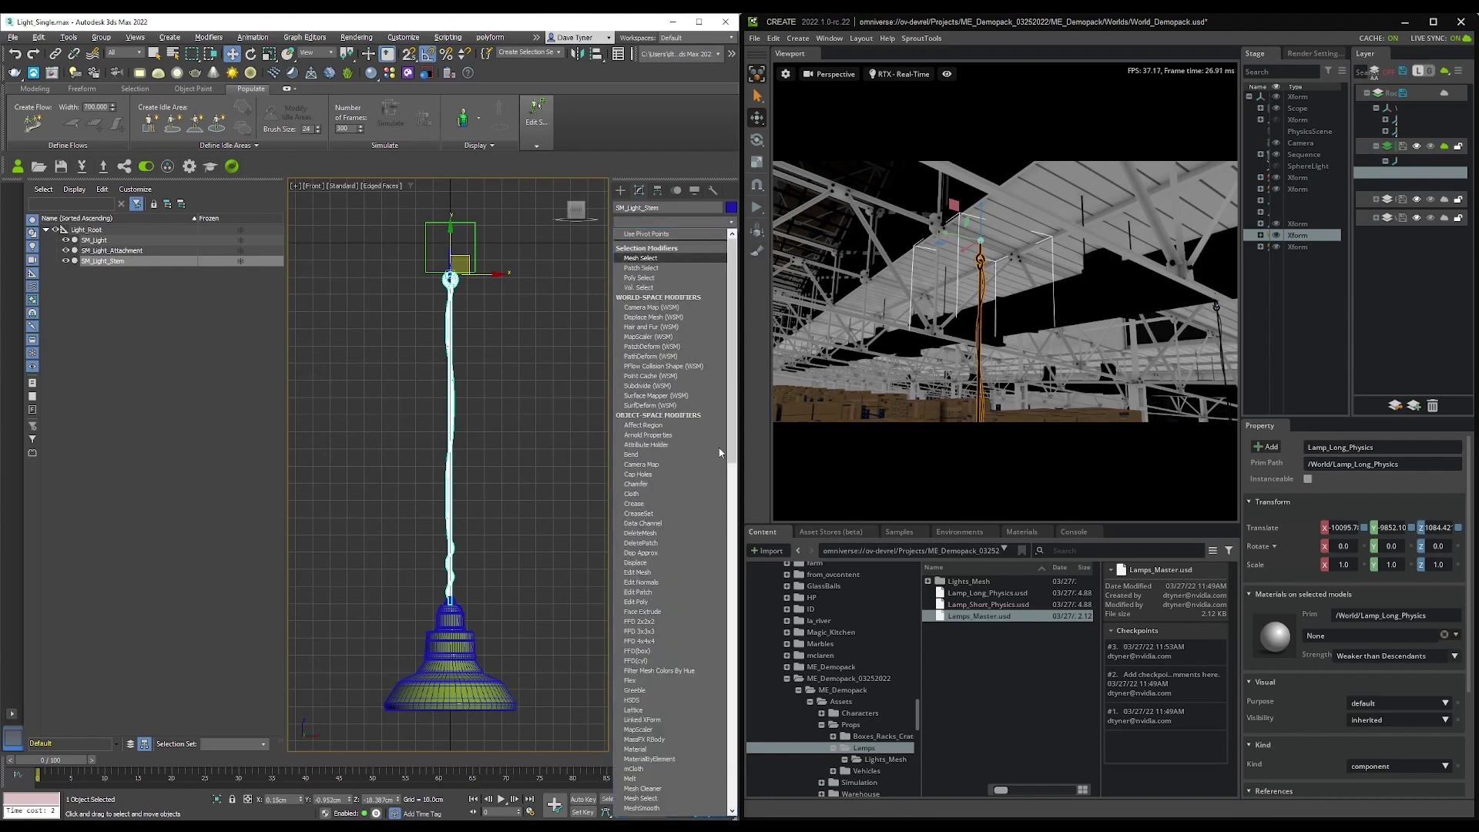
{"action": "left_click", "coordinate": [661, 622]}
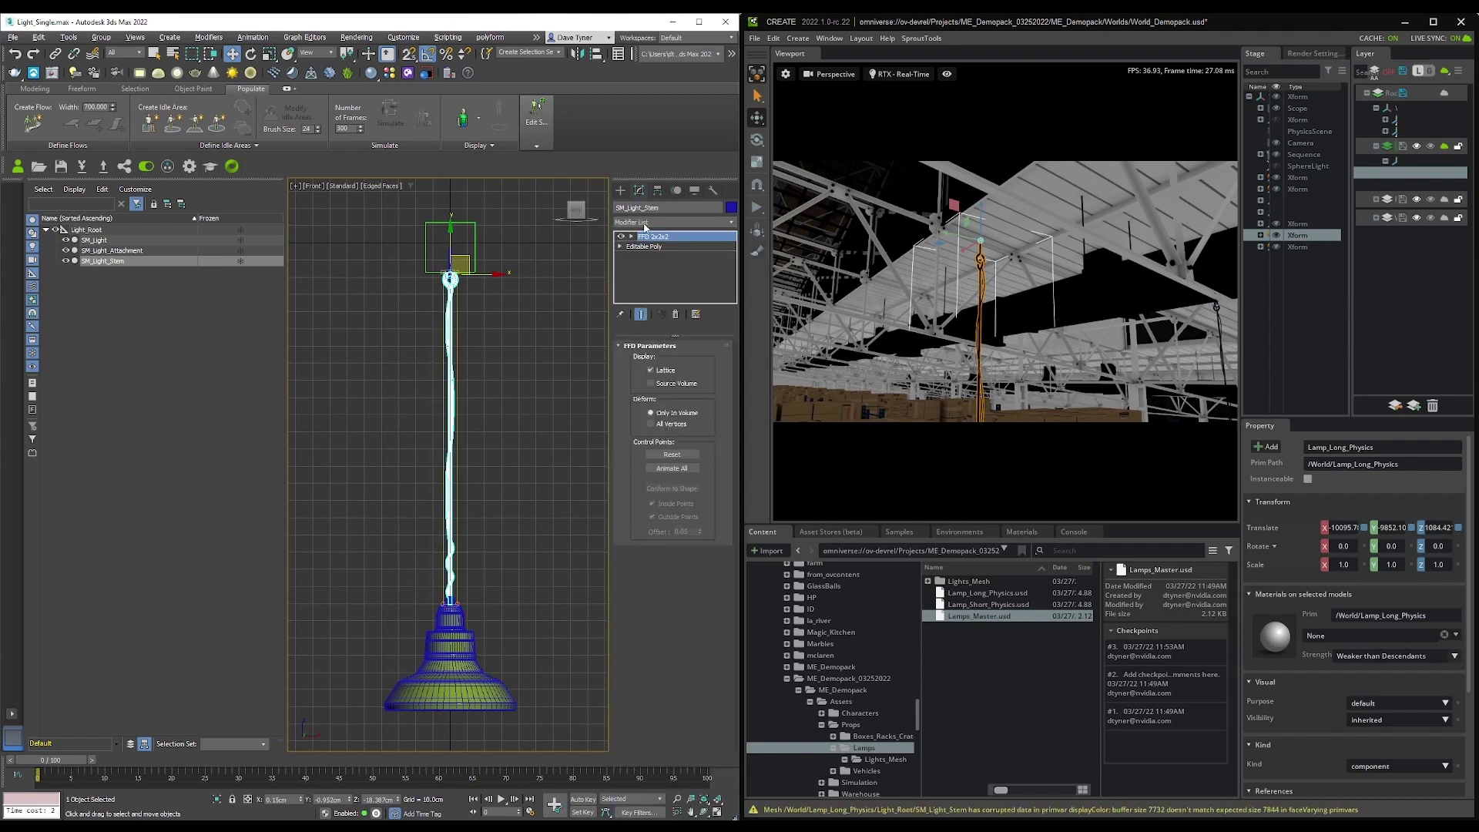
{"action": "key", "text": "1"}
{"action": "left_click_drag", "start_coordinate": [499, 302], "coordinate": [412, 258]}
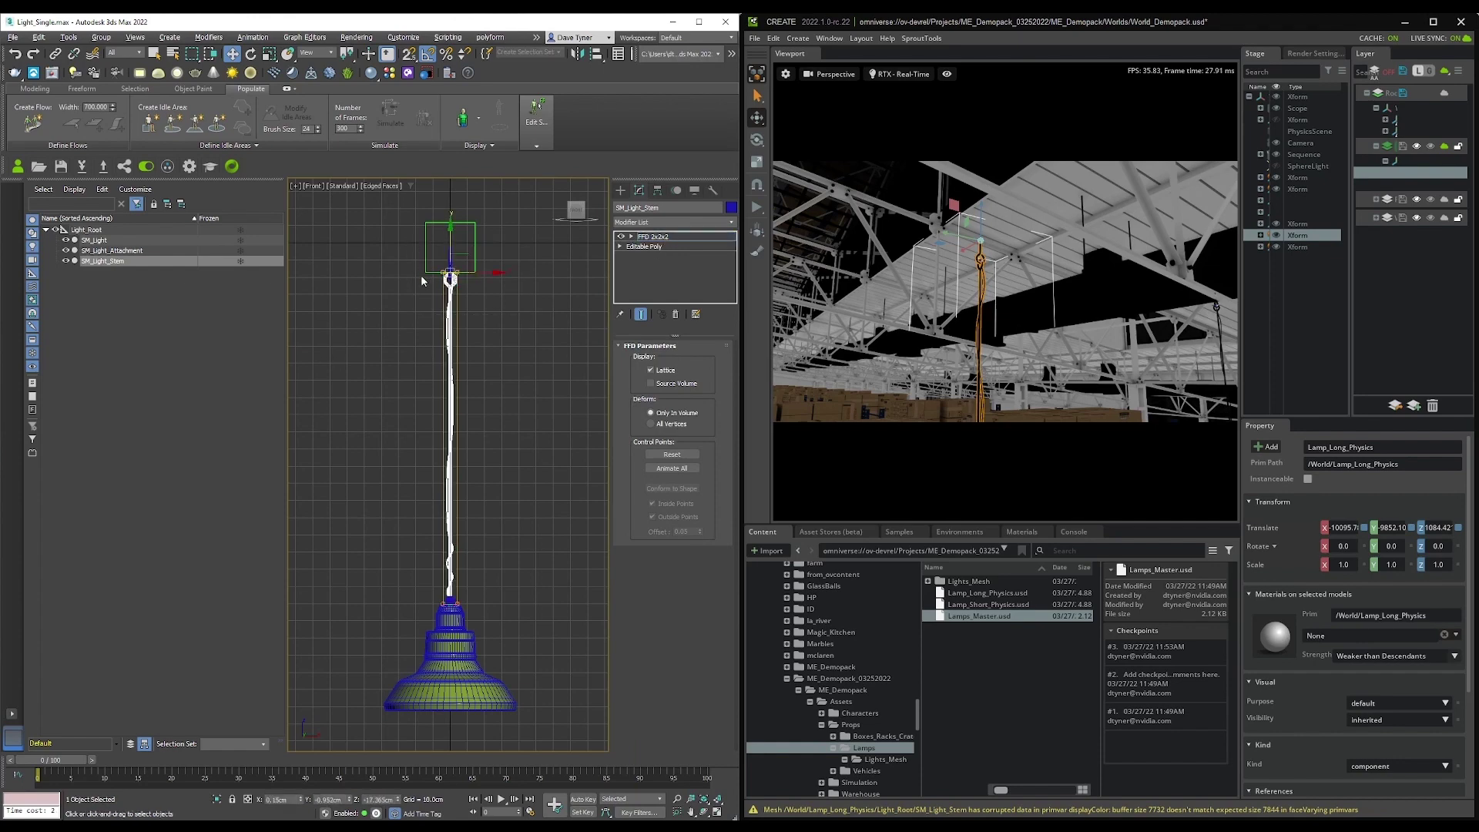
Lengthen the stem upward by raising the selected control points to about Z 38 cm, checking the reach against the roof beams in Create
{"action": "middle_click_drag", "start_coordinate": [421, 320], "coordinate": [428, 447]}
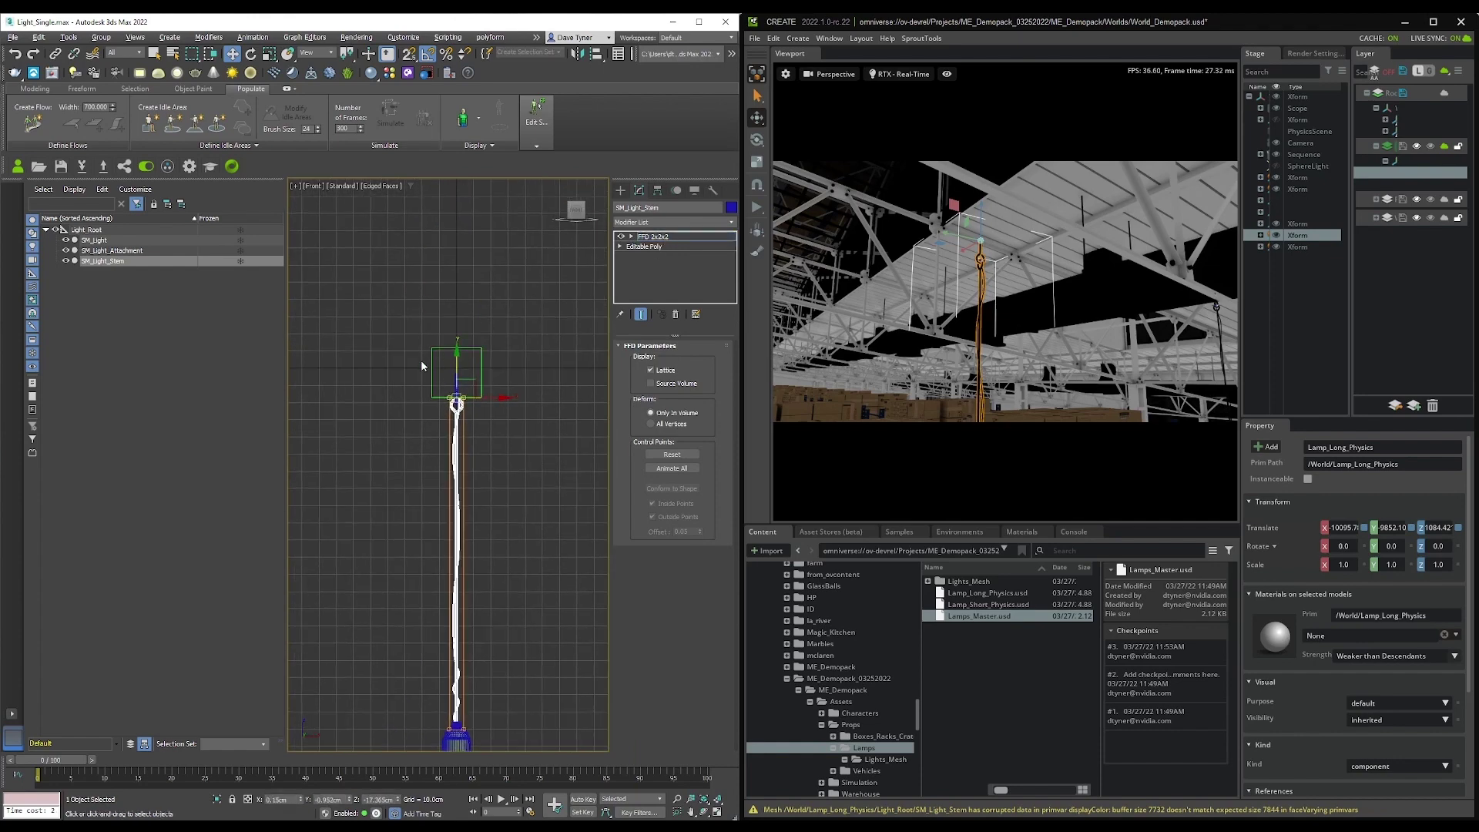
{"action": "left_click_drag", "start_coordinate": [456, 365], "coordinate": [451, 251]}
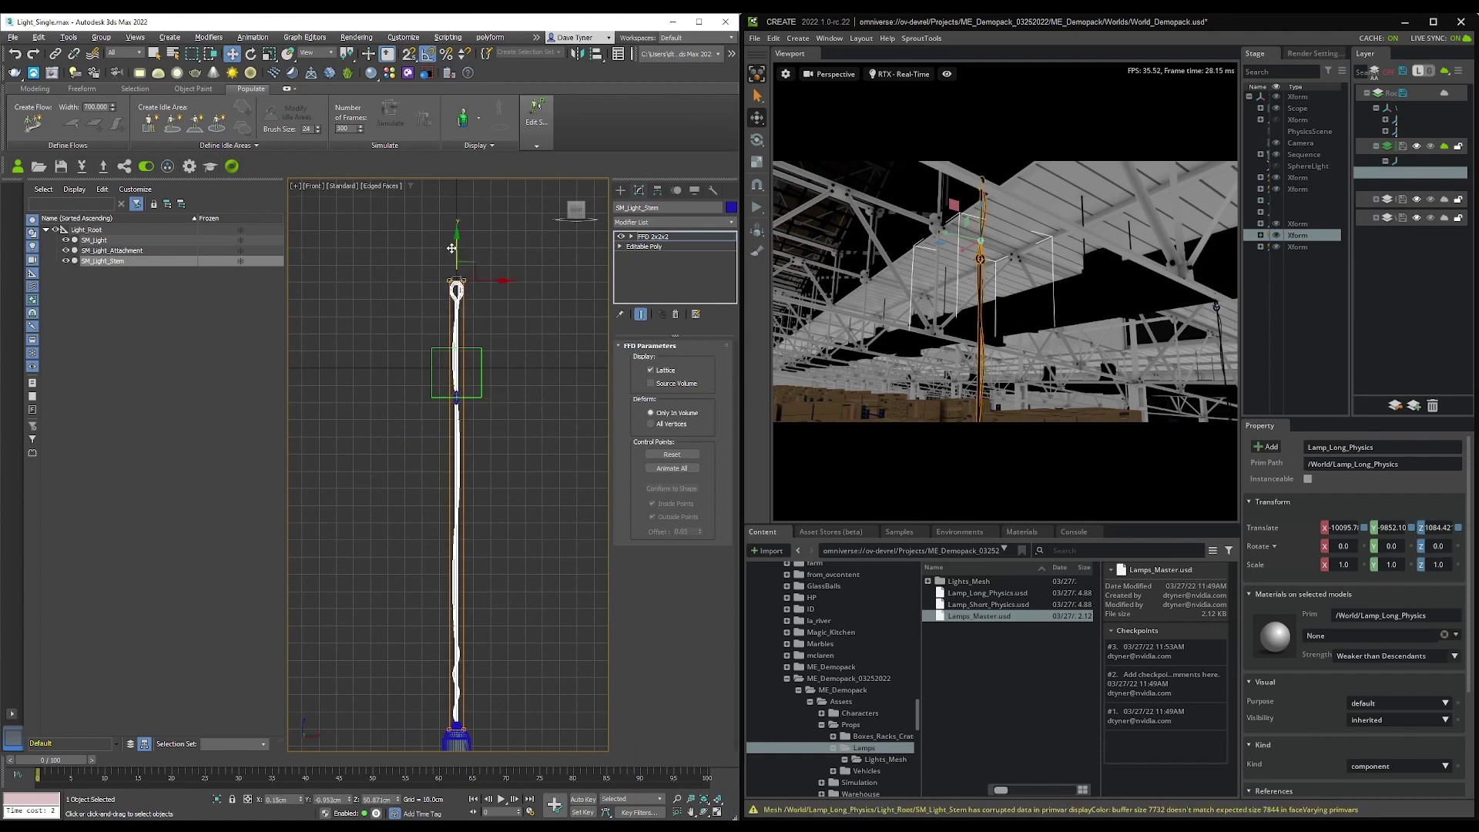
{"action": "left_click_drag", "start_coordinate": [455, 244], "coordinate": [456, 273]}
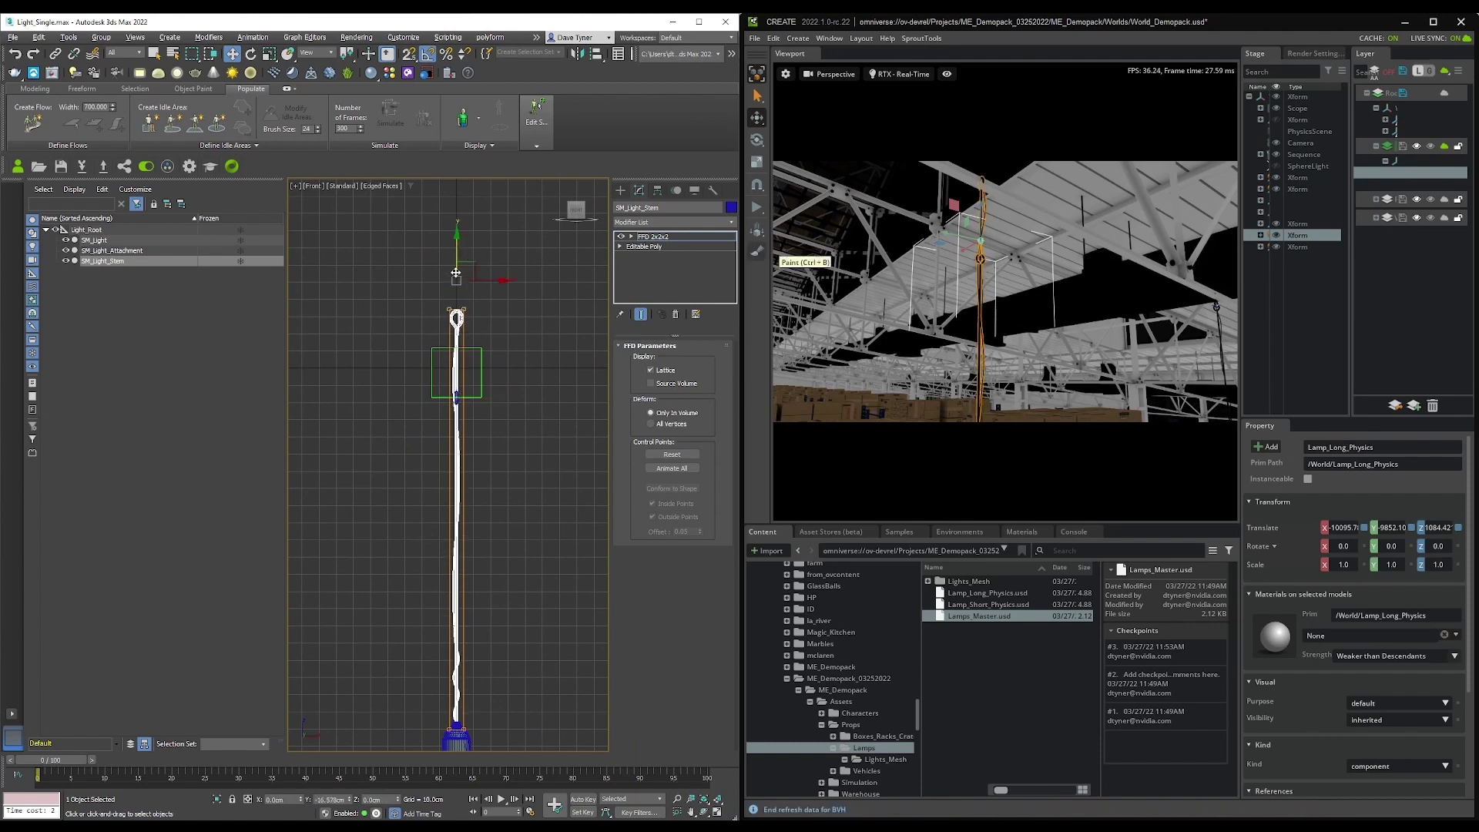
{"action": "right_click_drag", "start_coordinate": [953, 203], "coordinate": [969, 413]}
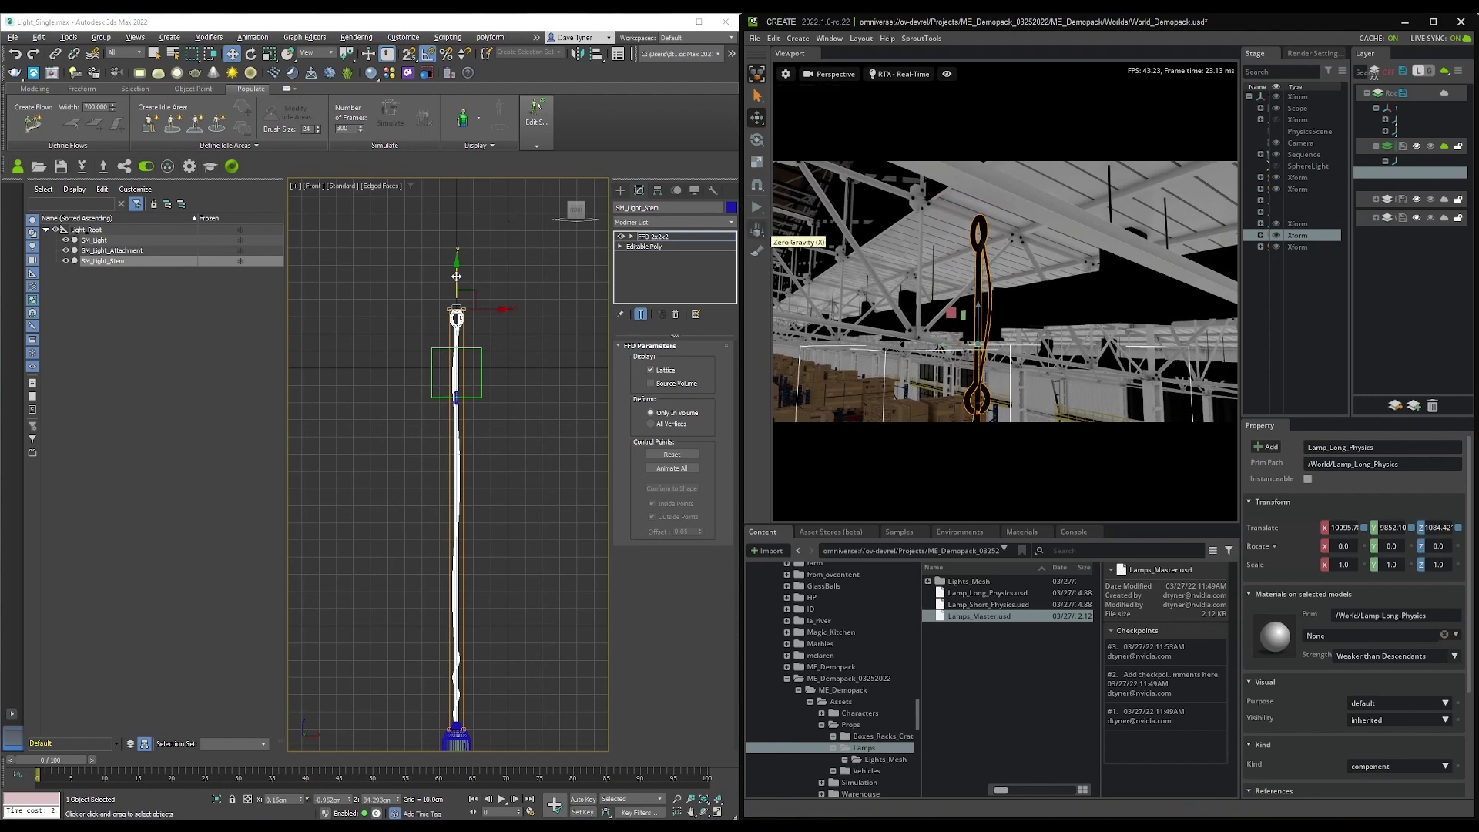
{"action": "left_click_drag", "start_coordinate": [458, 275], "coordinate": [457, 274]}
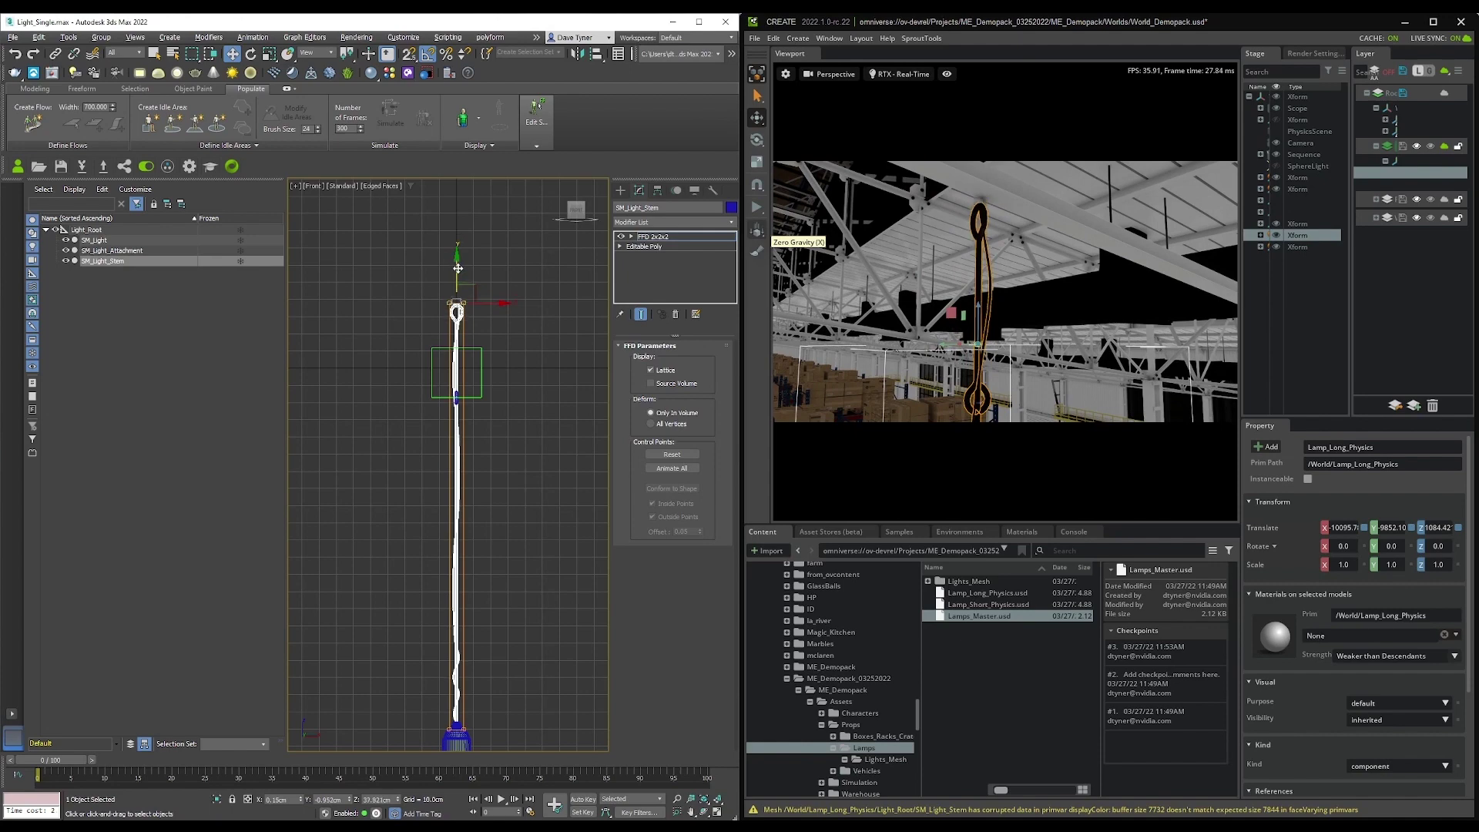
In Create, raise Lamp_Long_Physics's SM_Light_Attachment to the upper end of the lengthened stem, at about Z 41.64
{"action": "left_click", "coordinate": [986, 400]}
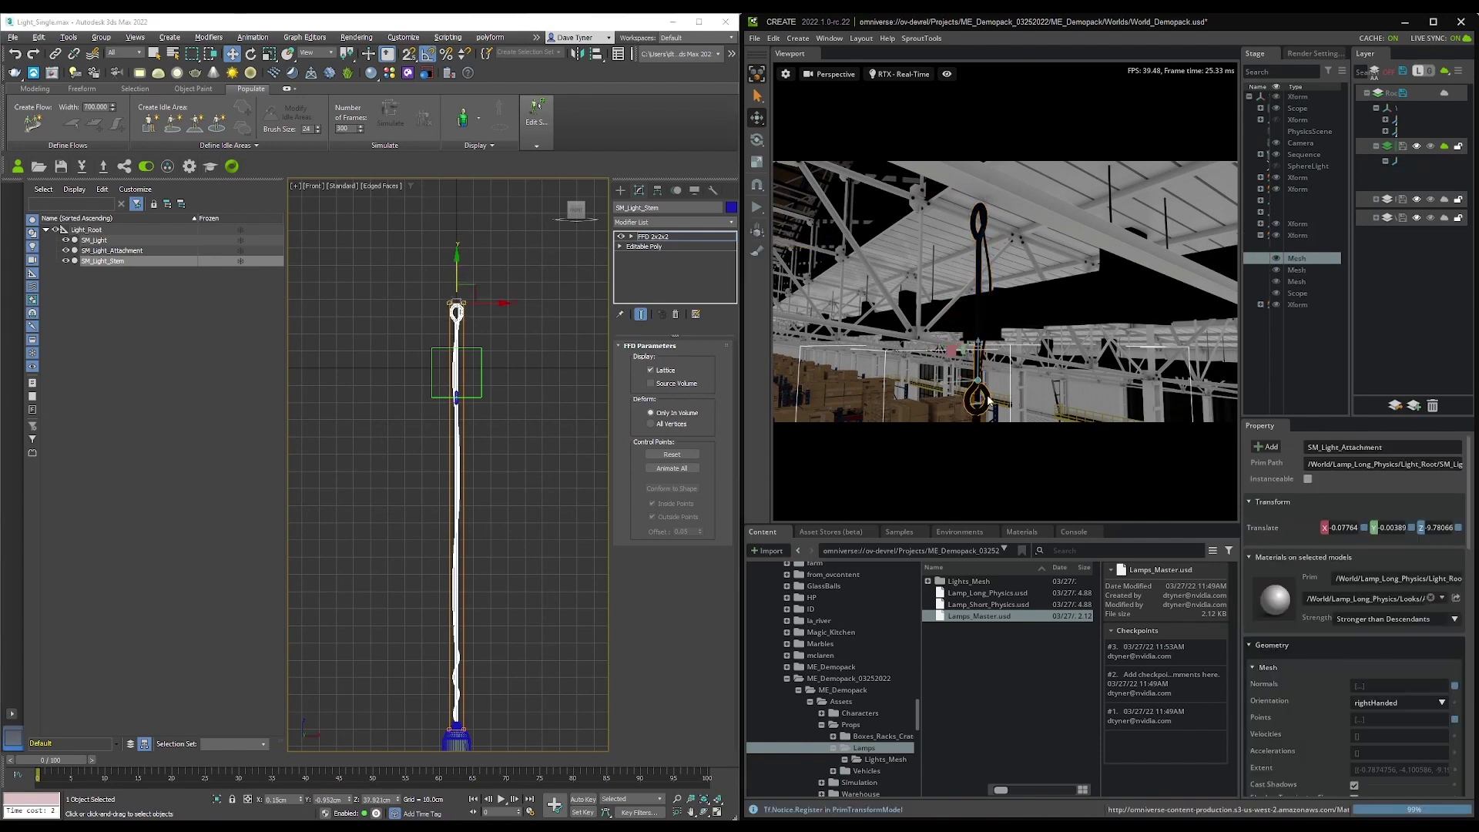
{"action": "left_click_drag", "start_coordinate": [979, 363], "coordinate": [980, 183]}
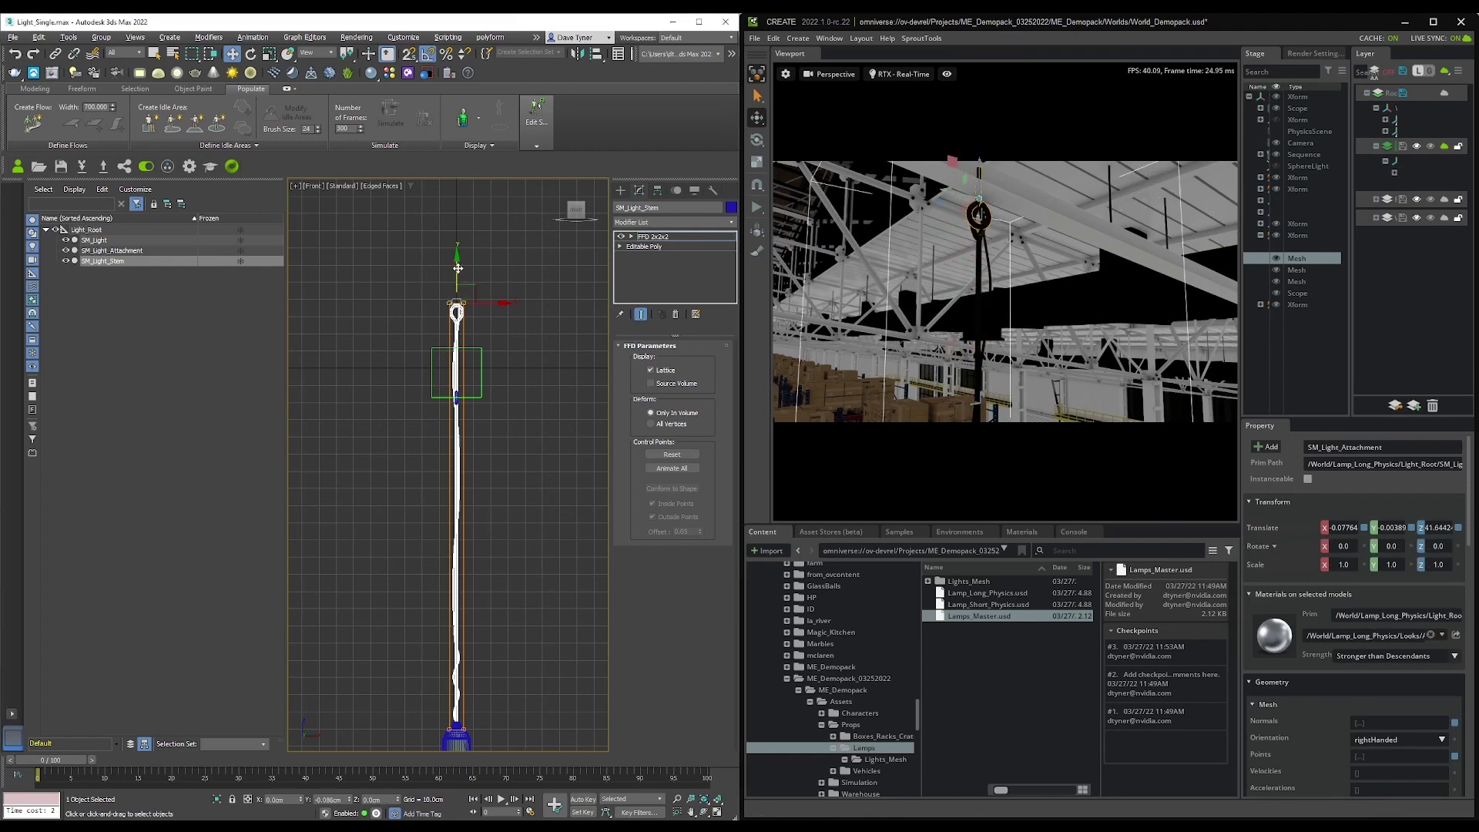
Lower the stem's upper control points in 3ds Max to about Z 34 cm so its loop hooks onto the attachment ring
{"action": "key", "text": "w"}
{"action": "right_click_drag", "start_coordinate": [1019, 290], "coordinate": [570, 248]}
{"action": "key", "text": "d"}
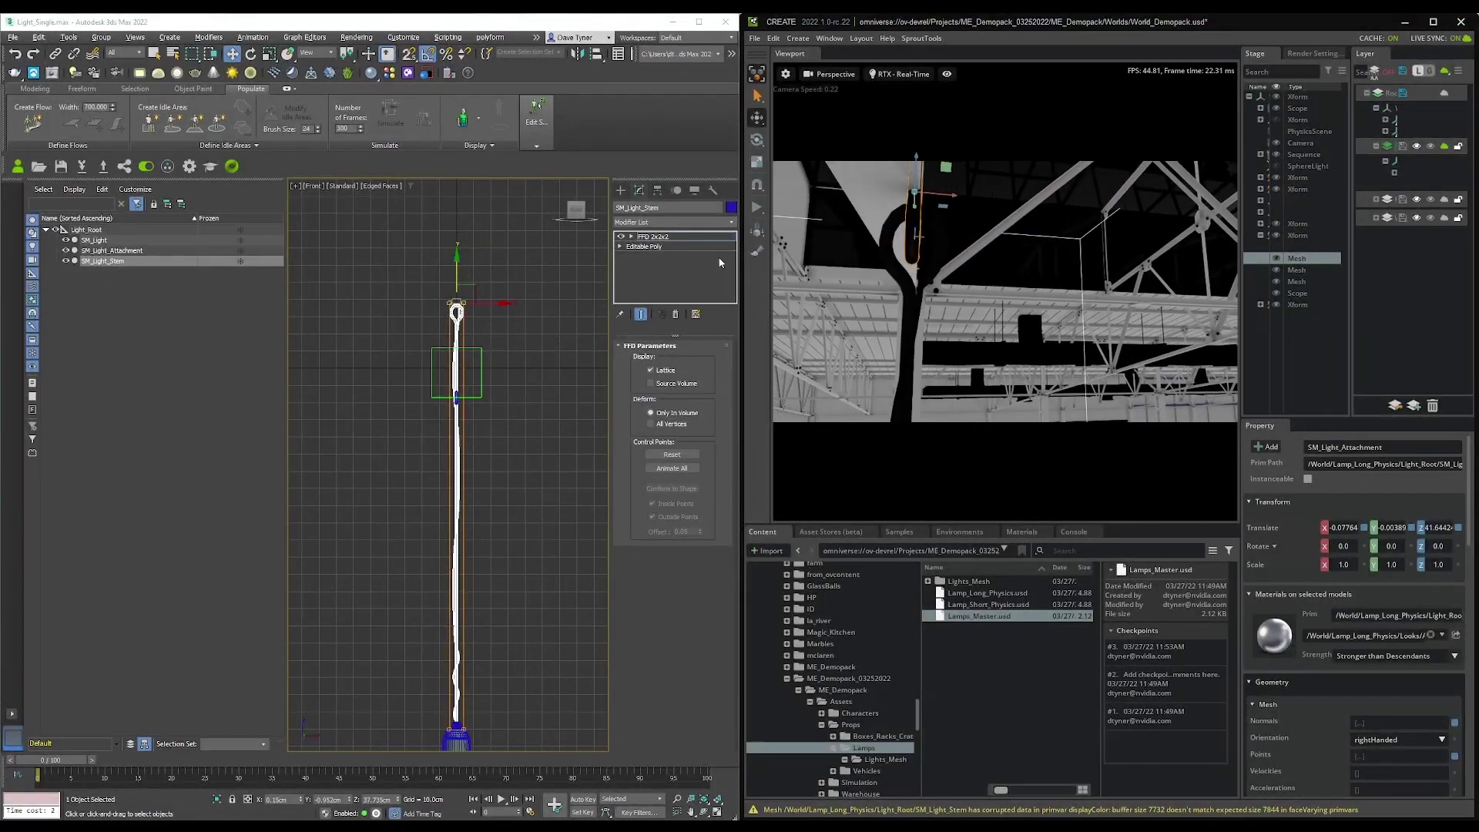
{"action": "left_click_drag", "start_coordinate": [454, 263], "coordinate": [454, 270]}
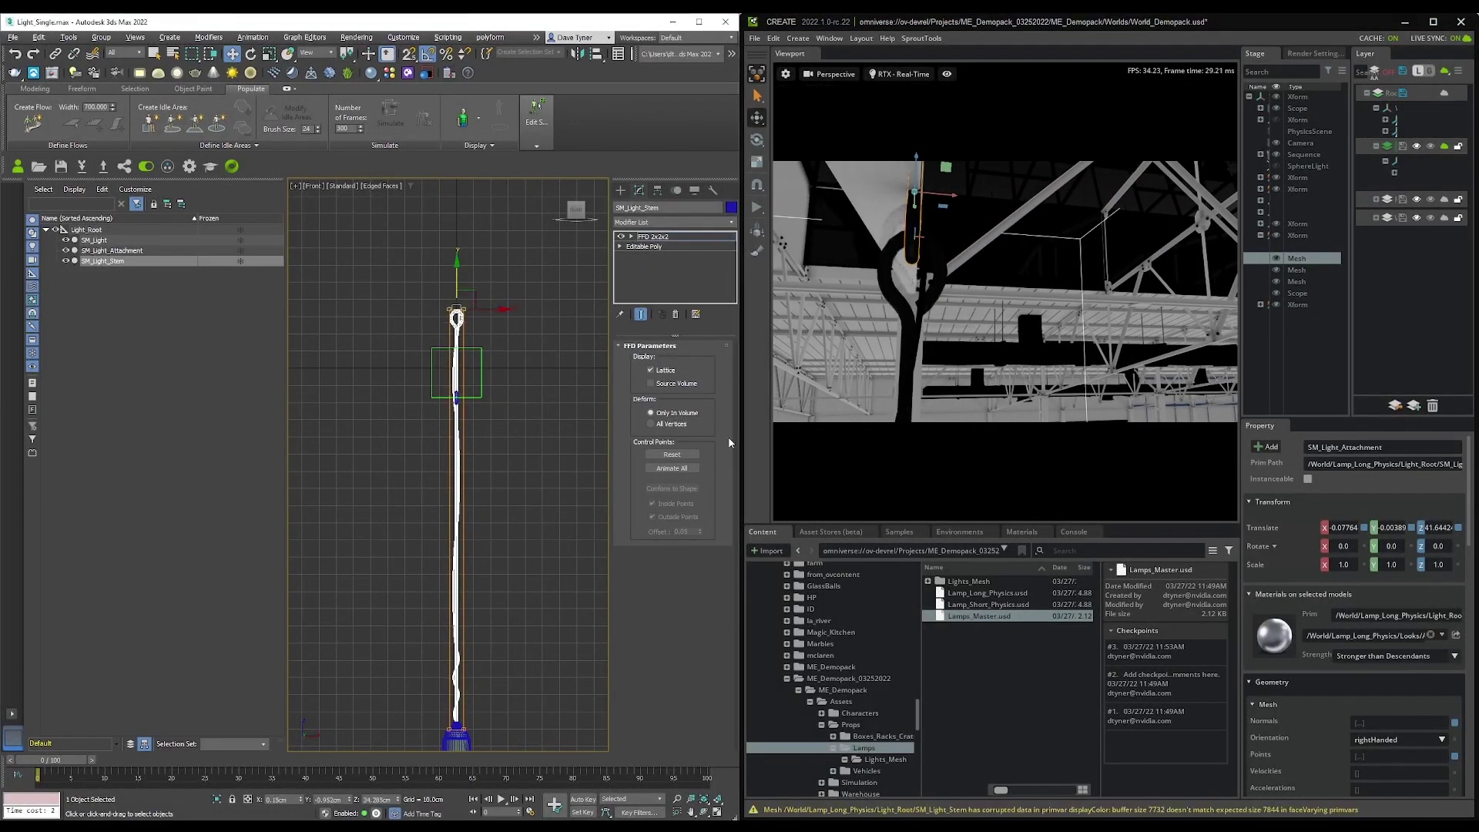
{"action": "right_click_drag", "start_coordinate": [883, 341], "coordinate": [1031, 324]}
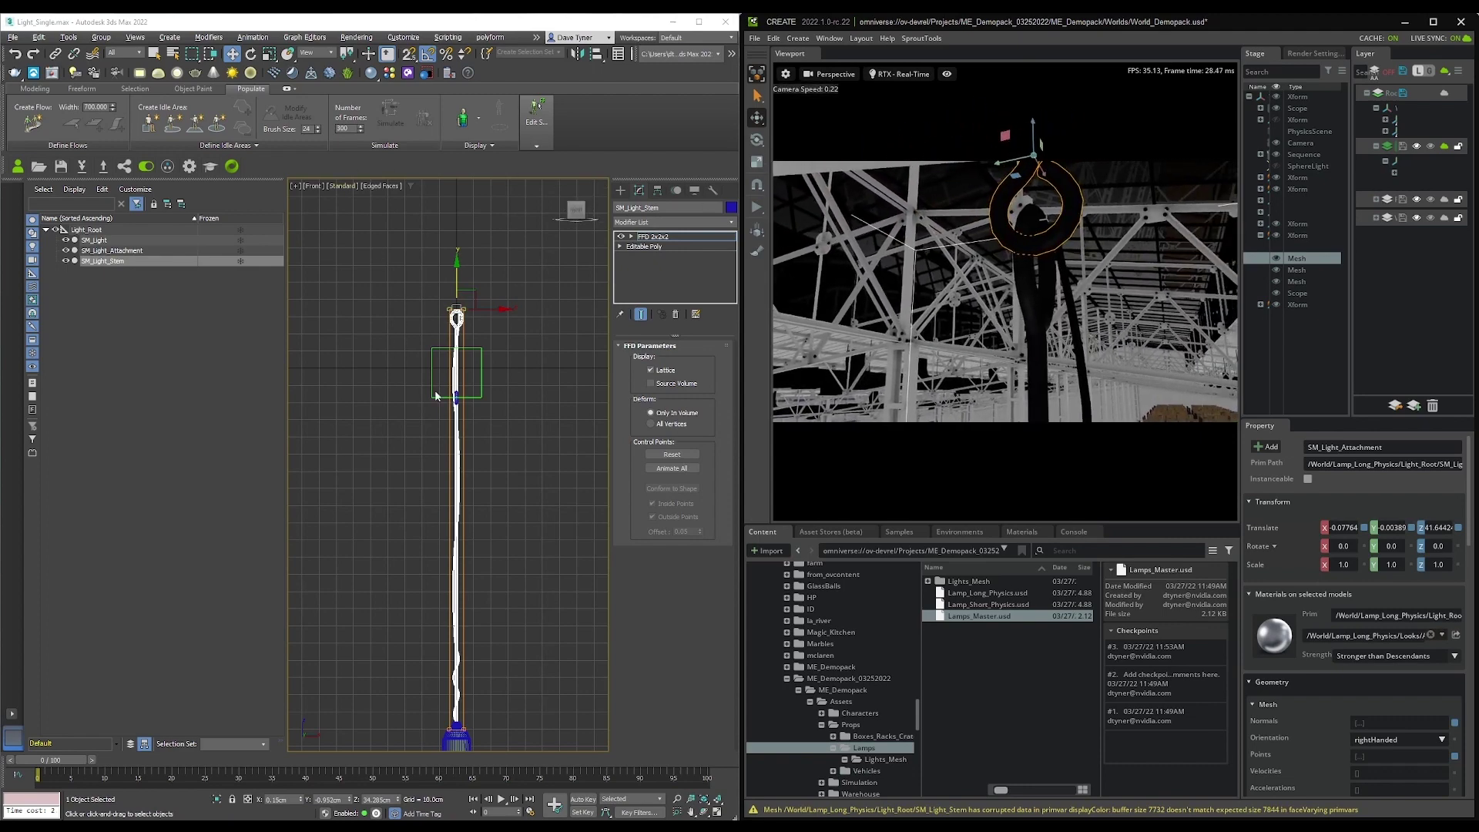
Maximize the Create window and turn off live sync for the Lamps_Master.usd layer
{"action": "left_click", "coordinate": [1433, 22]}
{"action": "left_click", "coordinate": [1447, 143]}
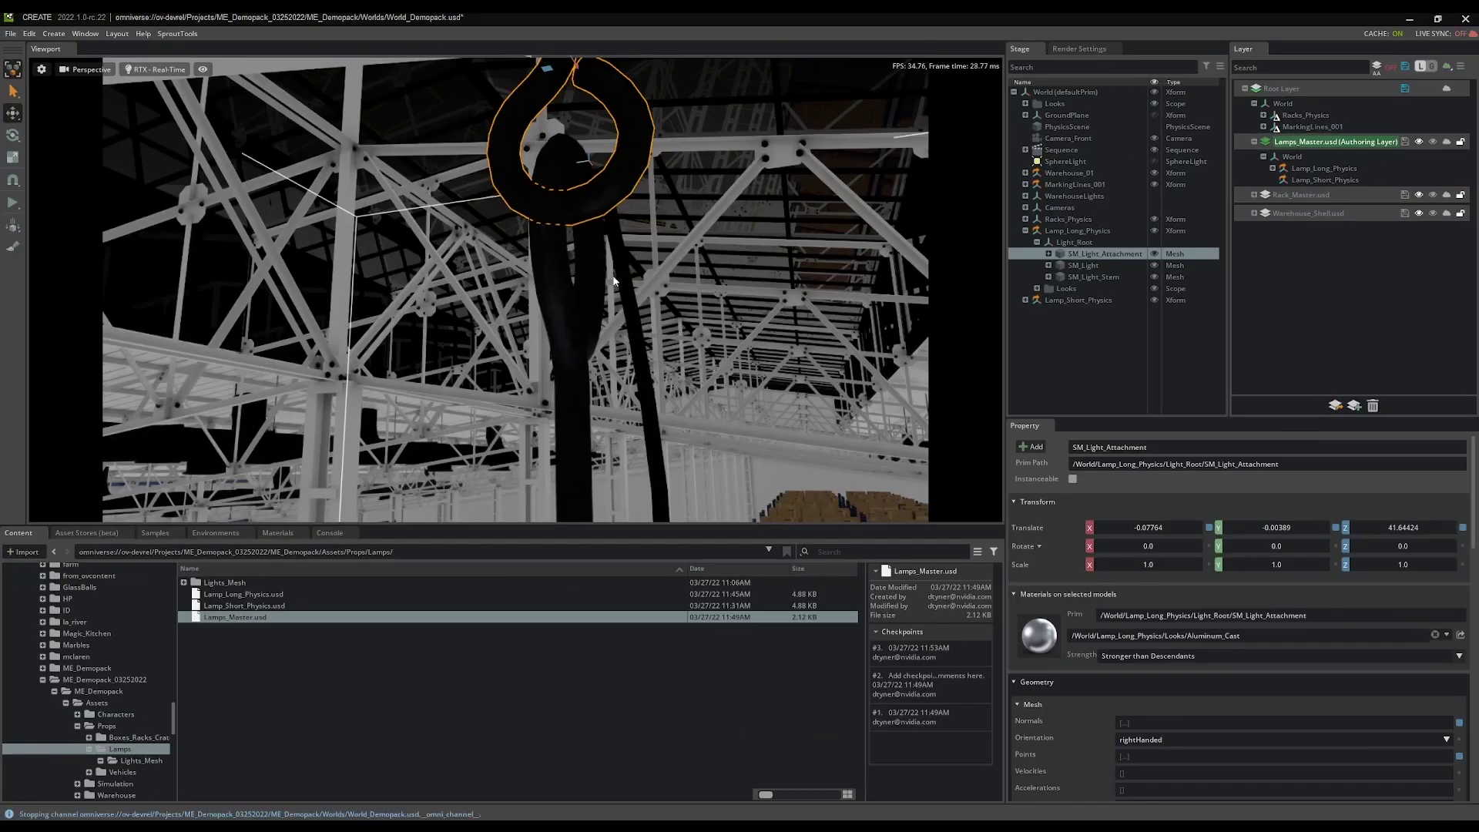
Run the physics simulation, examine how the long lamp swings and hangs from its attachment, and stop the simulation
{"action": "right_click_drag", "start_coordinate": [614, 281], "coordinate": [841, 360]}
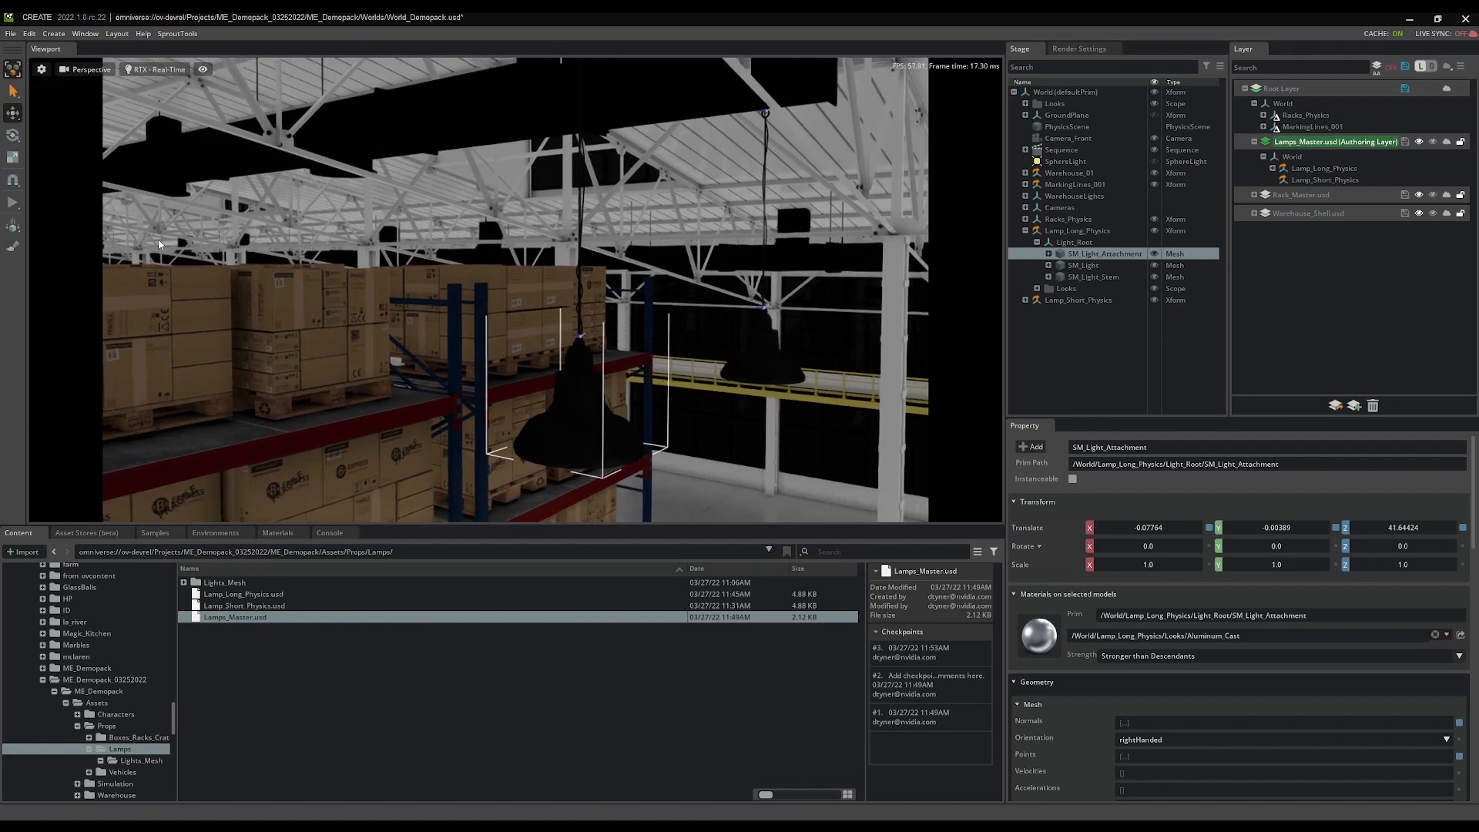
{"action": "key", "text": "space"}
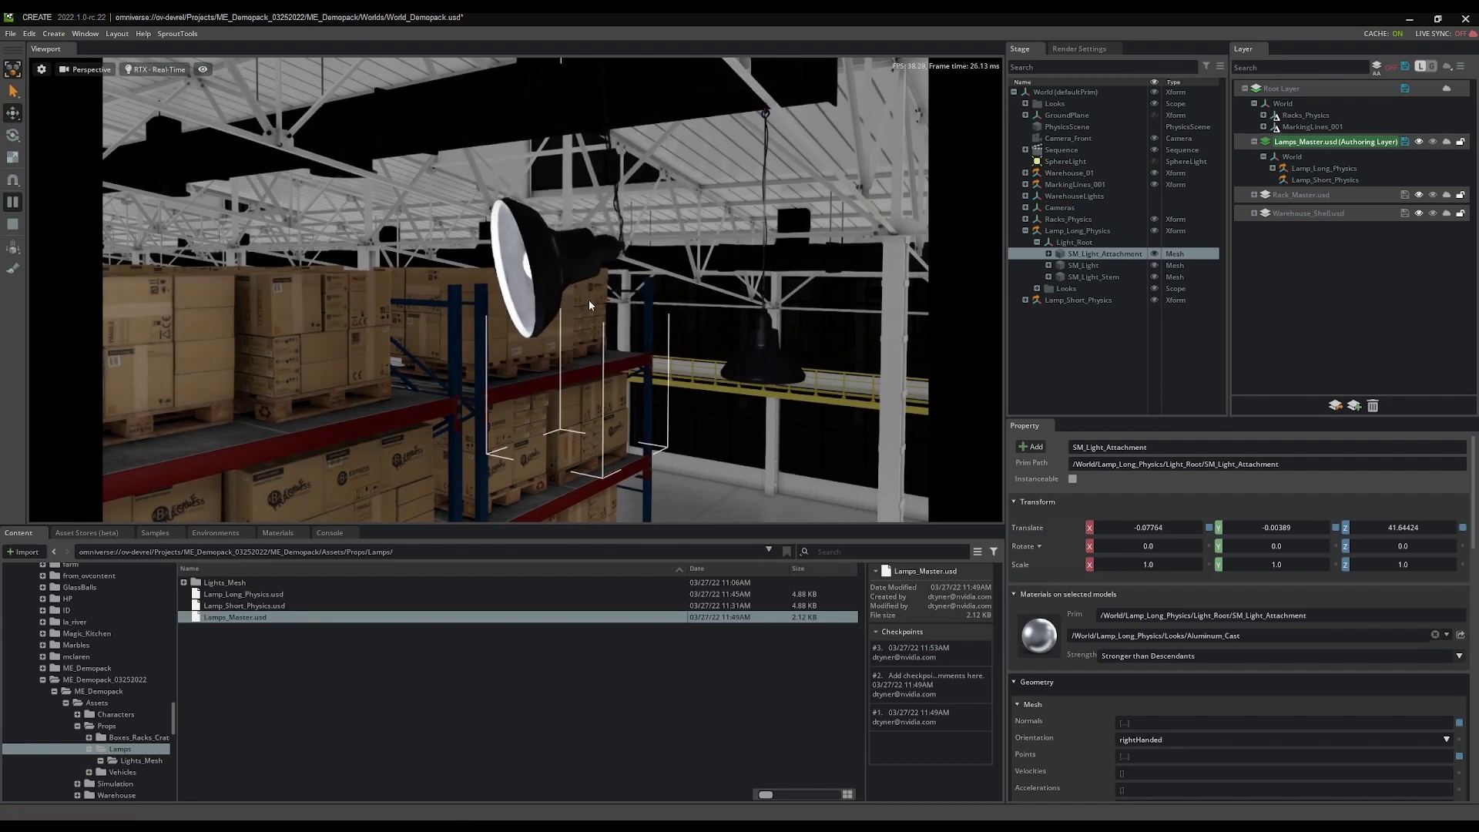
{"action": "right_click_drag", "start_coordinate": [590, 305], "coordinate": [600, 181]}
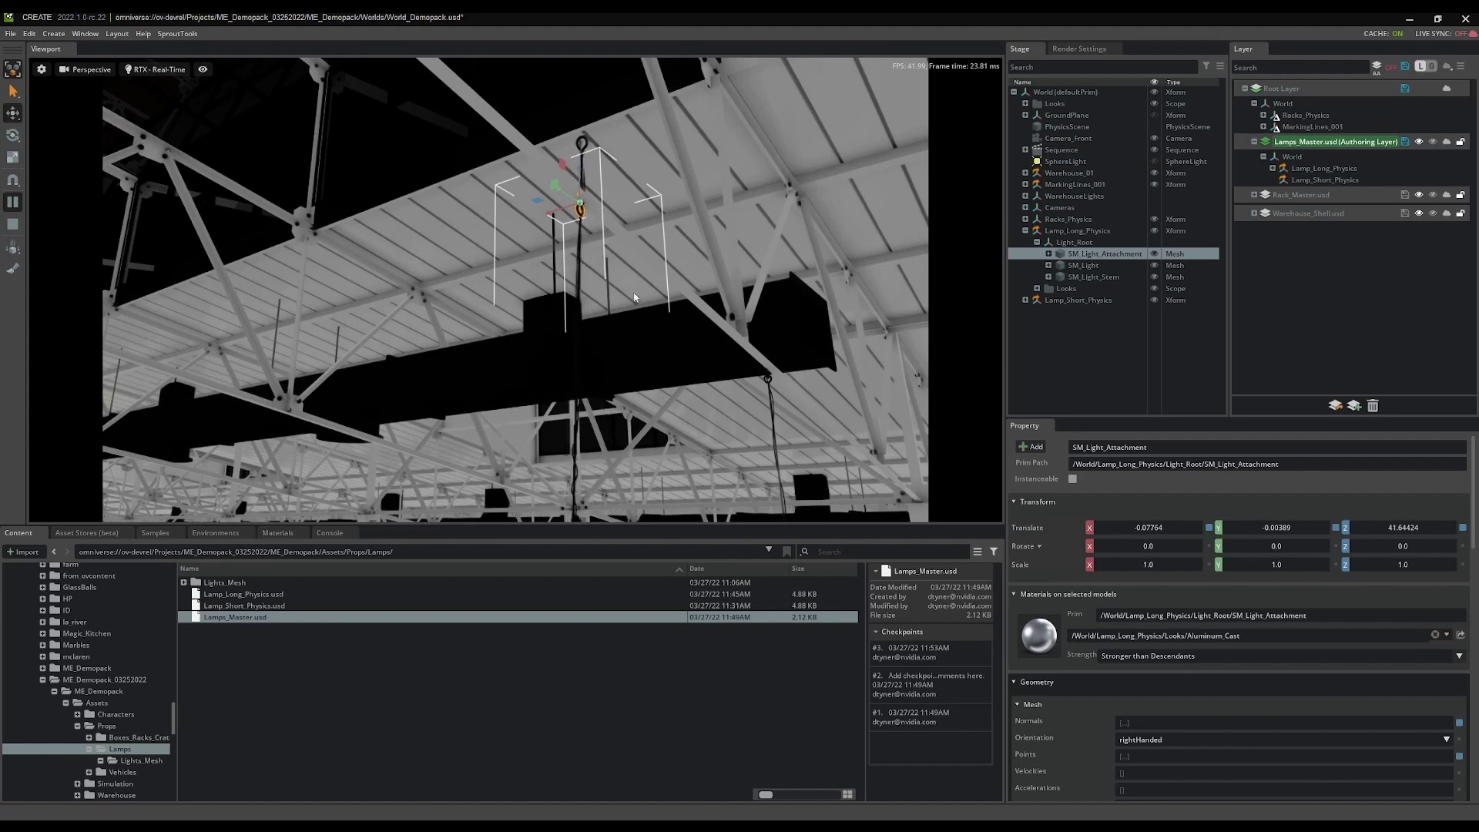
{"action": "left_click", "coordinate": [13, 223]}
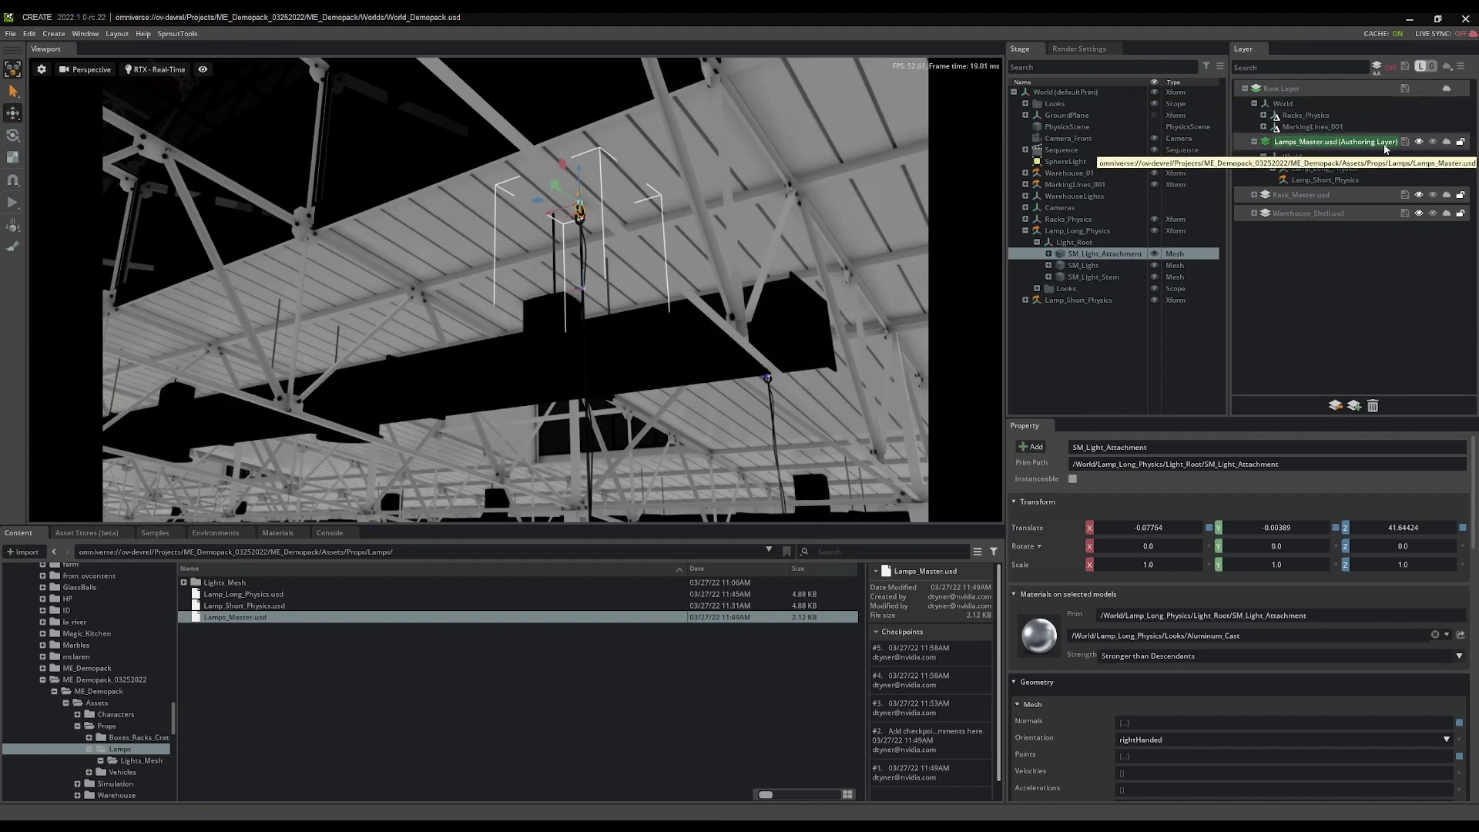
Open Lamp_Long_Physics.usd and add a distant light to illuminate the lamp
{"action": "double_click", "coordinate": [256, 596]}
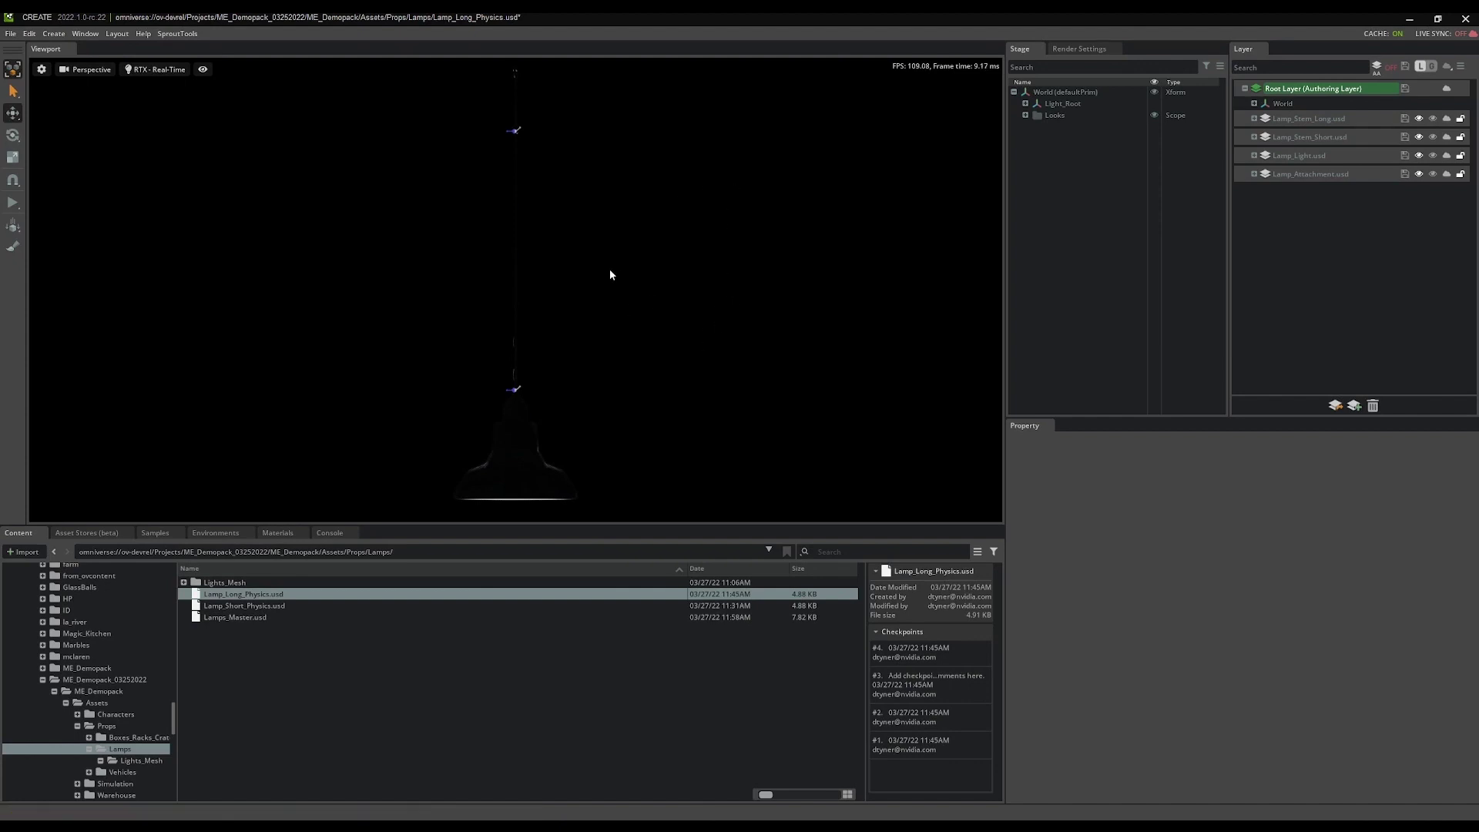
{"action": "right_click", "coordinate": [1067, 281]}
{"action": "mouse_move", "coordinate": [1126, 301]}
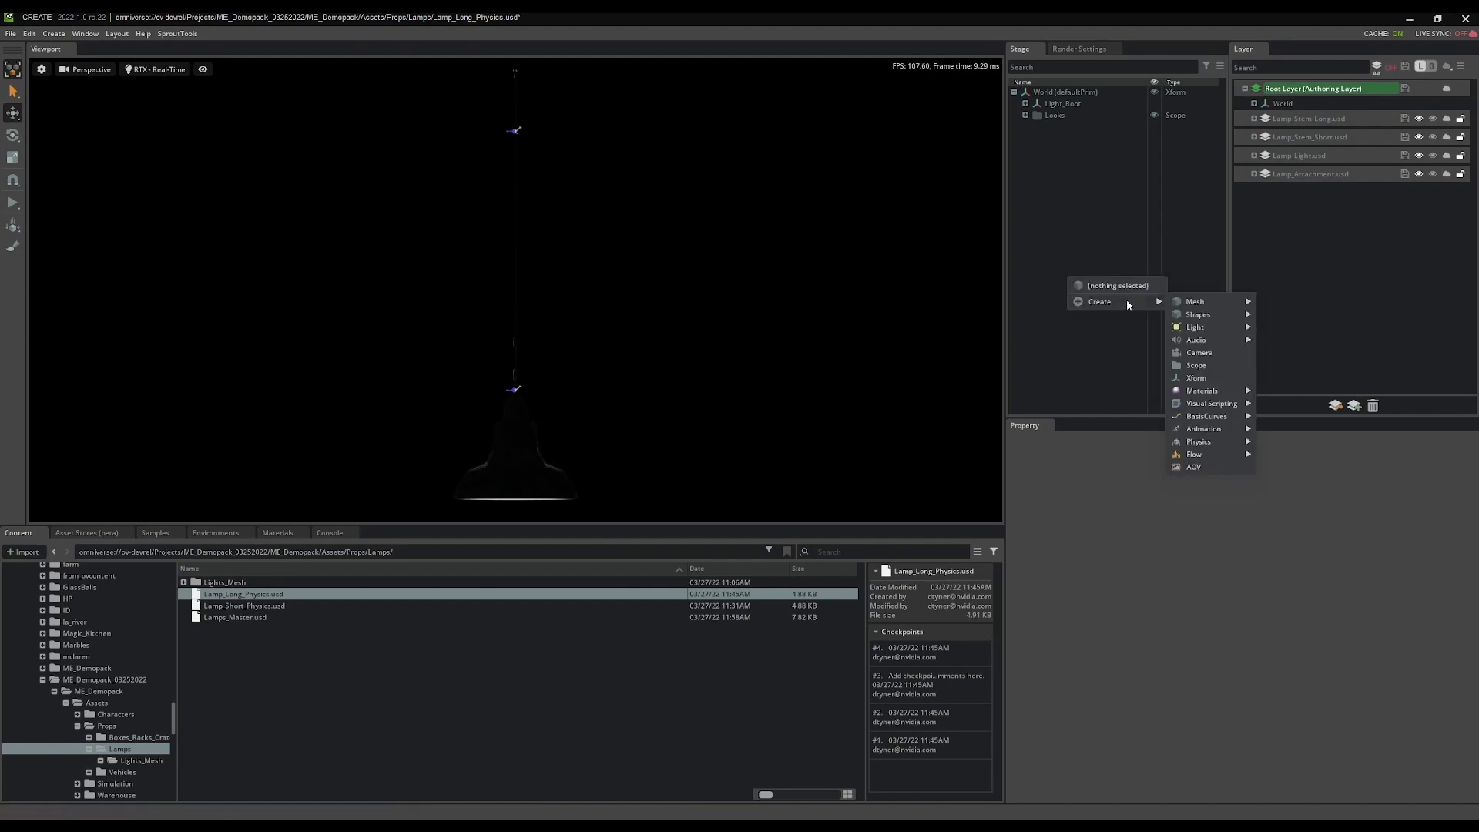
{"action": "mouse_move", "coordinate": [1212, 328]}
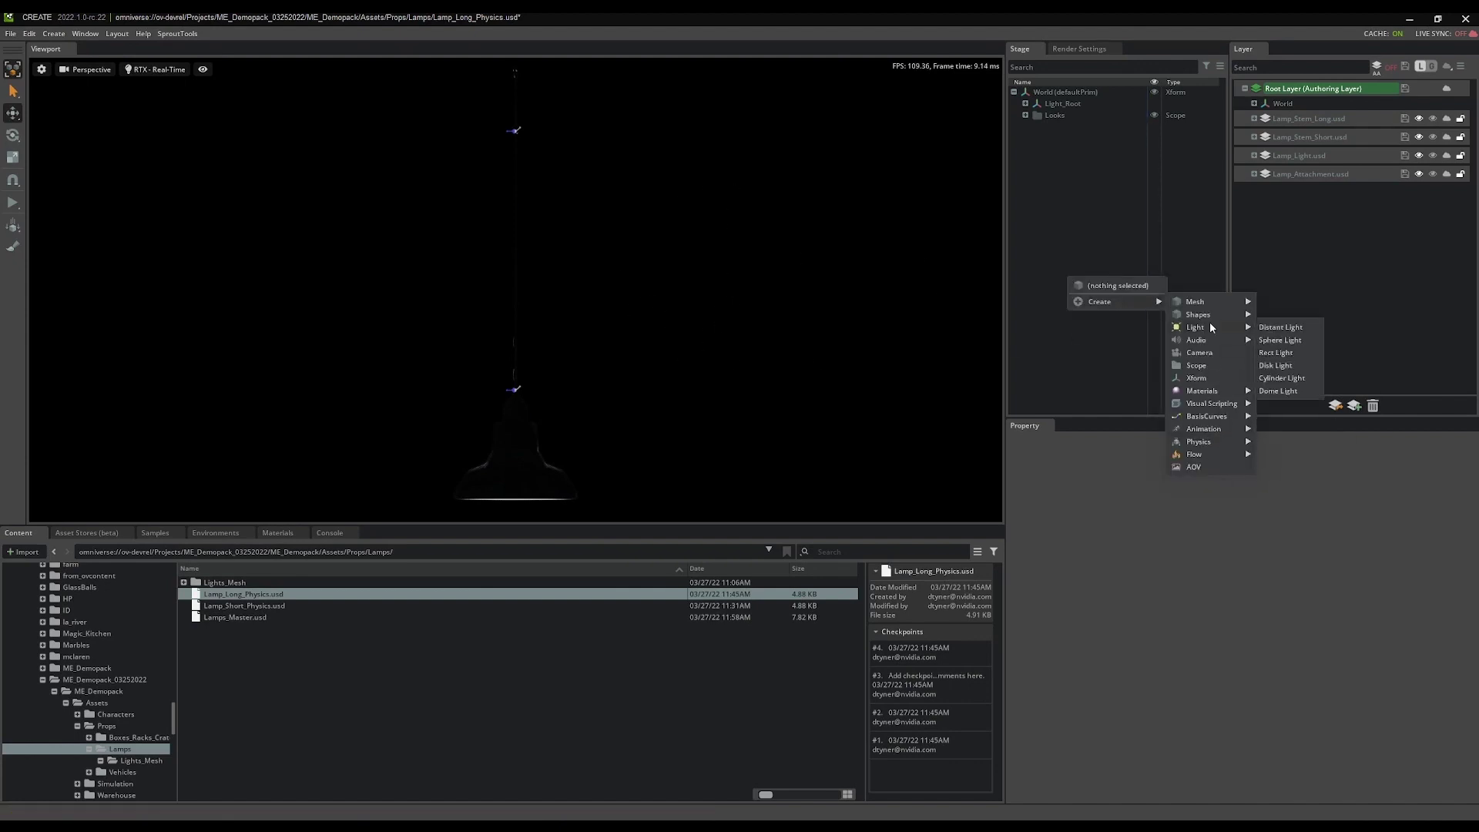
{"action": "left_click", "coordinate": [1279, 327]}
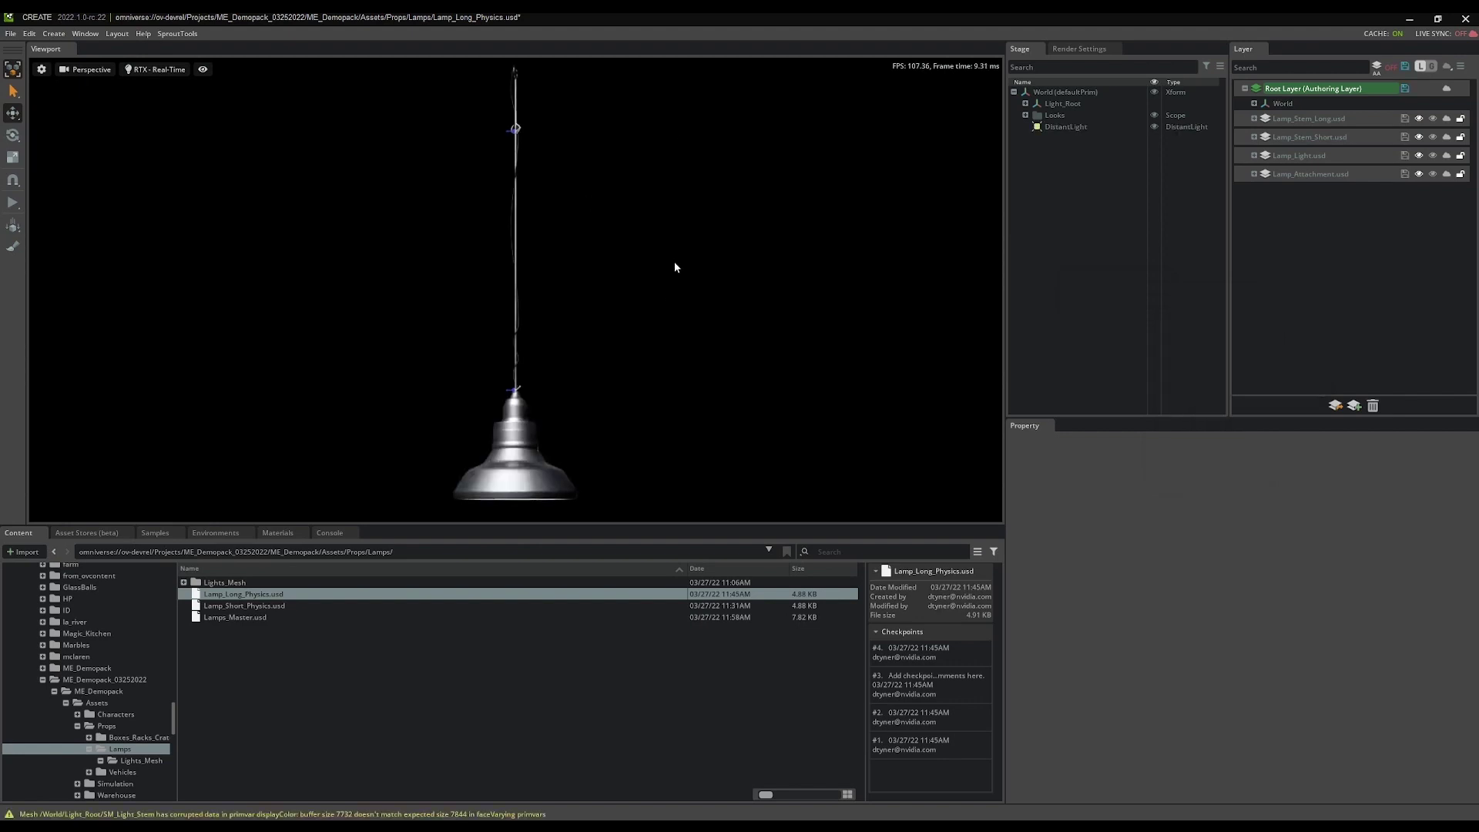
Raise SM_Light_Attachment under Light_Root to the upper loop of the lengthened stem, at about Z 40.36
{"action": "right_click_drag", "start_coordinate": [567, 244], "coordinate": [561, 264]}
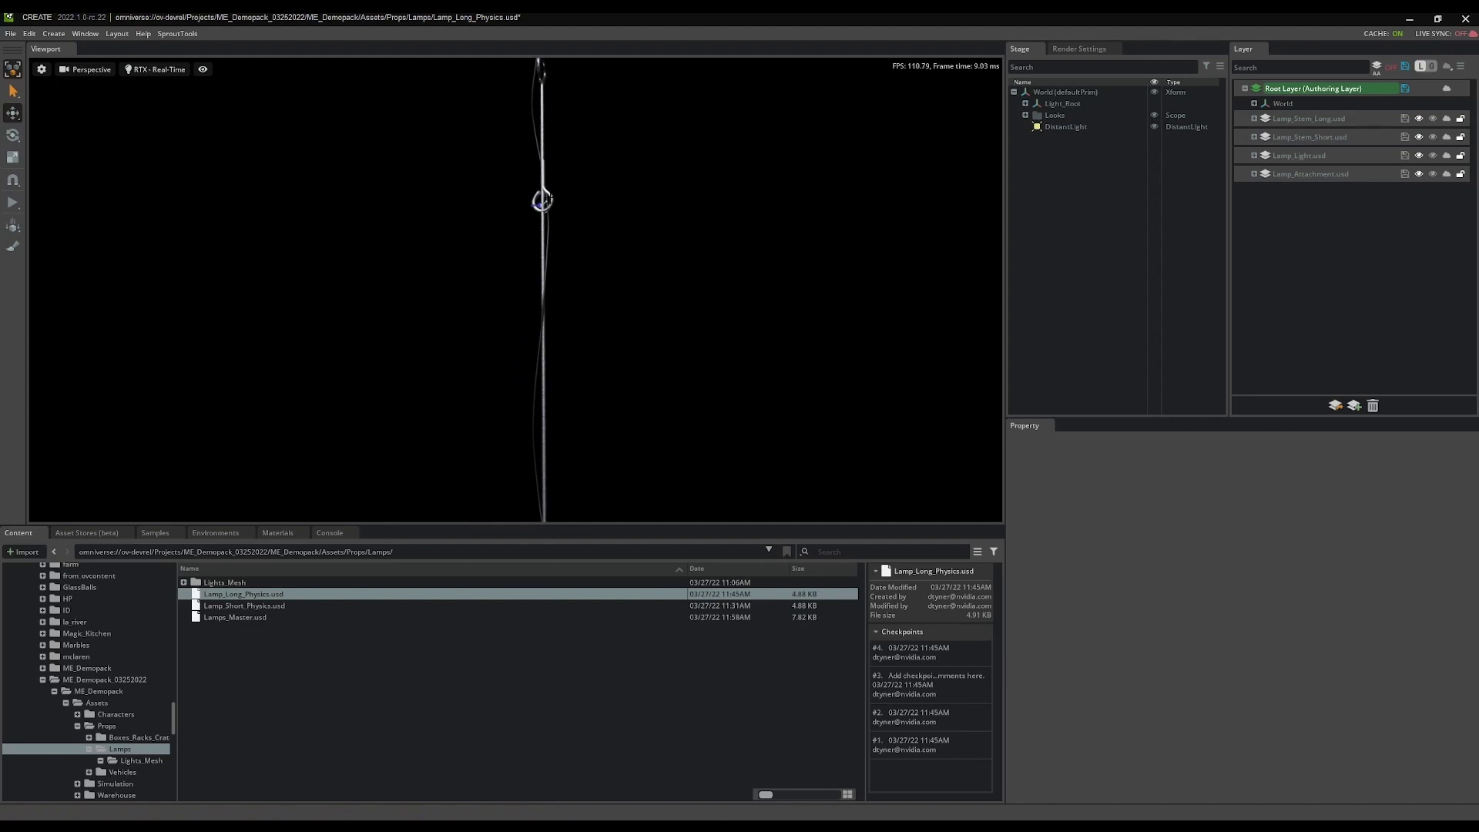
{"action": "left_click", "coordinate": [1026, 103]}
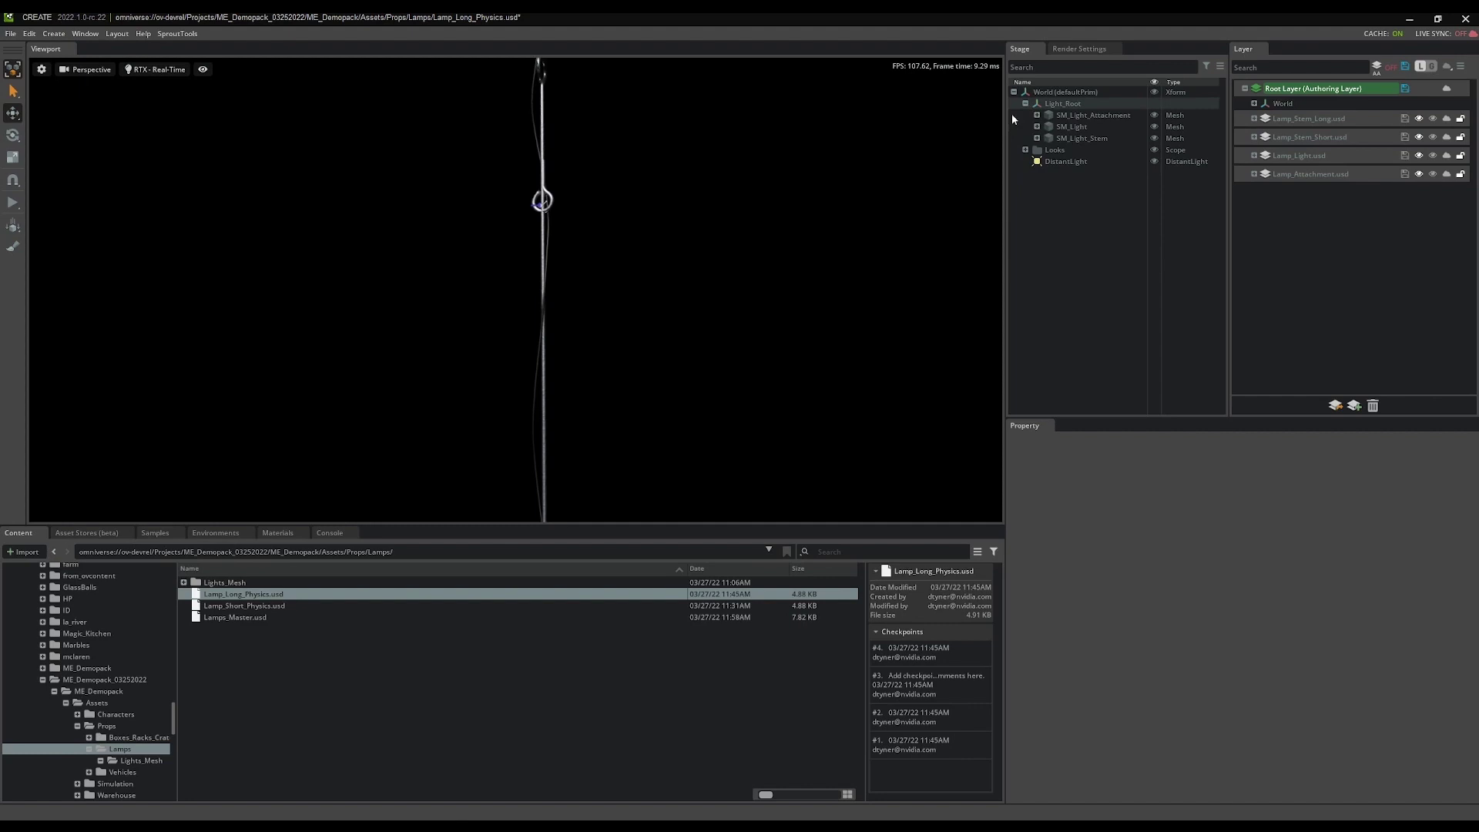
{"action": "left_click", "coordinate": [1084, 115]}
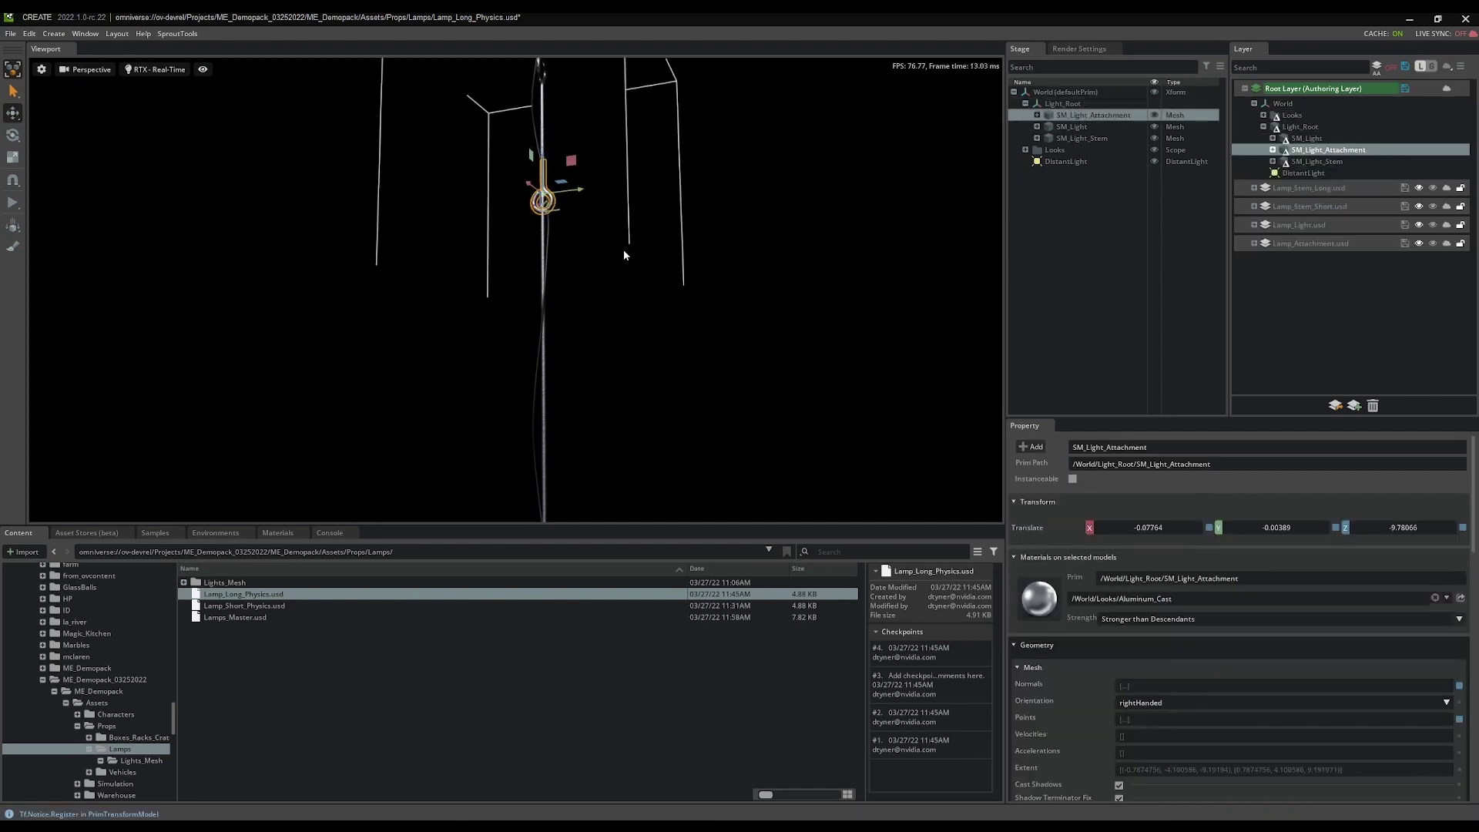
{"action": "left_click_drag", "start_coordinate": [624, 255], "coordinate": [569, 108], "text": "alt"}
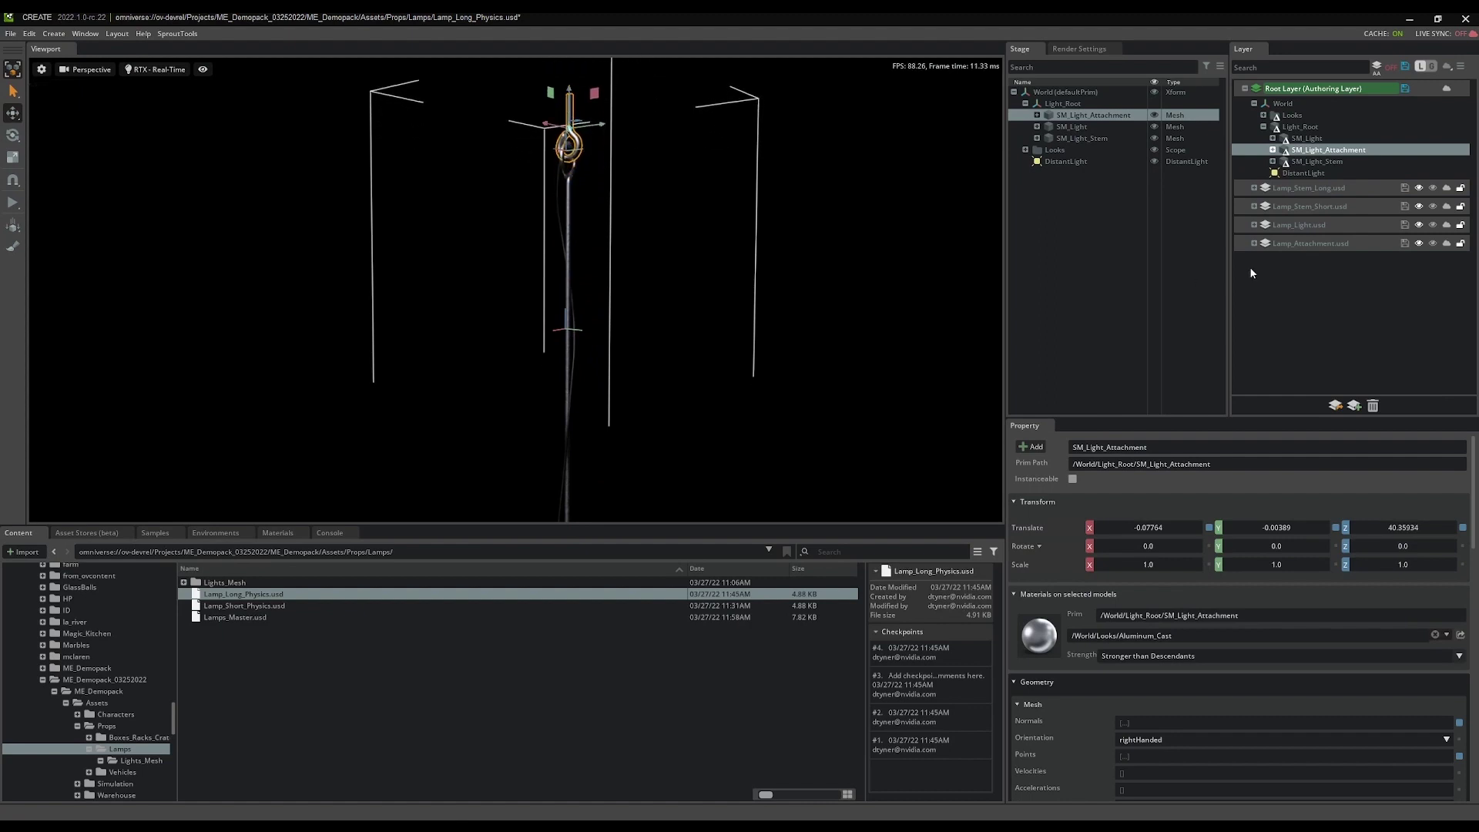
Raise the Z of Local Position 0 on the spherical joint under SM_Light_Attachment to match the attachment's new height
{"action": "left_click", "coordinate": [1037, 115]}
{"action": "left_click", "coordinate": [1092, 126]}
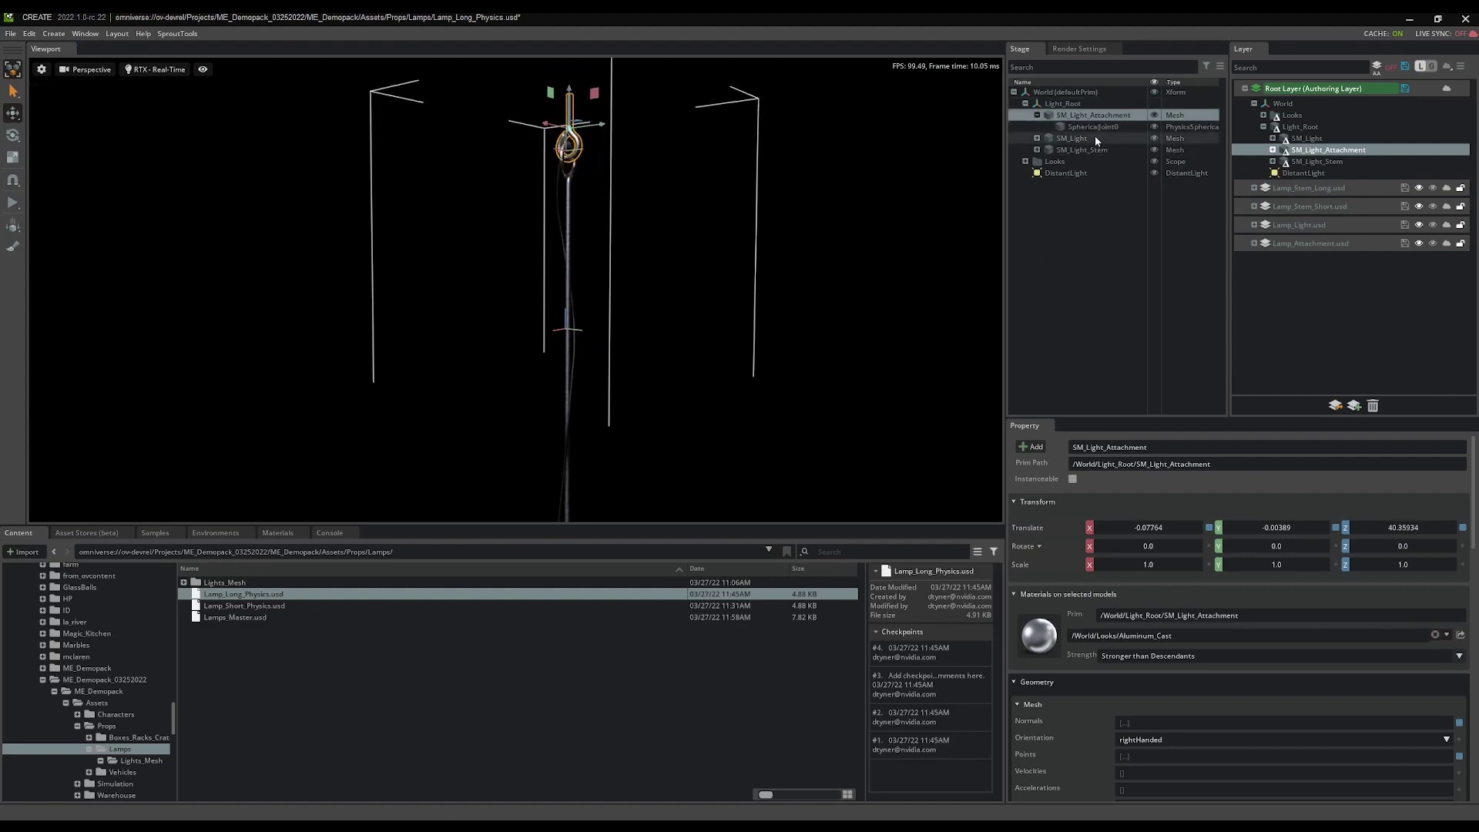
{"action": "scroll", "coordinate": [1245, 685], "scroll_direction": "down", "scroll_amount": 3}
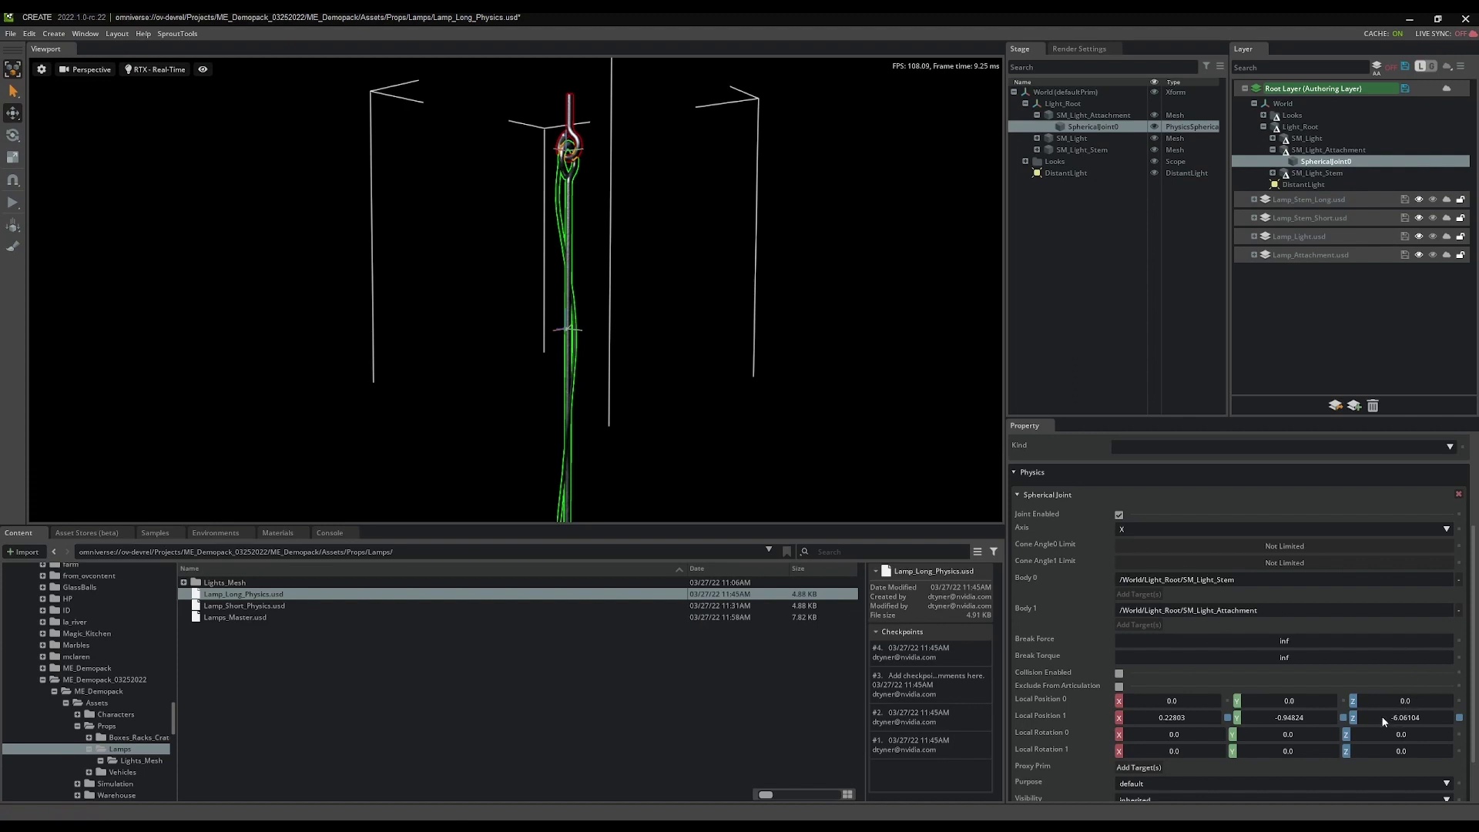
{"action": "mouse_move", "coordinate": [1384, 722]}
{"action": "left_mouse_down"}
{"action": "mouse_move", "coordinate": [1463, 721]}
{"action": "mouse_move", "coordinate": [1411, 723]}
{"action": "left_mouse_up"}
{"action": "key", "text": "ctrl+z"}
{"action": "left_click_drag", "start_coordinate": [1398, 701], "coordinate": [1431, 695]}
Run the physics simulation, examine how the lamp swings from its attachment, and stop the simulation
{"action": "right_click_drag", "start_coordinate": [773, 426], "coordinate": [760, 376]}
{"action": "key", "text": "s"}
{"action": "left_click", "coordinate": [756, 375]}
{"action": "key", "text": "space"}
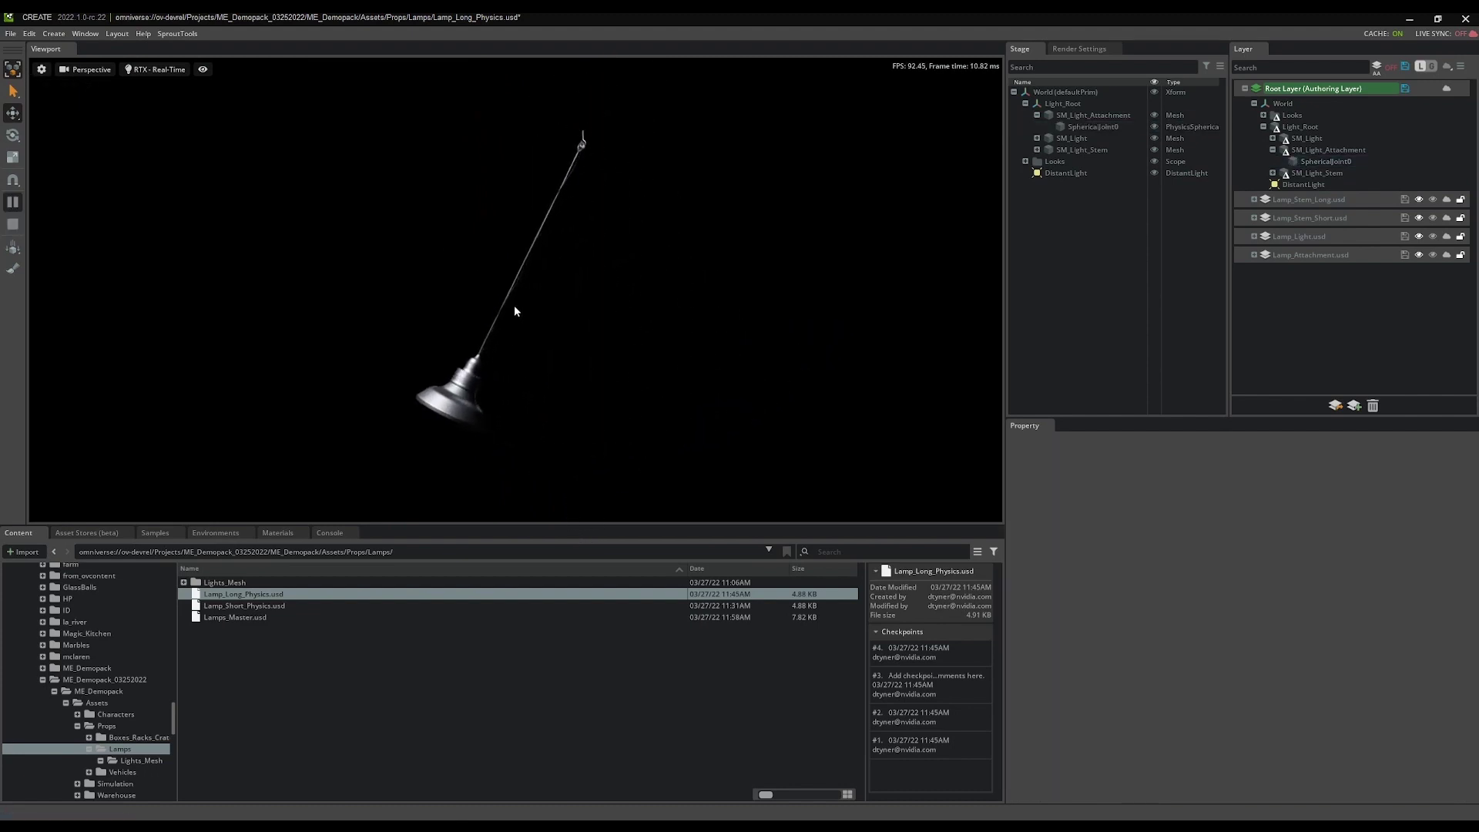
{"action": "left_click", "coordinate": [13, 224]}
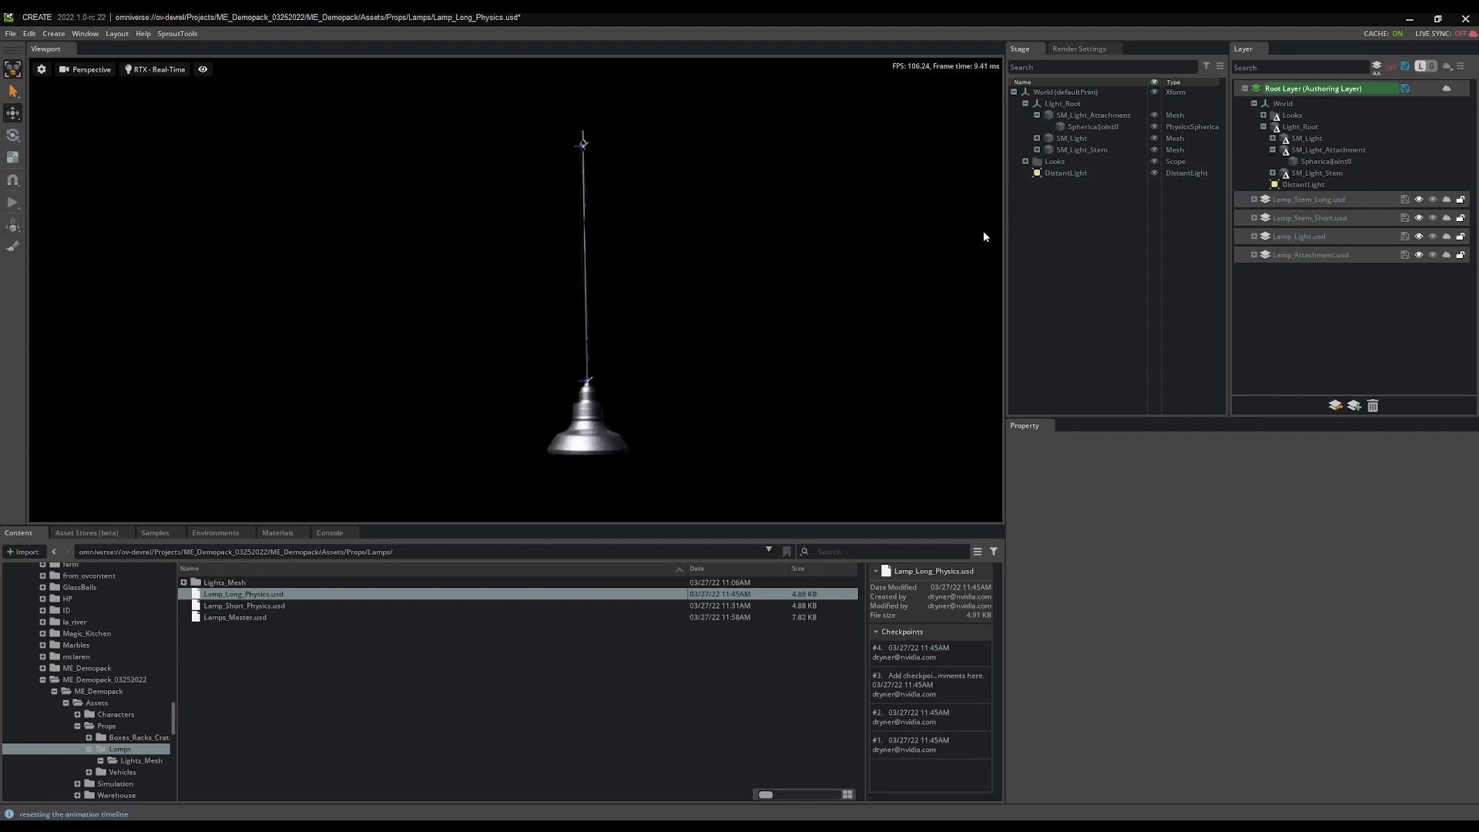
Save the lamp file and reopen the recent World_Demopack.usd warehouse scene
{"action": "left_click", "coordinate": [1406, 67]}
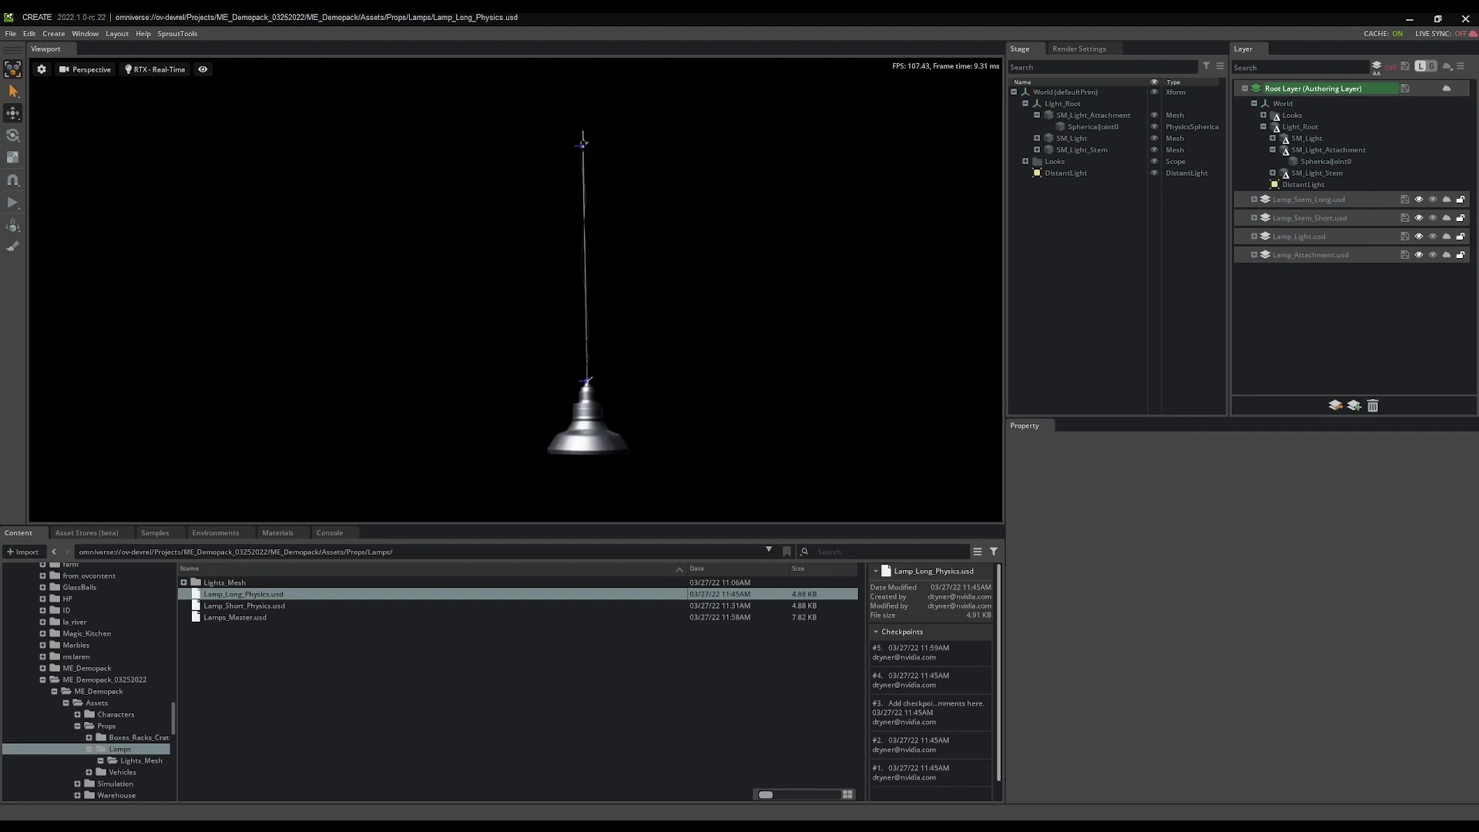
{"action": "left_click", "coordinate": [10, 35]}
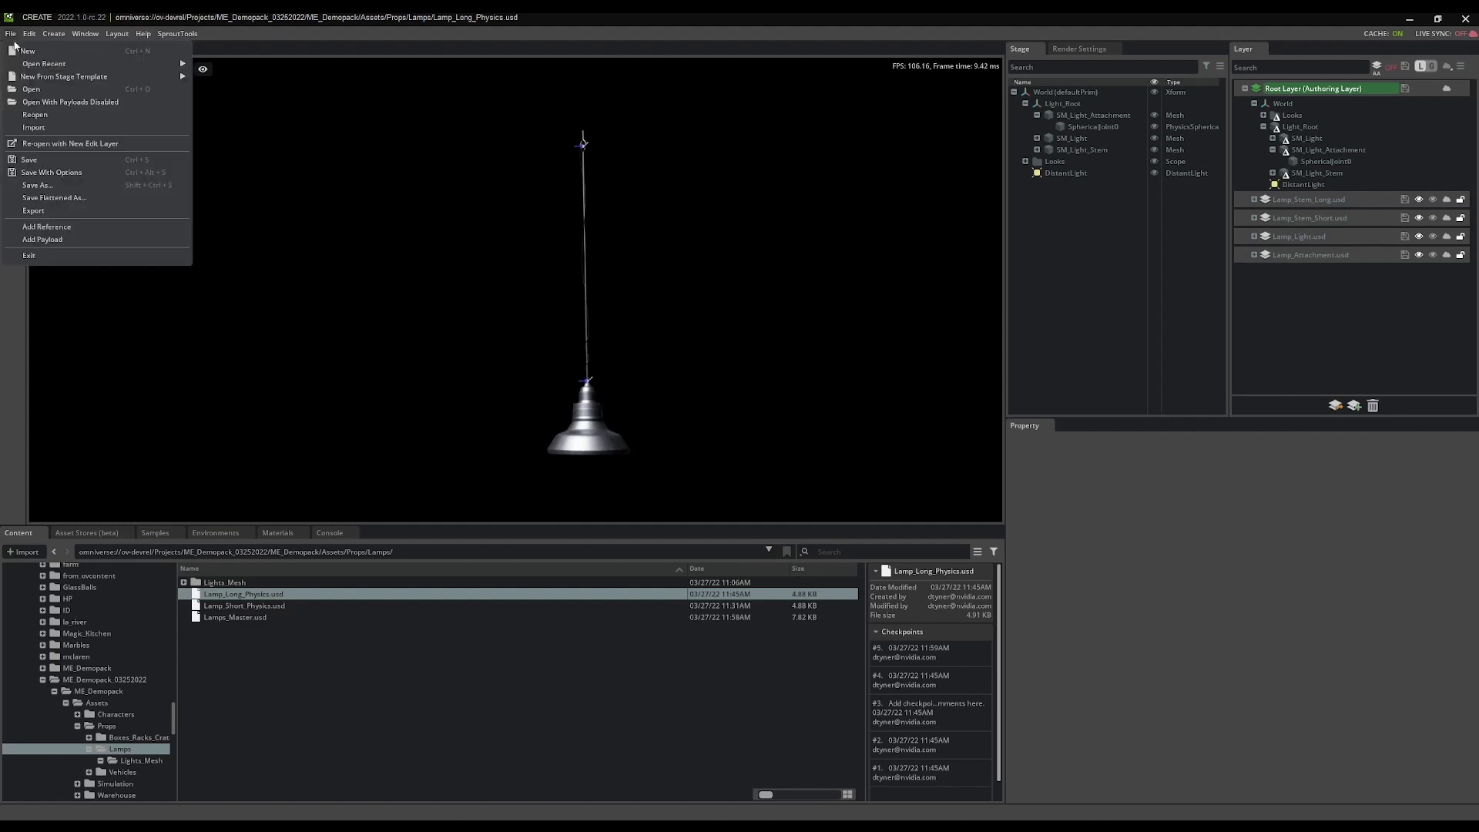
{"action": "mouse_move", "coordinate": [48, 68]}
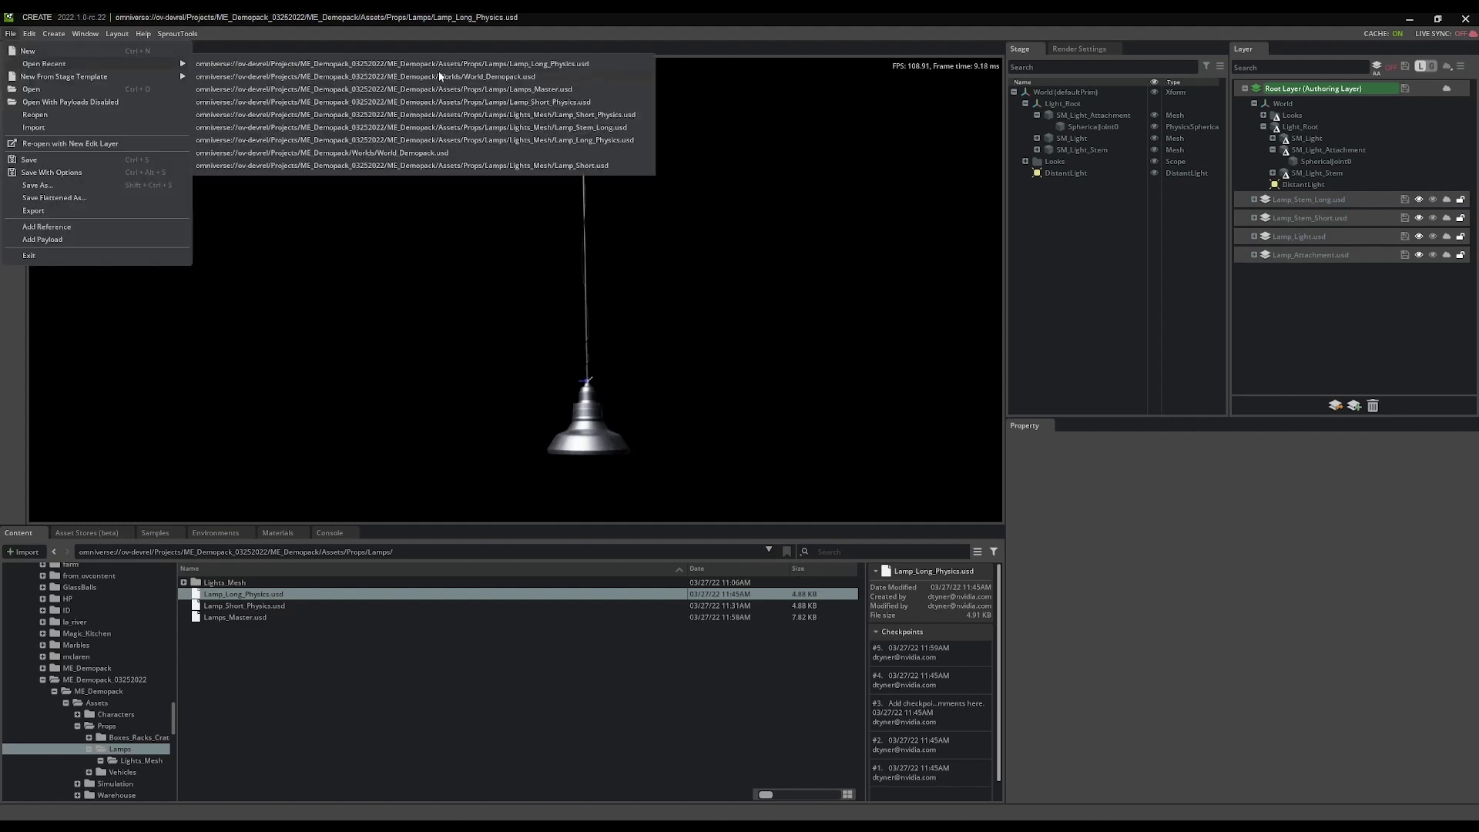
{"action": "left_click", "coordinate": [439, 78]}
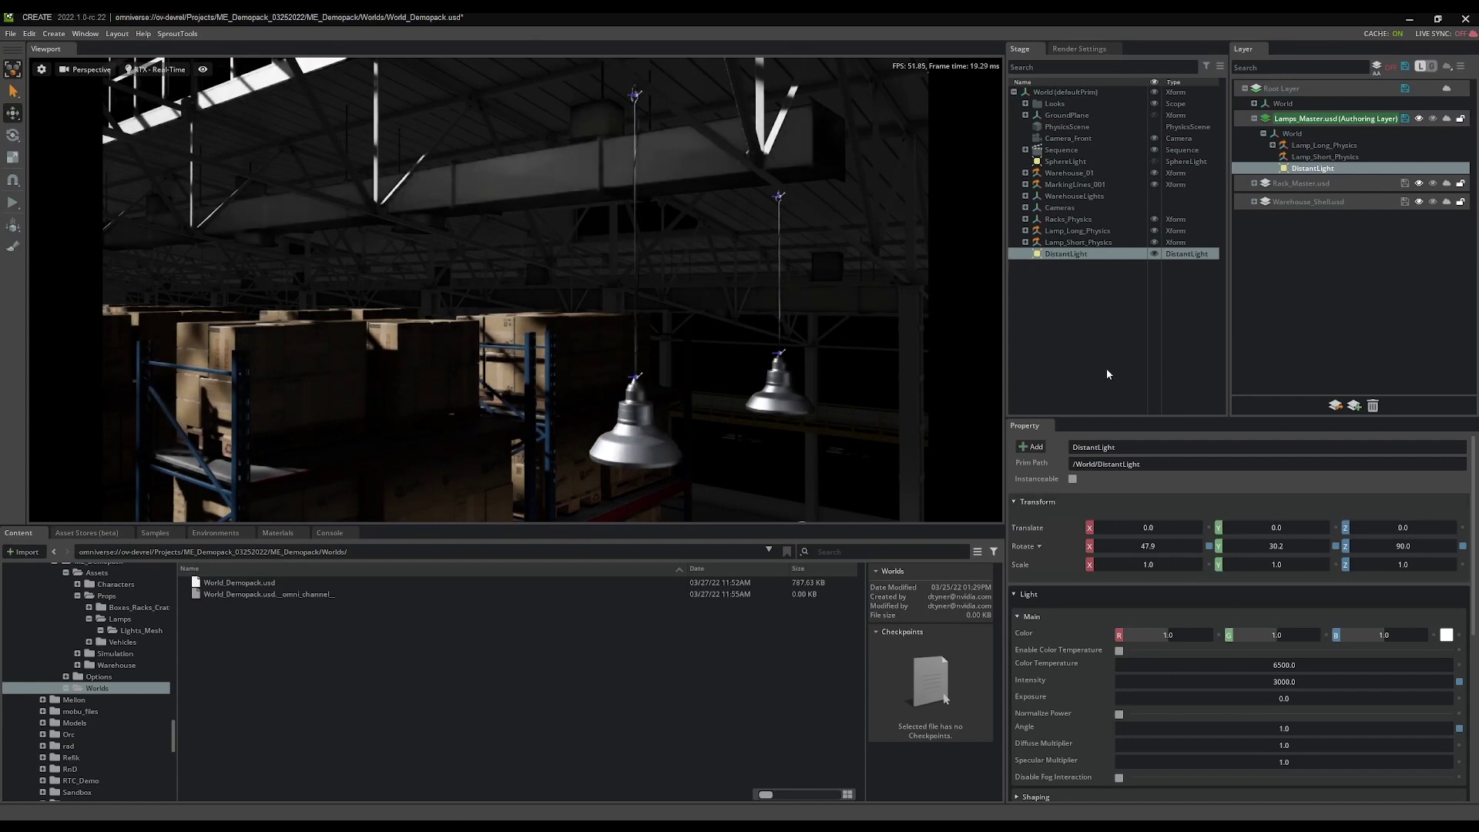
{"action": "mouse_move", "coordinate": [1112, 416]}
{"action": "left_mouse_down"}
{"action": "mouse_move", "coordinate": [1113, 433]}
{"action": "mouse_move", "coordinate": [1111, 417]}
{"action": "left_mouse_up"}
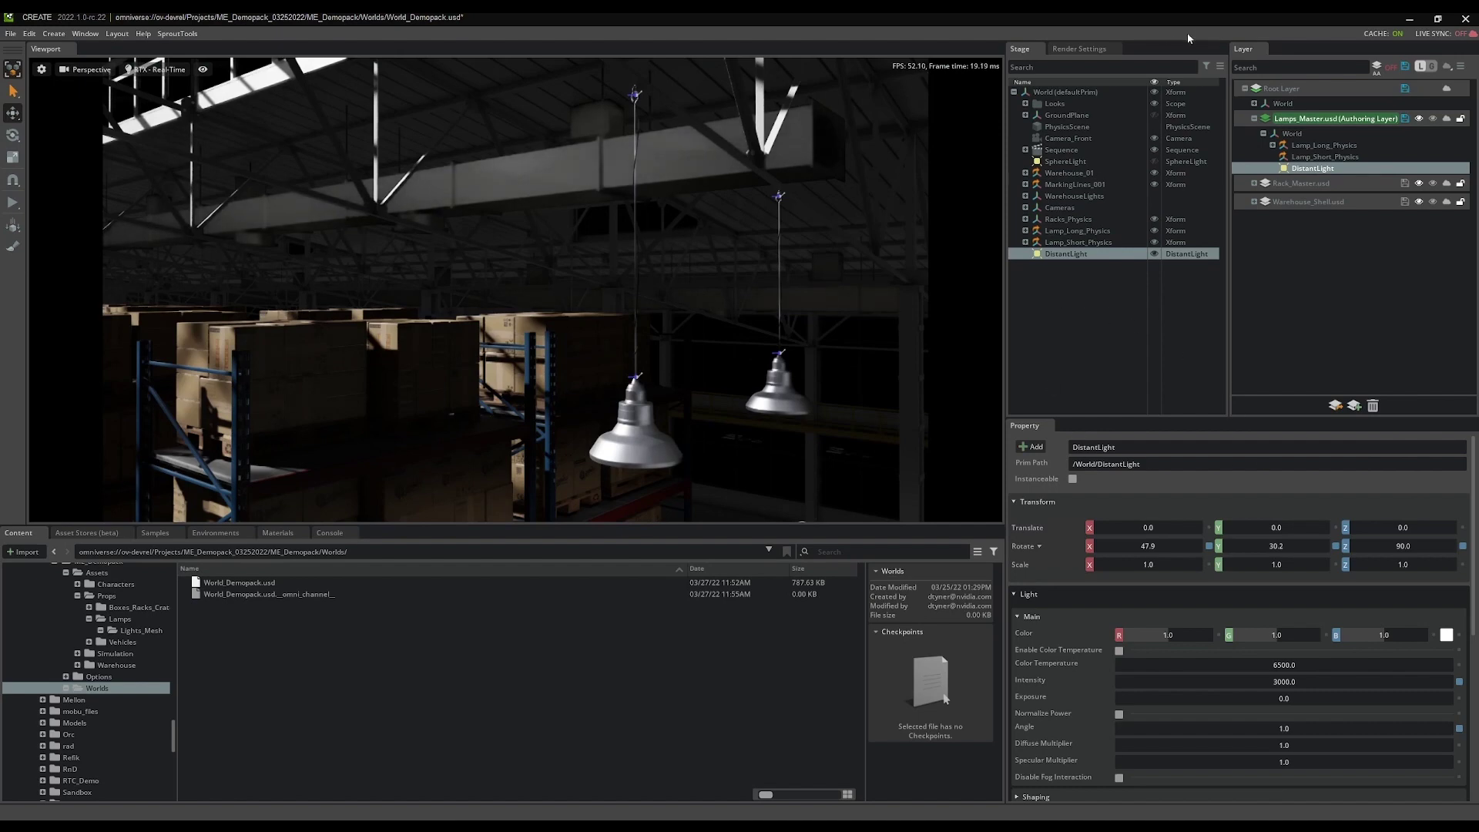
Set the ambient light intensity of the real-time renderer's indirect diffuse lighting to 0.5
{"action": "left_click", "coordinate": [1086, 49]}
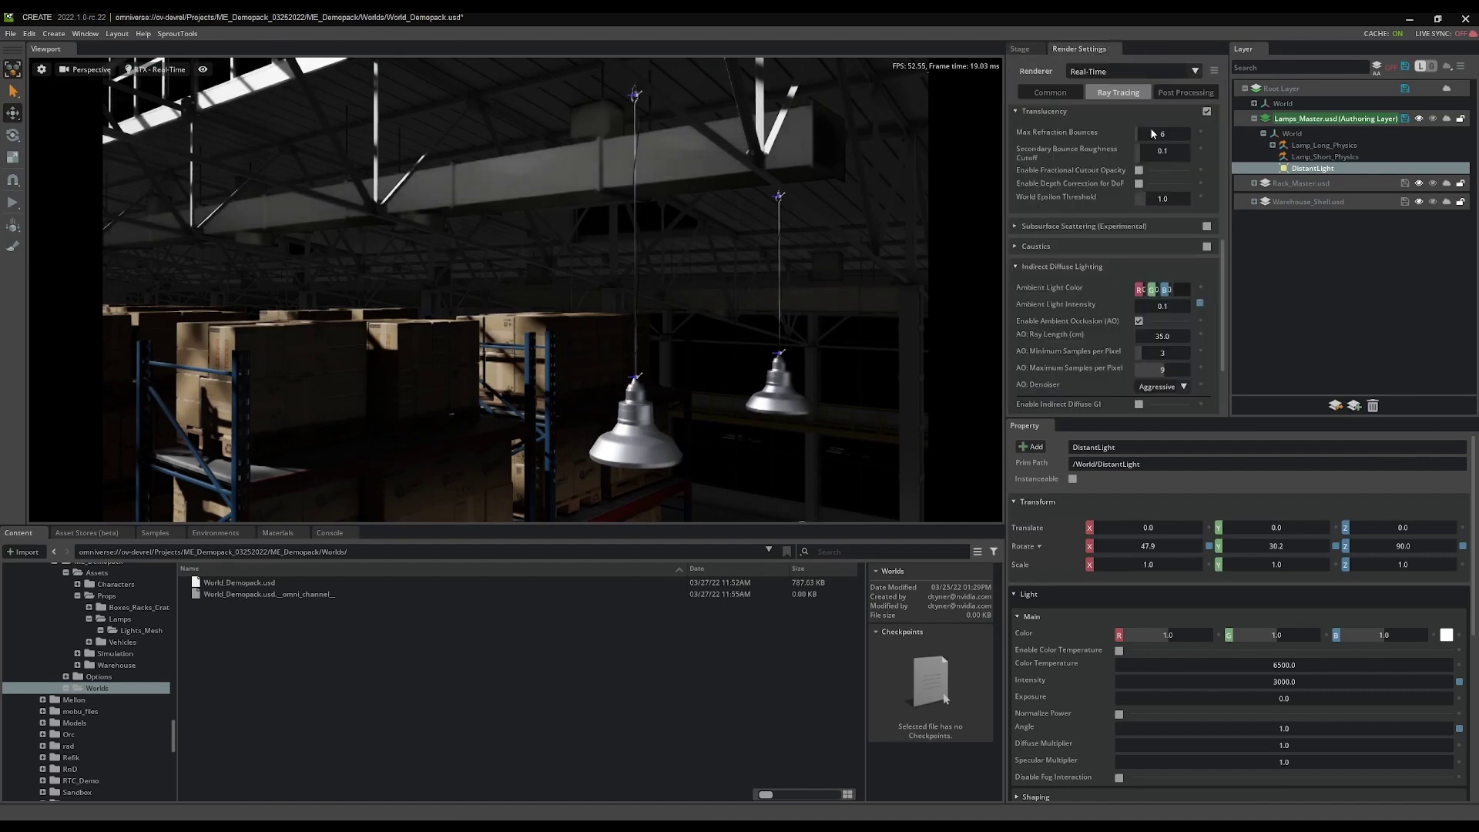
{"action": "left_click", "coordinate": [1170, 305]}
{"action": "type", "text": ".5"}
{"action": "key", "text": "Return"}
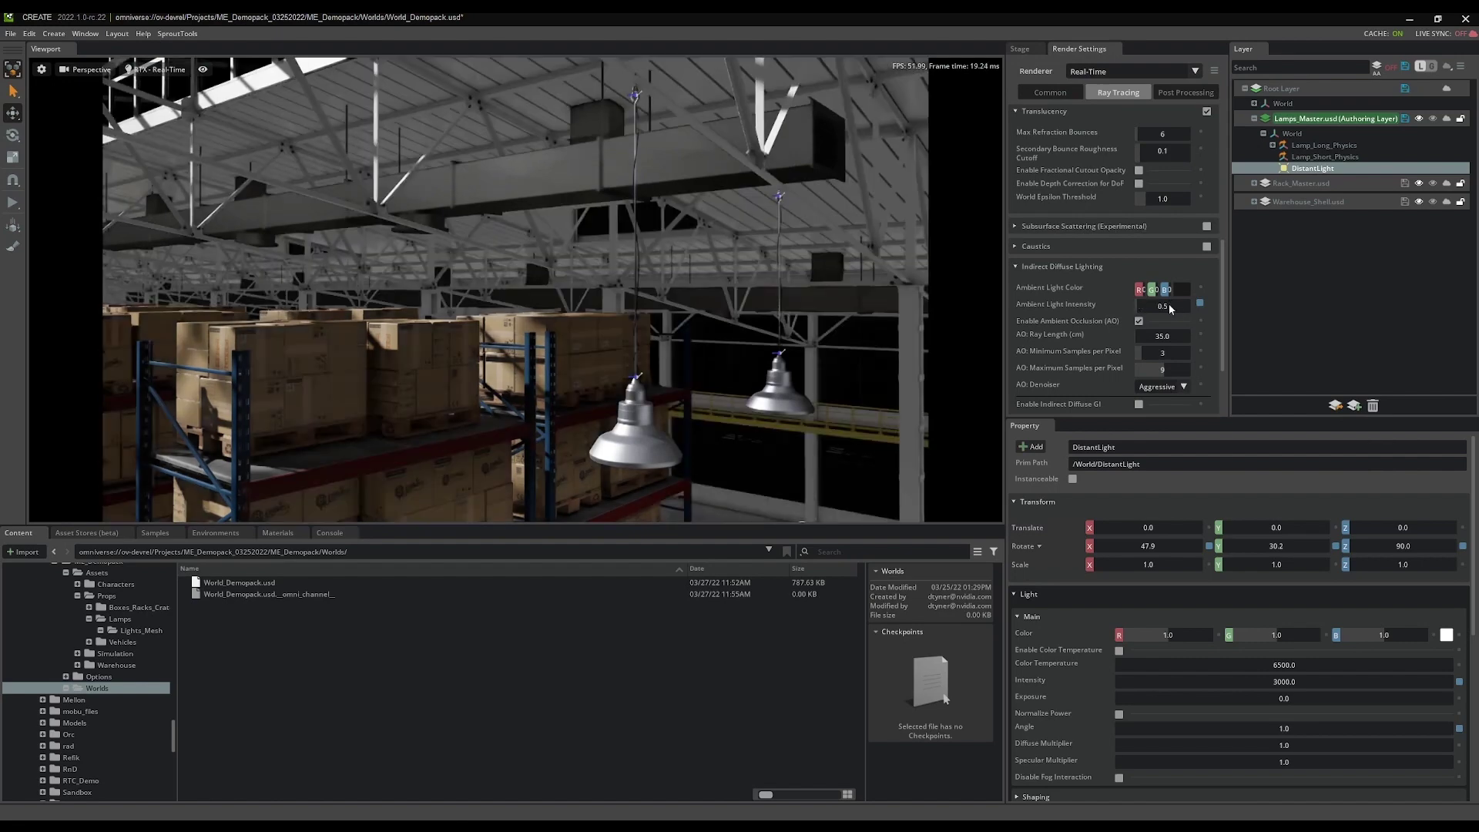
{"action": "mouse_move", "coordinate": [431, 258]}
{"action": "right_mouse_down"}
{"action": "mouse_move", "coordinate": [331, 329]}
{"action": "mouse_move", "coordinate": [331, 302]}
{"action": "mouse_move", "coordinate": [435, 285]}
{"action": "mouse_move", "coordinate": [440, 257]}
{"action": "right_mouse_up"}
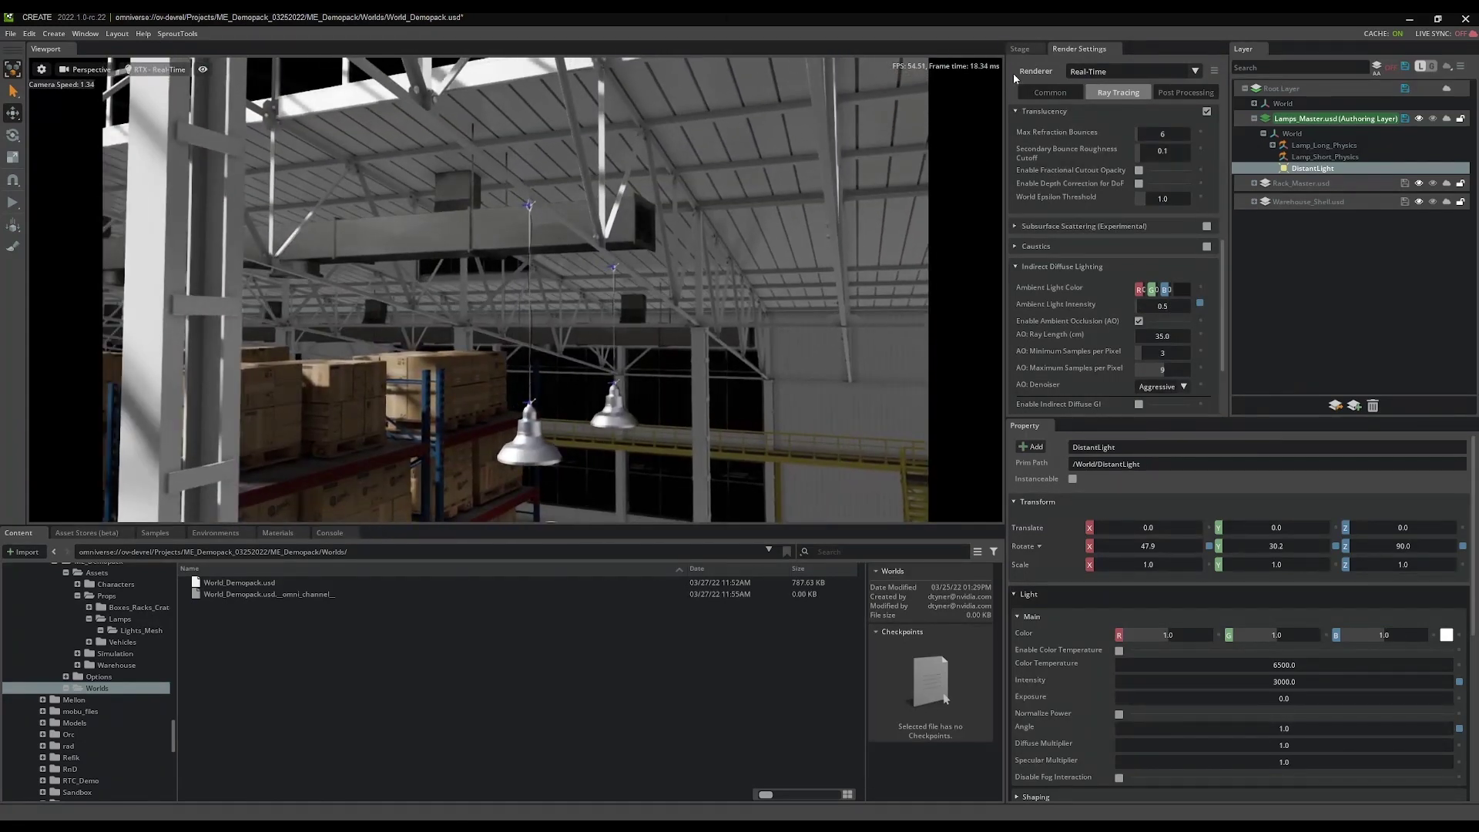
Group Lamp_Long_Physics and Lamp_Short_Physics together and rename the group Lamps
{"action": "left_click", "coordinate": [1020, 49]}
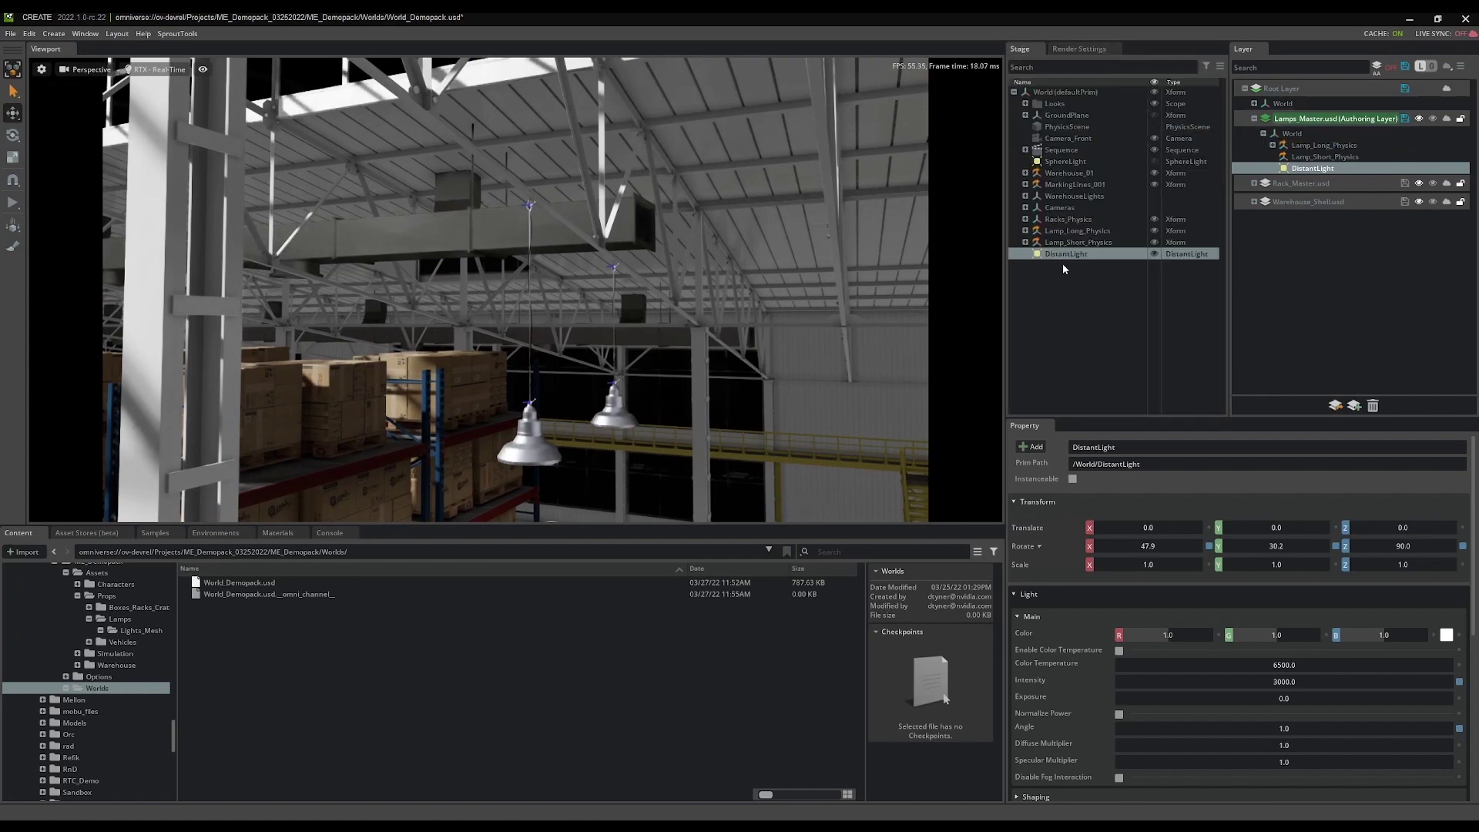
{"action": "left_click", "coordinate": [1088, 231]}
{"action": "left_click", "coordinate": [1085, 241], "text": "shift"}
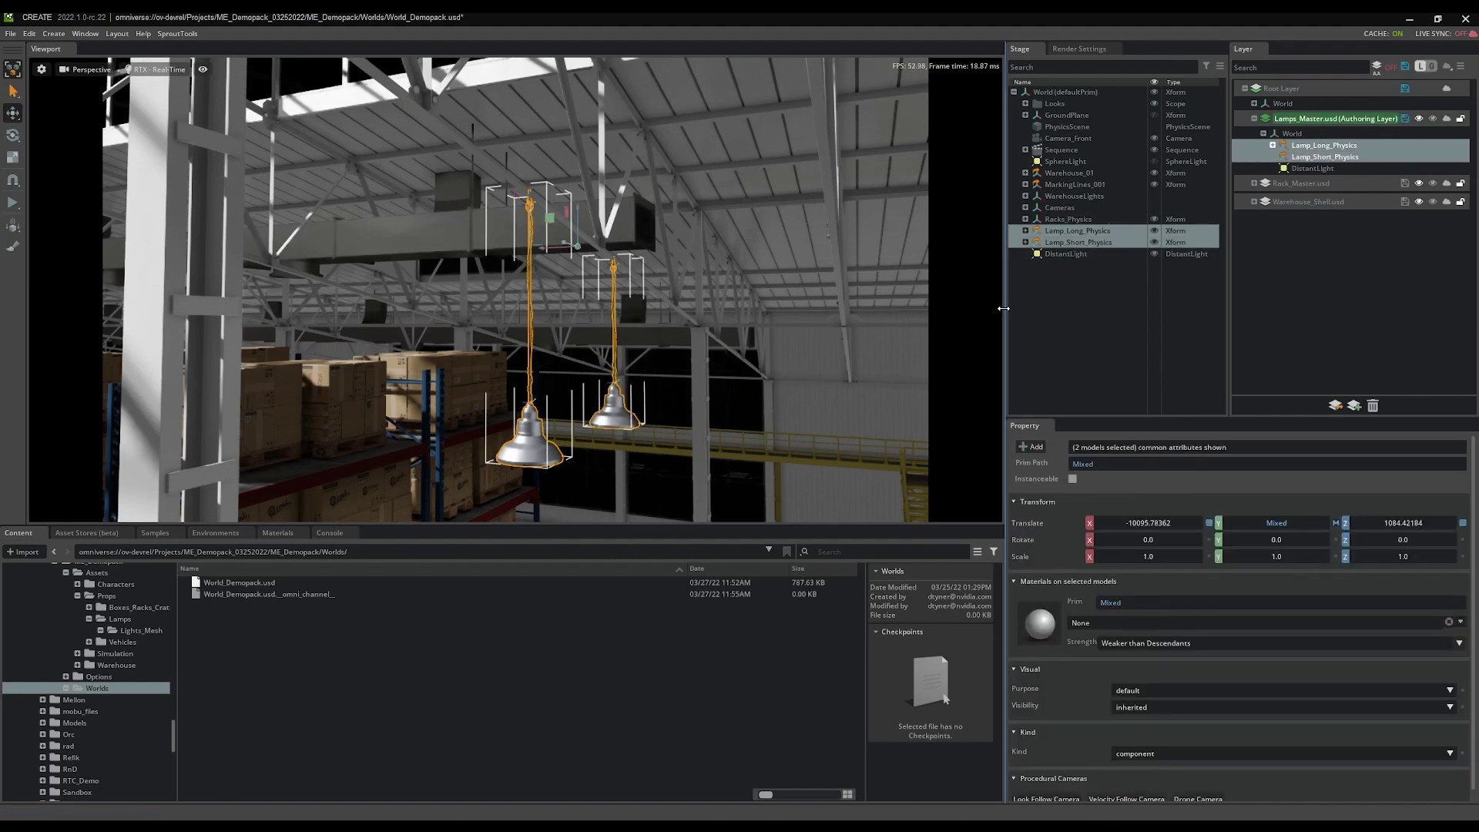
{"action": "key", "text": "ctrl+g"}
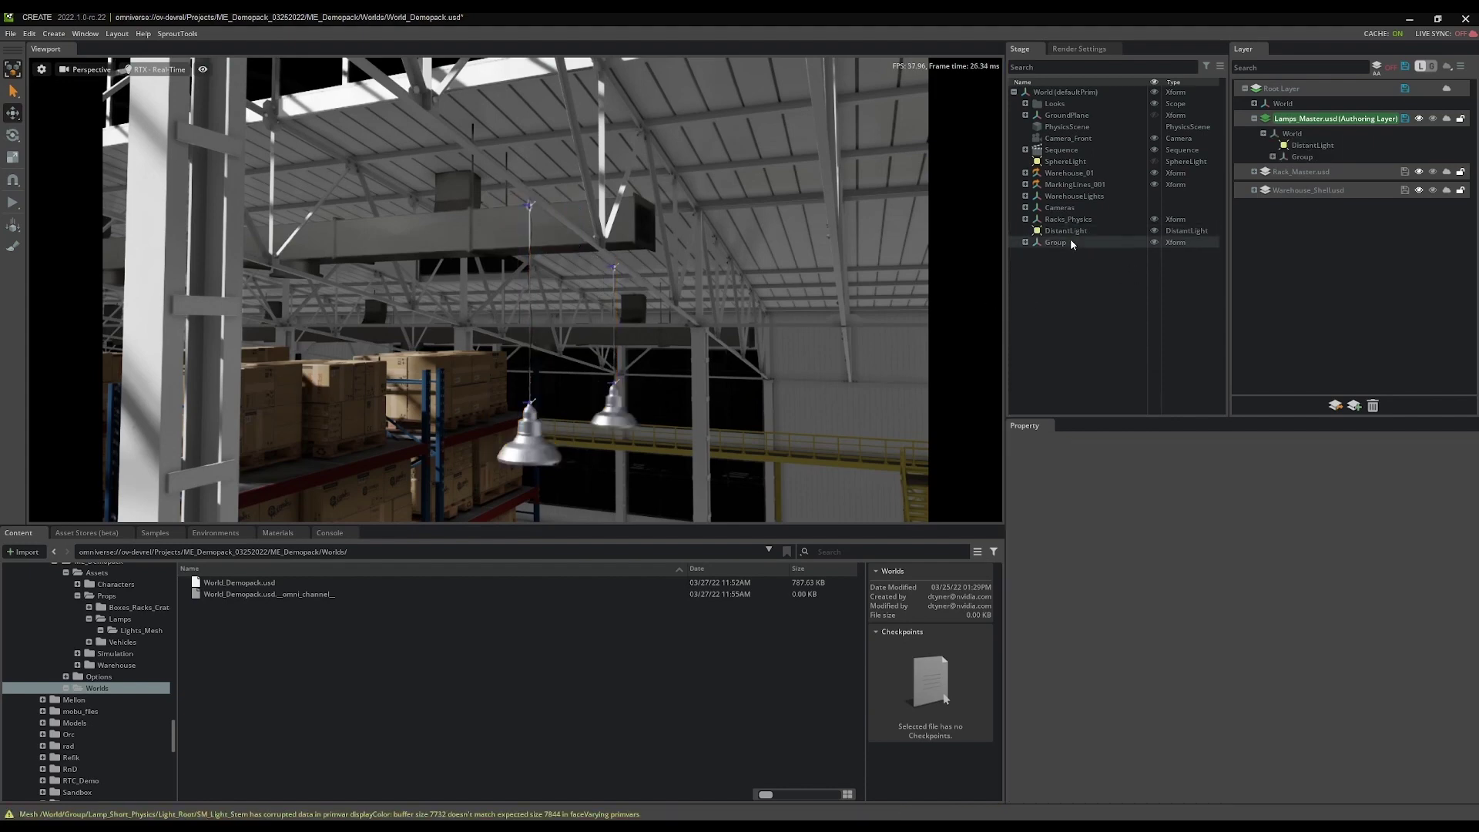
{"action": "double_click", "coordinate": [1059, 243]}
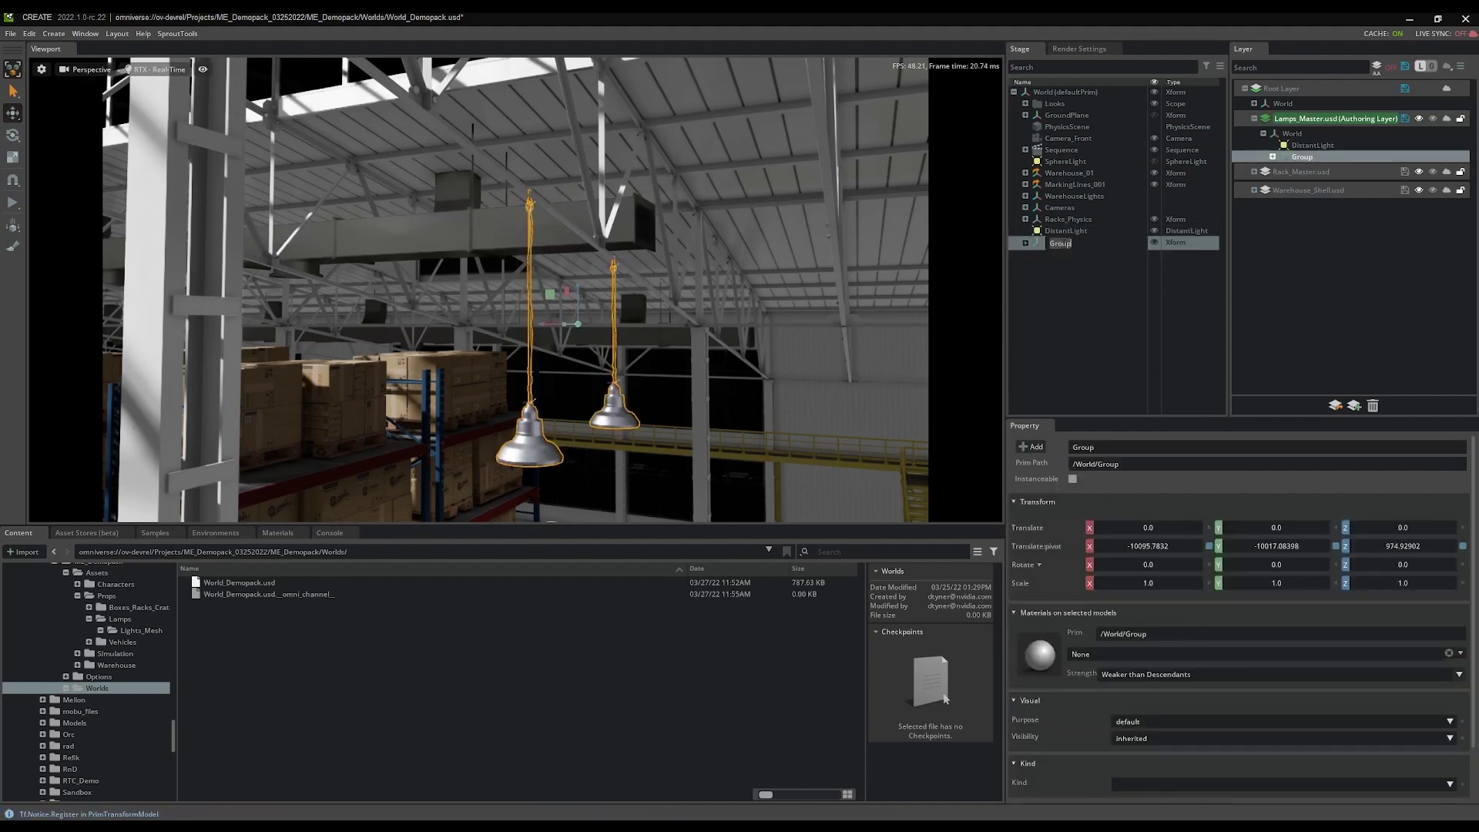
{"action": "type", "text": "Lamps"}
{"action": "key", "text": "Return"}
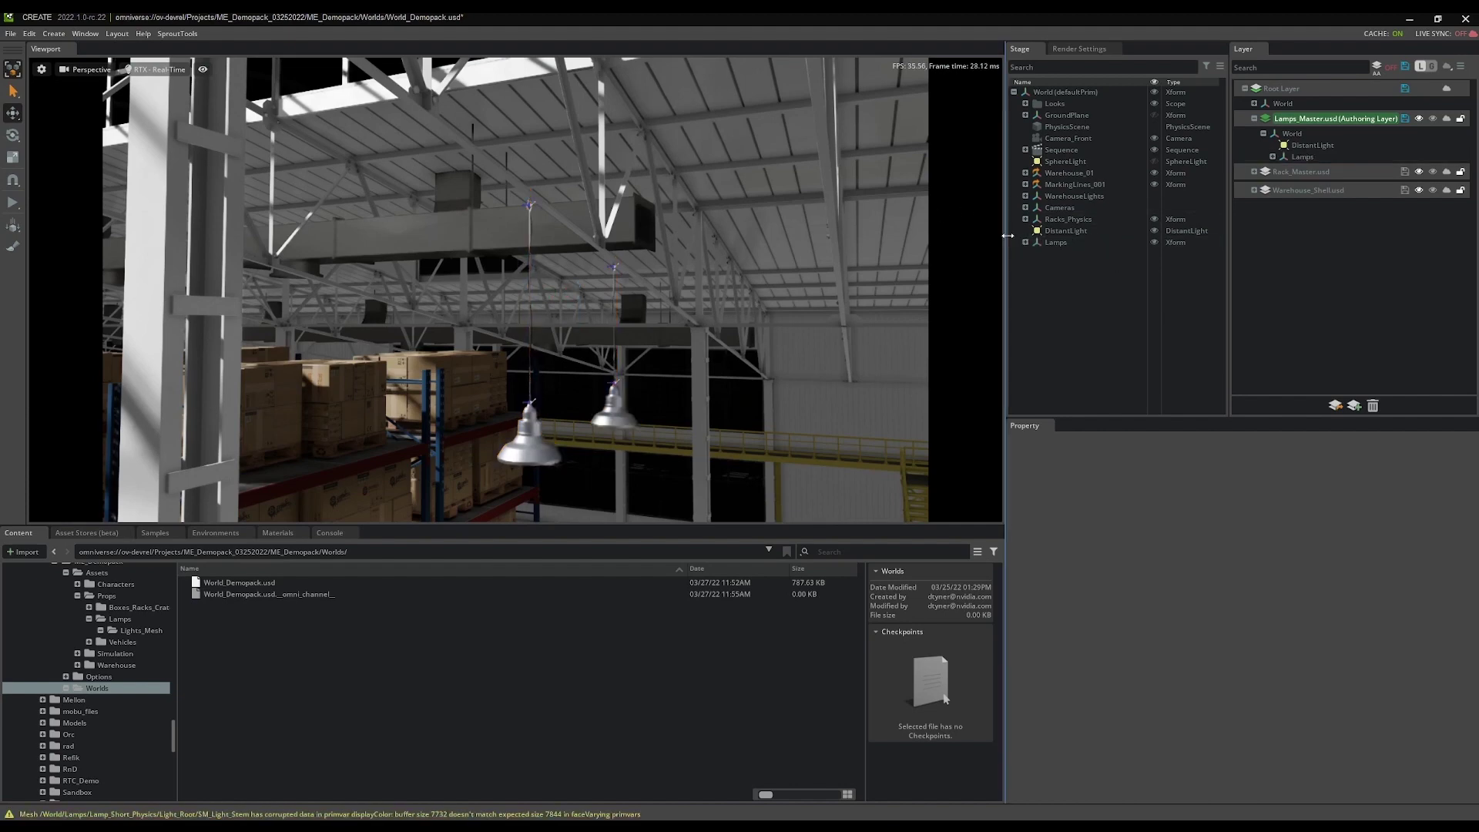
Duplicate the long and short lamps inside the Lamps group and move the copies along the warehouse
{"action": "left_click", "coordinate": [1025, 243]}
{"action": "left_click", "coordinate": [1082, 253]}
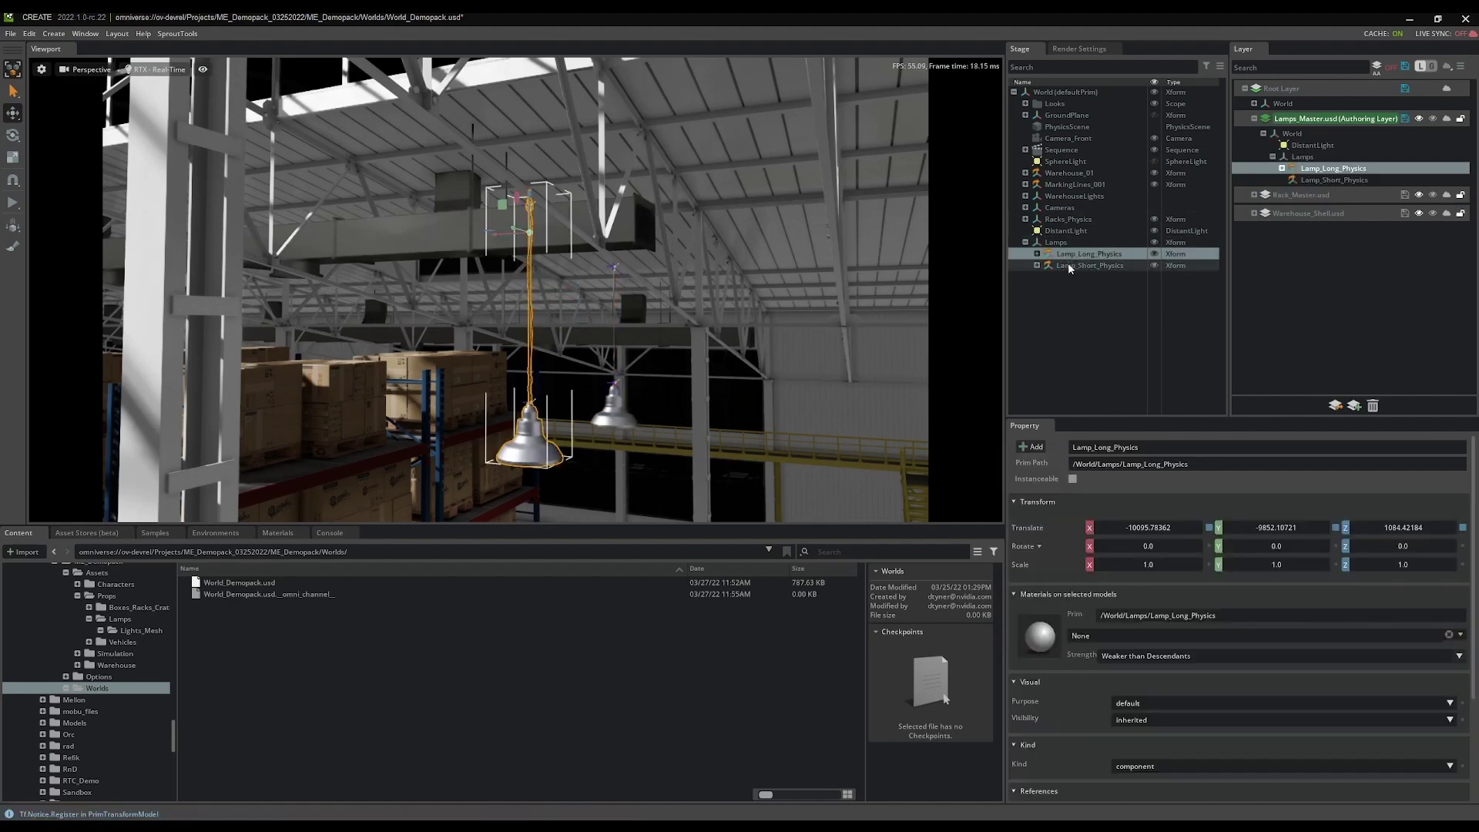
{"action": "left_click", "coordinate": [1052, 266], "text": "shift"}
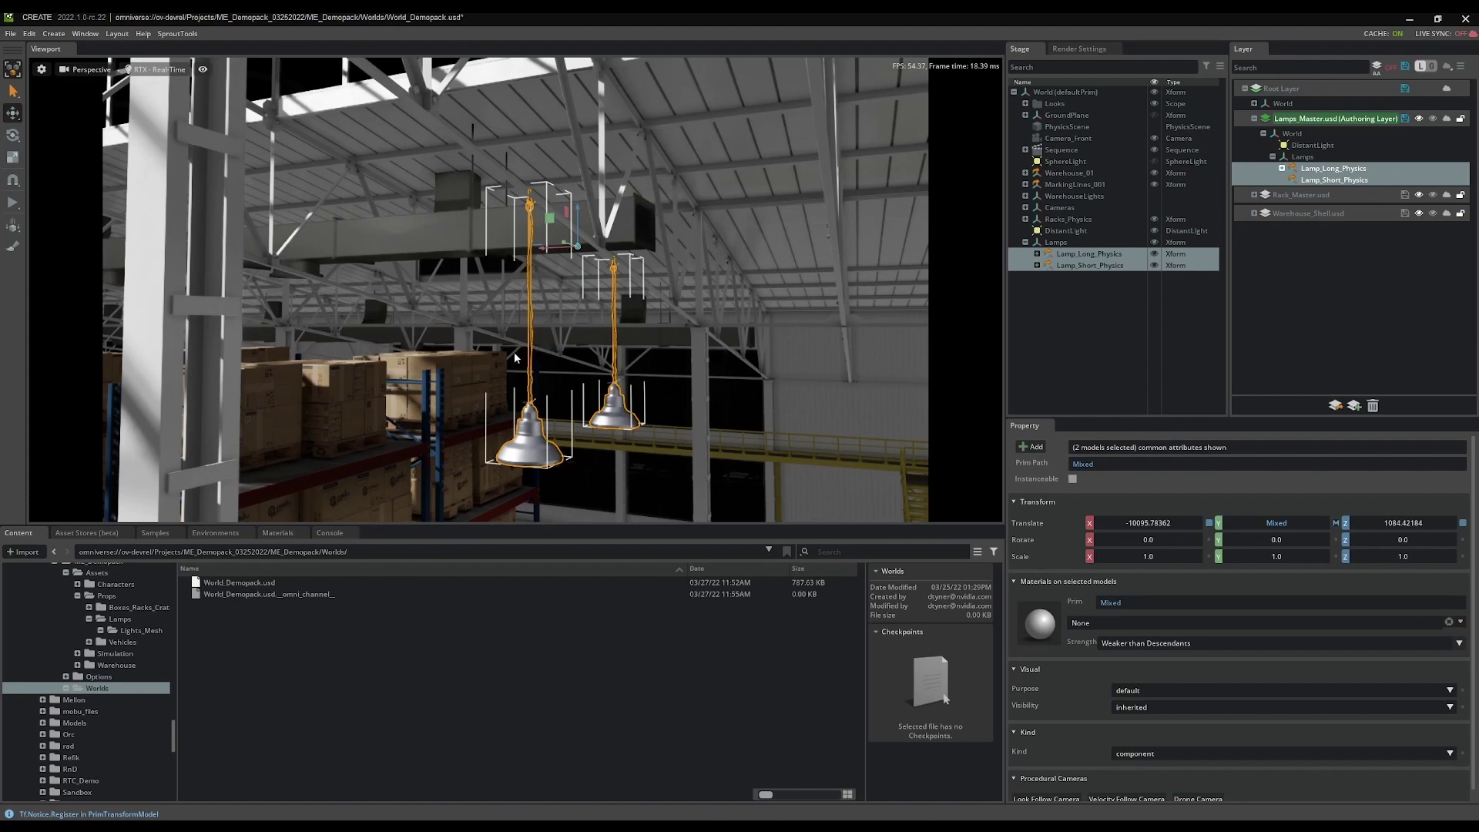
{"action": "key", "text": "ctrl+d"}
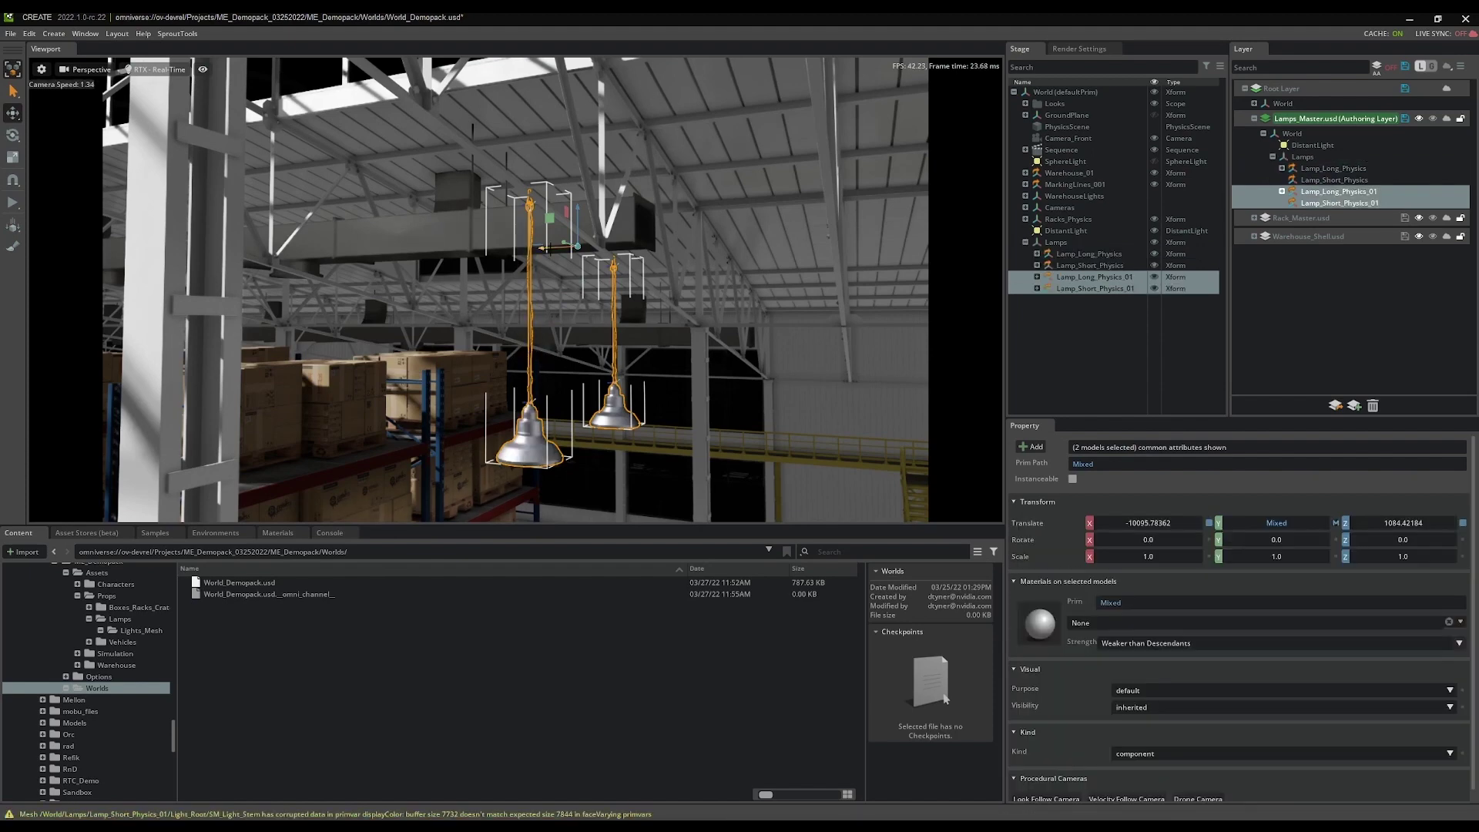
{"action": "left_click_drag", "start_coordinate": [544, 248], "coordinate": [211, 255]}
{"action": "right_click_drag", "start_coordinate": [316, 358], "coordinate": [416, 378]}
{"action": "left_click_drag", "start_coordinate": [447, 409], "coordinate": [511, 409]}
Duplicate the four lamps and adjust the position of the Lamp_Long_Physics_03 and Lamp_Short_Physics_03 pair
{"action": "left_click", "coordinate": [1088, 254]}
{"action": "left_click", "coordinate": [1097, 288], "text": "shift"}
{"action": "right_click_drag", "start_coordinate": [616, 370], "coordinate": [685, 393]}
{"action": "key", "text": "ctrl+d"}
{"action": "right_click_drag", "start_coordinate": [377, 363], "coordinate": [255, 359]}
{"action": "left_click", "coordinate": [1094, 324]}
{"action": "left_click", "coordinate": [1096, 335], "text": "shift"}
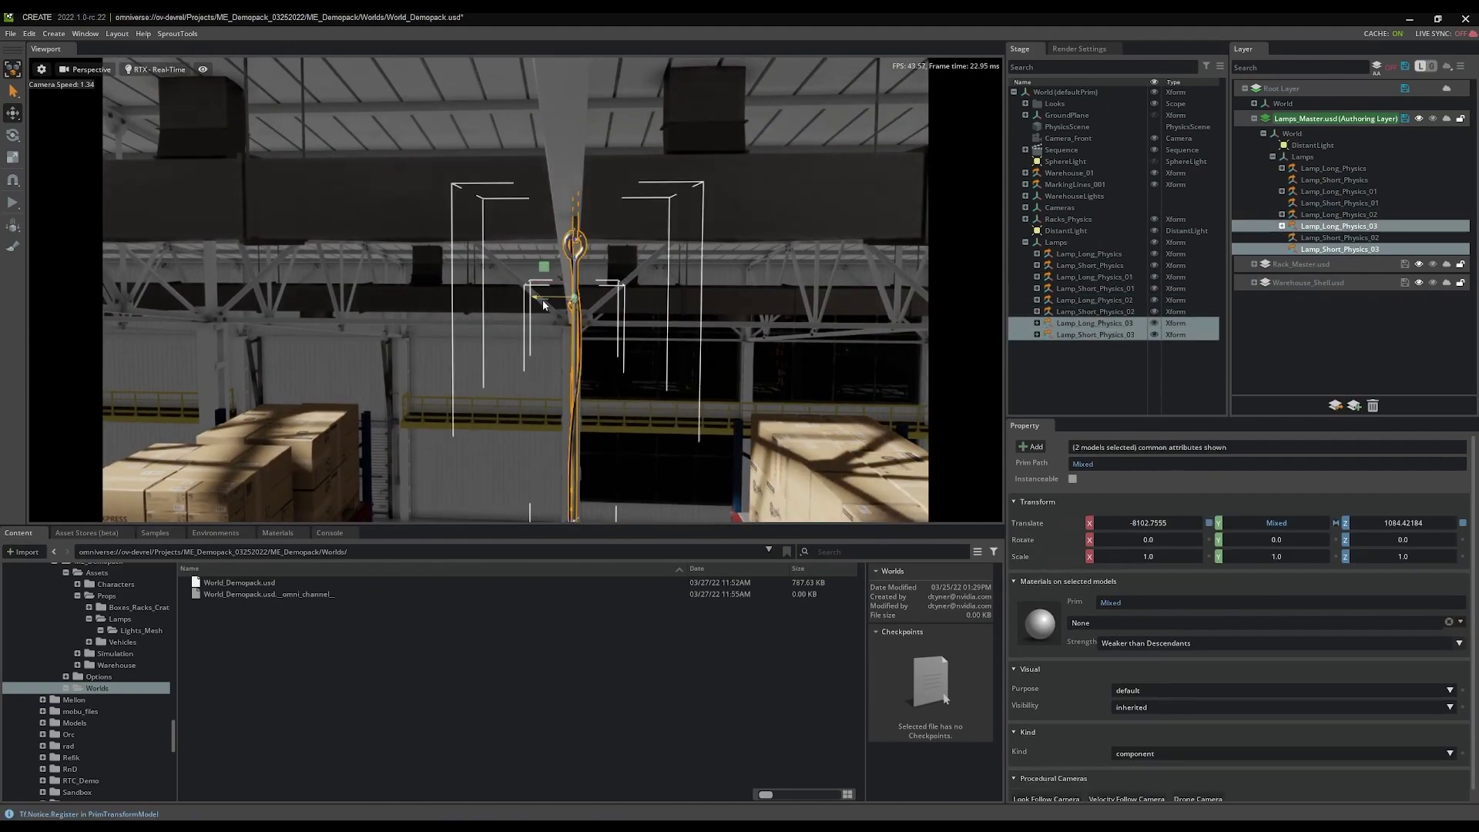
{"action": "left_click_drag", "start_coordinate": [543, 300], "coordinate": [537, 300]}
Duplicate all eight lamps in the Lamps group to populate another part of the warehouse
{"action": "left_click", "coordinate": [1100, 335]}
{"action": "left_click", "coordinate": [1089, 254], "text": "shift"}
{"action": "right_click_drag", "start_coordinate": [600, 362], "coordinate": [663, 385]}
{"action": "key", "text": "ctrl+d"}
{"action": "right_click_drag", "start_coordinate": [343, 231], "coordinate": [324, 255]}
Reduce the selection to four of the newest lamps and duplicate them to extend the lamp rows
{"action": "left_click", "coordinate": [1094, 358], "text": "ctrl"}
{"action": "left_click", "coordinate": [1094, 346], "text": "ctrl"}
{"action": "right_click_drag", "start_coordinate": [488, 324], "coordinate": [750, 435]}
{"action": "key", "text": "ctrl+v"}
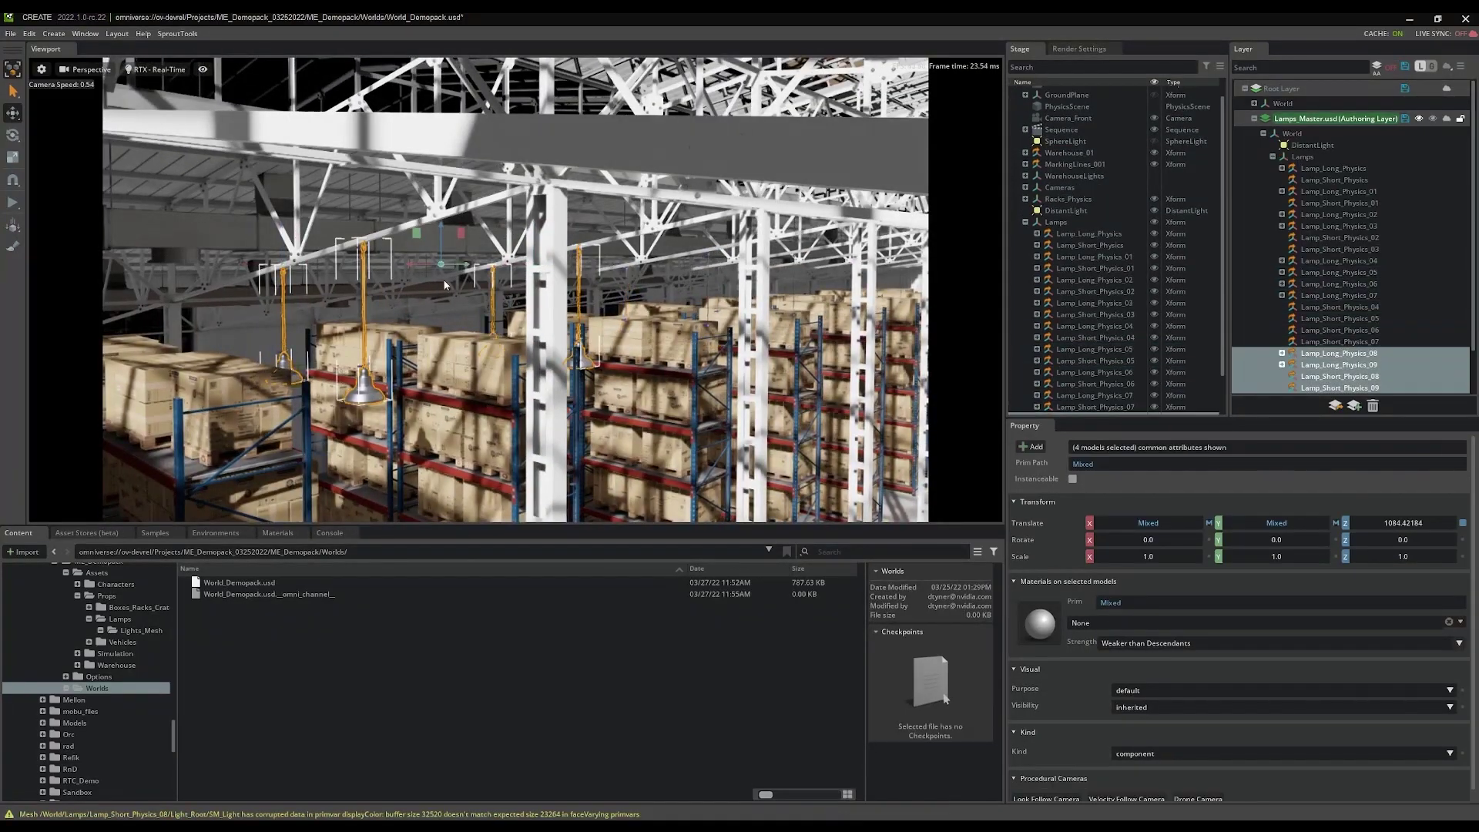
{"action": "key", "text": "f"}
{"action": "right_click_drag", "start_coordinate": [235, 205], "coordinate": [151, 223]}
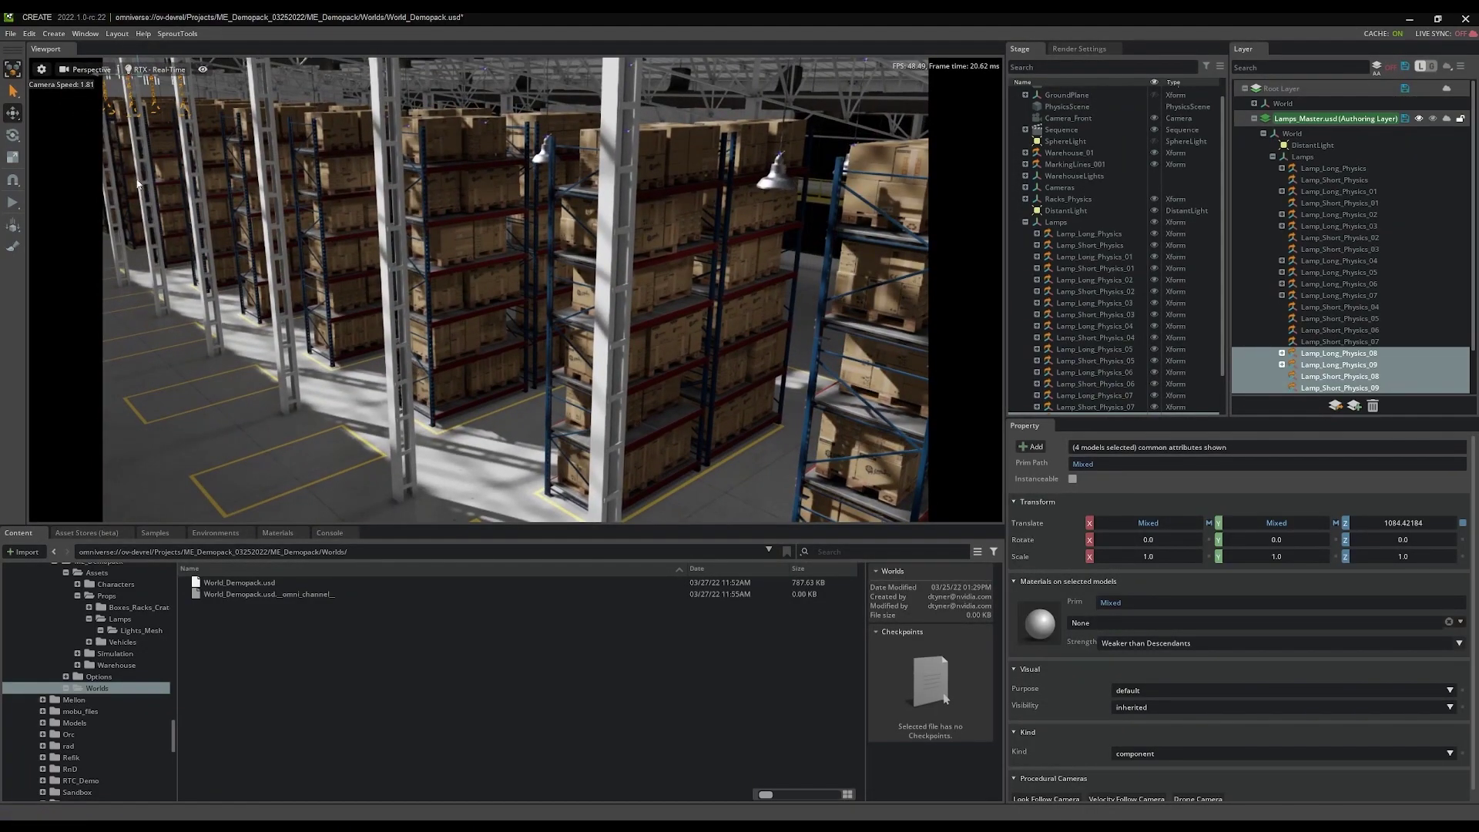
Deselect the lamps, run the physics simulation, and examine the swinging lamps and collapsing racks across the warehouse
{"action": "key", "text": "Escape"}
{"action": "right_click_drag", "start_coordinate": [324, 282], "coordinate": [438, 373]}
{"action": "scroll", "coordinate": [305, 271], "scroll_direction": "up", "scroll_amount": 4}
{"action": "key", "text": "space"}
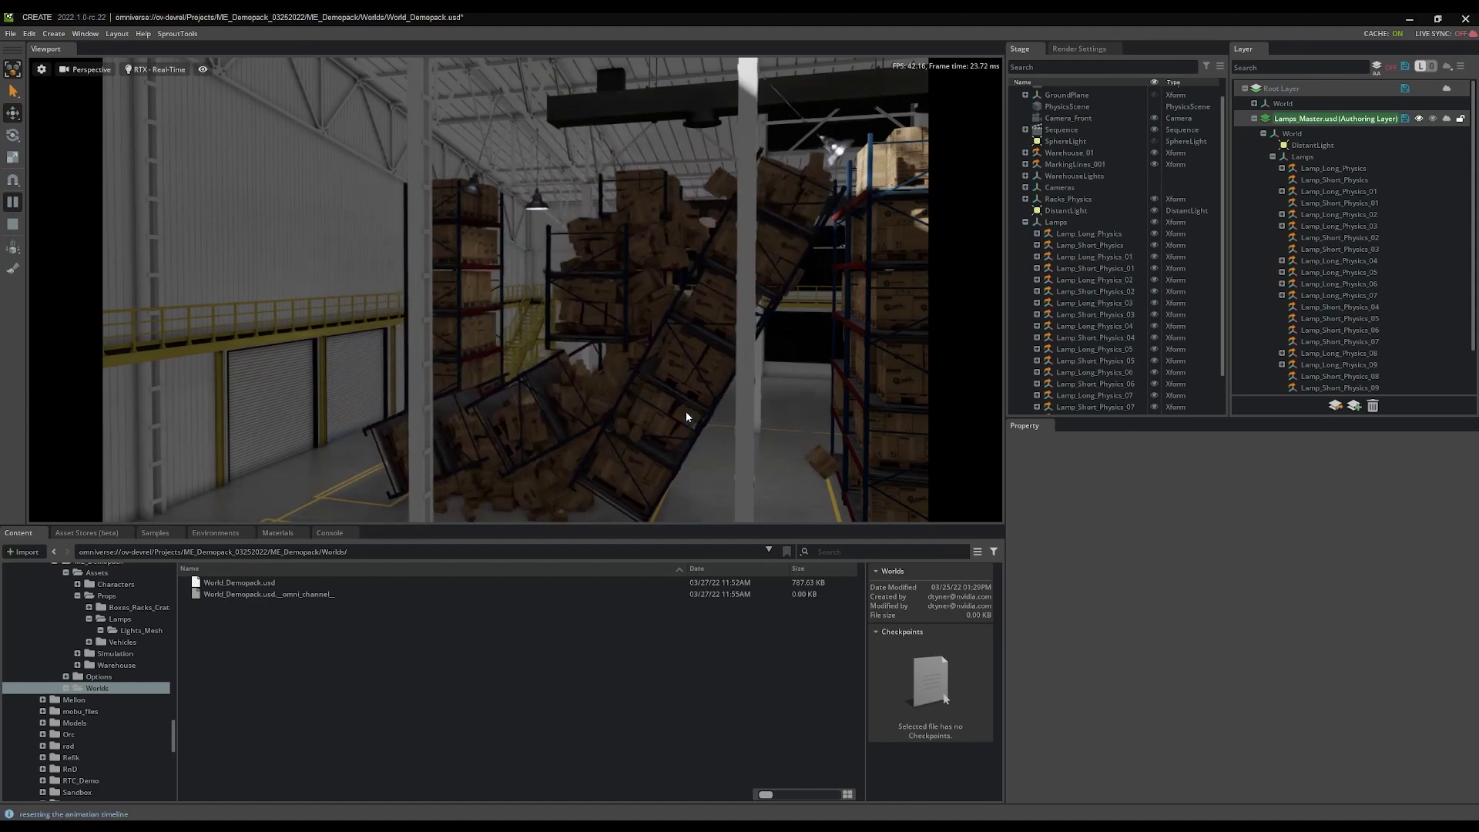
{"action": "right_click_drag", "start_coordinate": [685, 411], "coordinate": [596, 416]}
{"action": "key", "text": "a"}
{"action": "key", "text": "d"}
{"action": "key", "text": "a"}
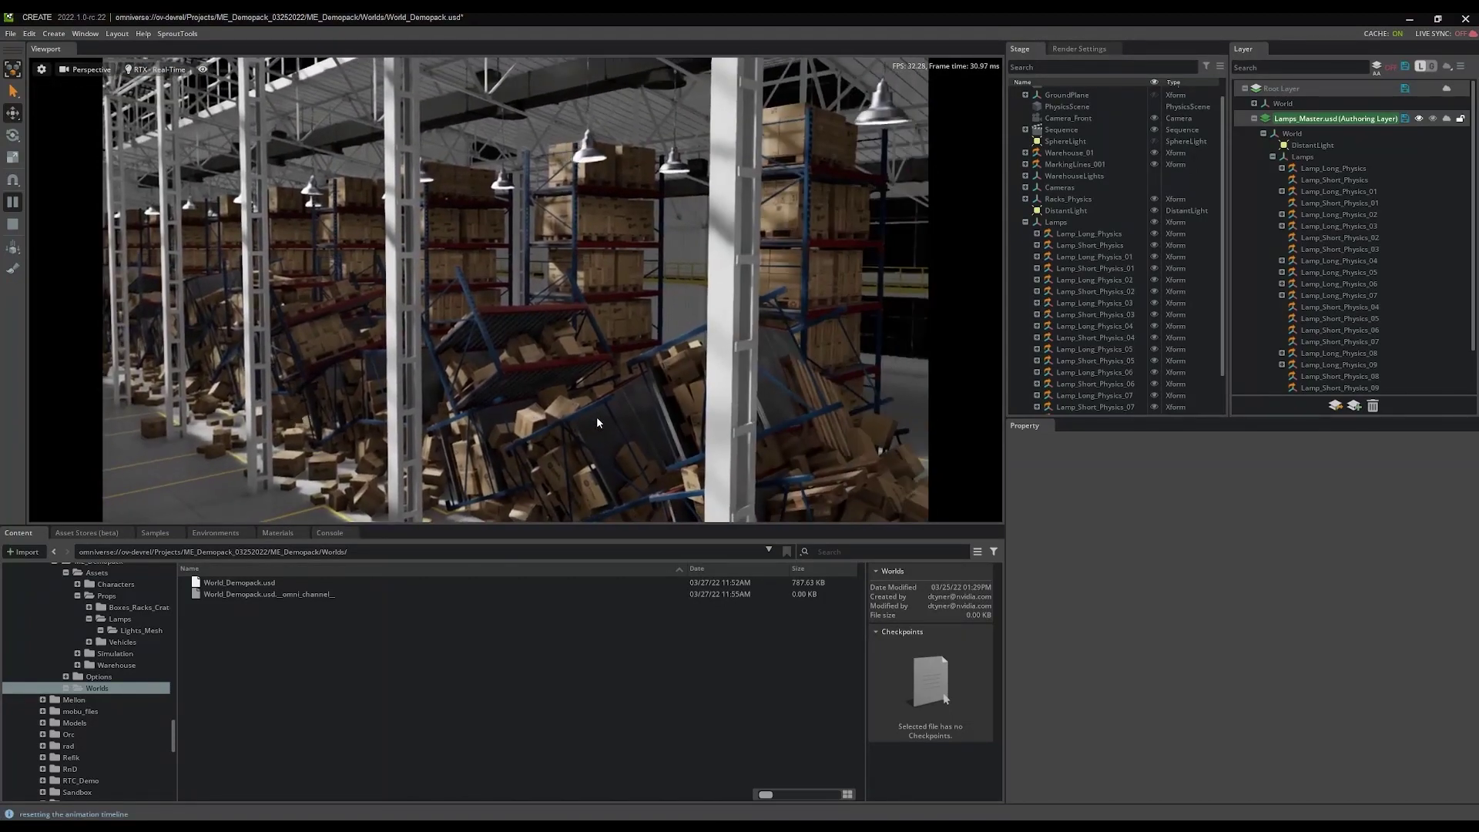